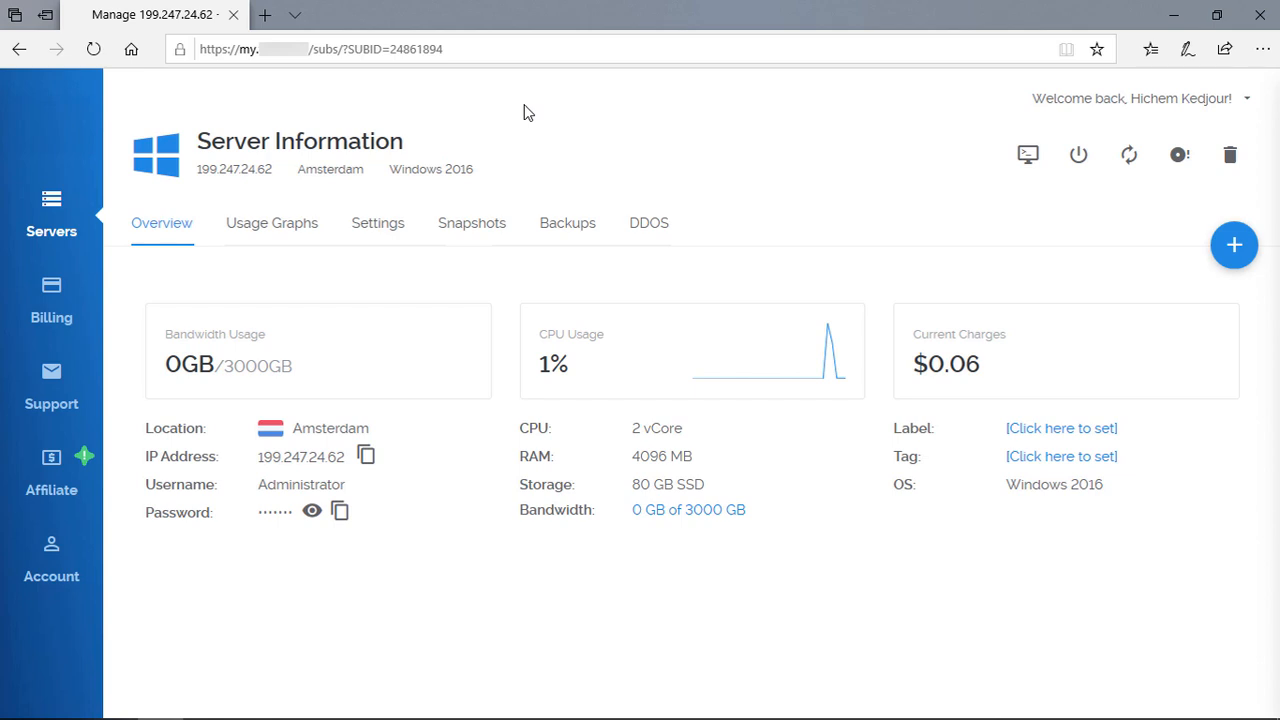
Step: Launch Remote Desktop Connection and start connecting to 199.247.24.62
key("super")
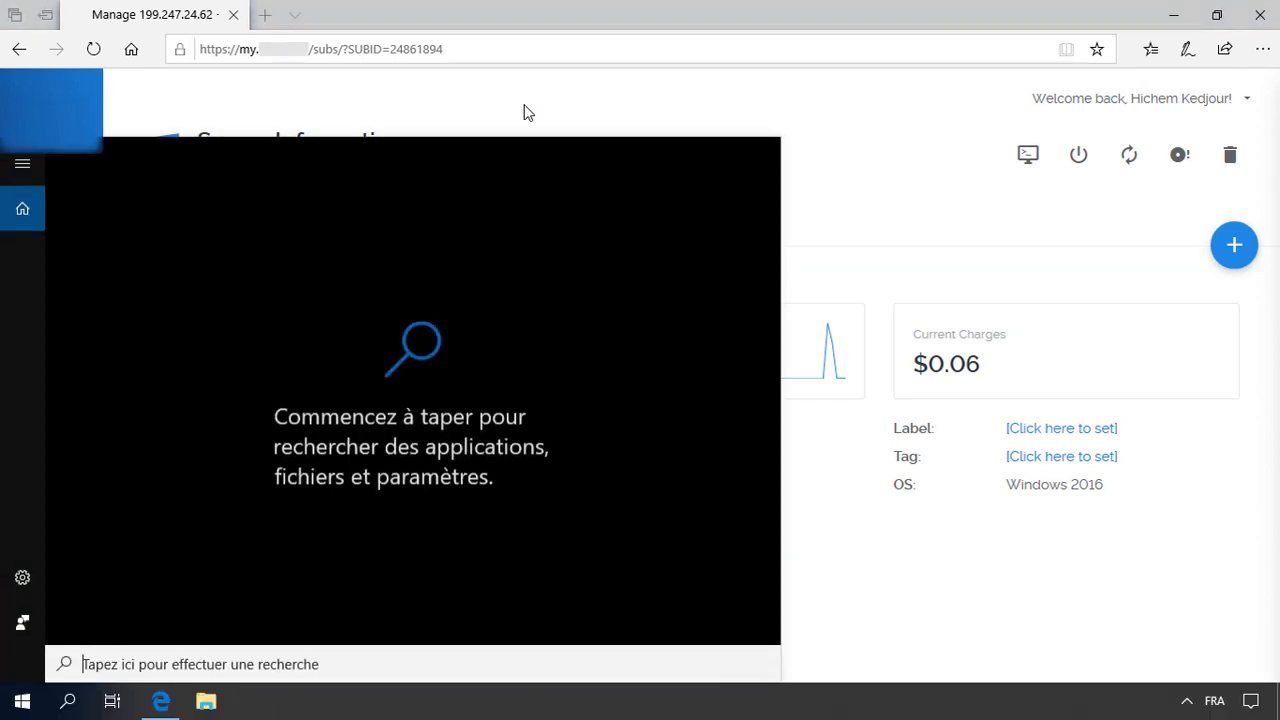
type("bure")
key("Return")
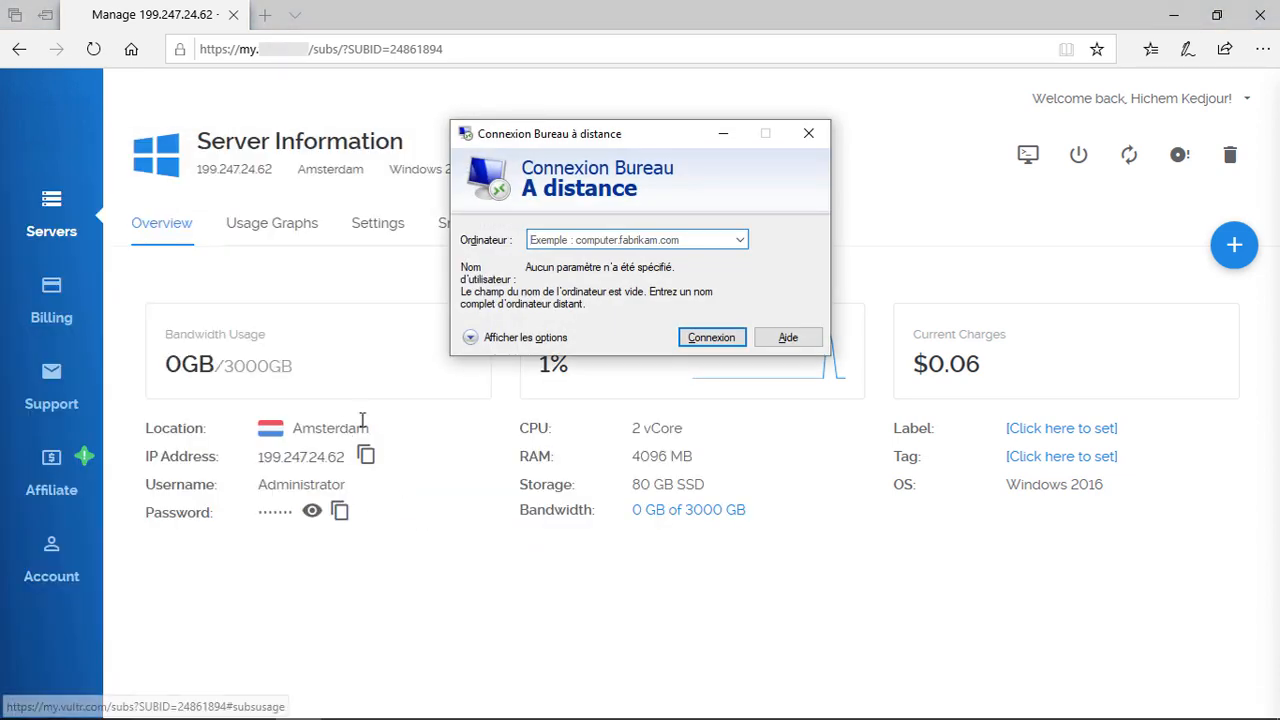
left_click(369, 456)
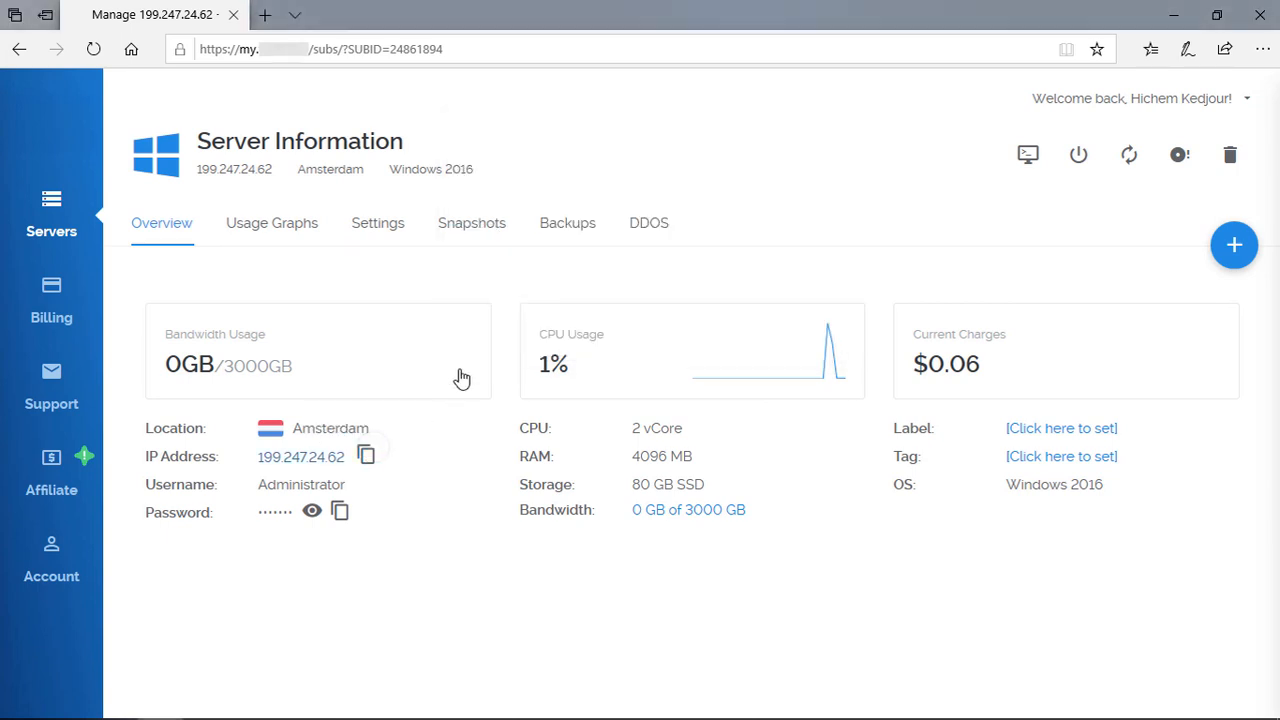
key("alt+Tab")
key("ctrl+v")
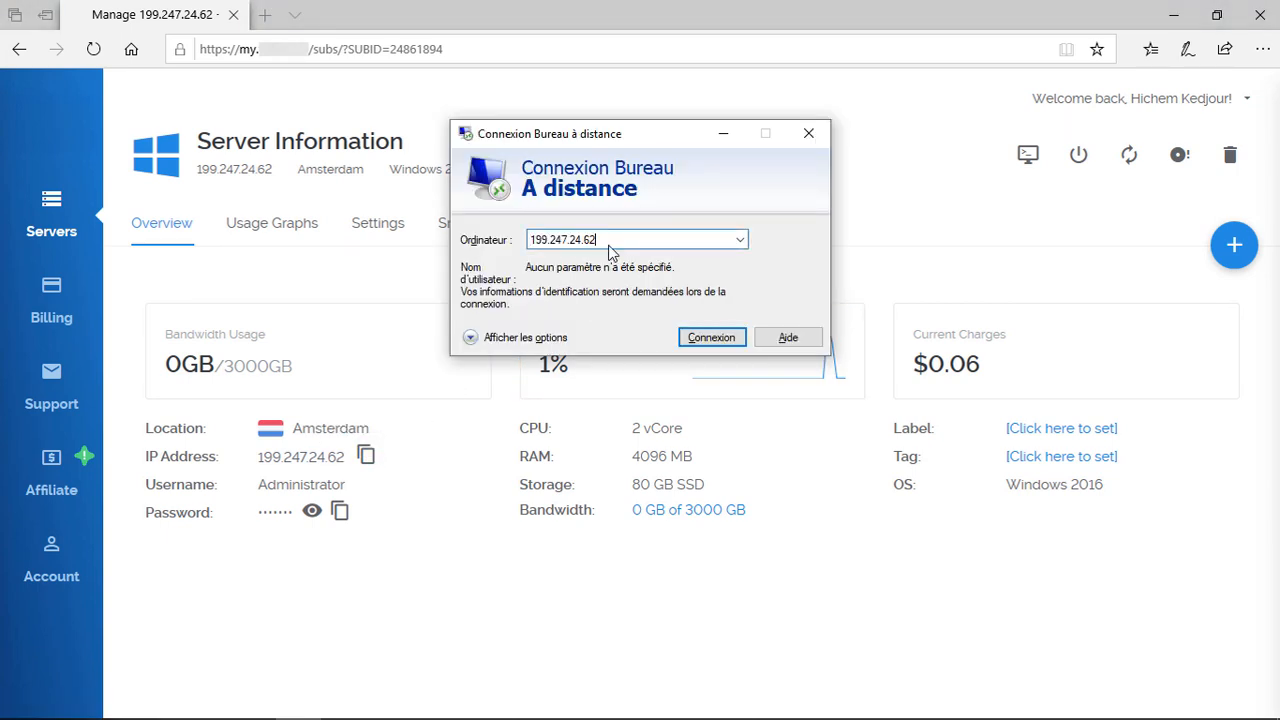
left_click(707, 336)
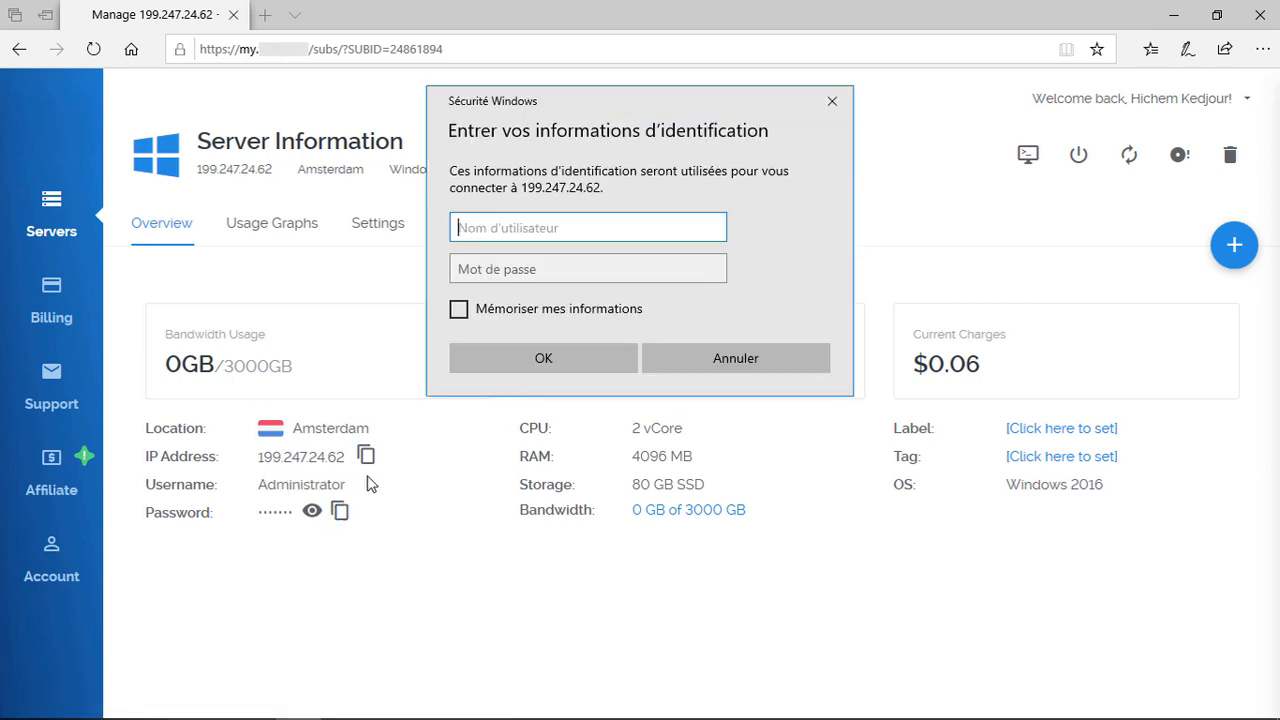
Step: Sign in as stock-serveur\administrator with the pasted password, remembering the credentials
left_click(341, 511)
key("alt+Tab")
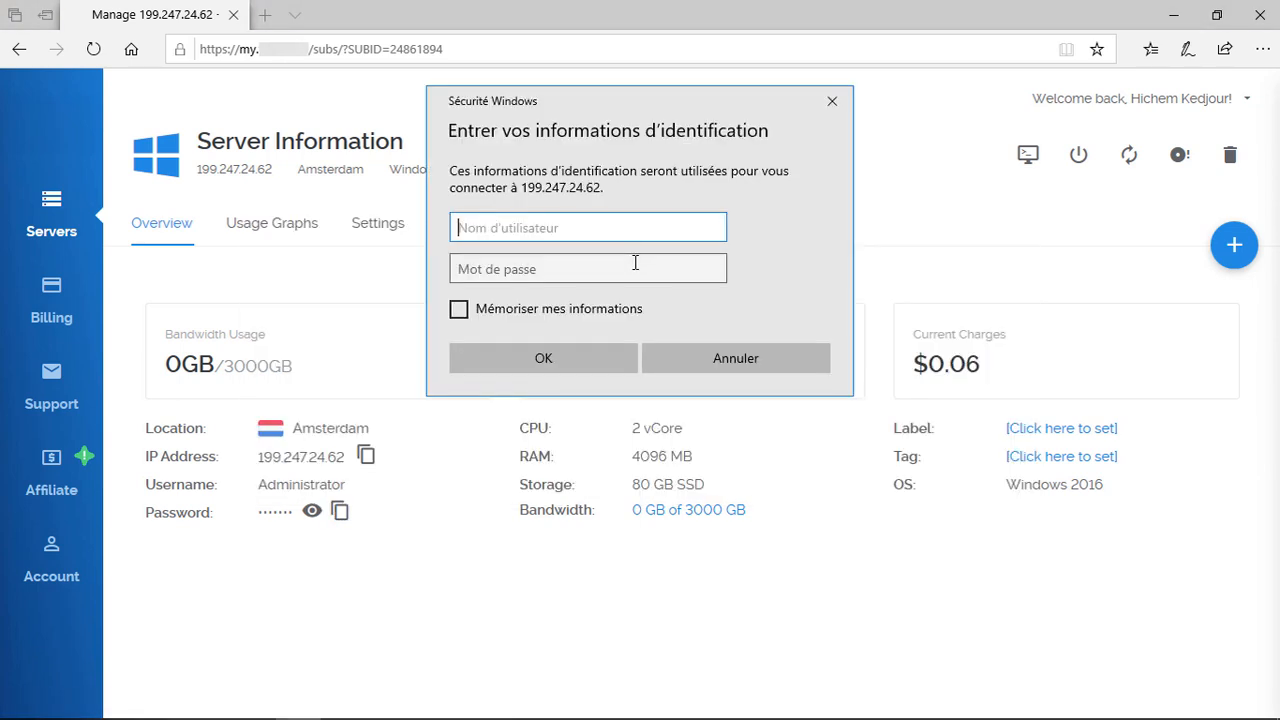
type("stock-ser")
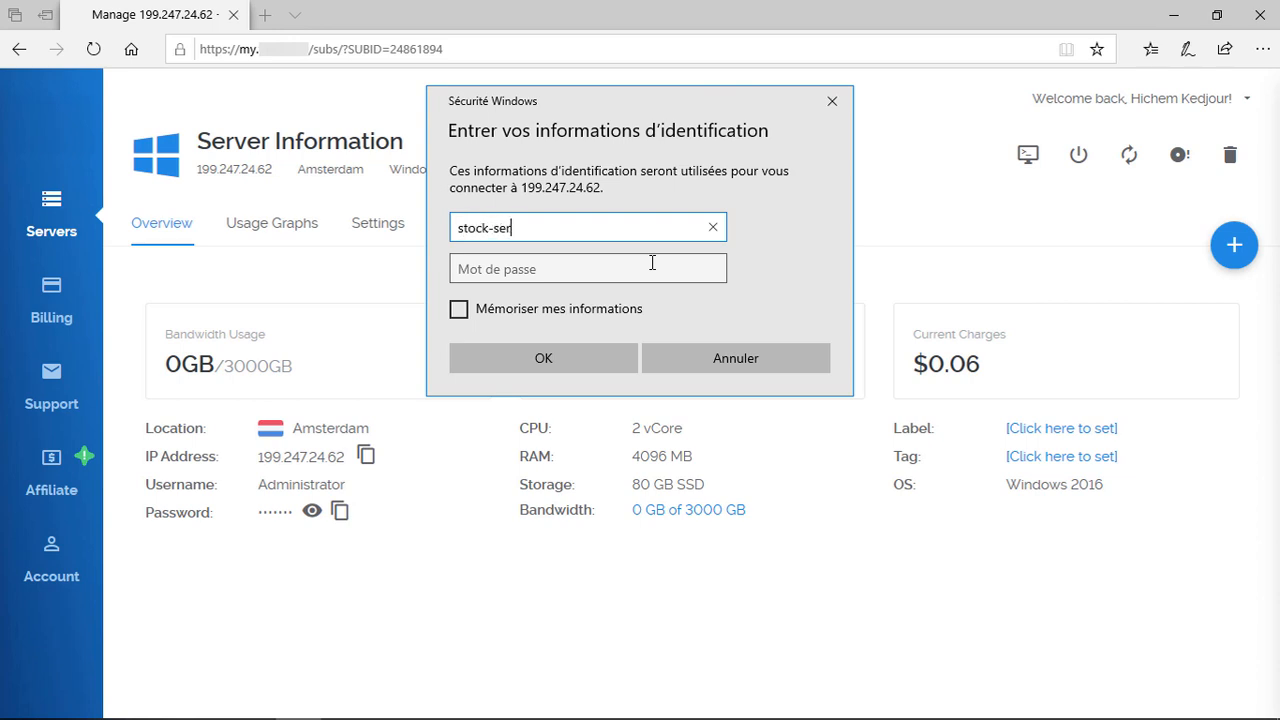
type("veur\\administrato")
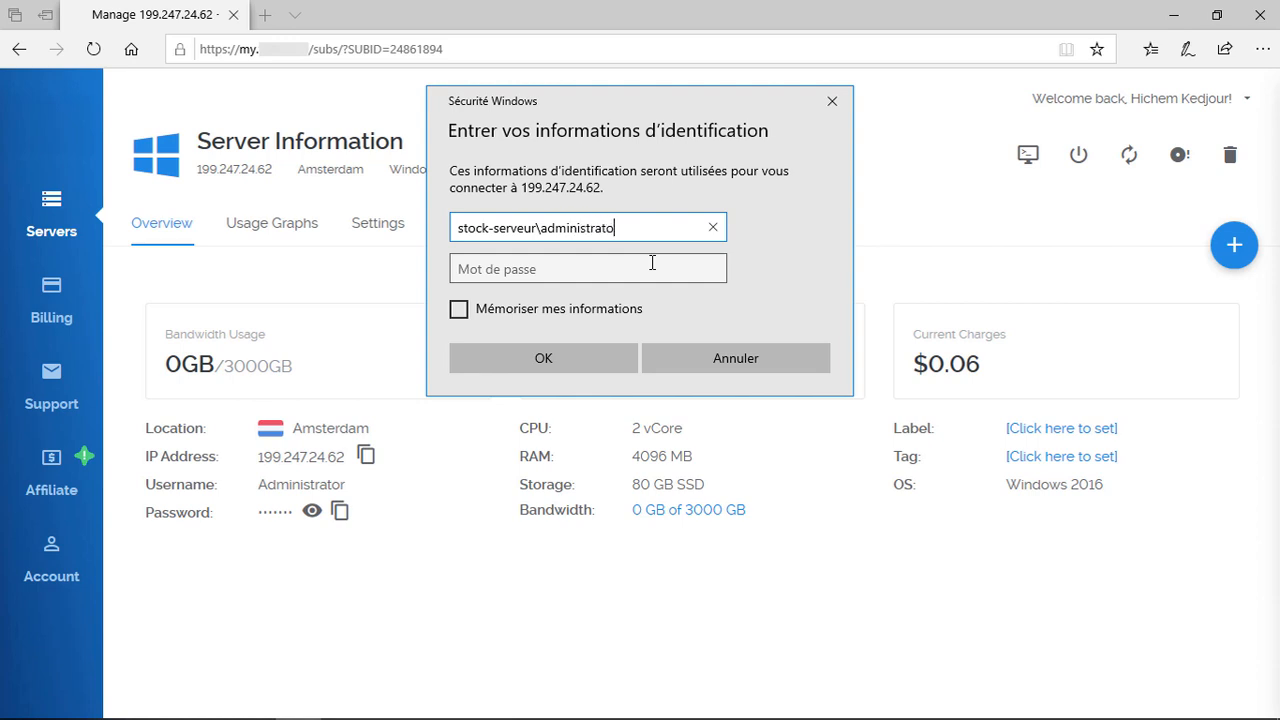
type("r")
left_click(652, 262)
key("ctrl+v")
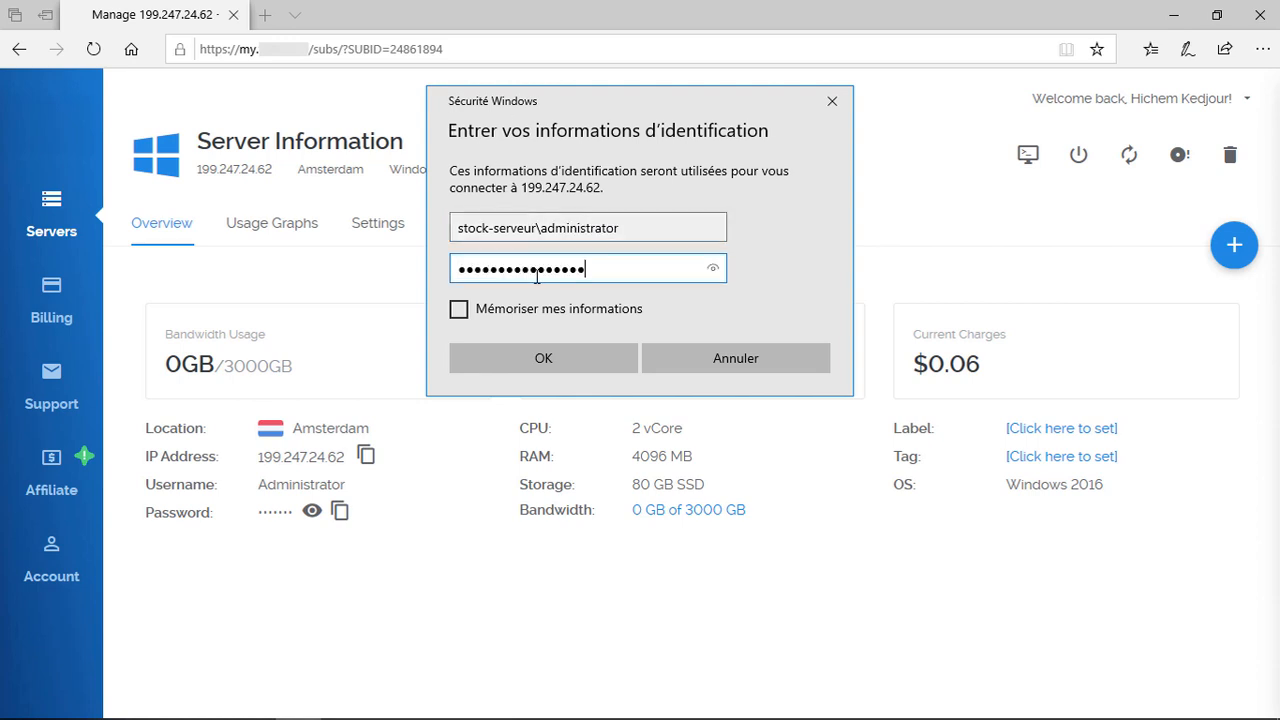
left_click(458, 309)
left_click(540, 355)
left_click(545, 366)
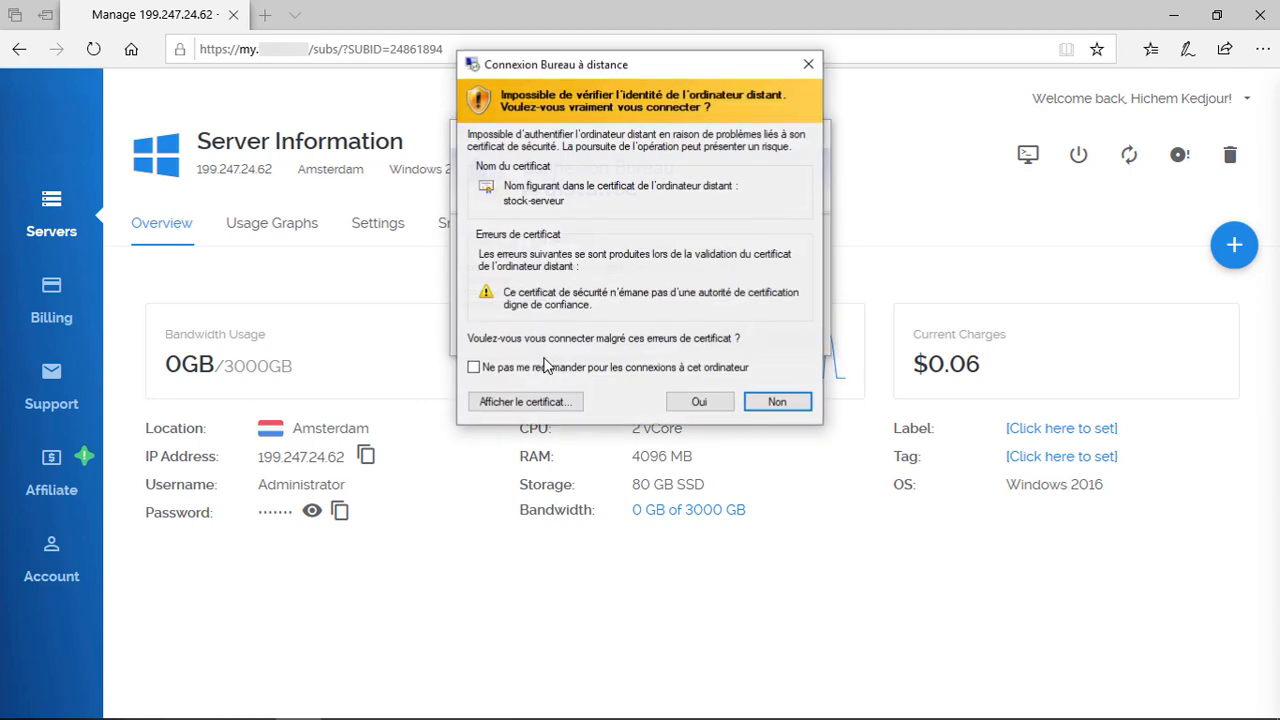
Step: Accept the certificate, then run ipconfig in an admin Command Prompt to show IPv4 199.247.24.62
left_click(699, 402)
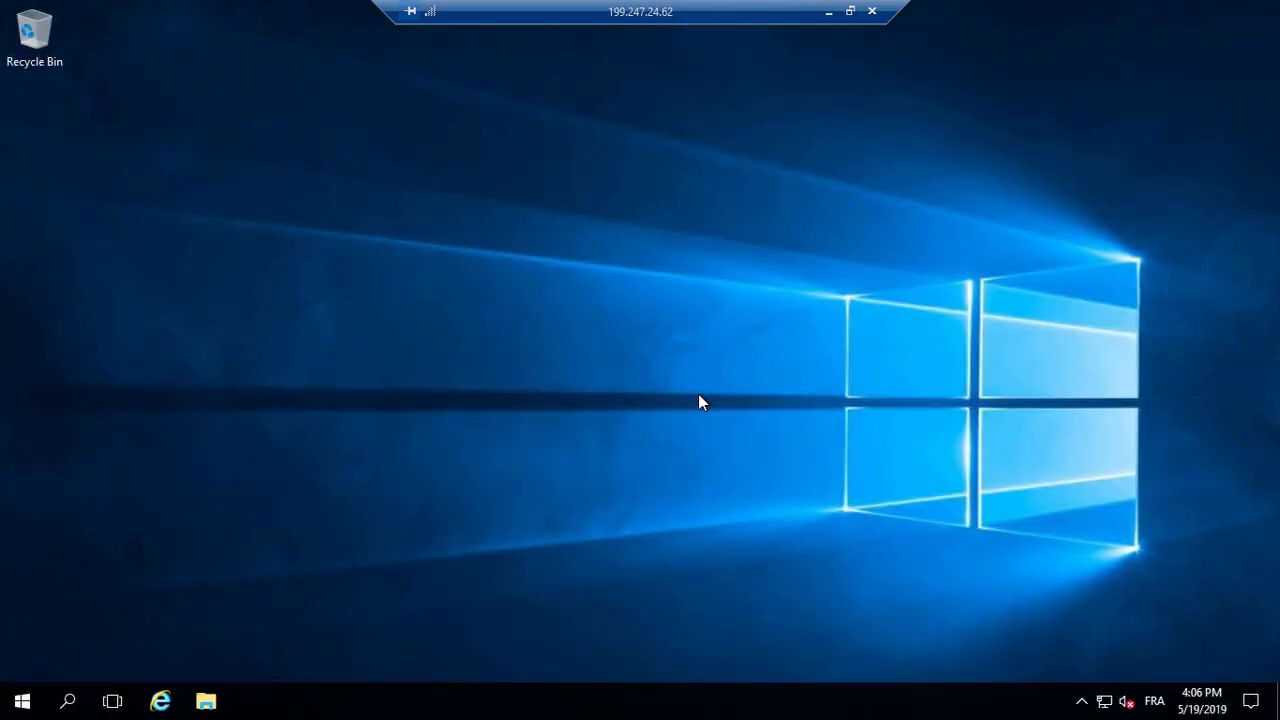
key("super+x")
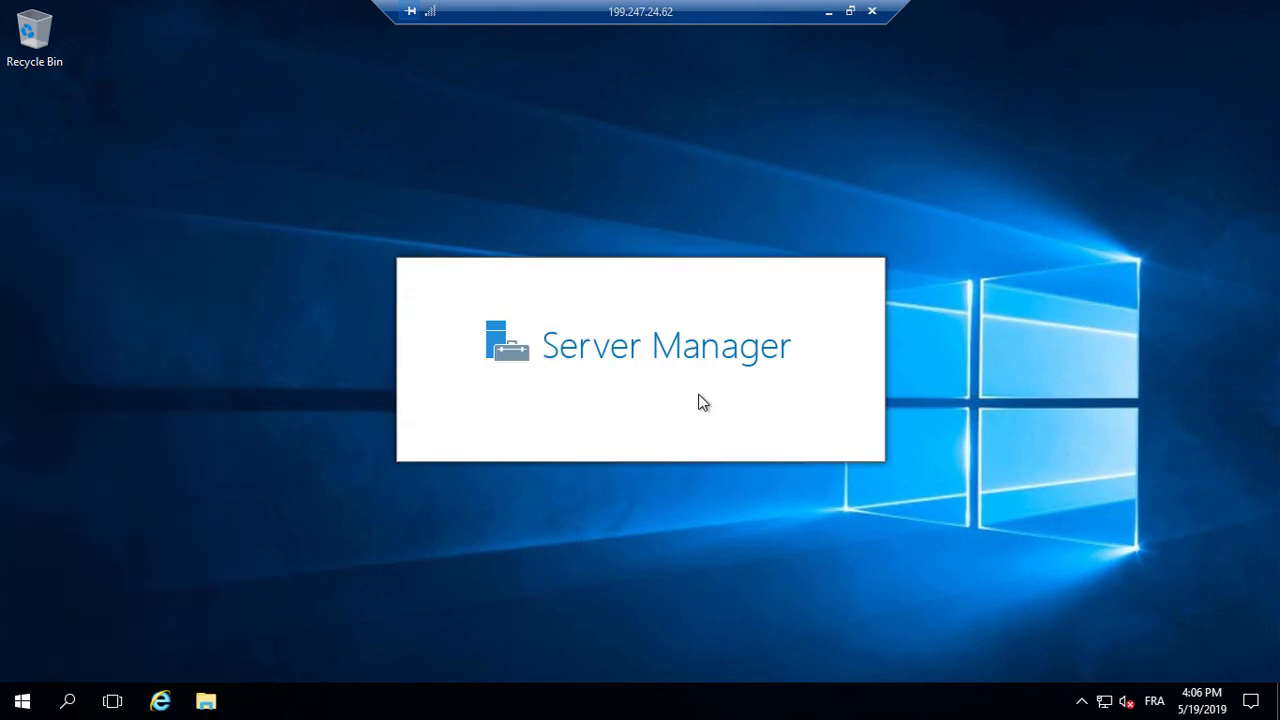
type("ipconfig")
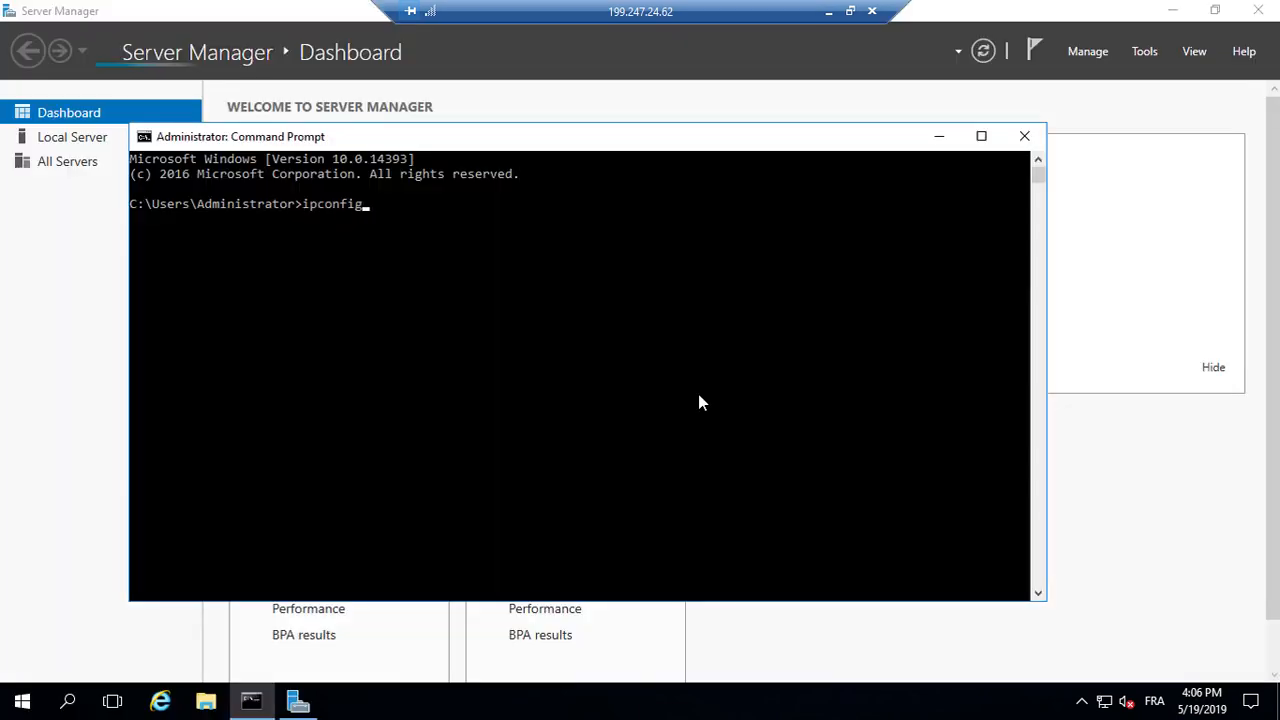
key("Return")
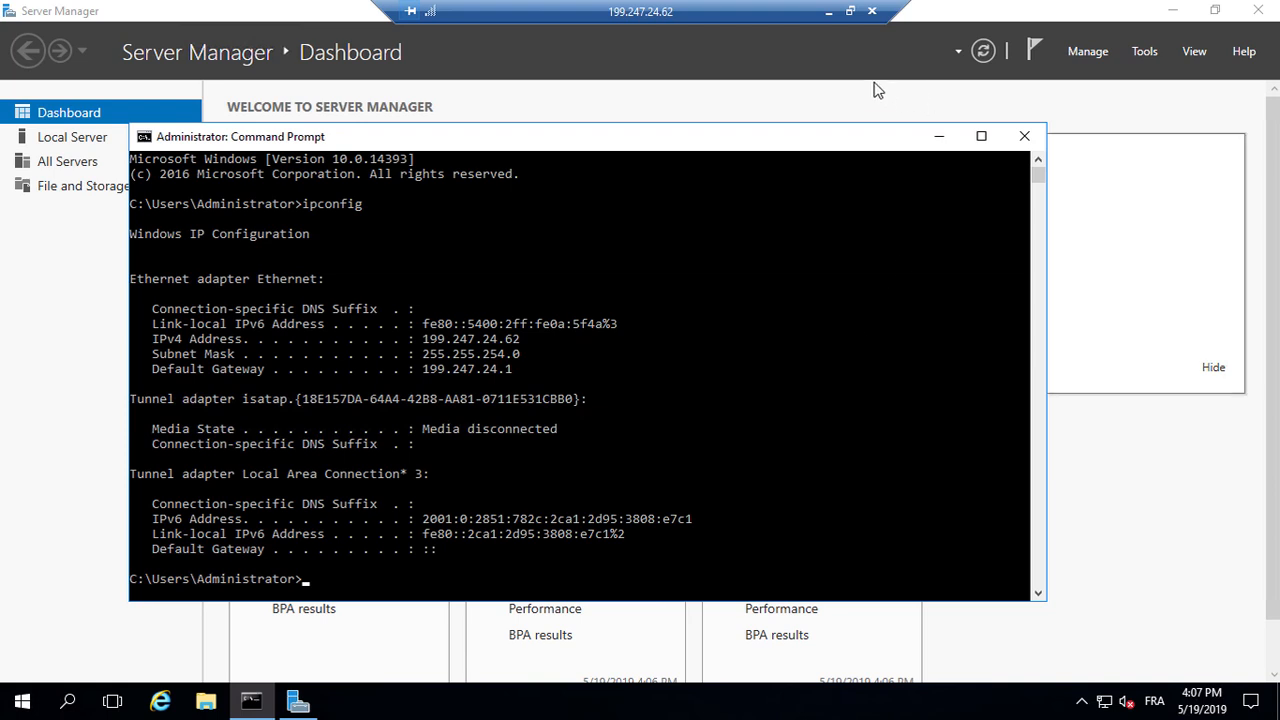
left_click(828, 11)
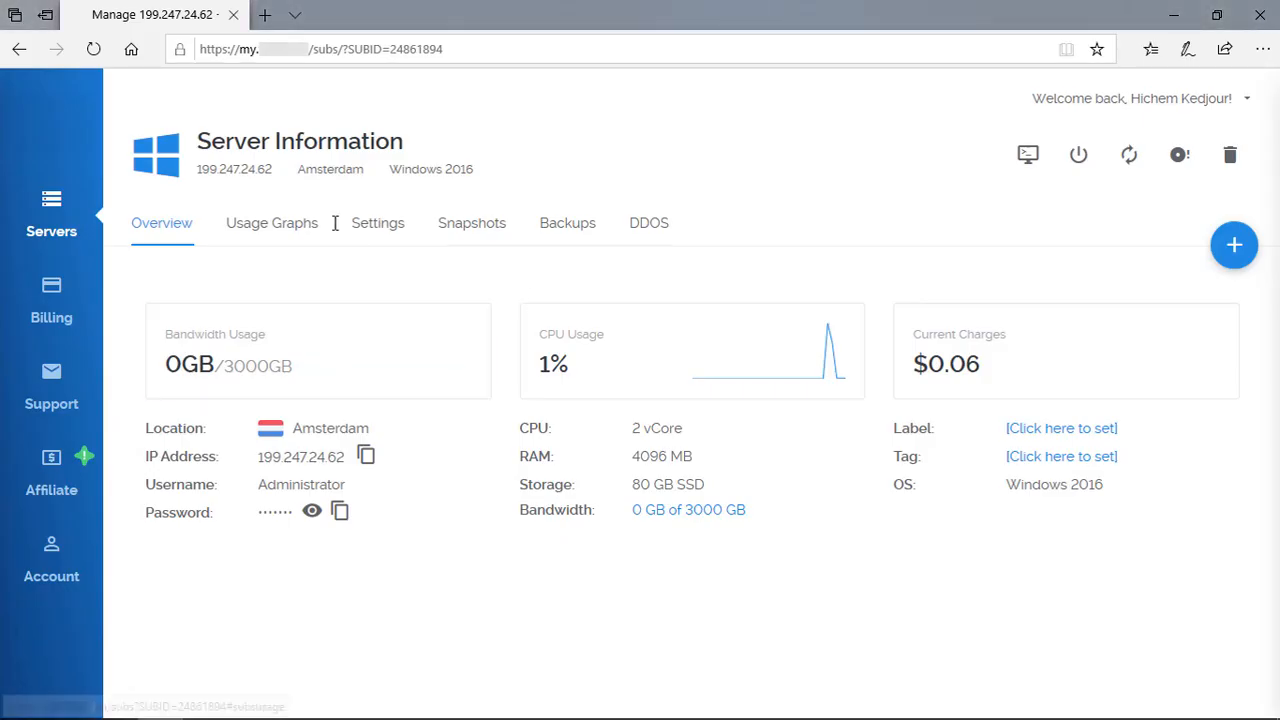
left_click(290, 228)
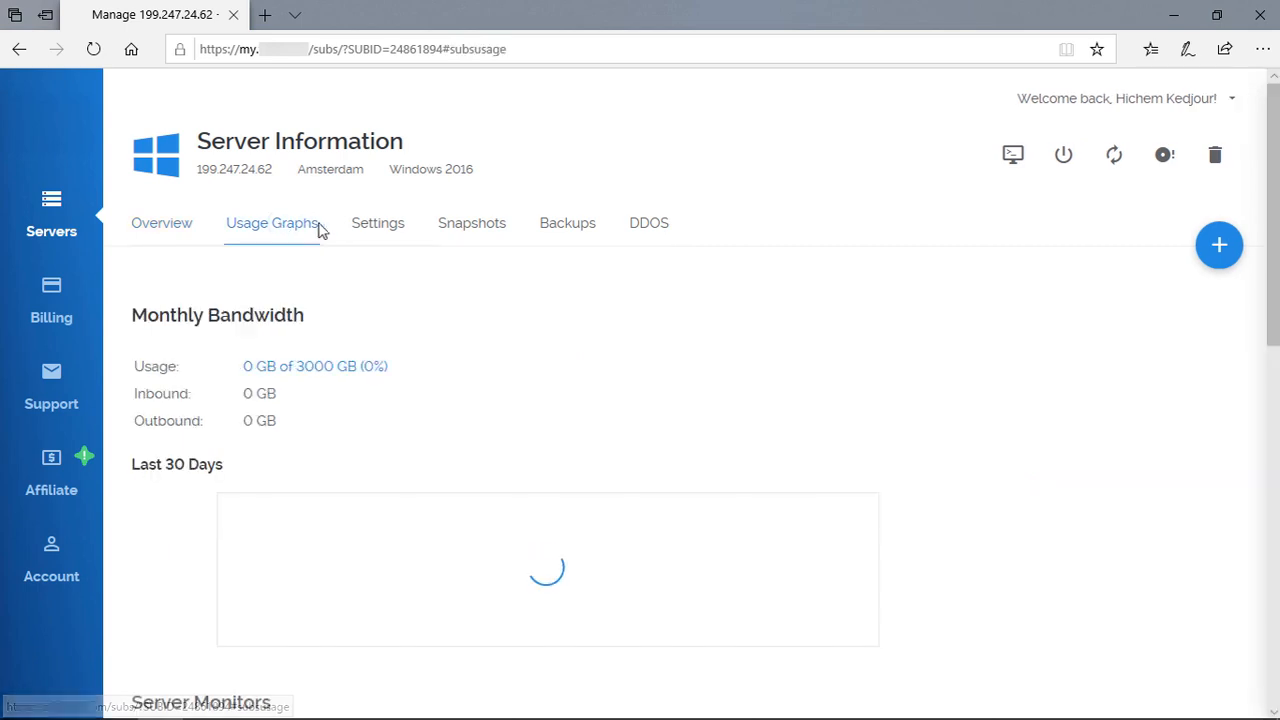
left_click(370, 230)
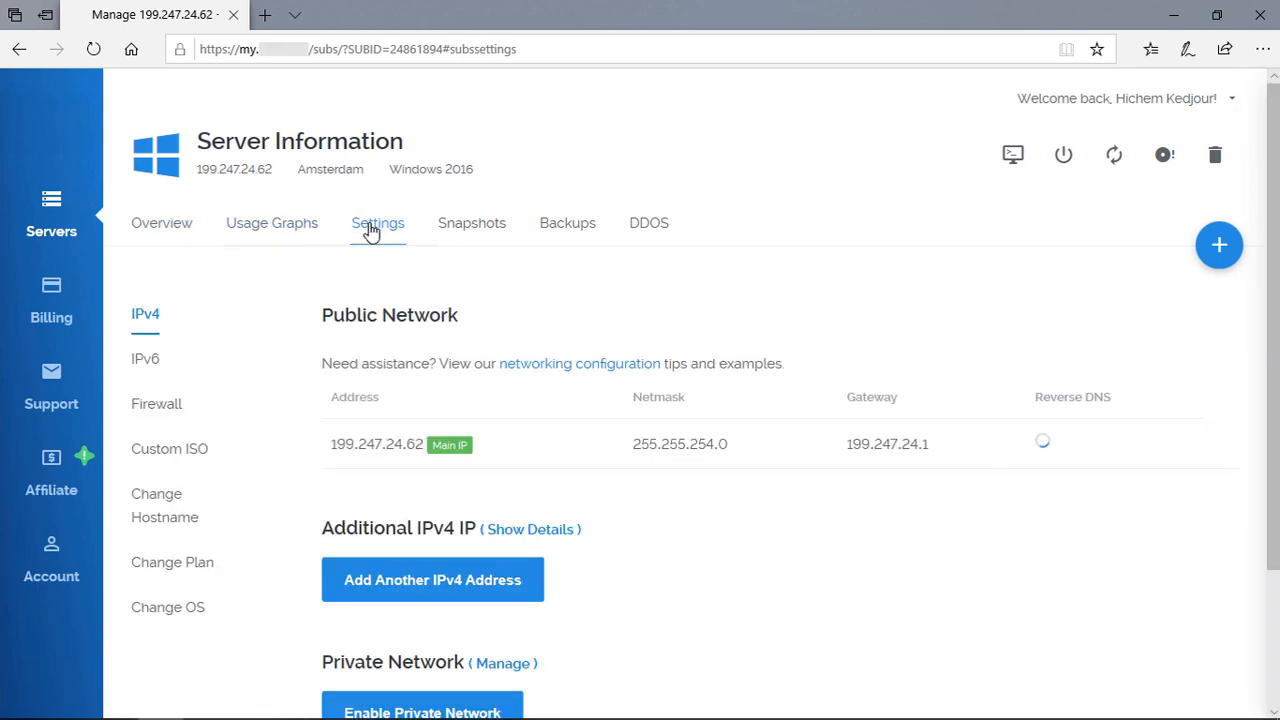
left_click(170, 408)
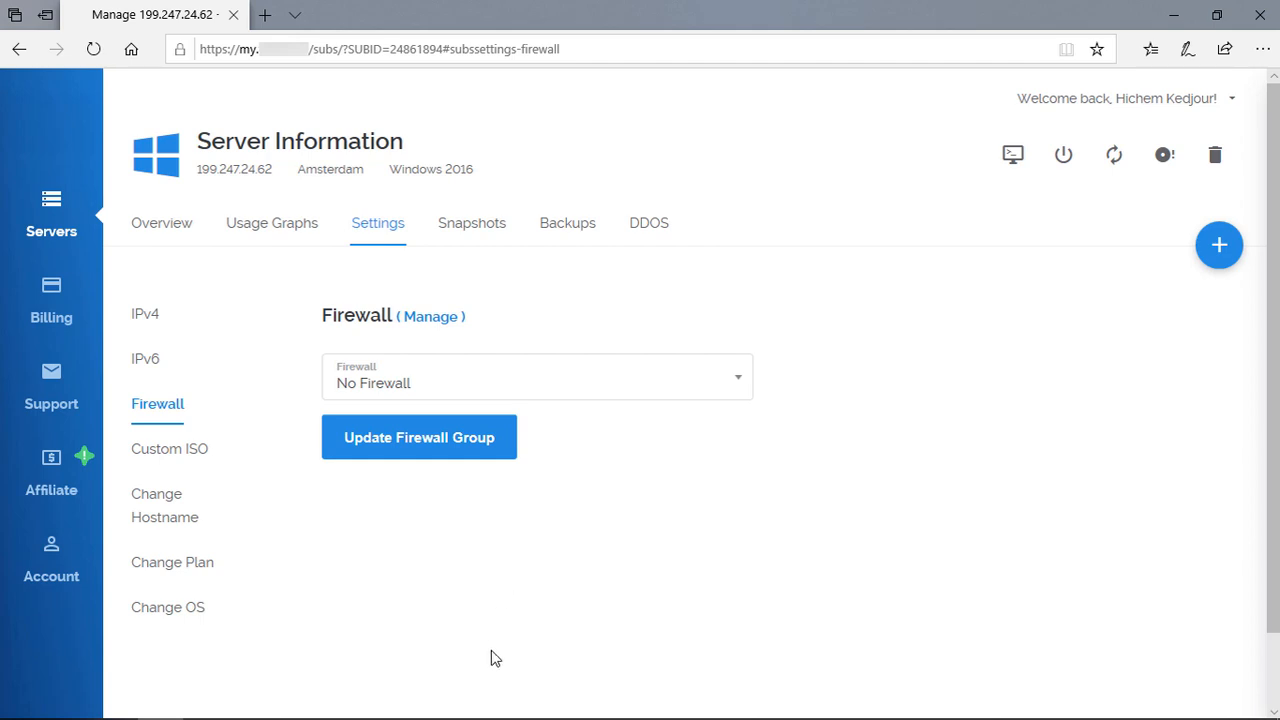
mouse_move(495, 718)
left_click(298, 701)
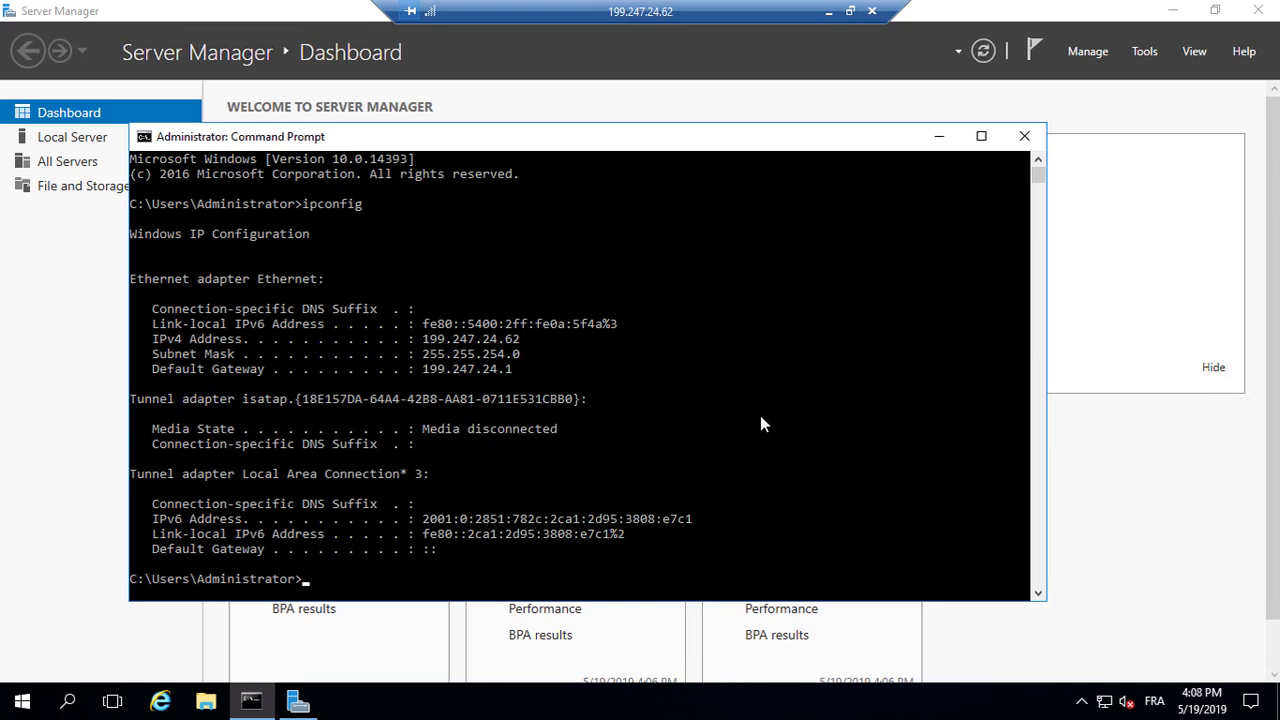
Step: Add French (France) to the language list in Control Panel
left_click(22, 701)
left_click(534, 288)
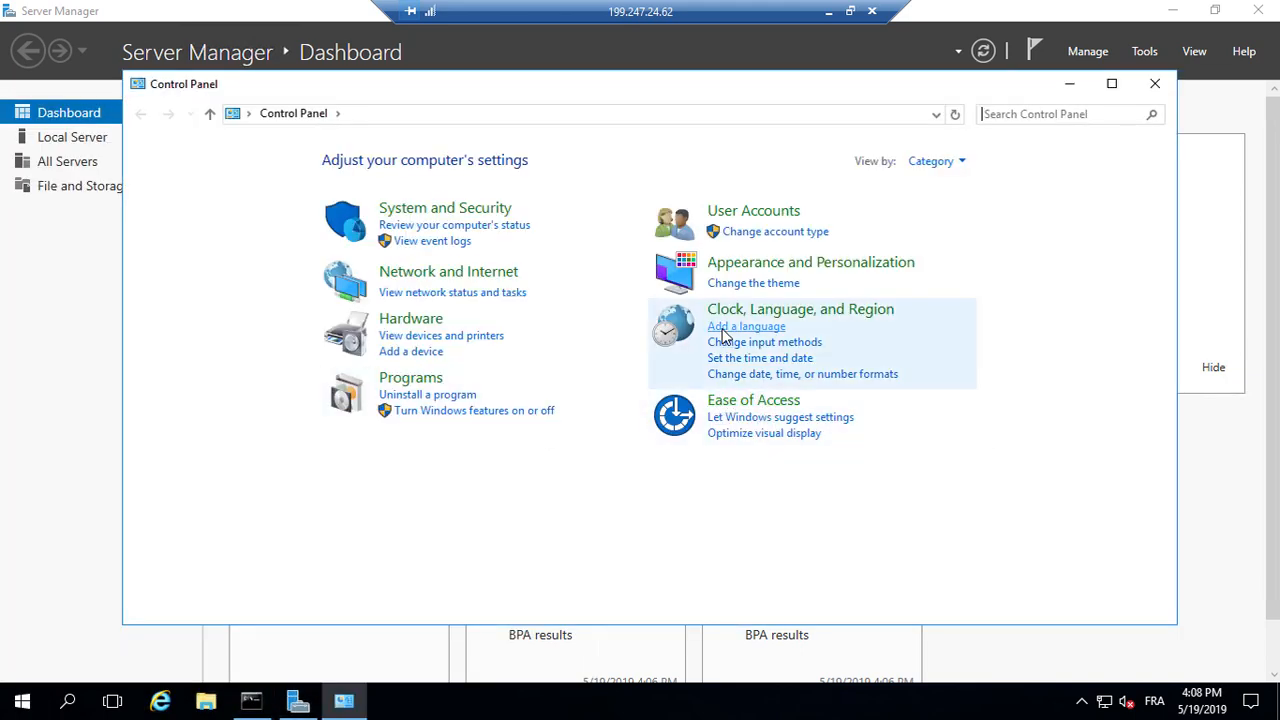
left_click(727, 328)
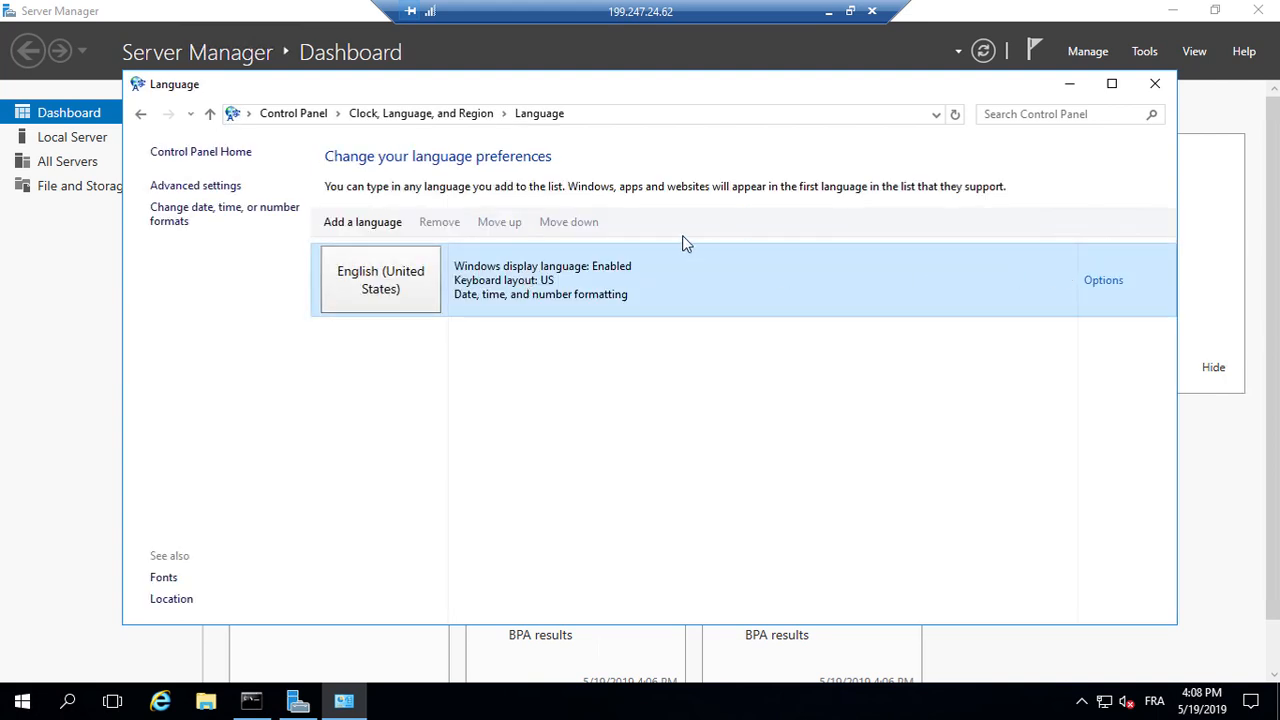
left_click(388, 222)
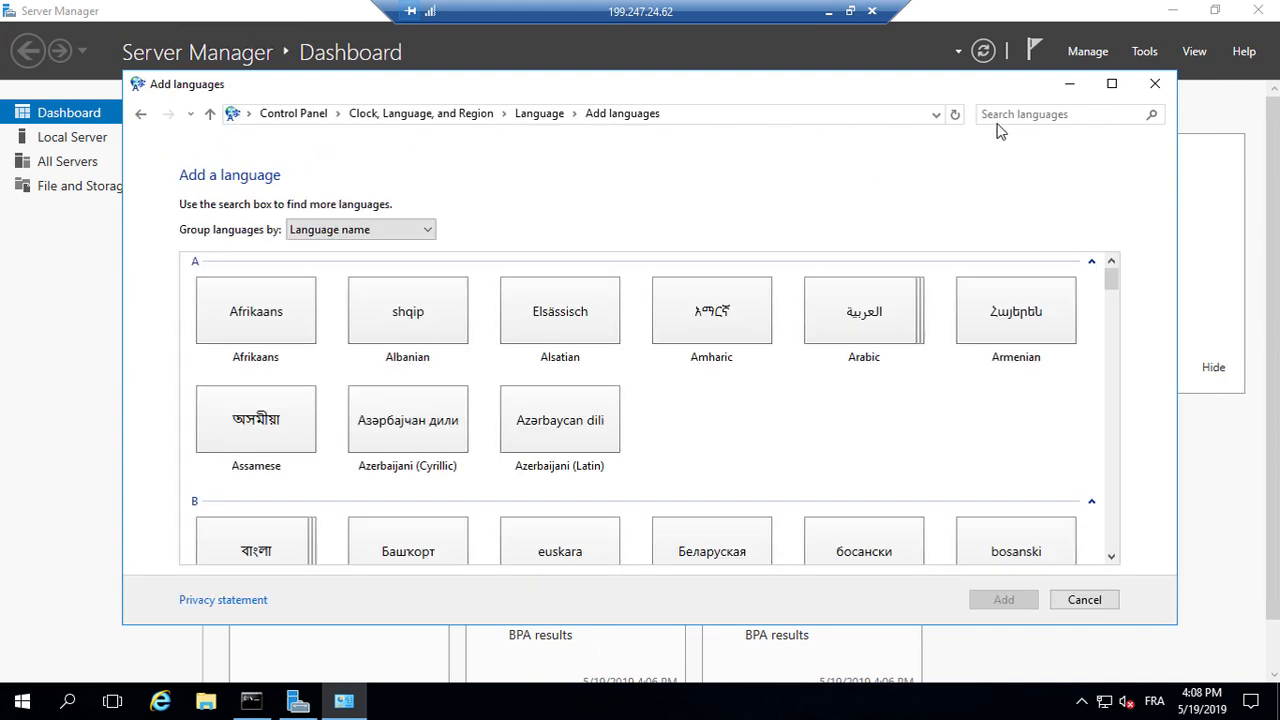
left_click(1000, 114)
type("frança")
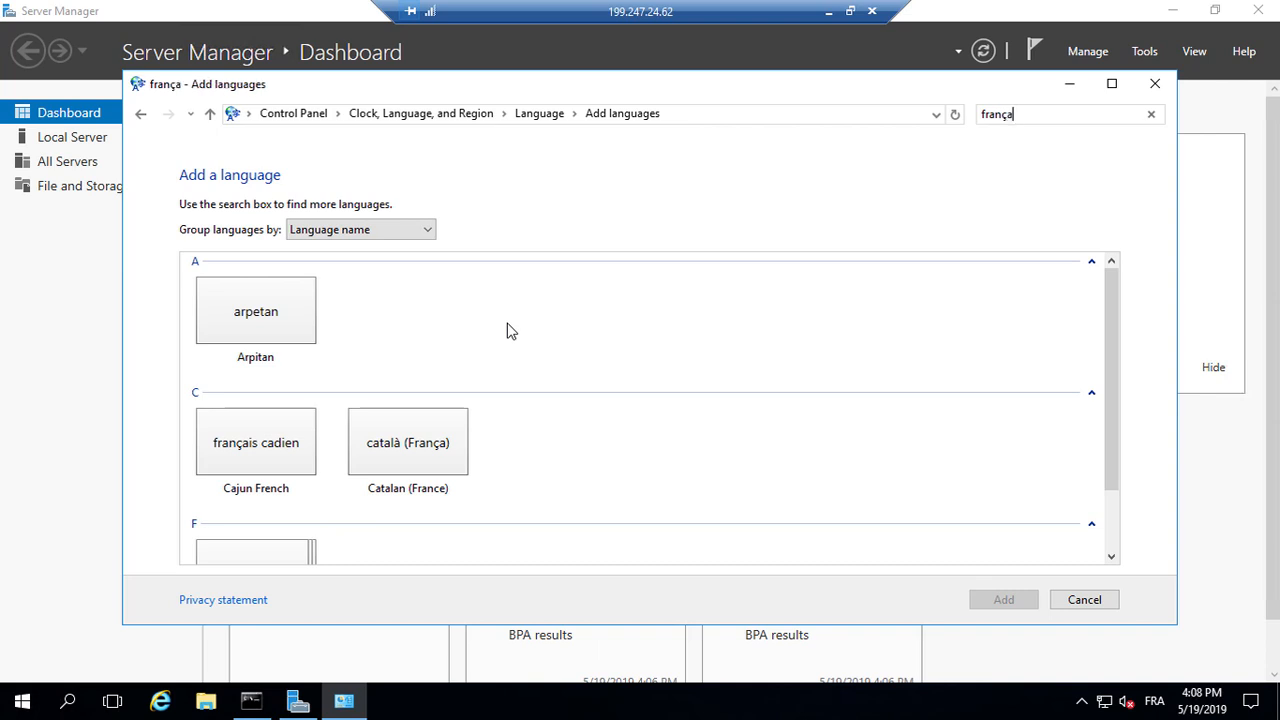
left_click(247, 463)
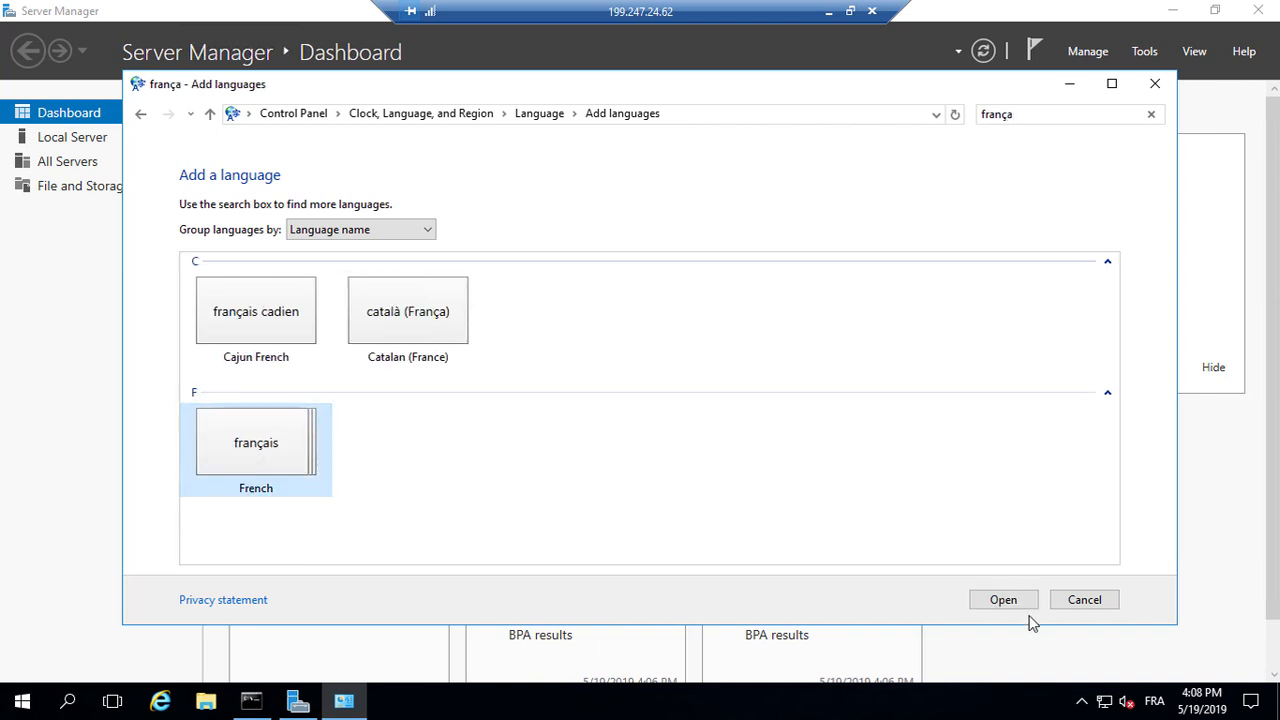
left_click(1004, 599)
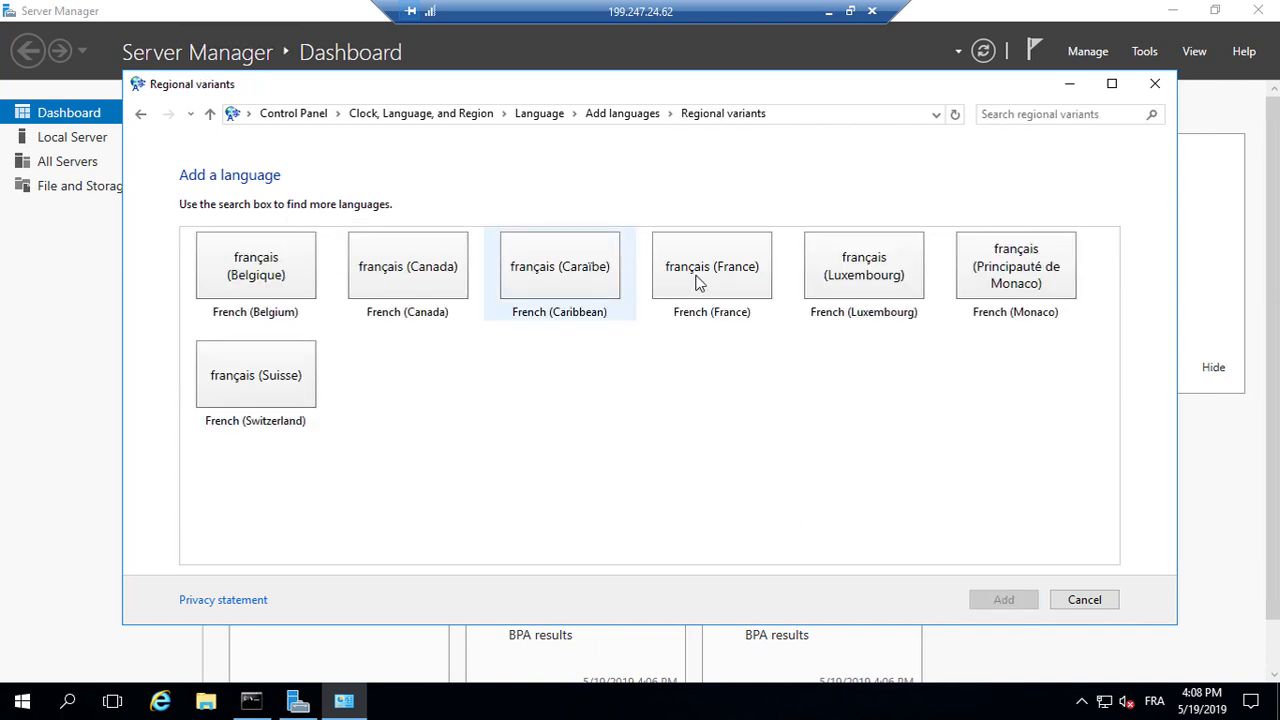
left_click(705, 278)
left_click(996, 604)
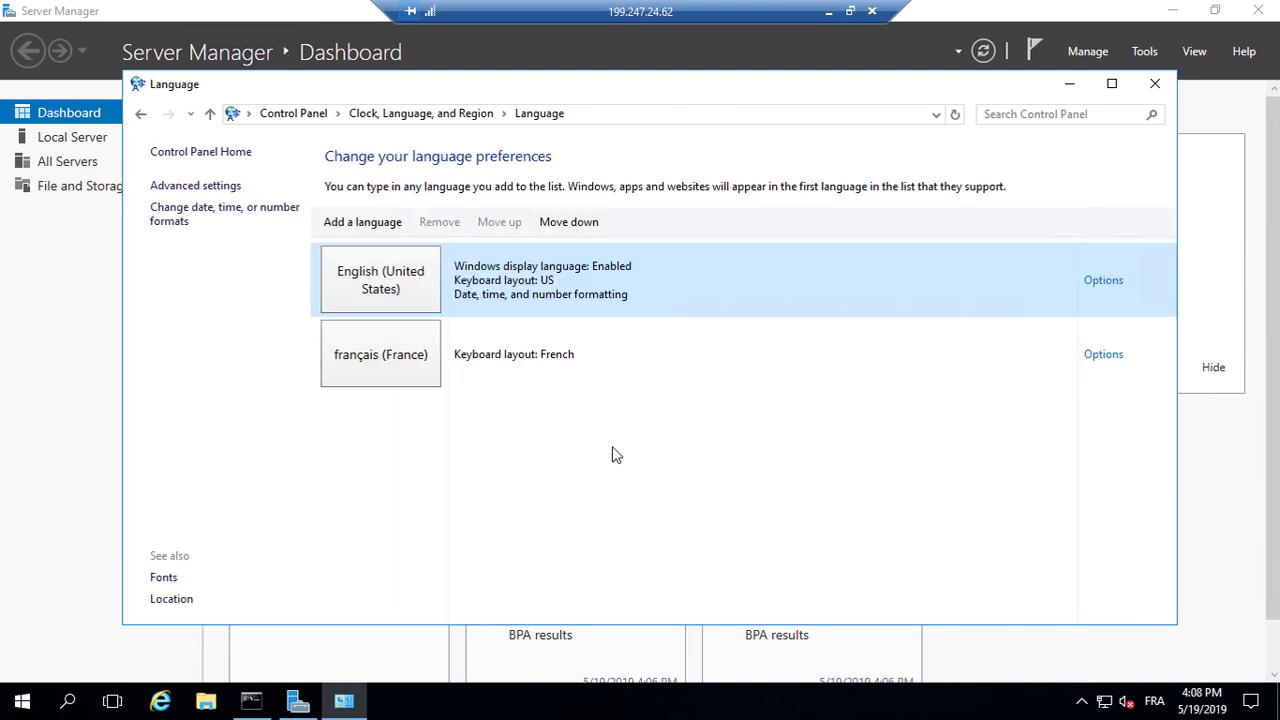
Step: Download and install the French (France) display language pack
left_click(613, 352)
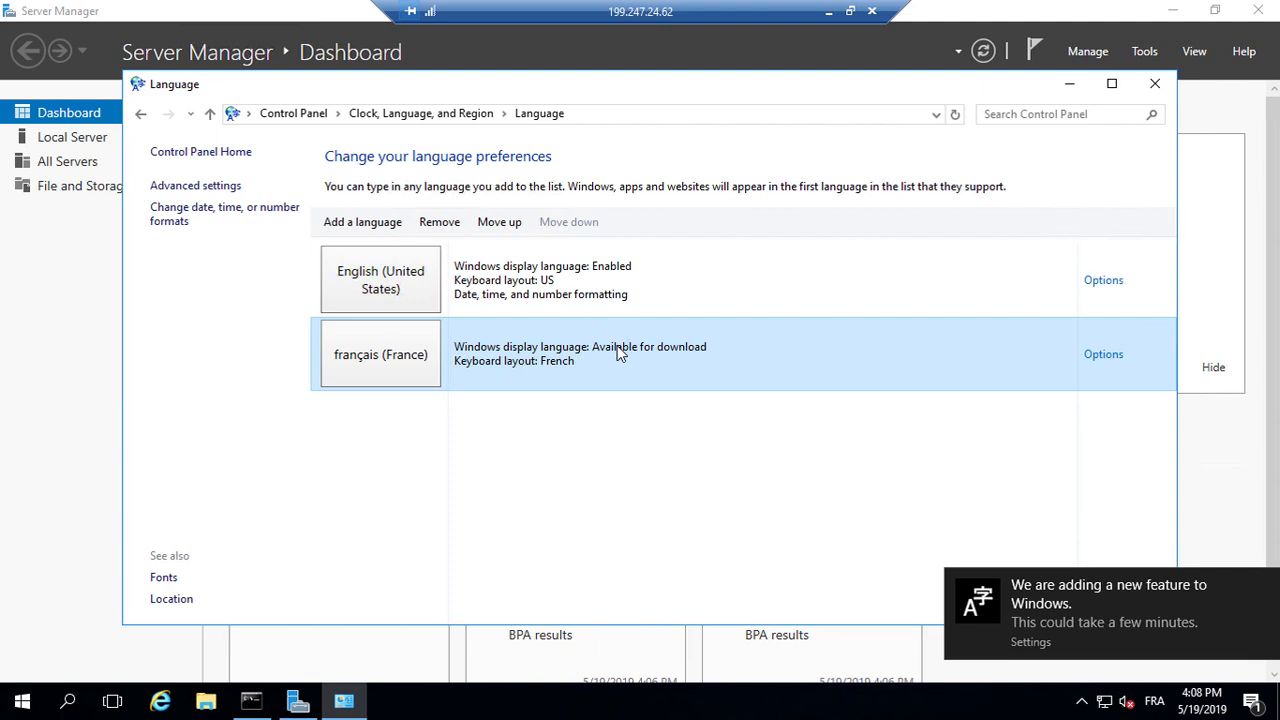
left_click(1092, 353)
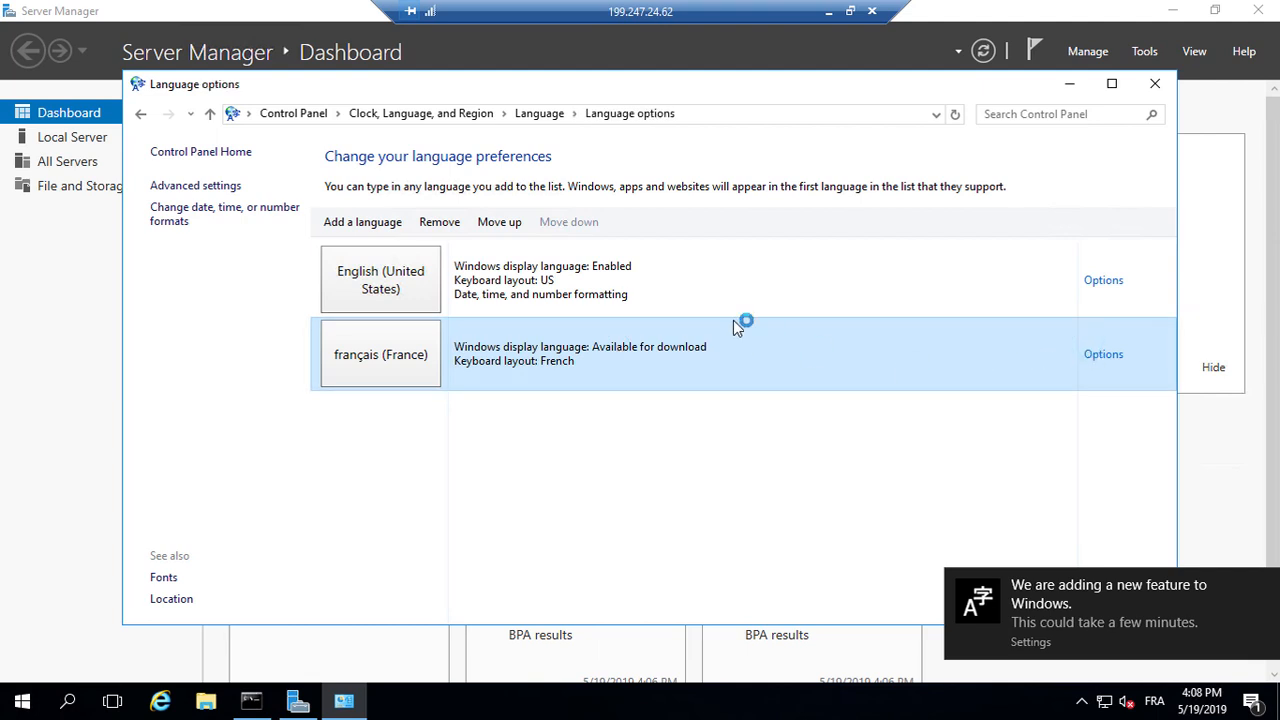
left_click(489, 249)
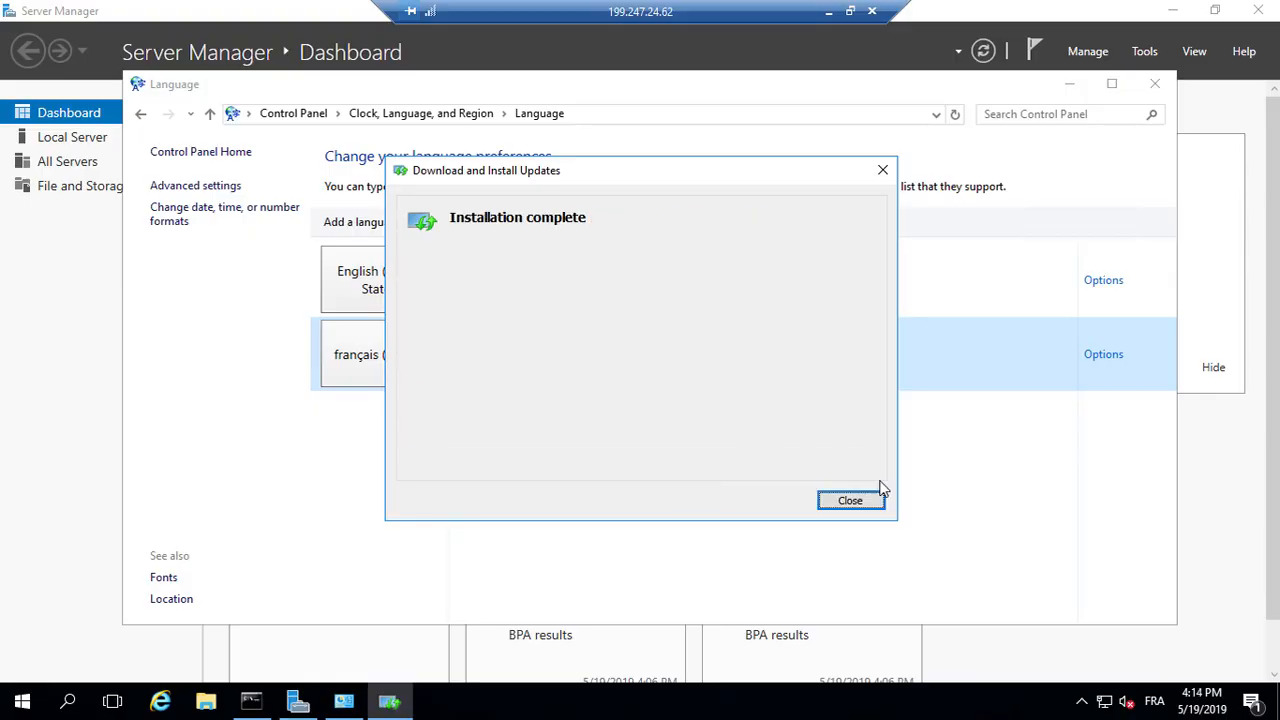
left_click(868, 505)
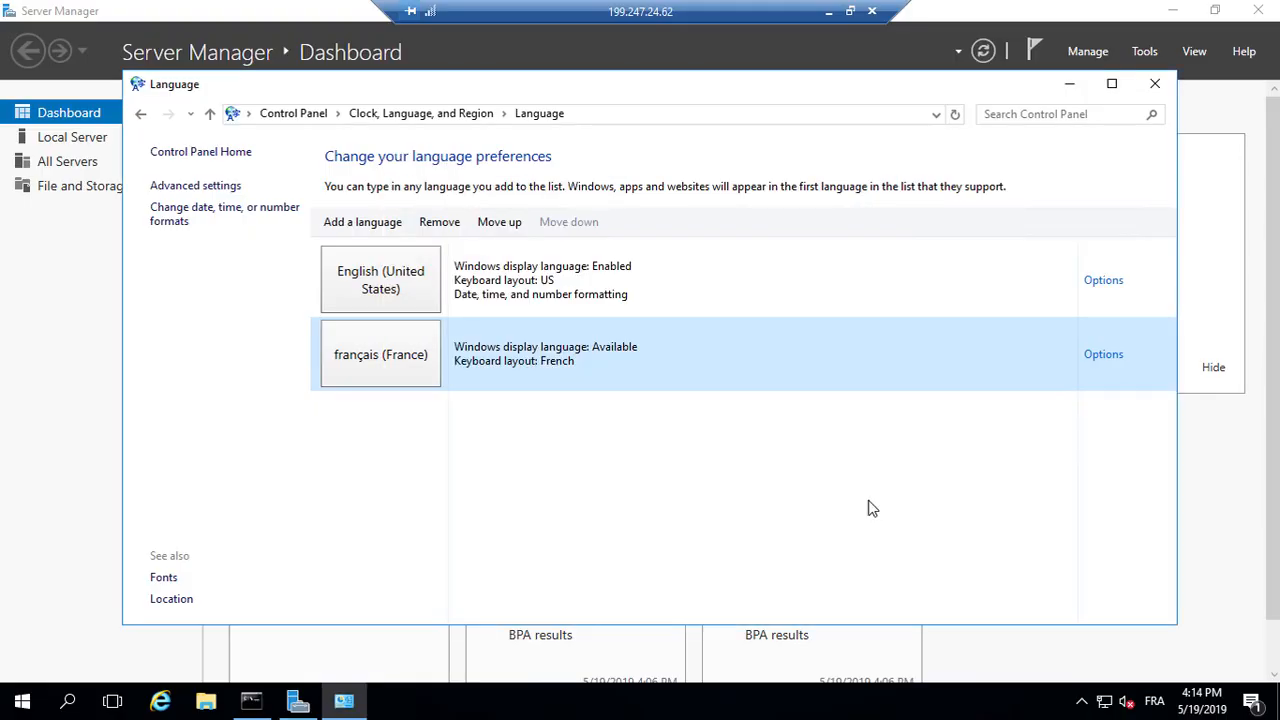
Step: Make French (France) the primary display language and log off to apply it
left_click(1106, 357)
left_click(490, 246)
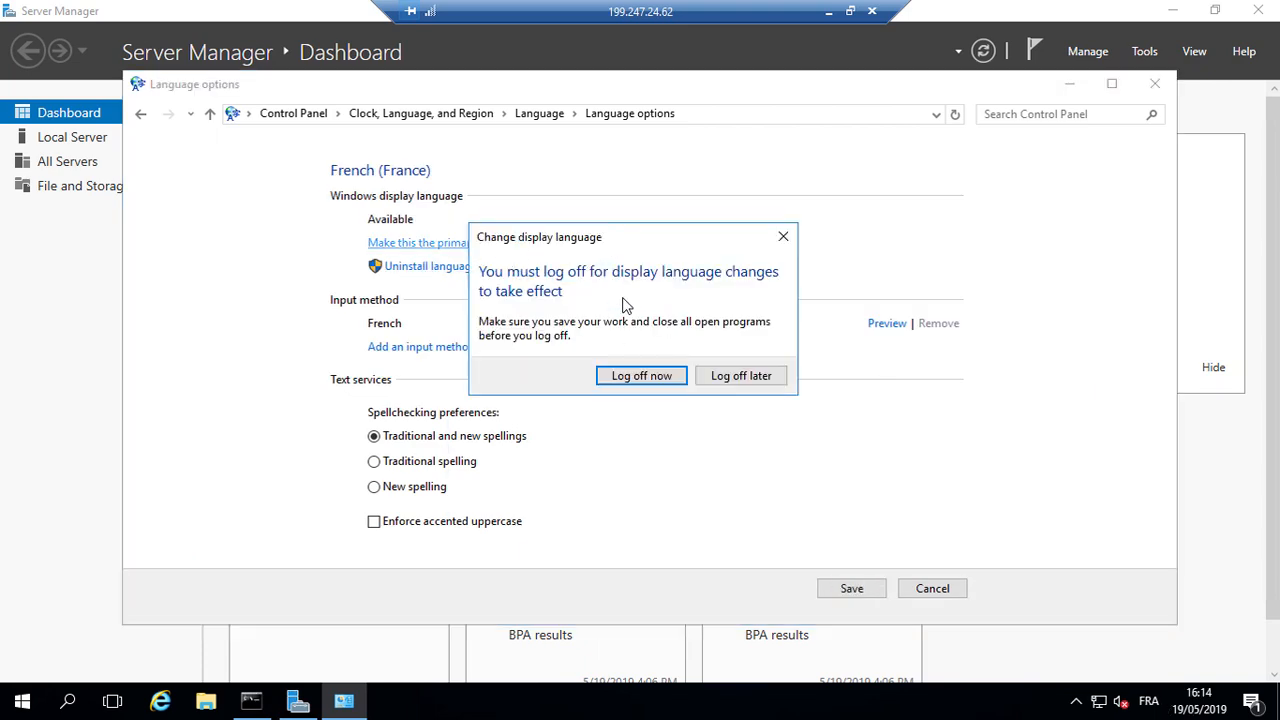
left_click(641, 376)
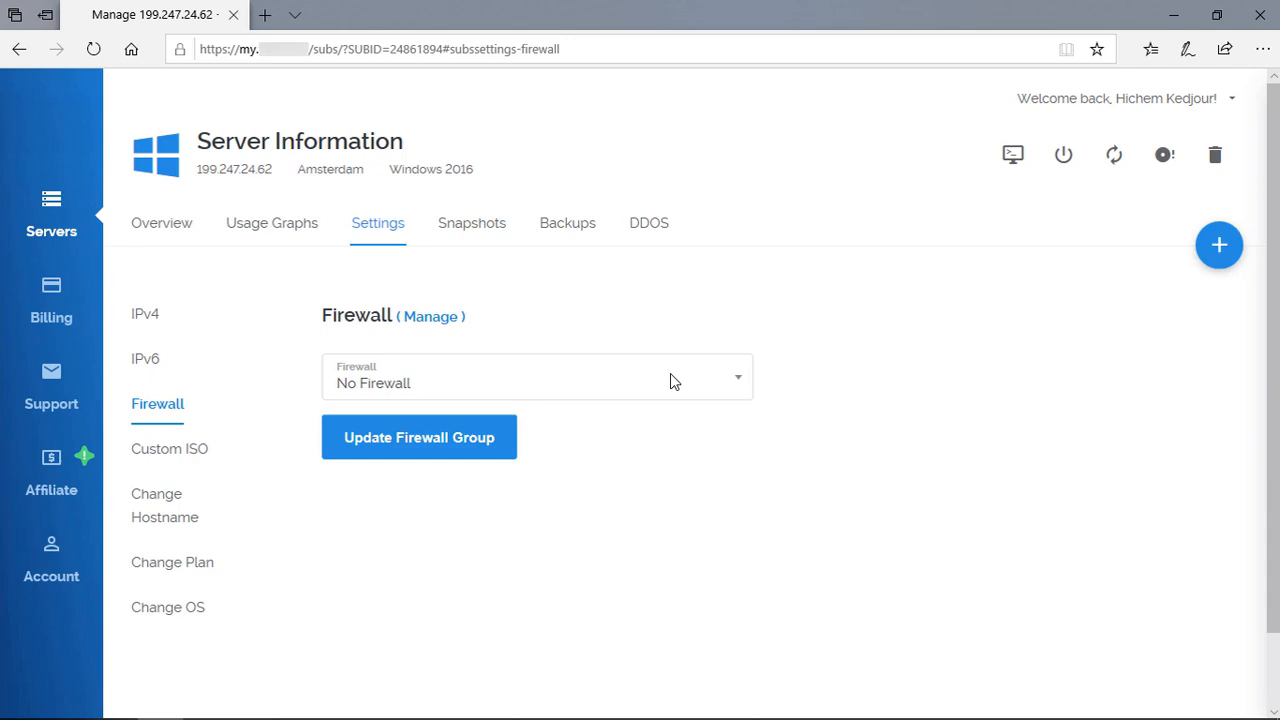
Step: Relaunch Remote Desktop Connection from a 'bu' search and reconnect to the server
key("super")
type("bu")
key("Return")
left_click(700, 339)
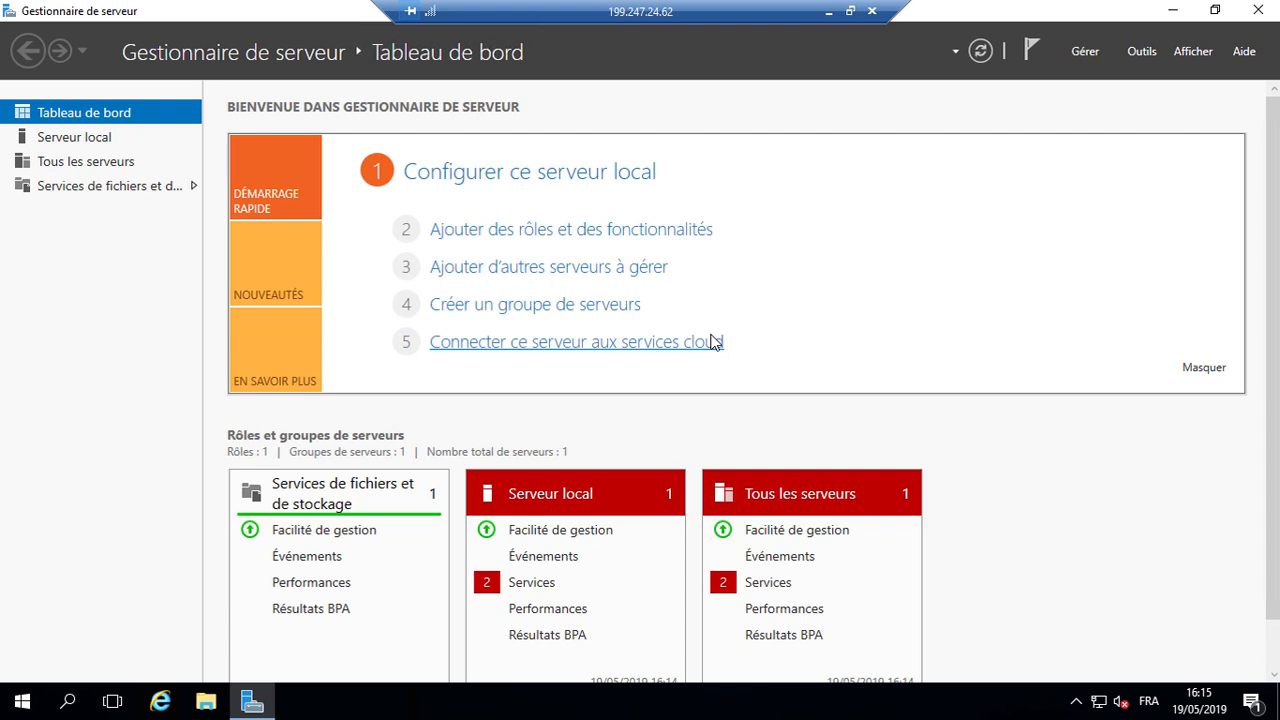
Step: Open regedit and navigate HKLM\SYSTEM\CurrentControlSet\Control to the Terminal Server key
key("super")
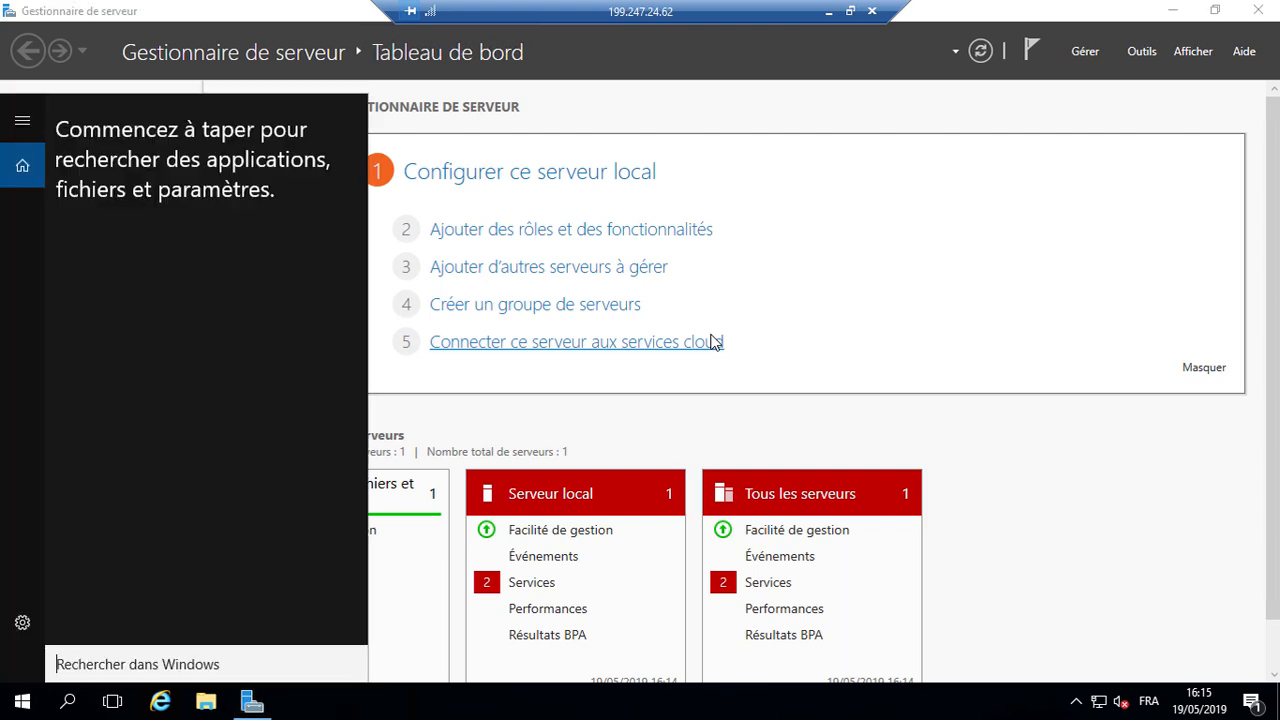
type("regedit")
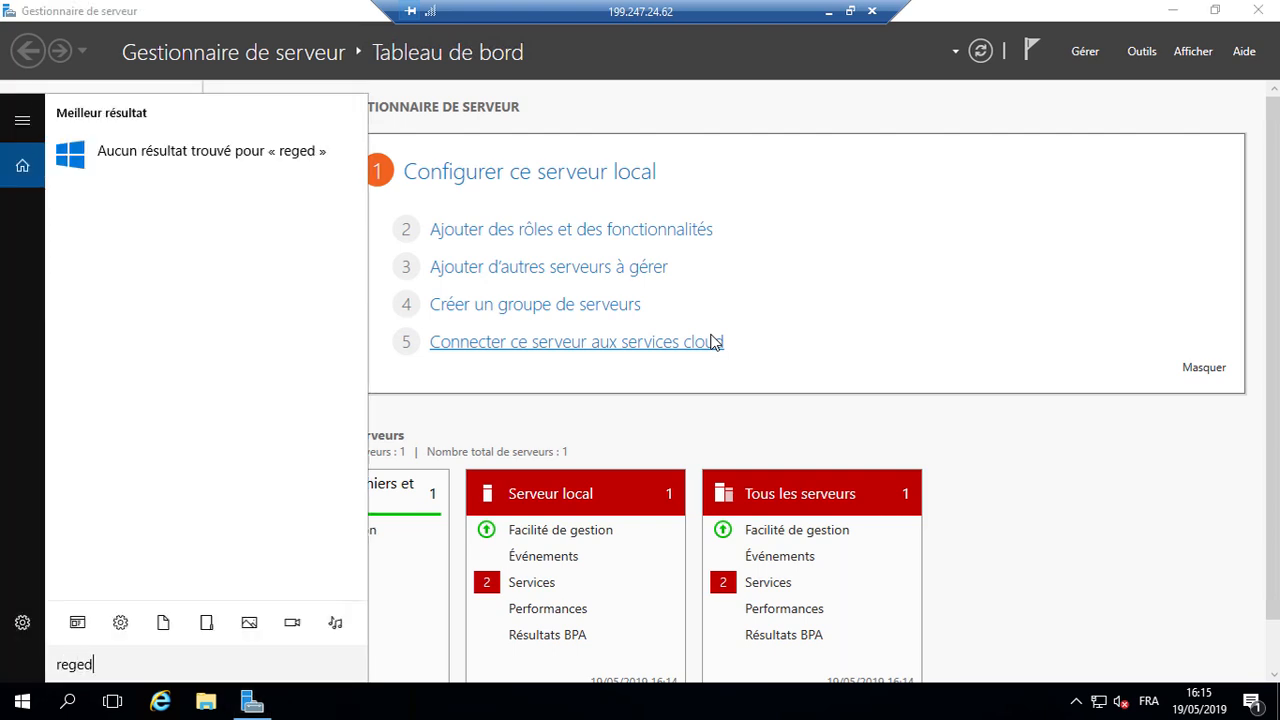
key("Return")
key("Down")
key("Down")
key("Down")
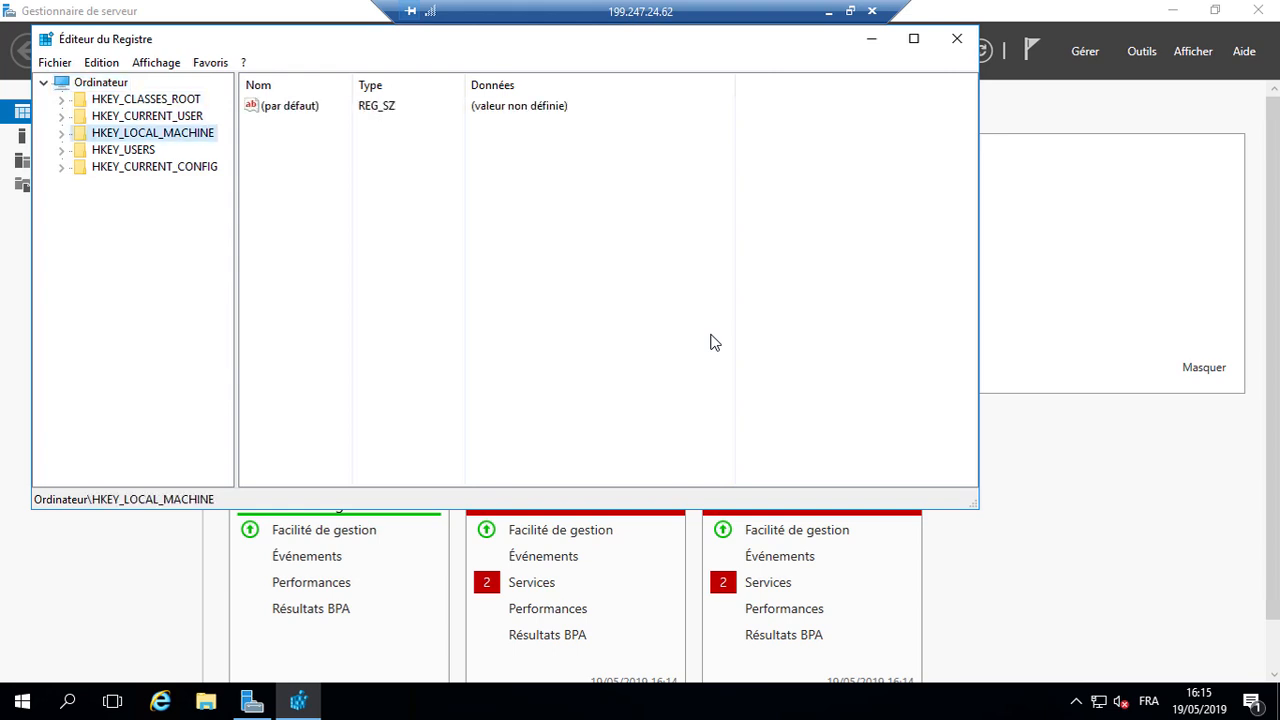
key("Right")
key("Down")
key("Down")
key("Down")
key("Down")
key("Down")
key("Down")
key("Down")
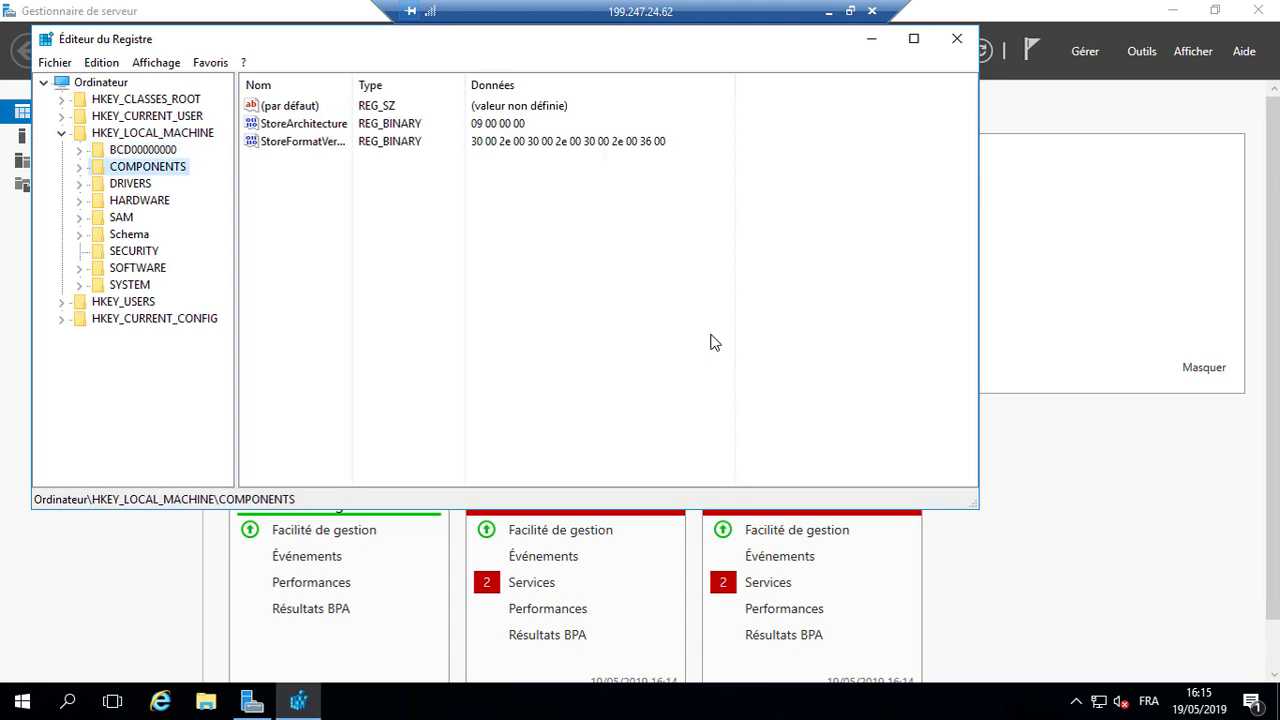
key("Down")
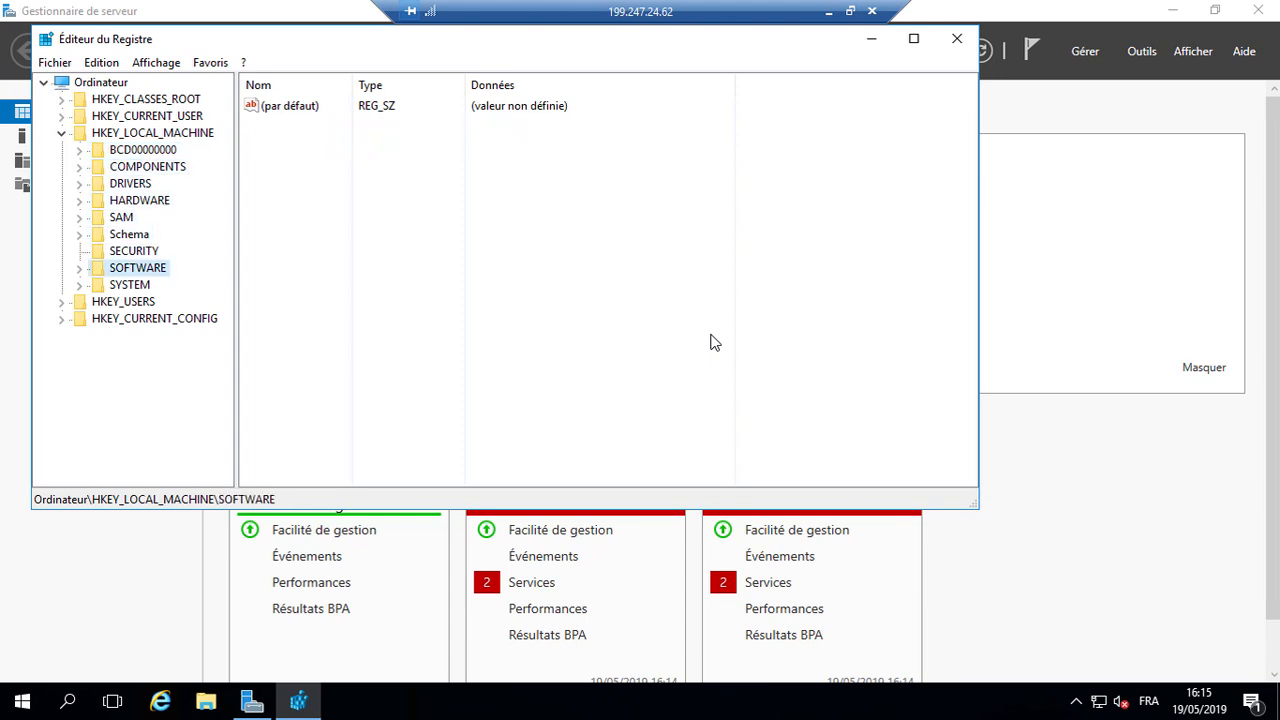
key("Down")
key("Right")
key("Down")
key("Down")
key("Down")
key("Down")
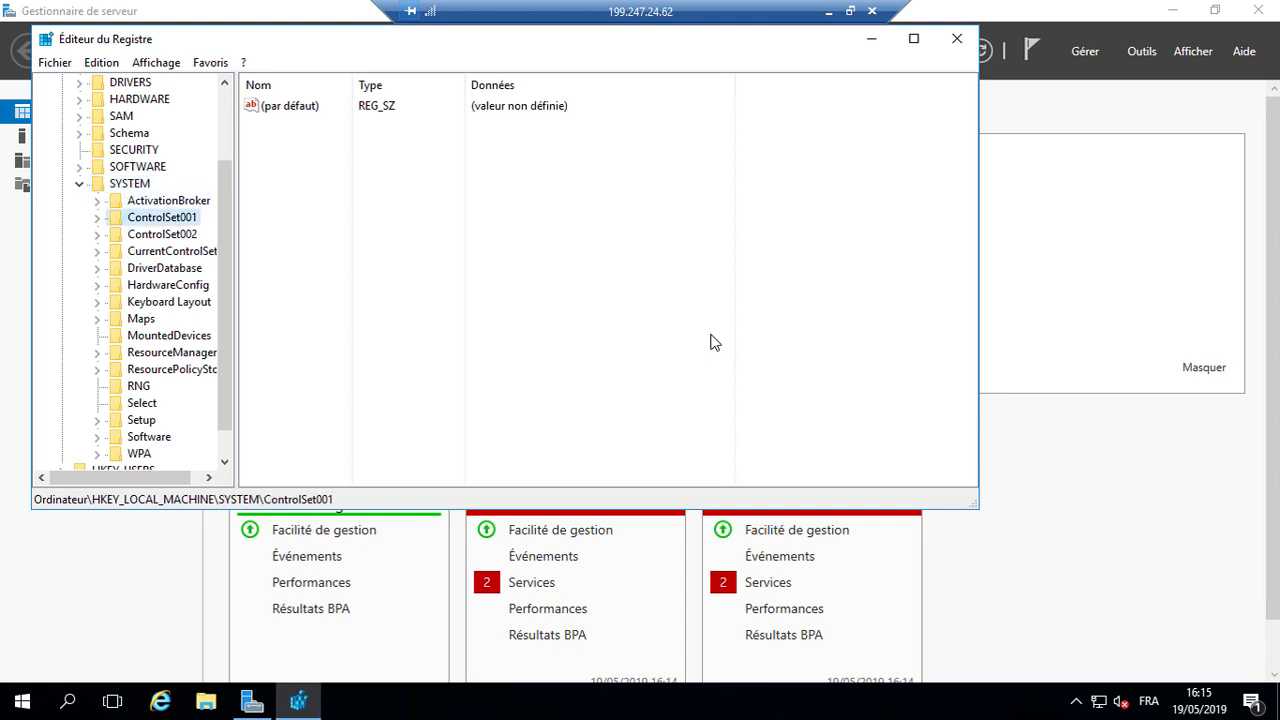
key("Right")
key("Down")
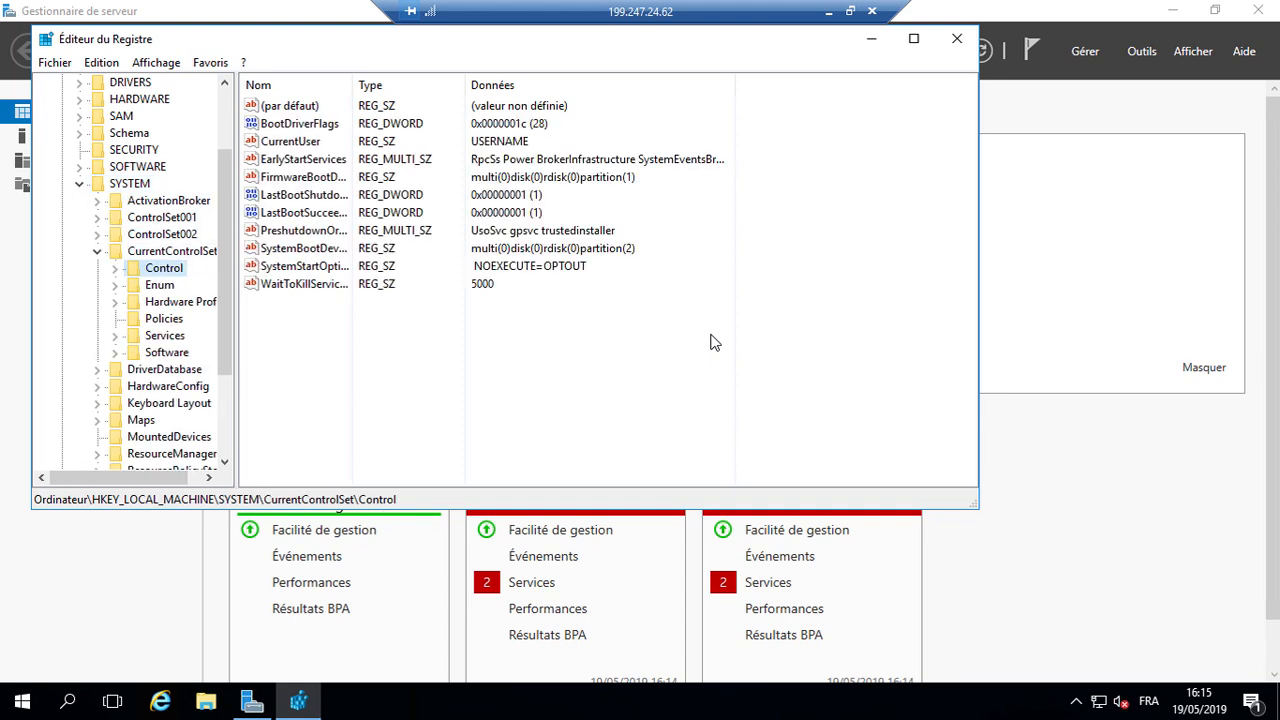
key("Right")
type("te")
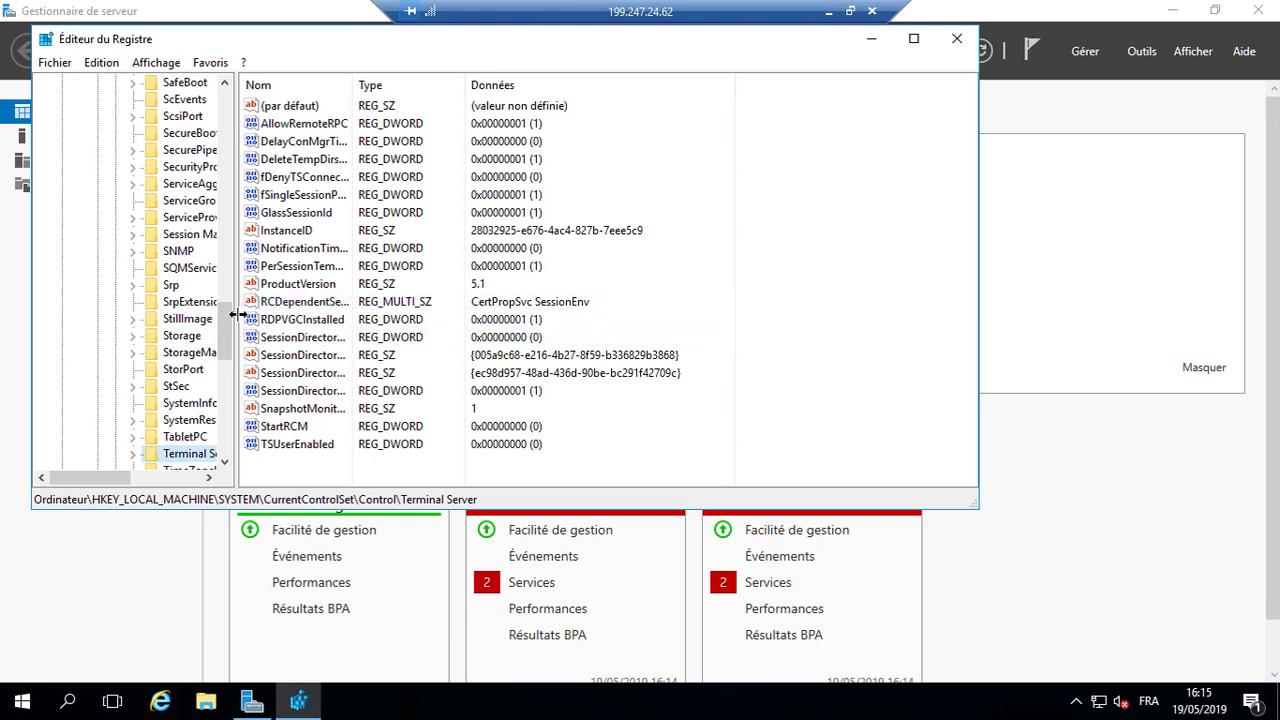
Step: Maximise the editor and select Terminal Server\WinStations\RDP-Tcp
left_click_drag(236, 312, 338, 332)
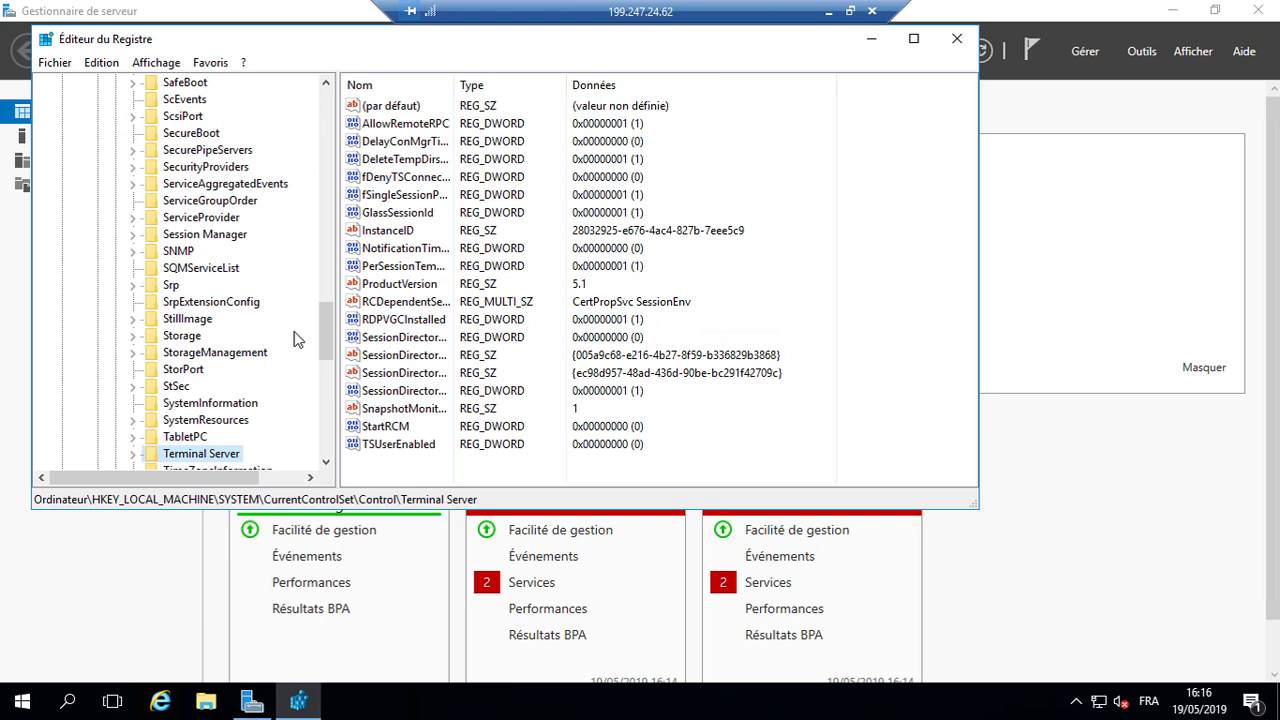
key("super+Up")
key("Right")
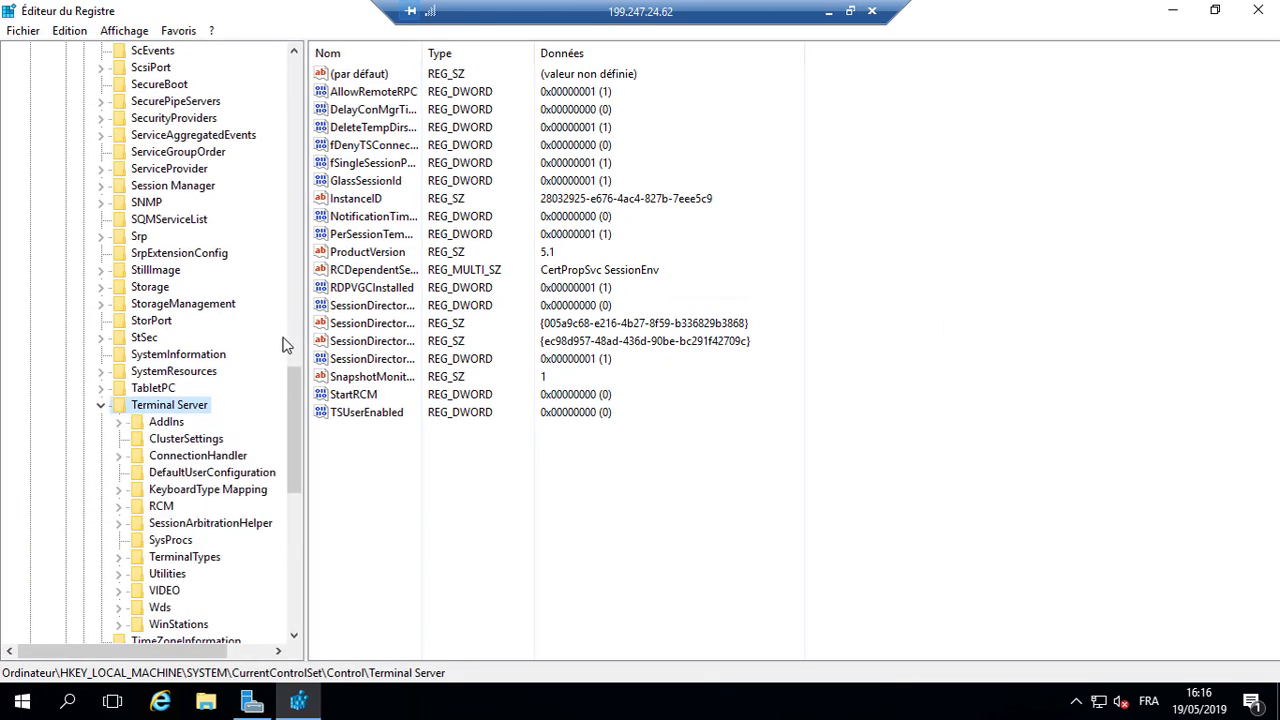
left_click(174, 627)
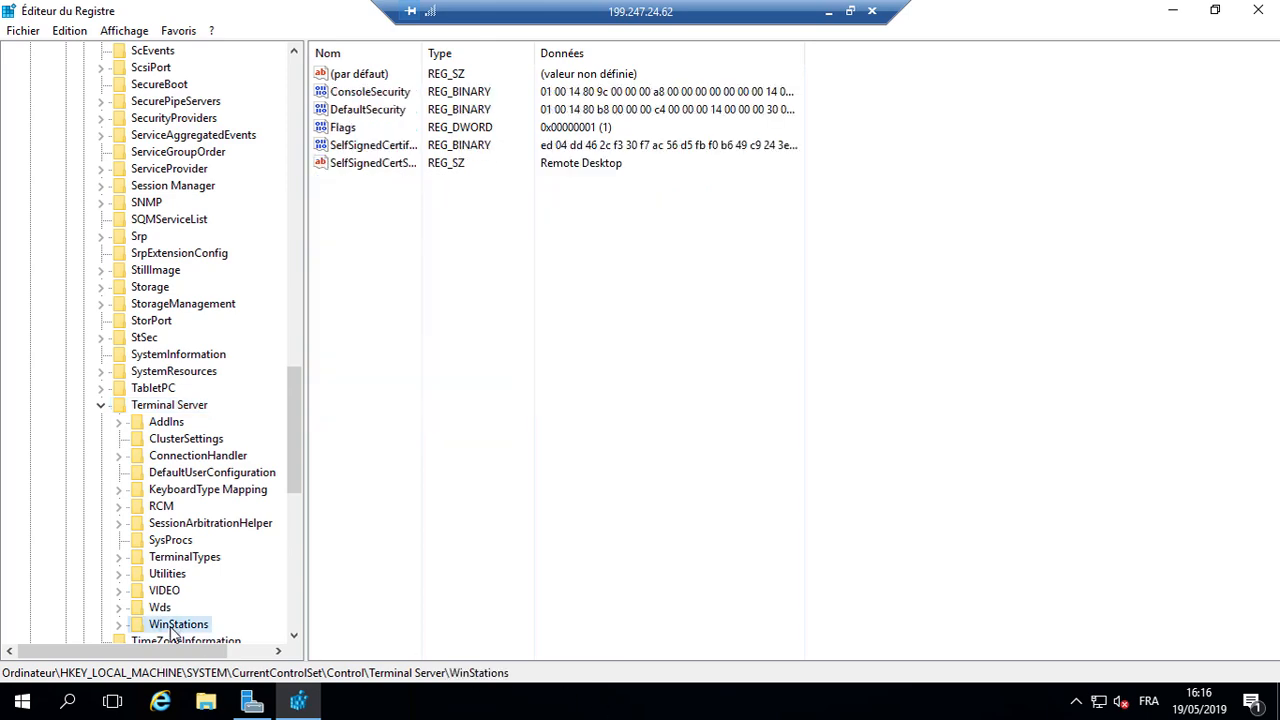
scroll(174, 630, "down", 3)
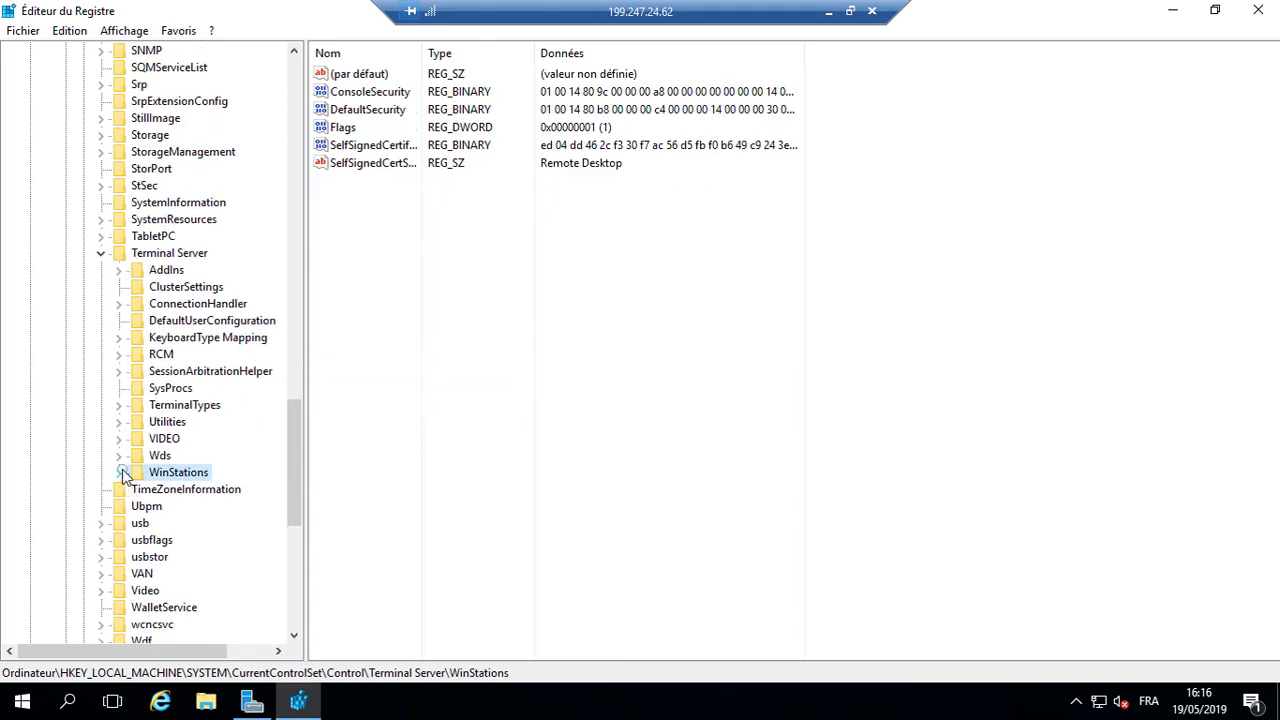
left_click(120, 473)
left_click(187, 503)
Step: Change PortNumber in decimal from 3389 to 50089, then close Registry Editor
left_click(490, 323)
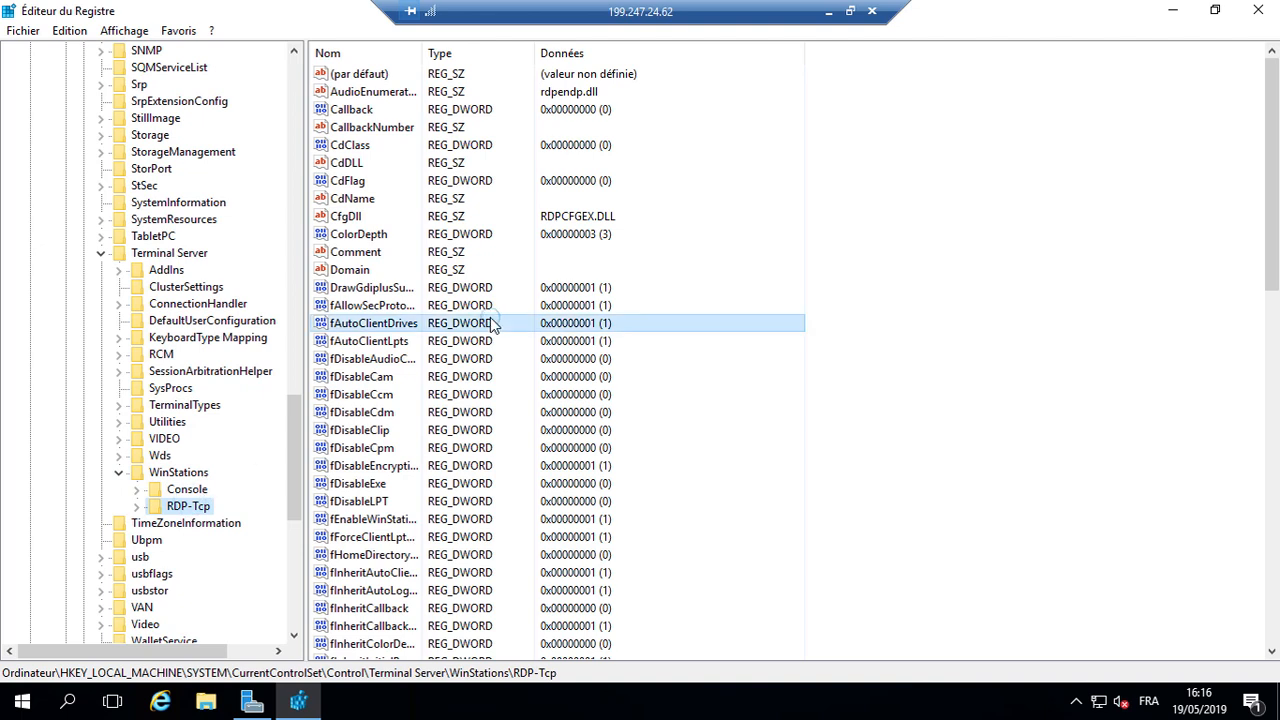
type("po")
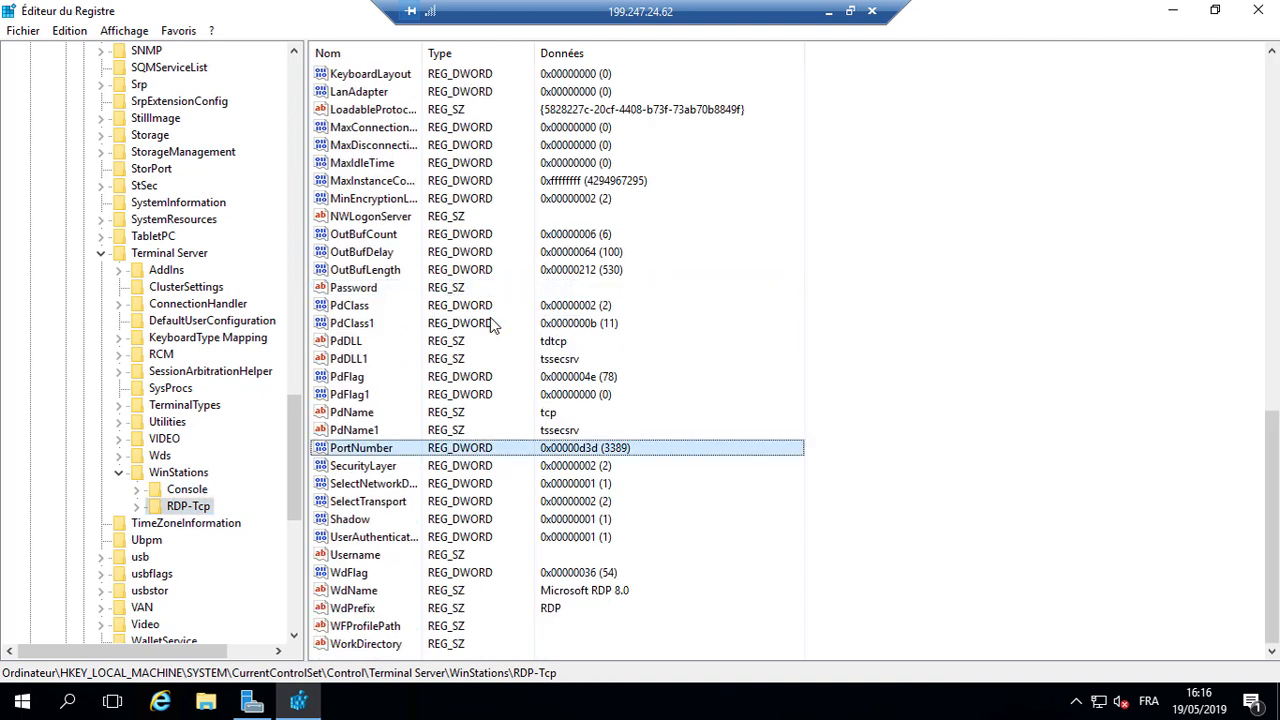
key("Return")
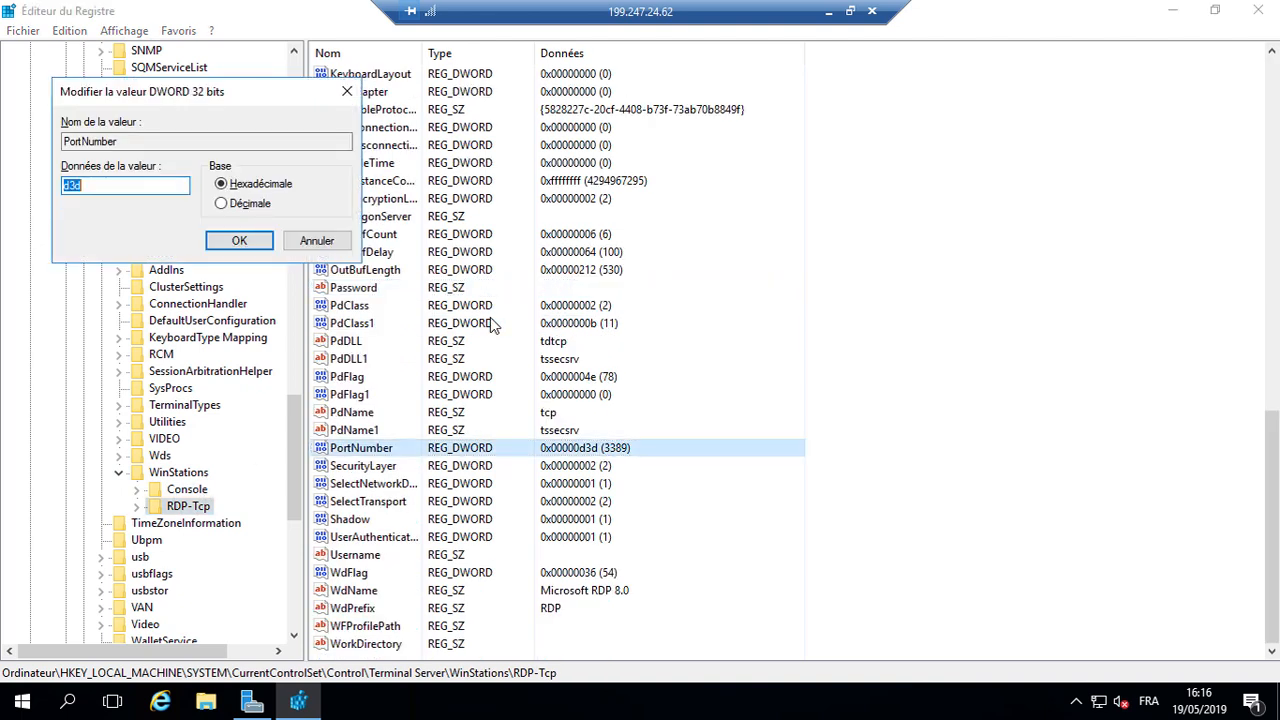
left_click(241, 203)
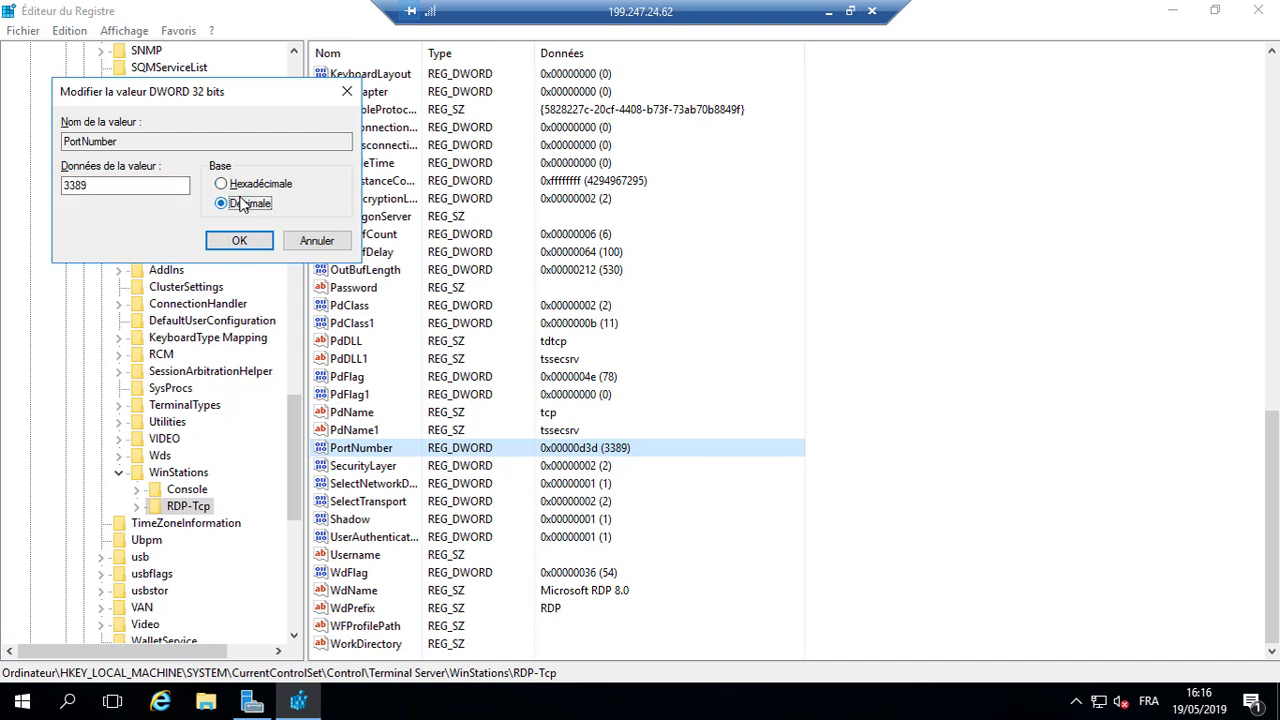
left_click_drag(76, 185, 8, 180)
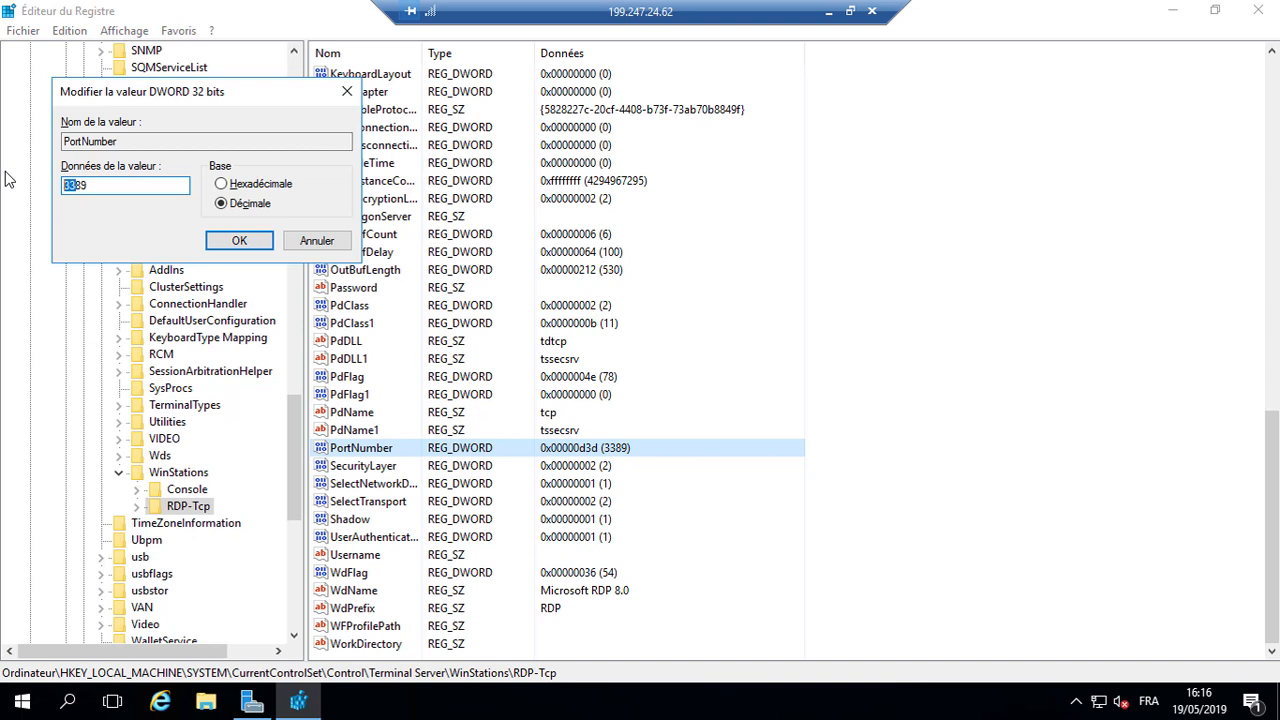
type("500")
key("Return")
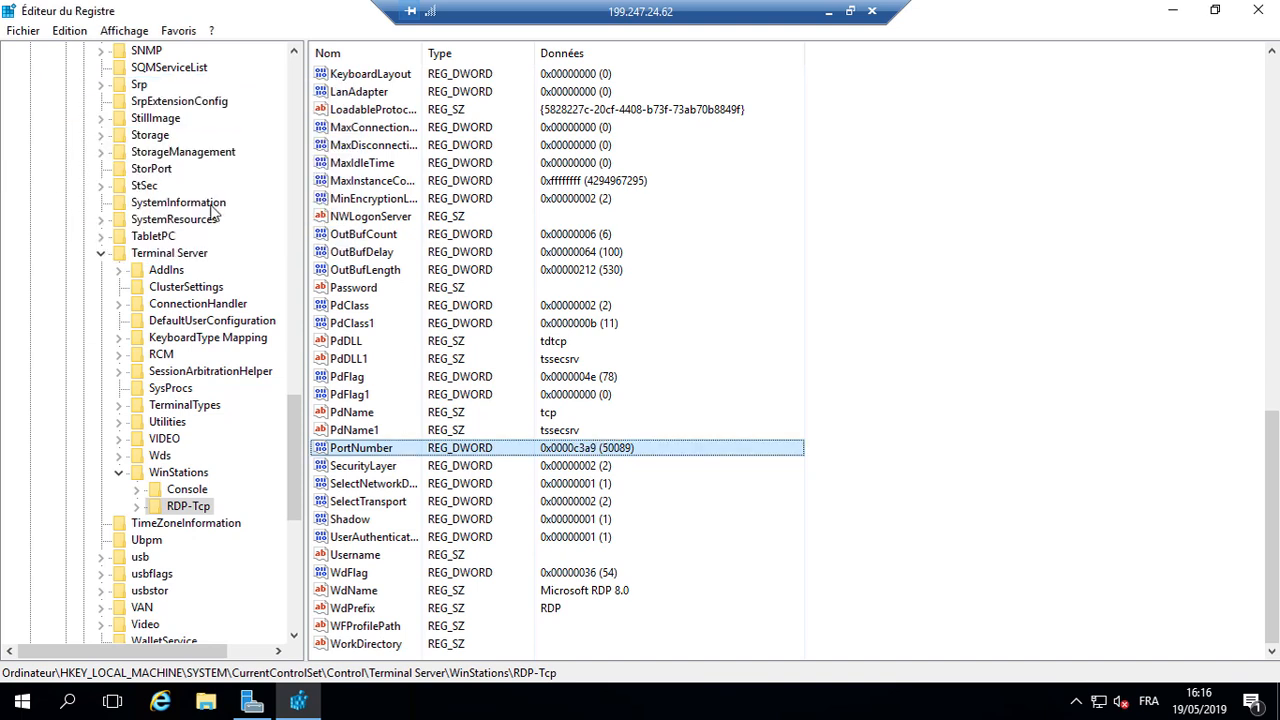
left_click(1258, 11)
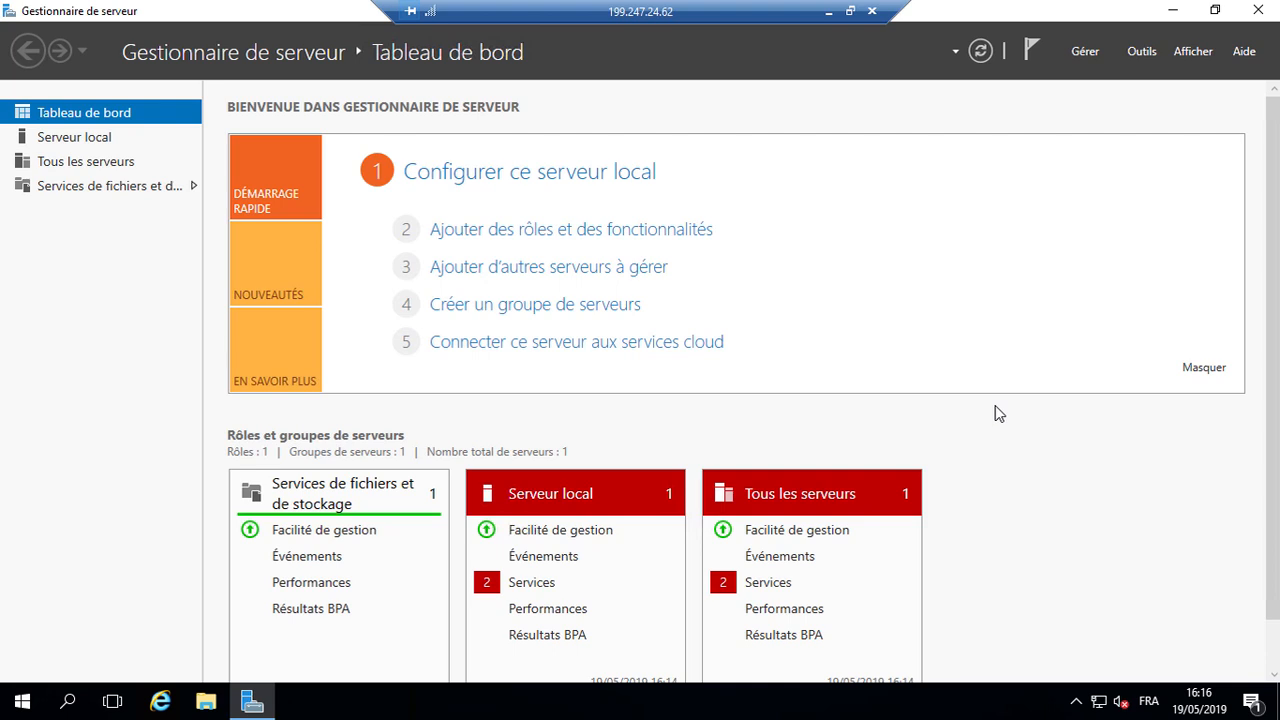
Step: Open Windows Firewall with Advanced Security and start a new port-based inbound rule
key("super")
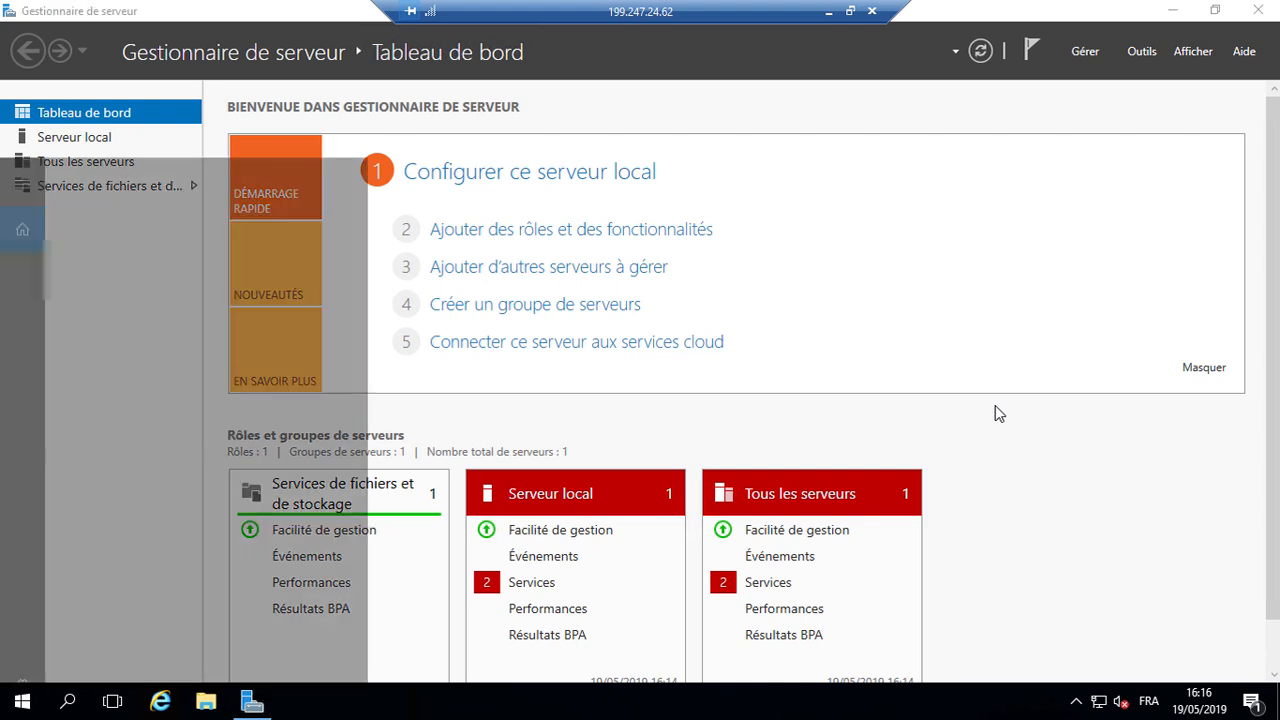
type("fire")
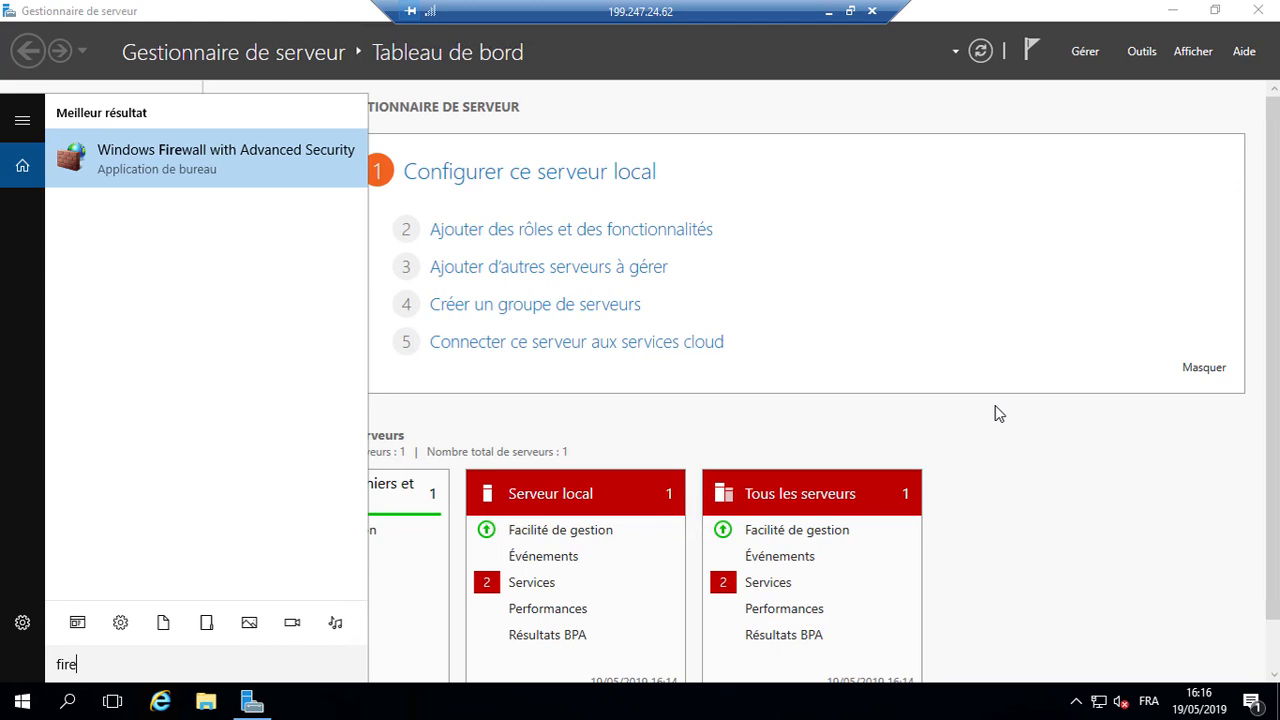
key("Return")
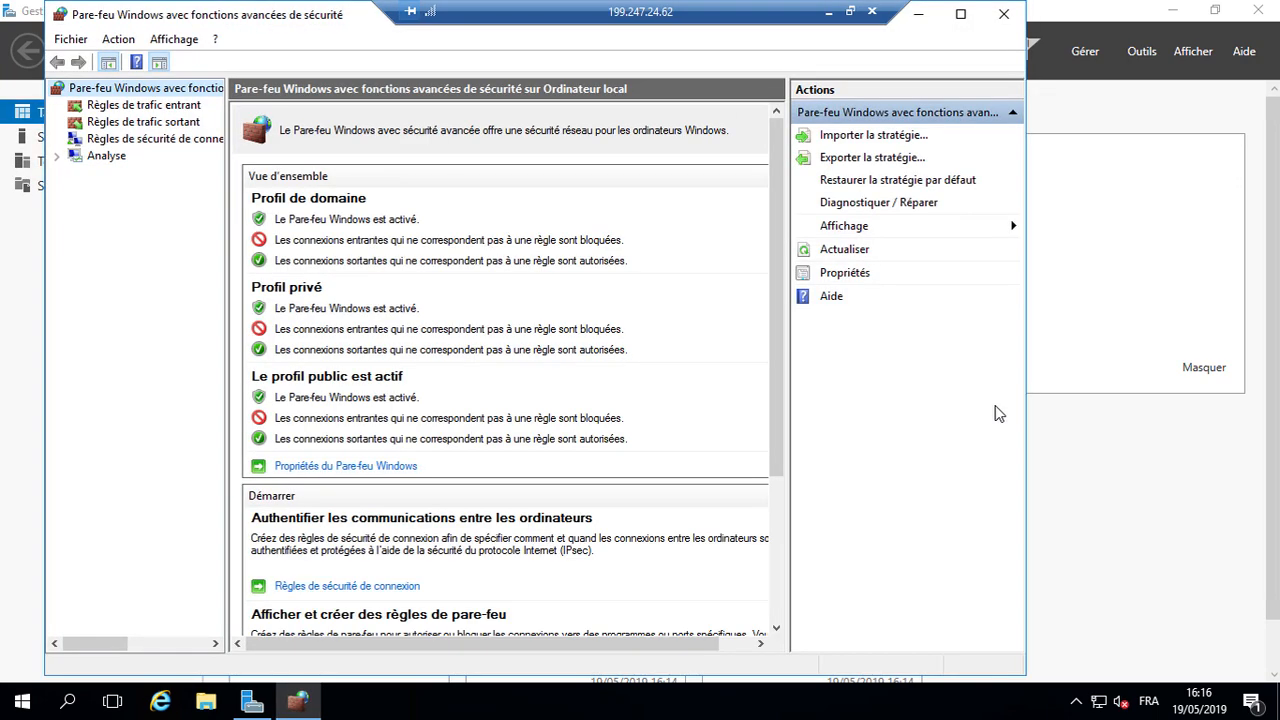
left_click(166, 104)
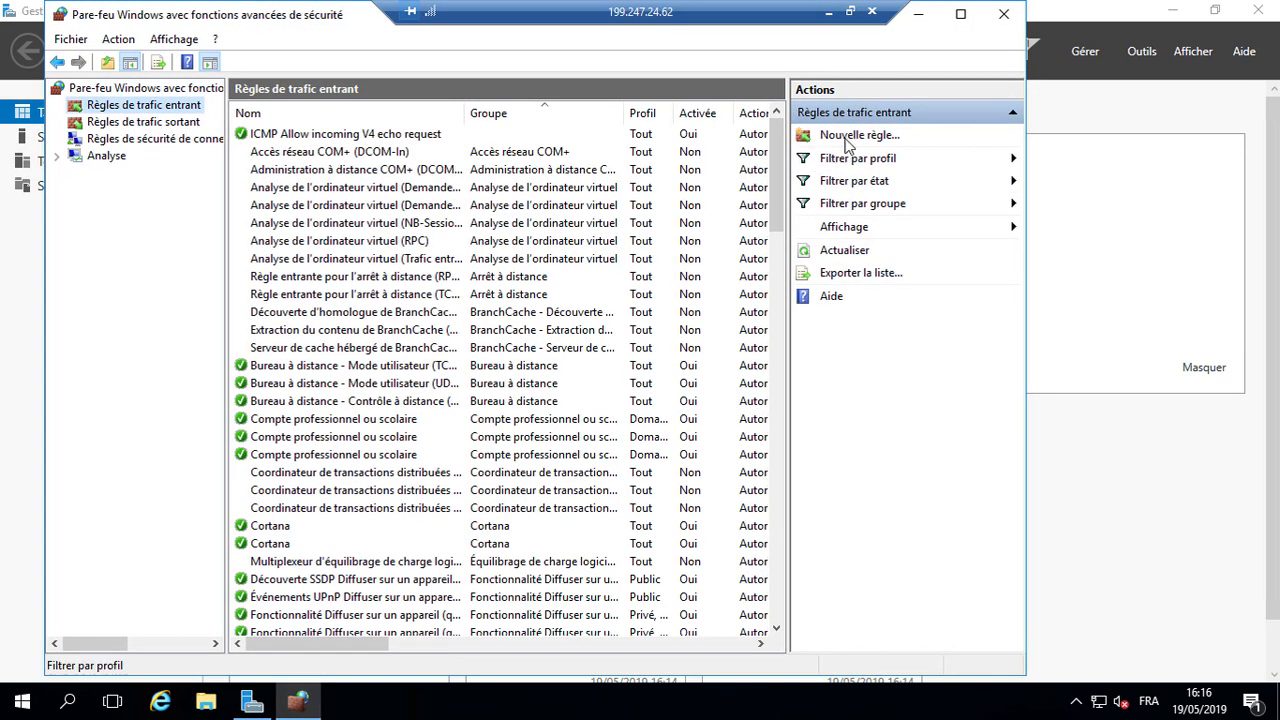
left_click(850, 137)
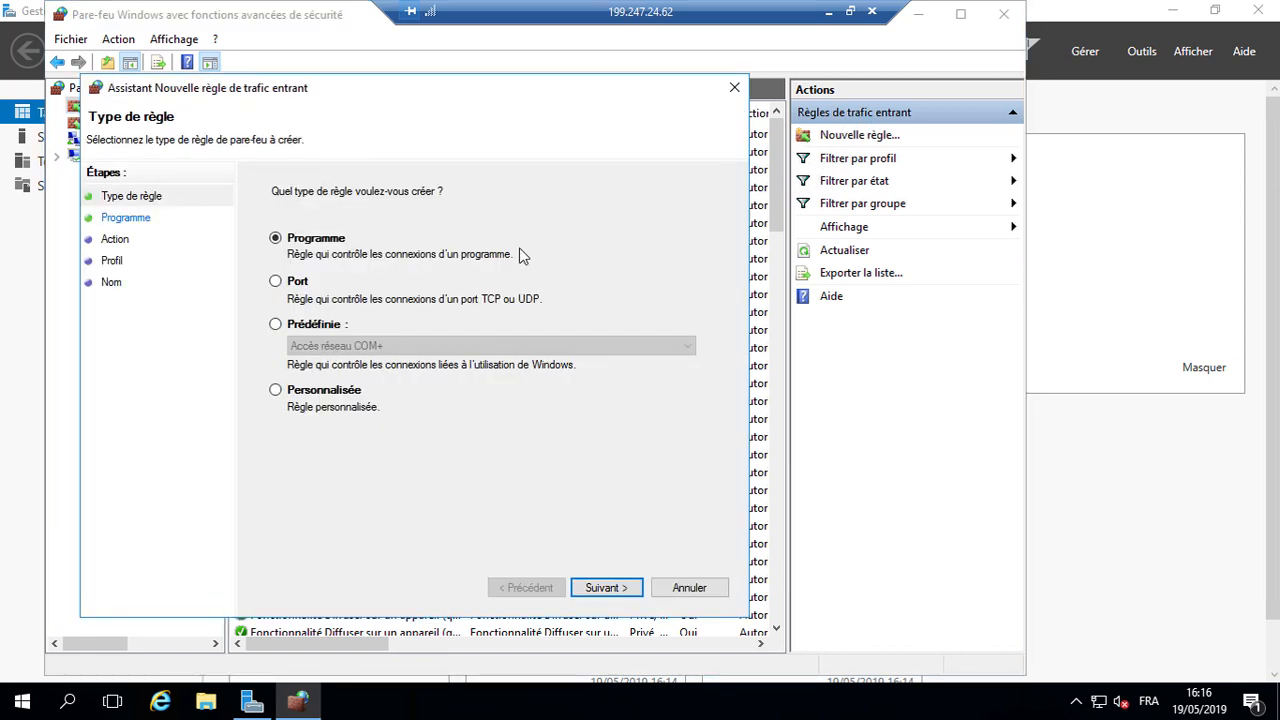
left_click(330, 277)
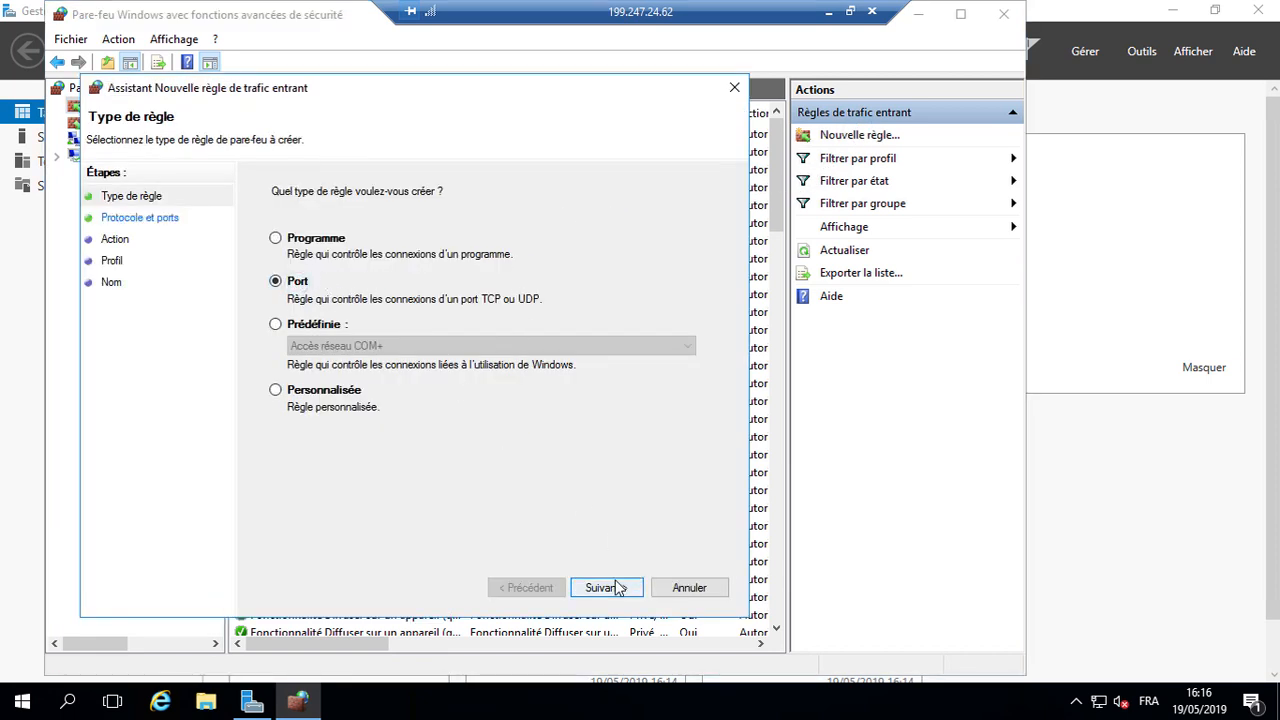
left_click(605, 587)
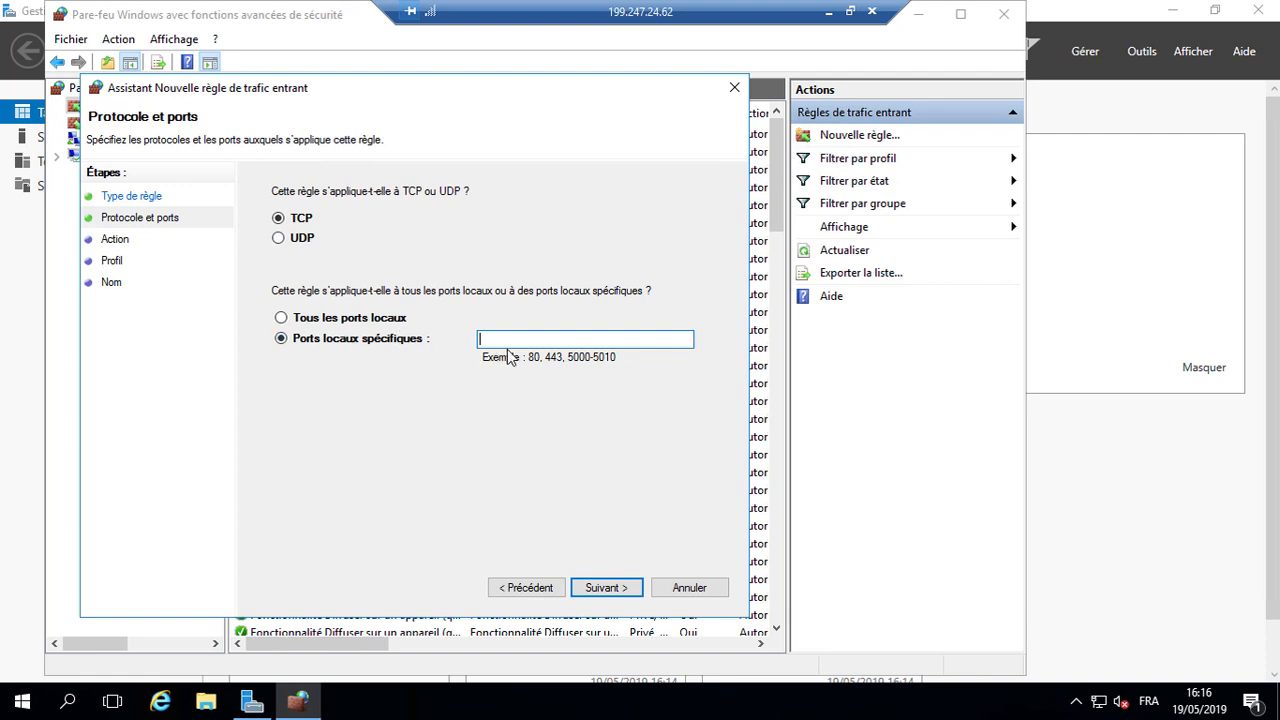
Step: Allow TCP port 50089 for all profiles and name the rule RDP
type("50089")
left_click(605, 588)
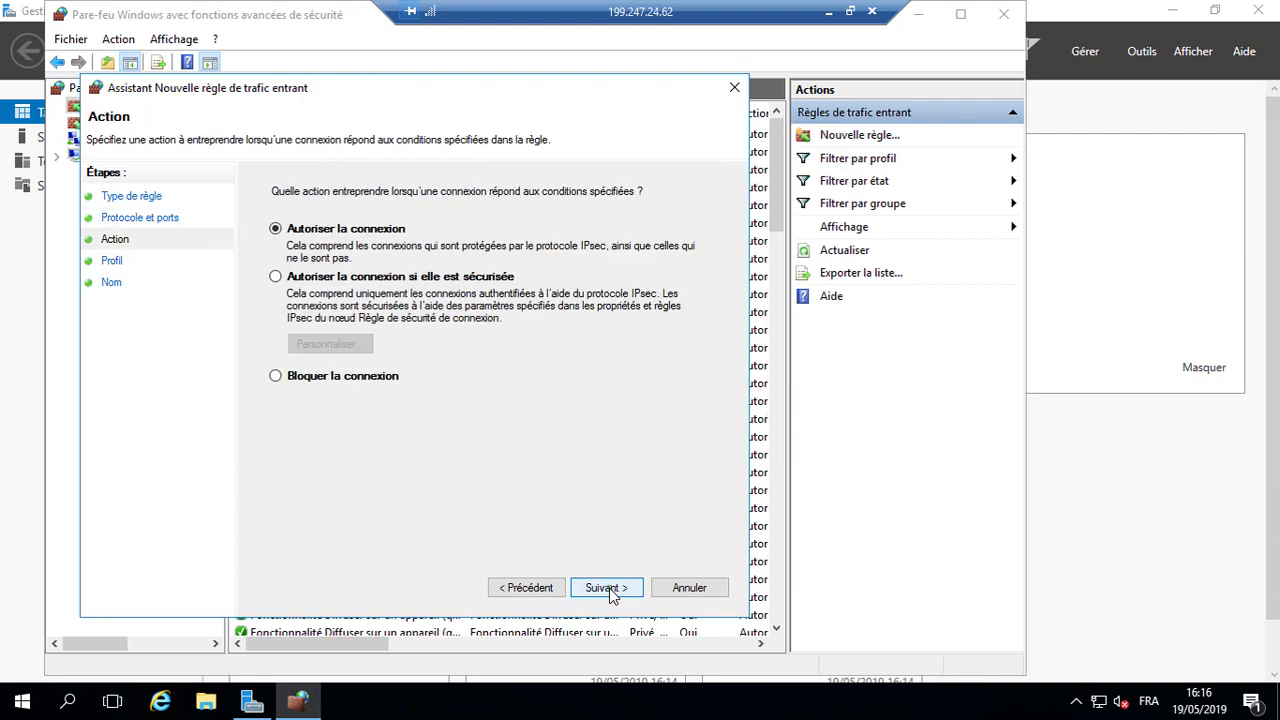
left_click(608, 588)
left_click(610, 590)
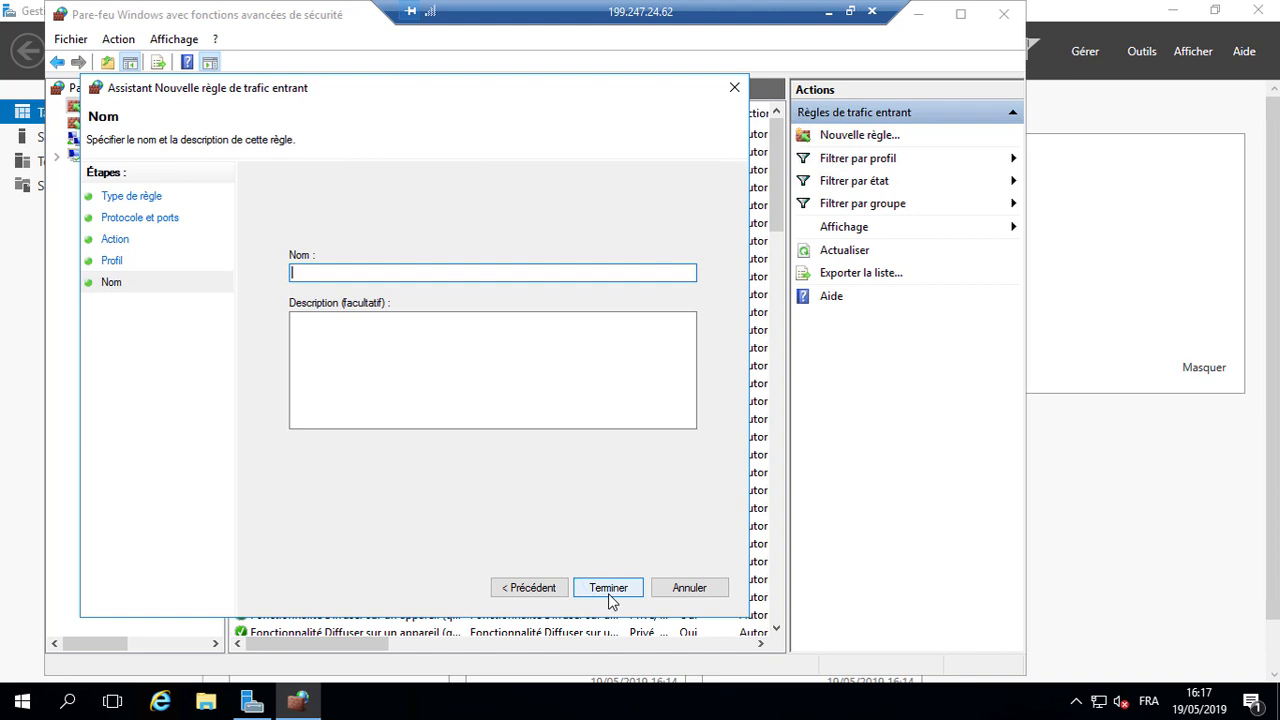
type("RDP")
left_click(605, 596)
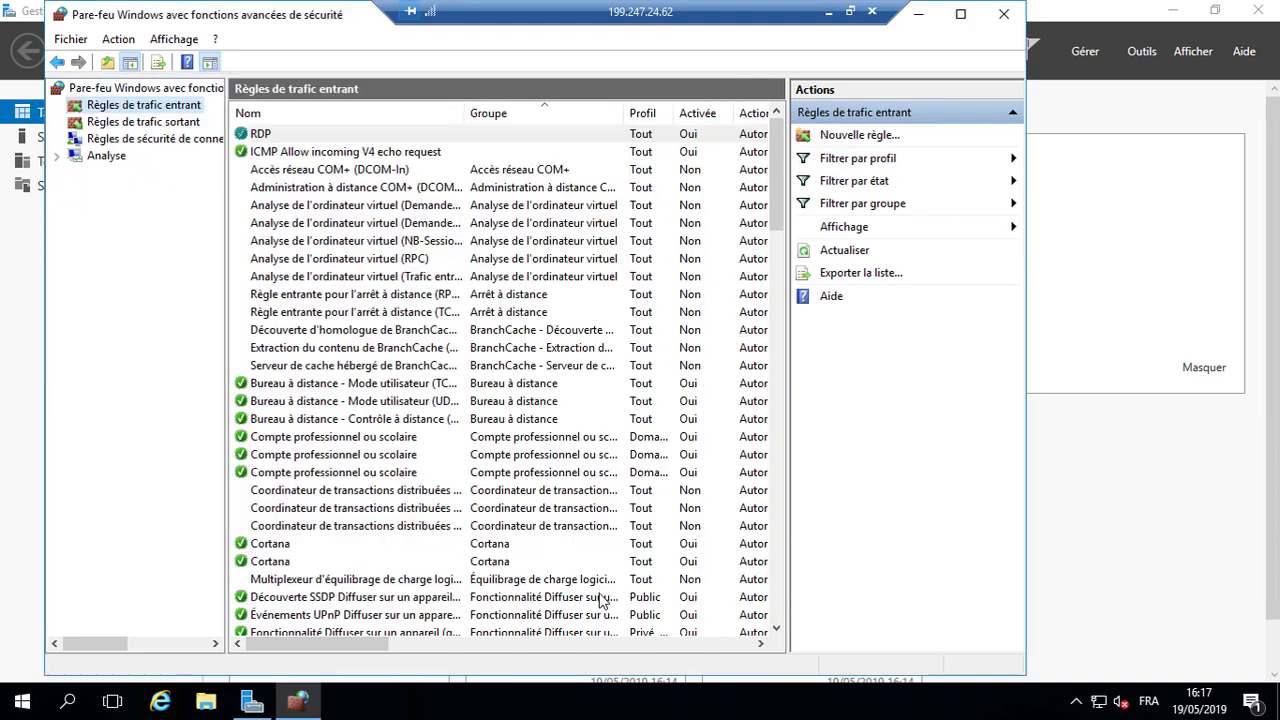
Step: Close the firewall console and restart the server with the default reason
left_click(1004, 14)
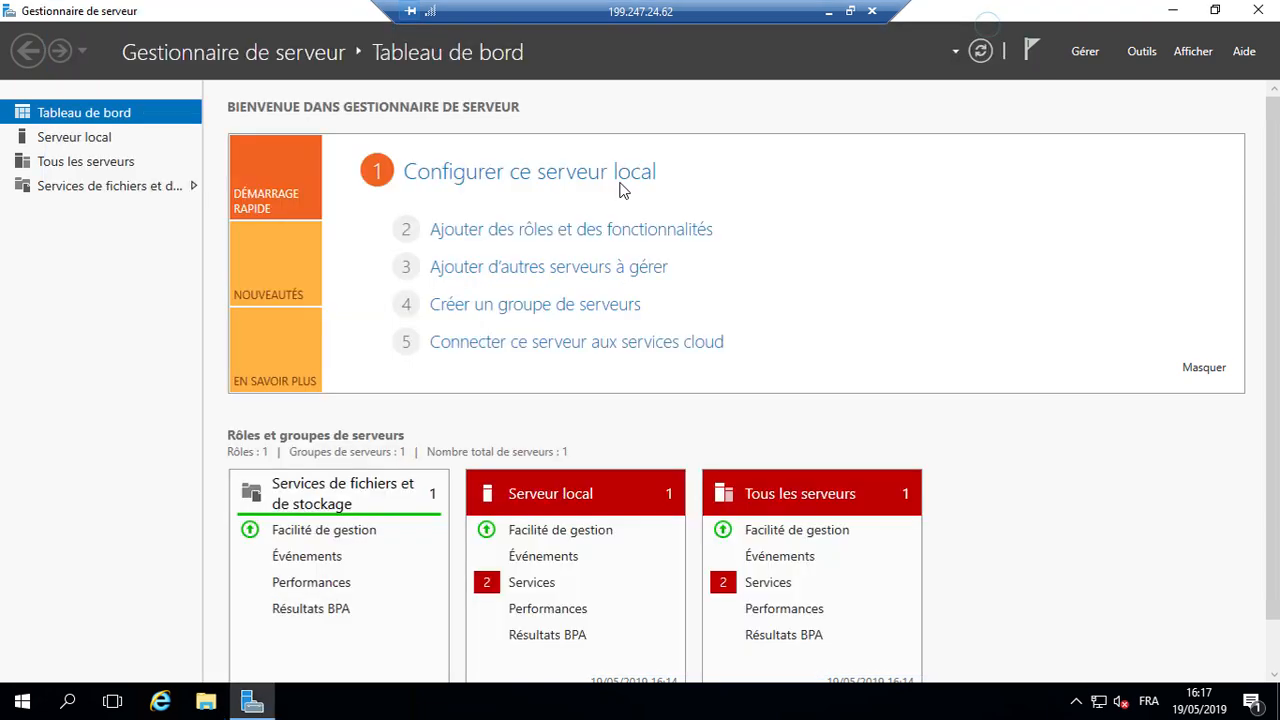
left_click(22, 701)
left_click(22, 660)
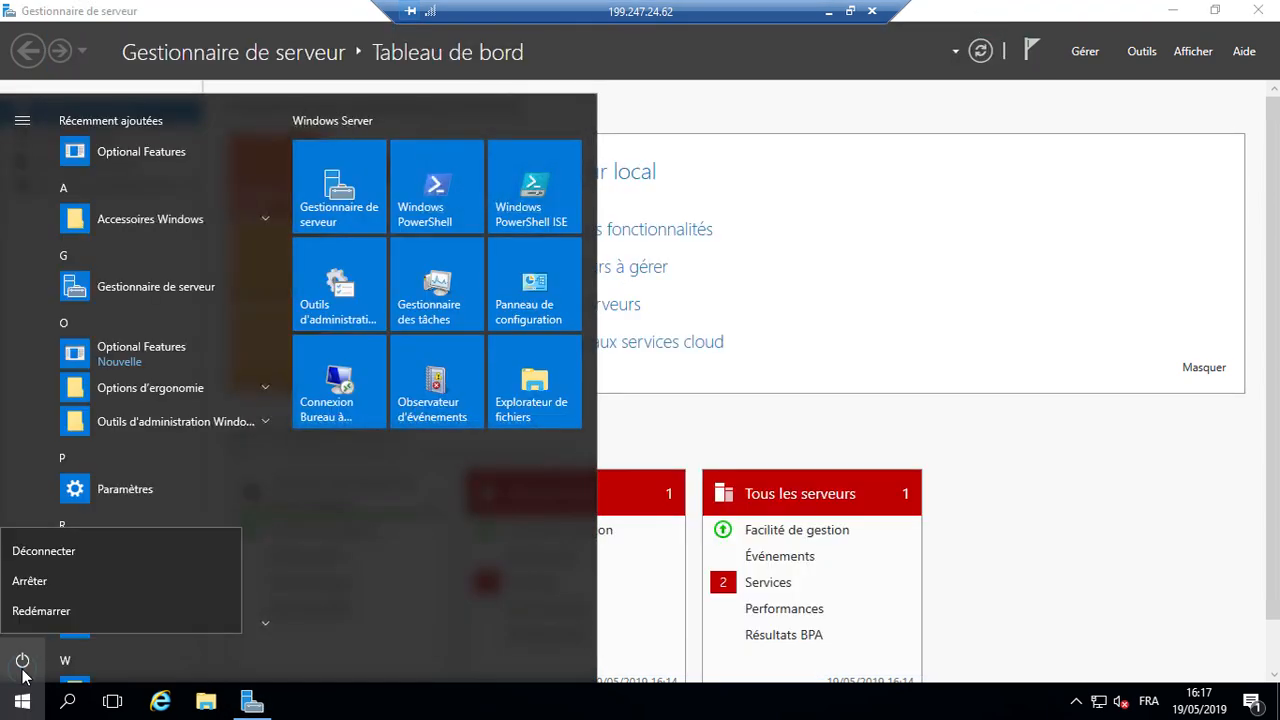
left_click(53, 621)
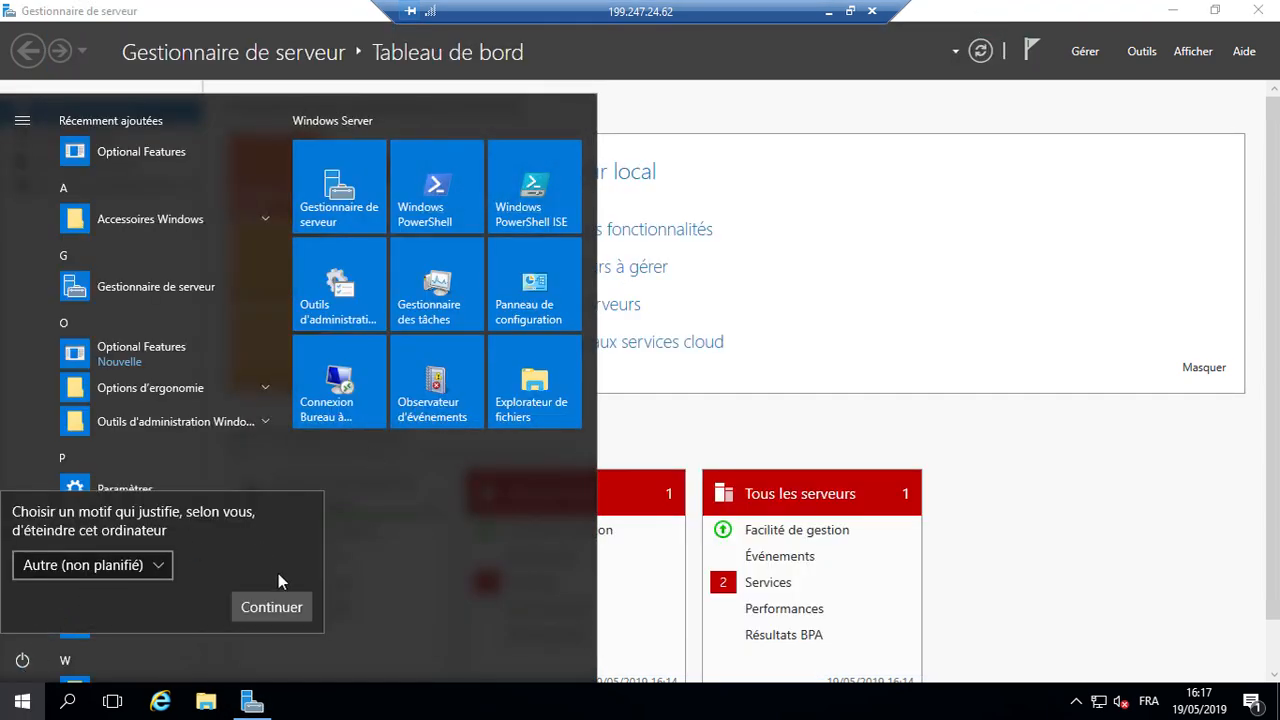
left_click(287, 607)
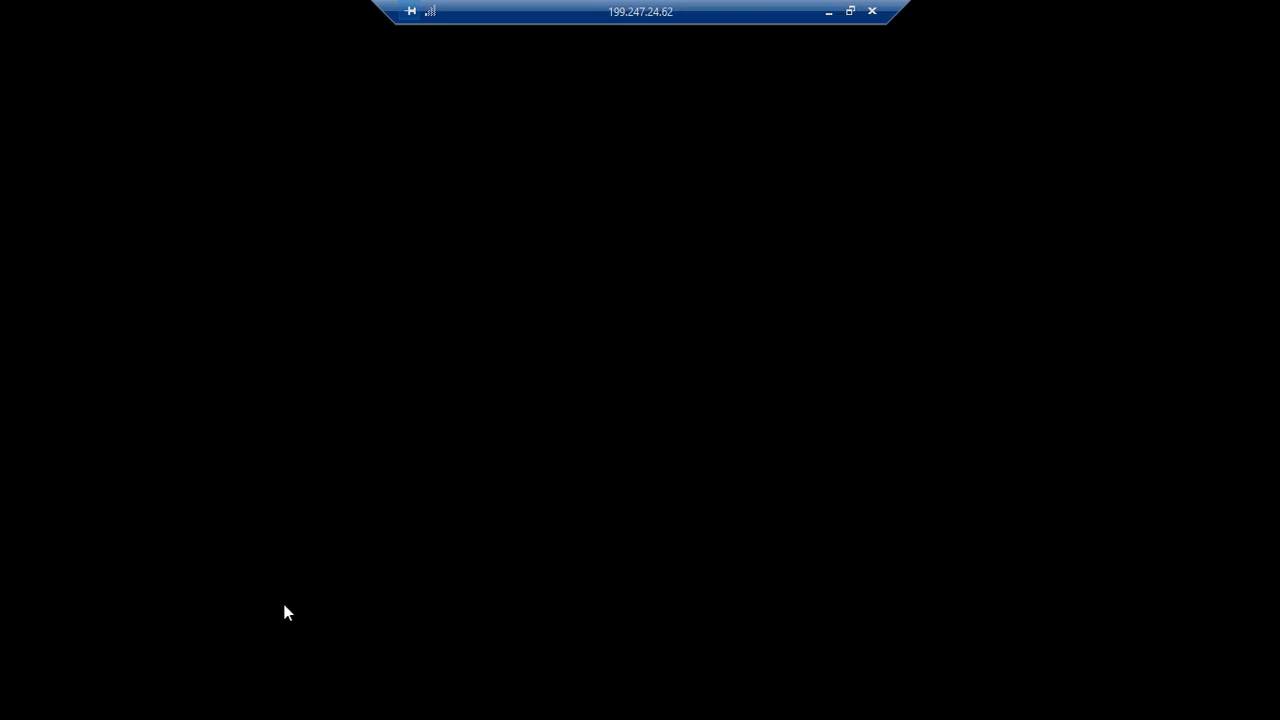
Step: Reconnect locally via Remote Desktop to 199.247.24.62:50089
key("super")
type("bur")
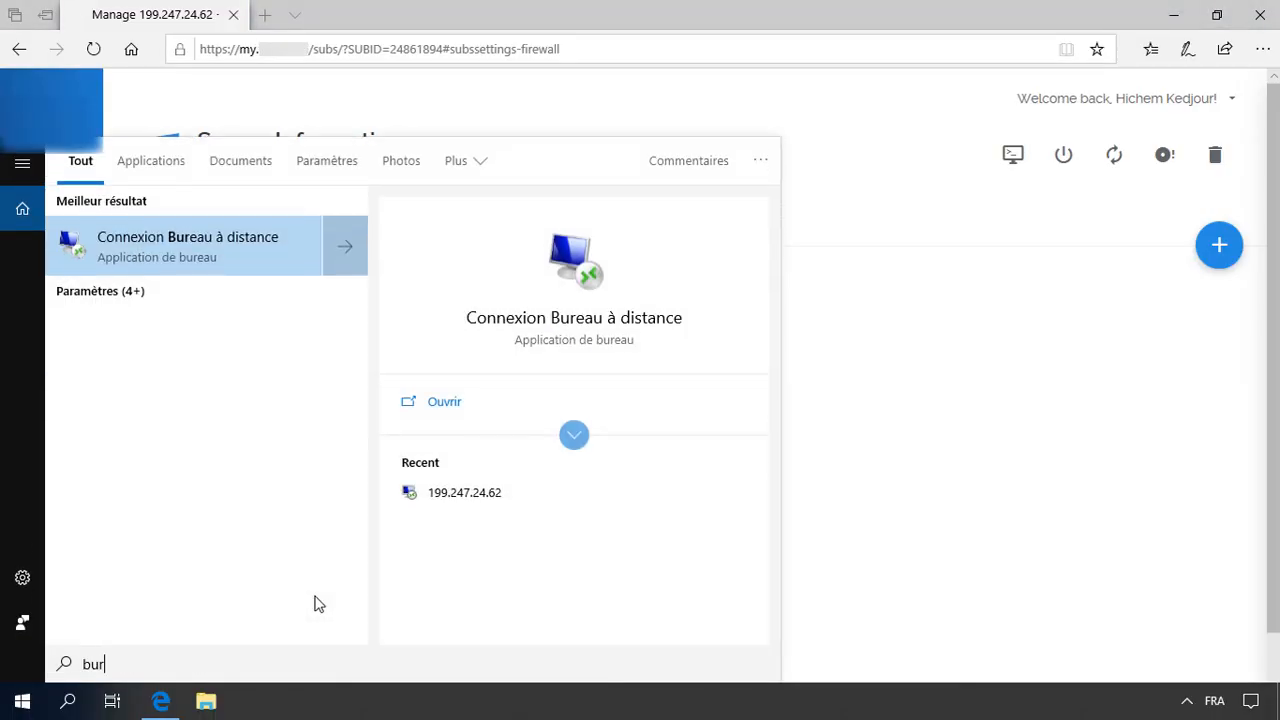
type("ea")
key("Return")
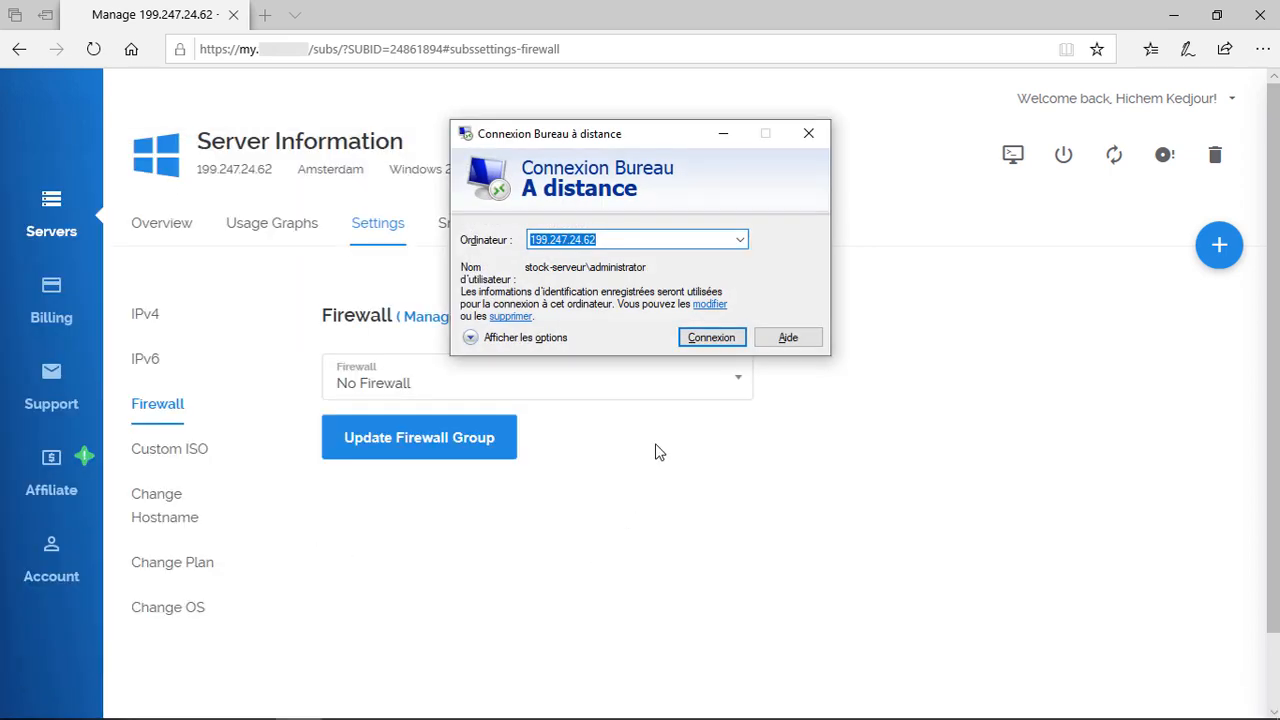
left_click(703, 345)
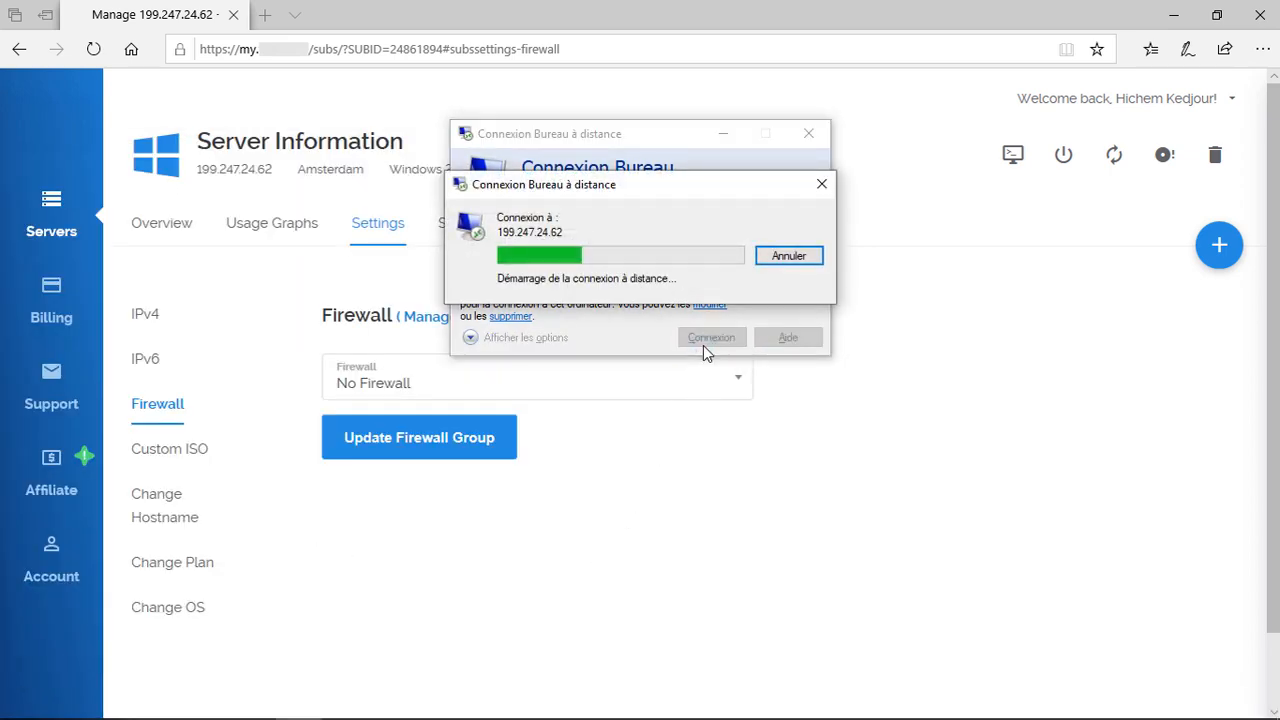
left_click(782, 256)
left_click(680, 244)
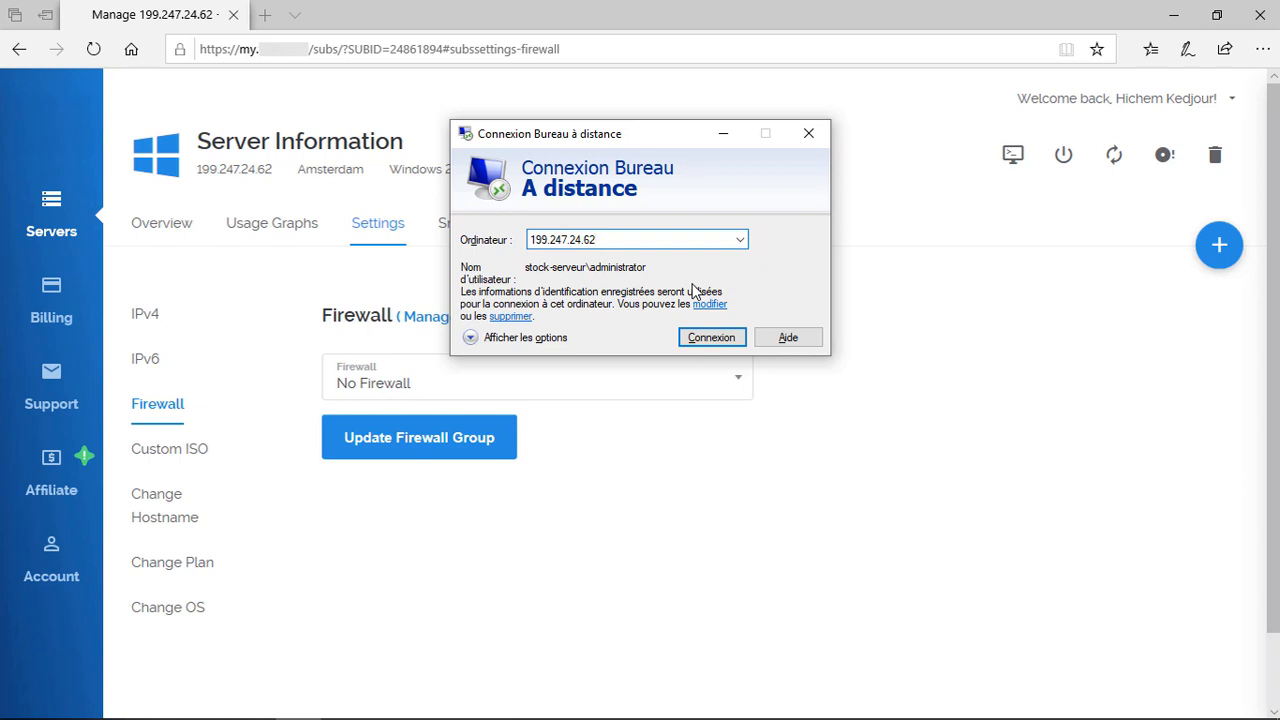
type(":")
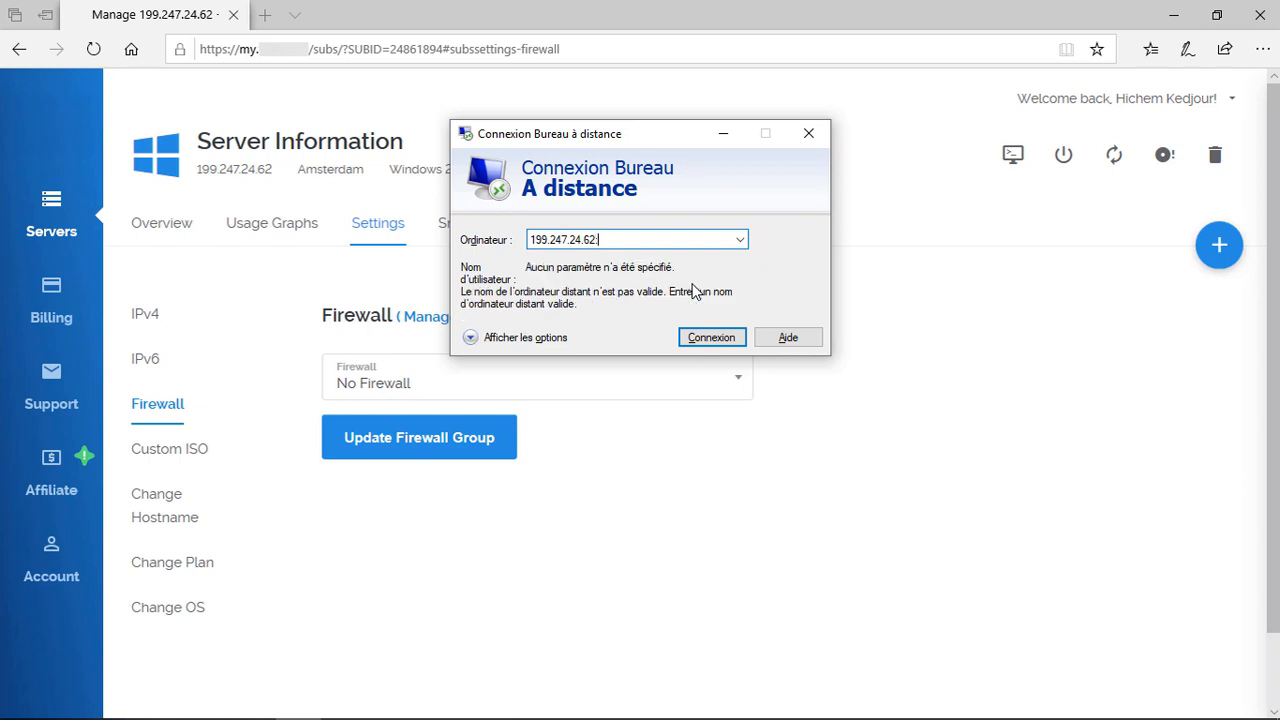
type("500")
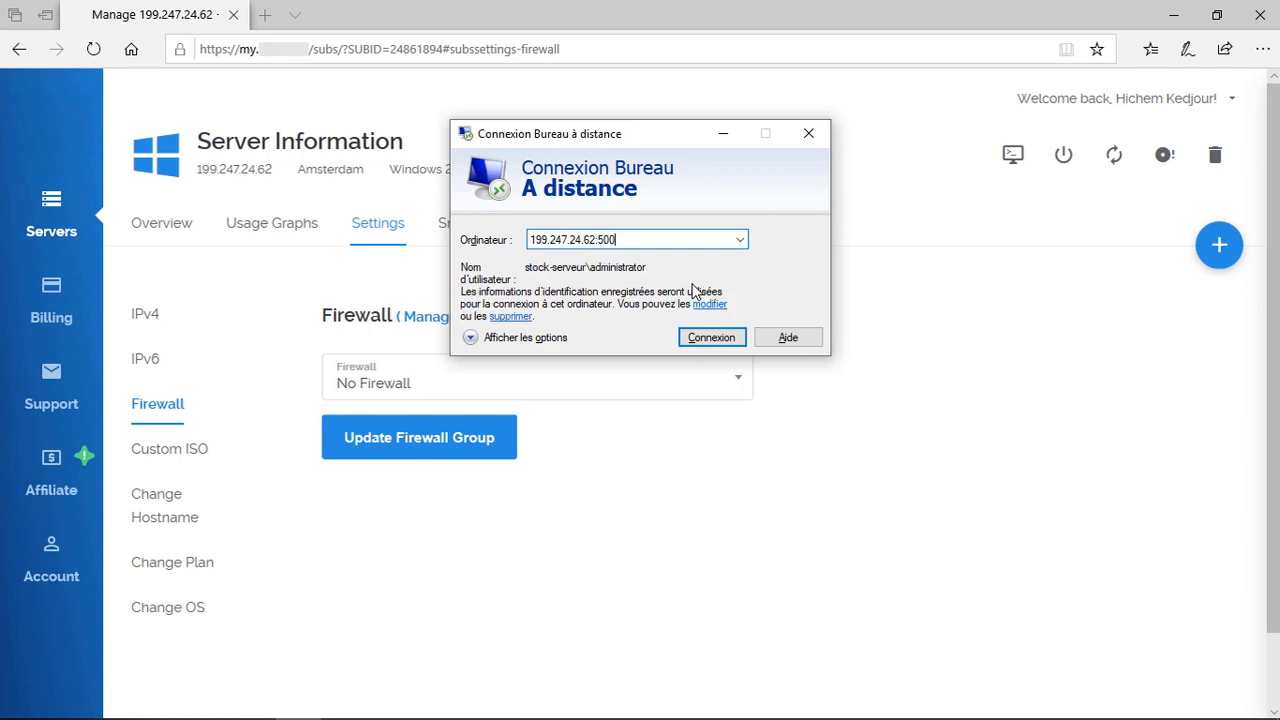
type("89")
key("Return")
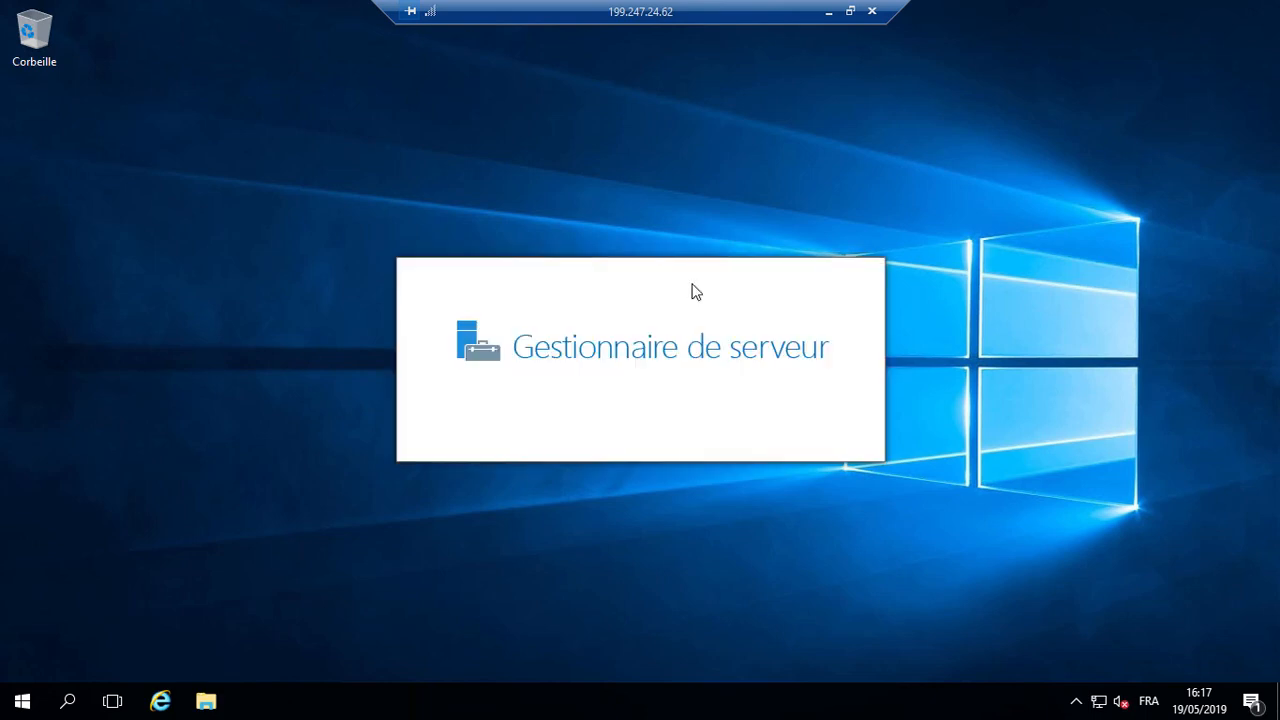
Step: Open Computer Management and start a new user under Local Users and Groups > Users
key("super")
key("super+x")
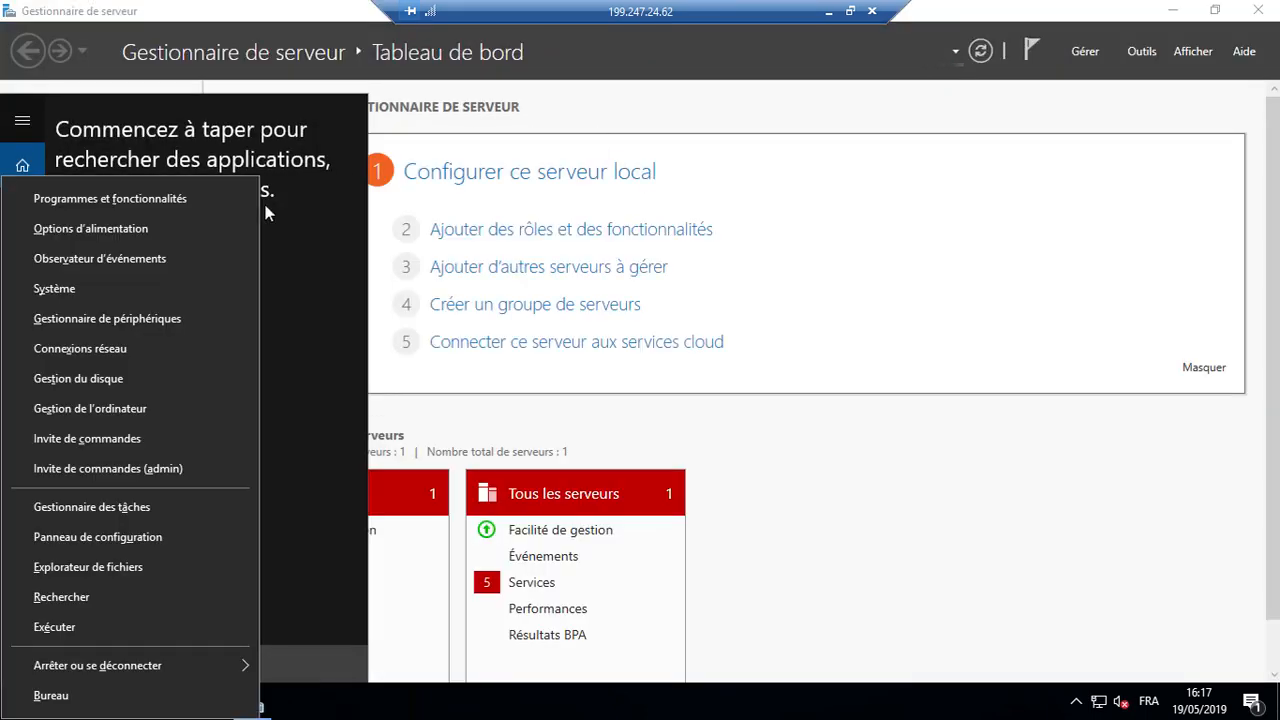
left_click(165, 407)
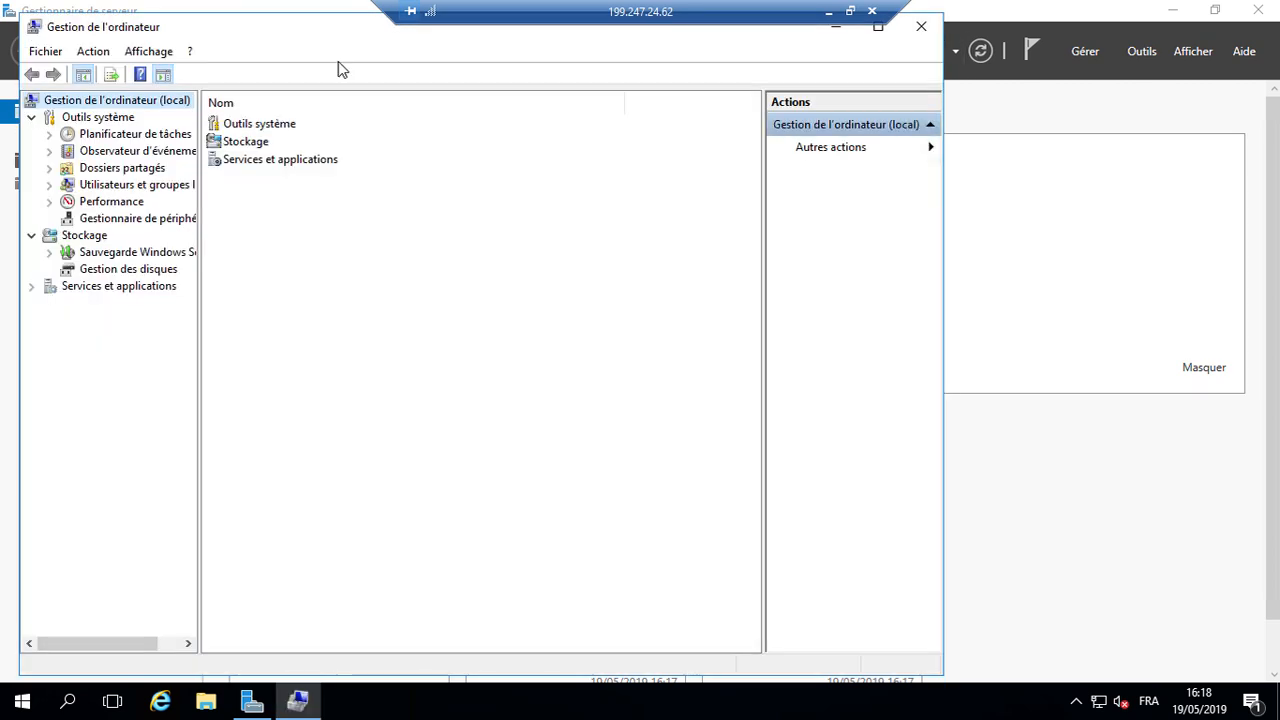
left_click(130, 184)
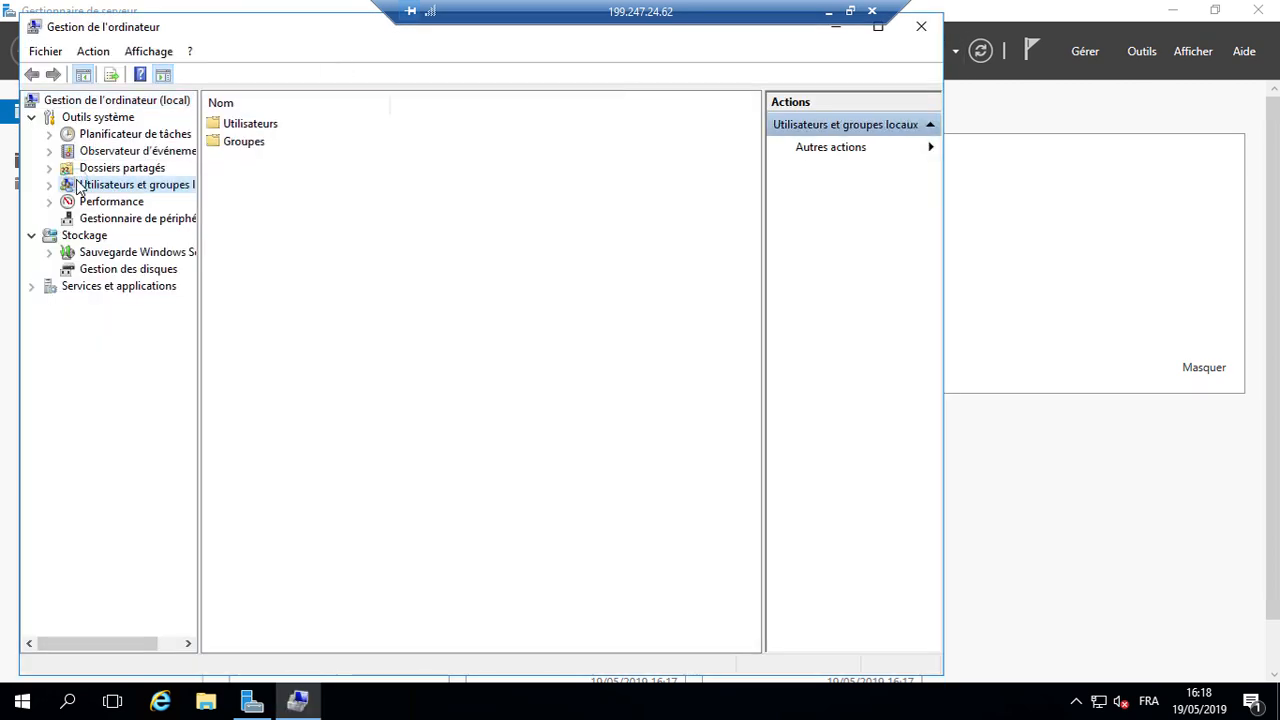
left_click(250, 123)
right_click(250, 123)
left_click(276, 126)
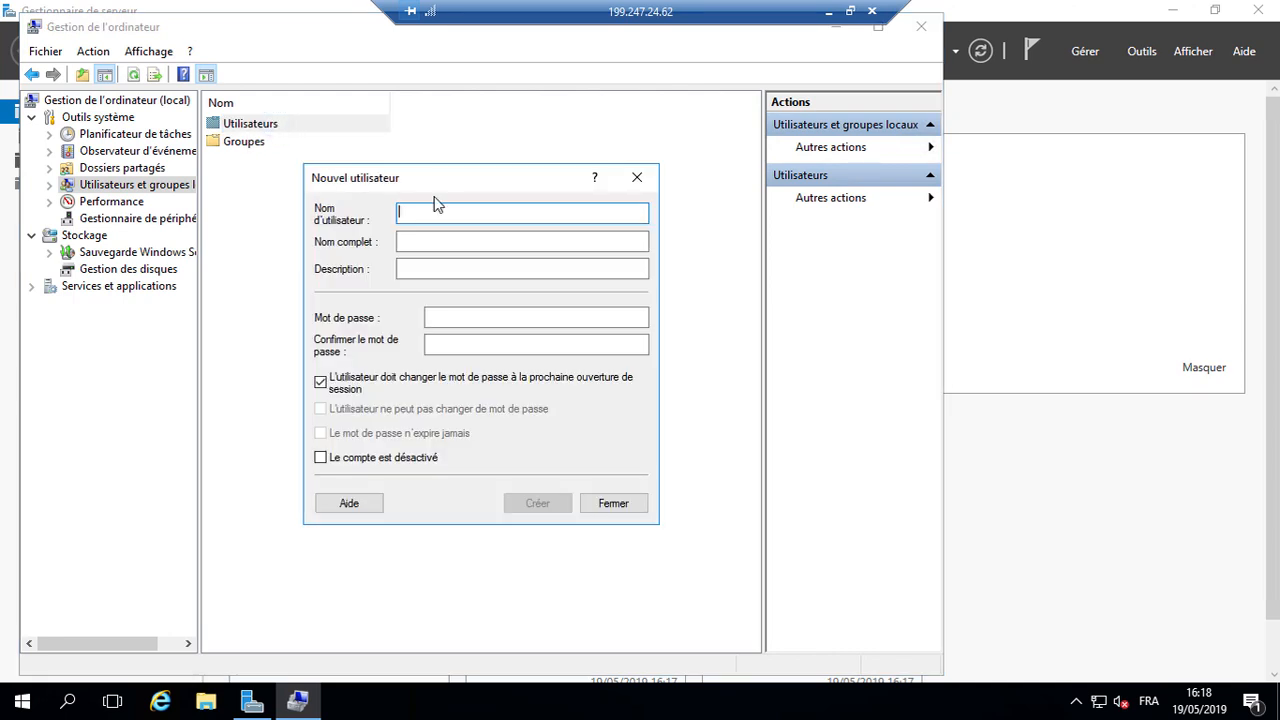
Step: Create user klick with a password, not requiring a change at next sign-in
type("klick")
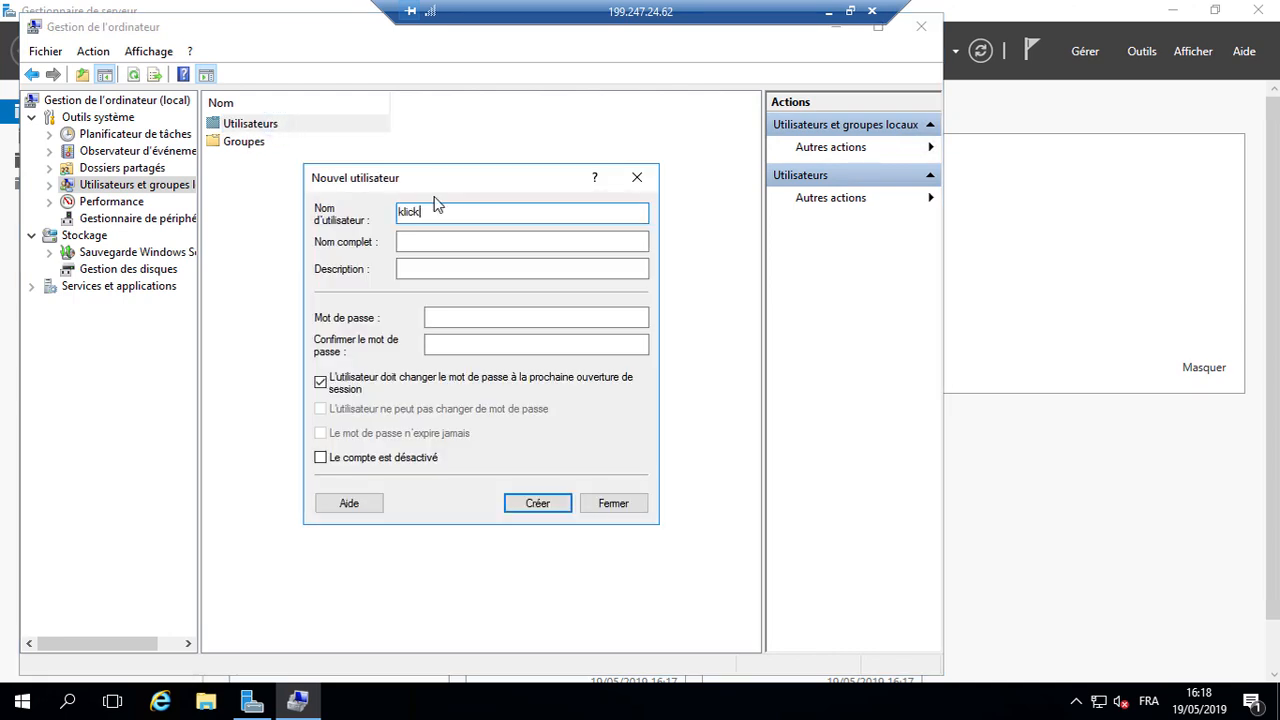
key("Tab")
key("Tab")
key("Tab")
left_click(528, 378)
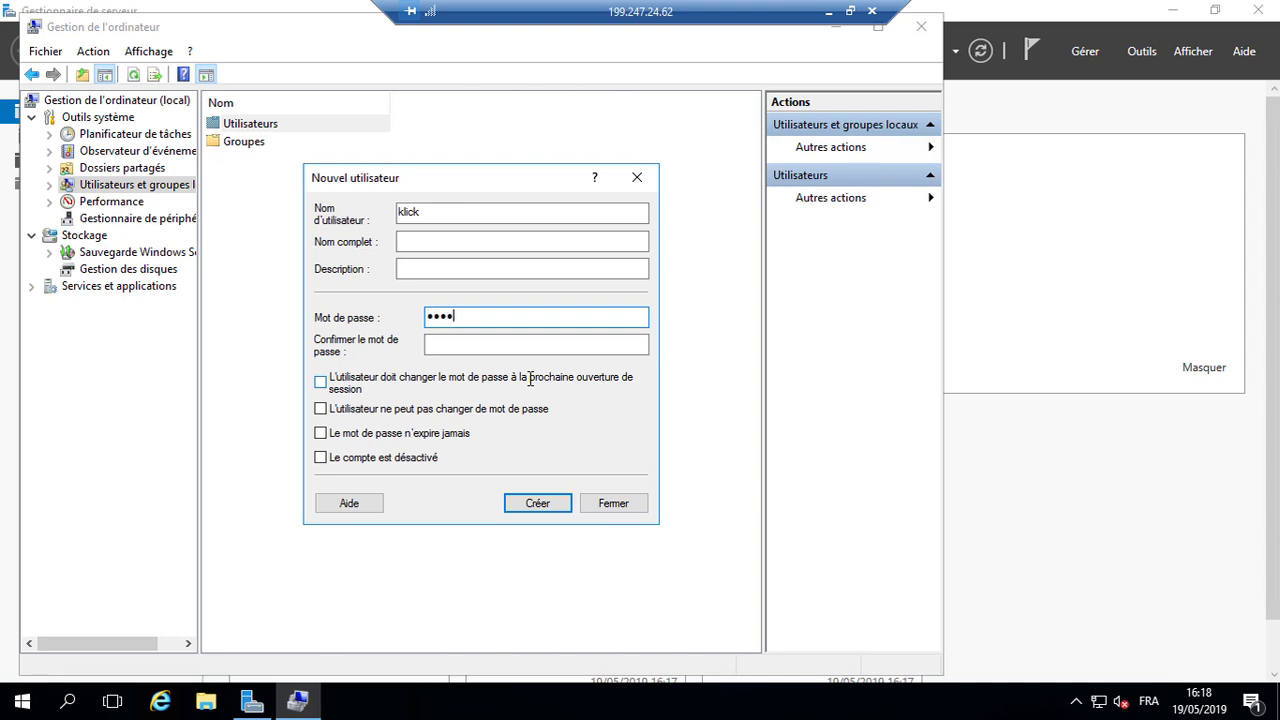
type("rd")
key("Tab")
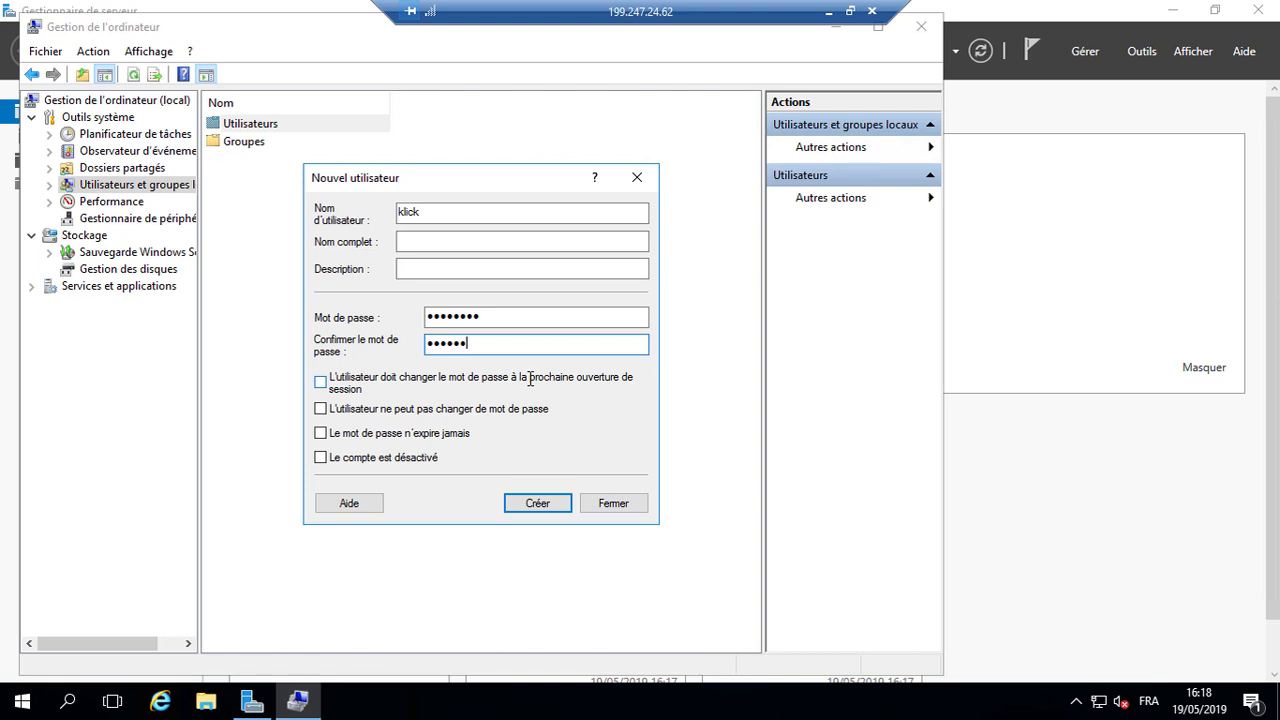
left_click(521, 503)
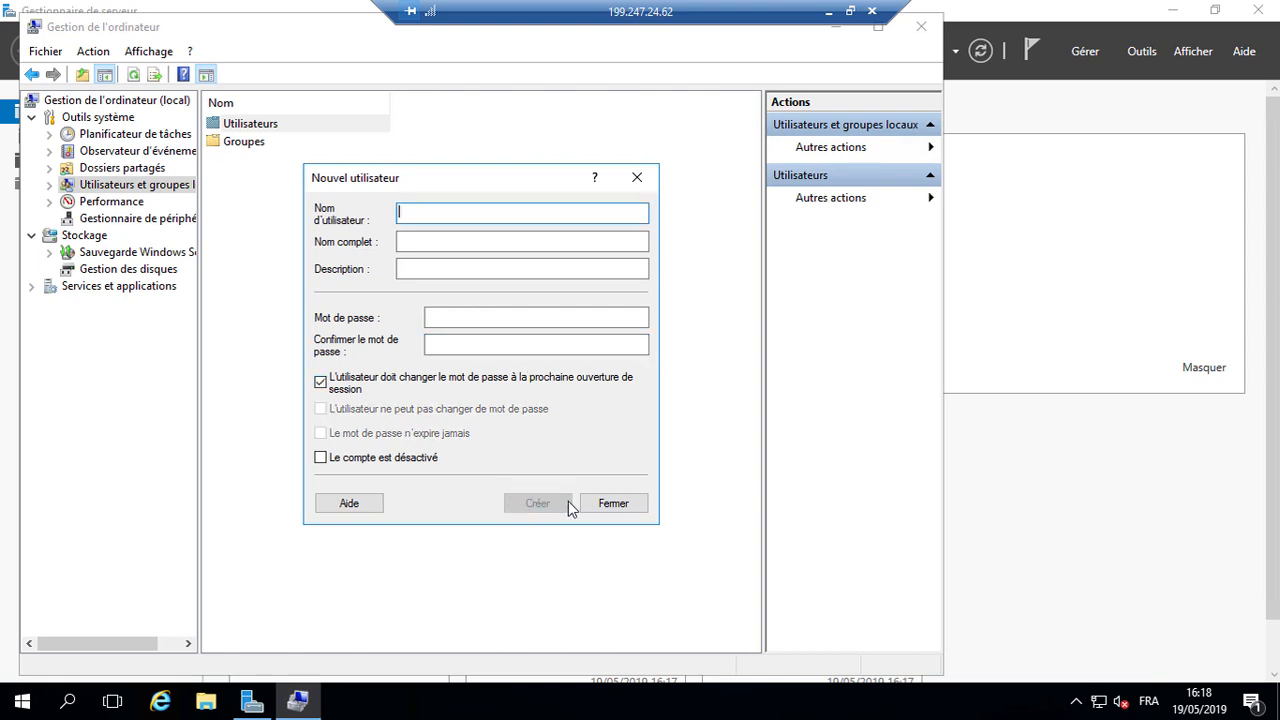
left_click(596, 503)
Step: Add klick to the Administrators group in its Member Of properties
double_click(279, 124)
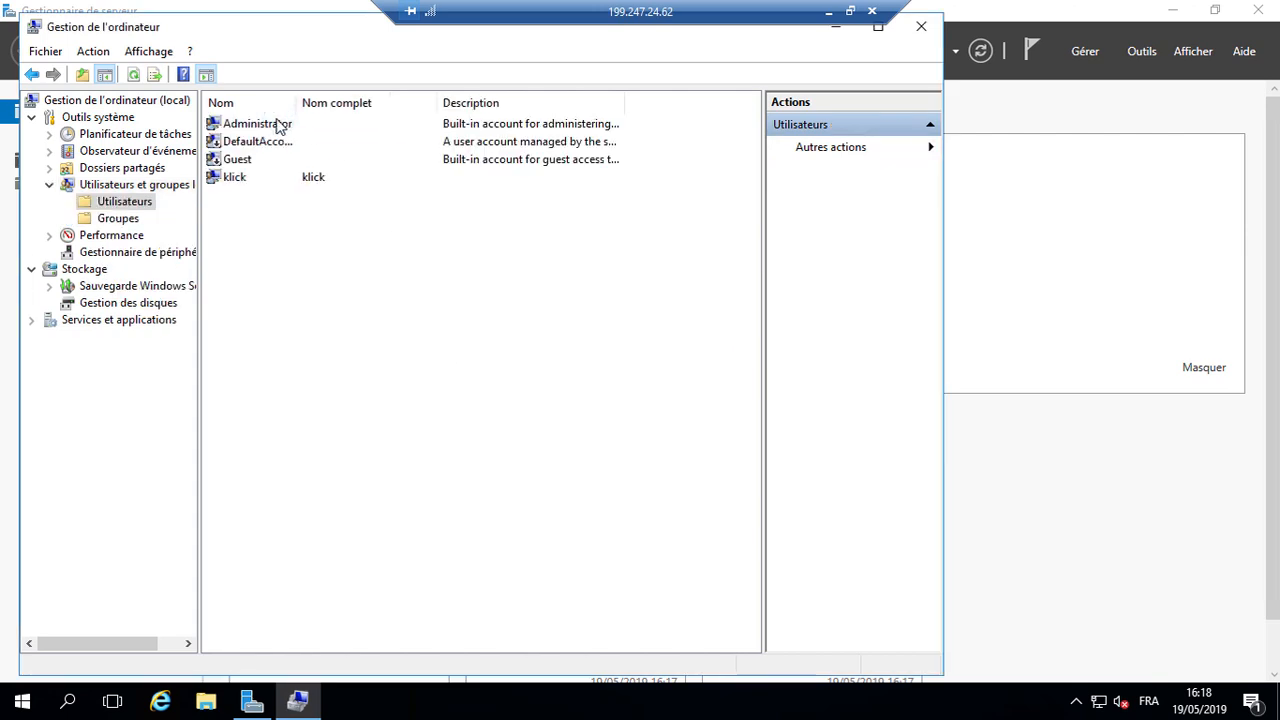
double_click(266, 180)
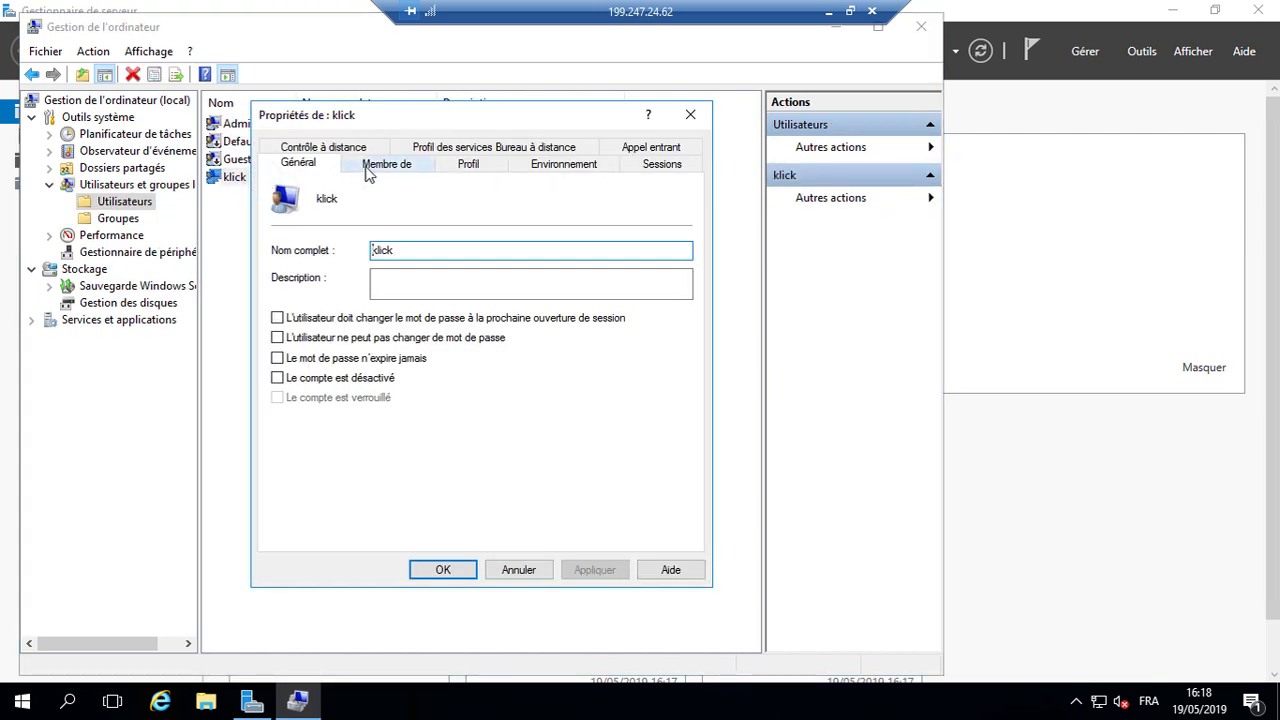
left_click(392, 166)
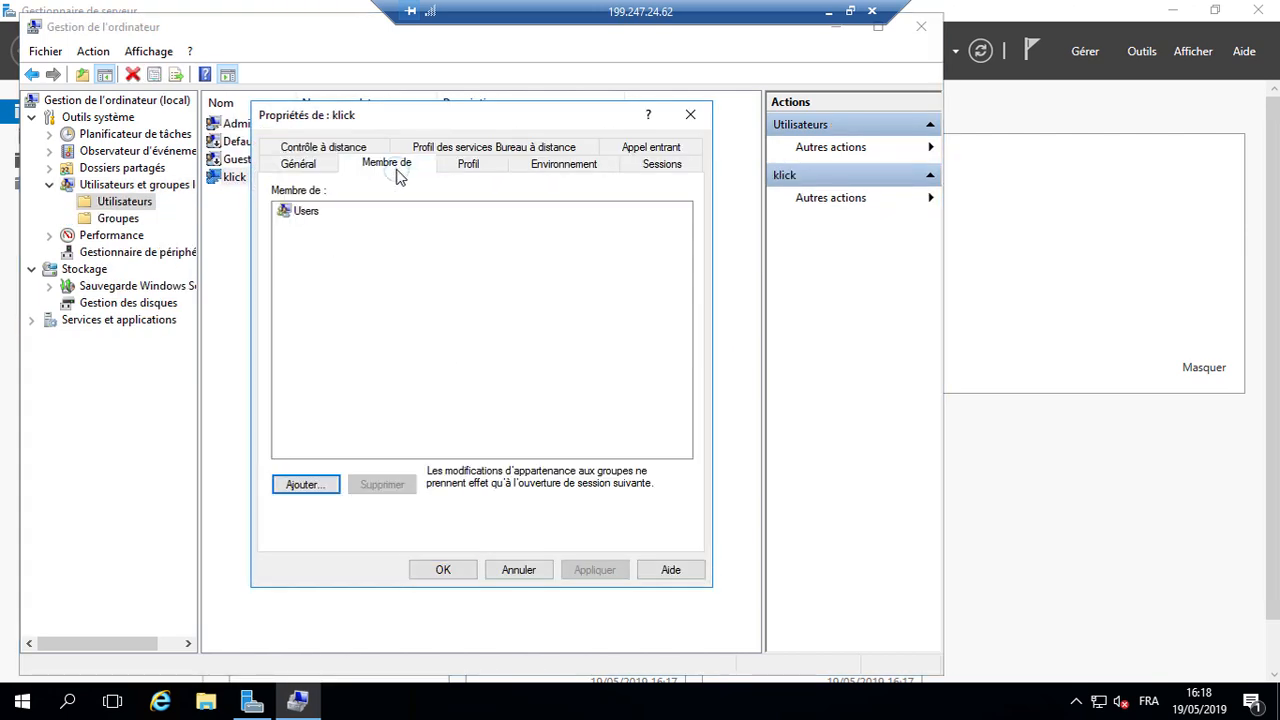
left_click(310, 485)
type("administrators")
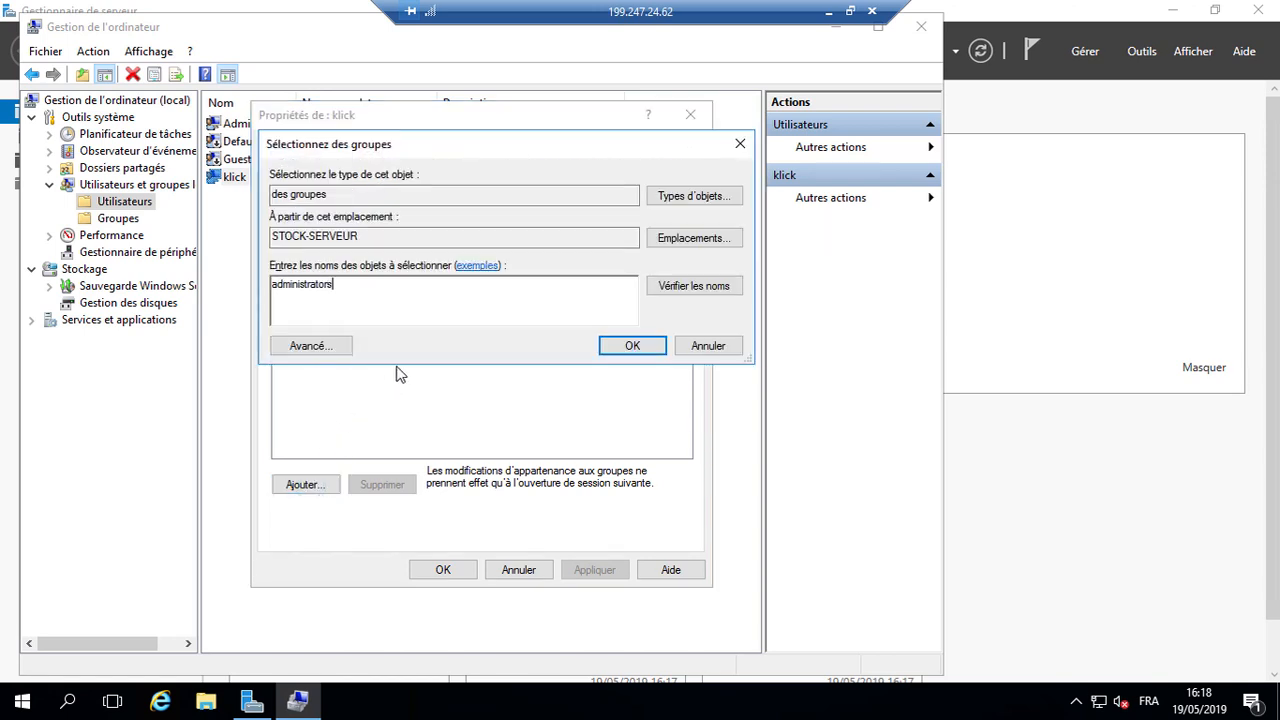
left_click(623, 348)
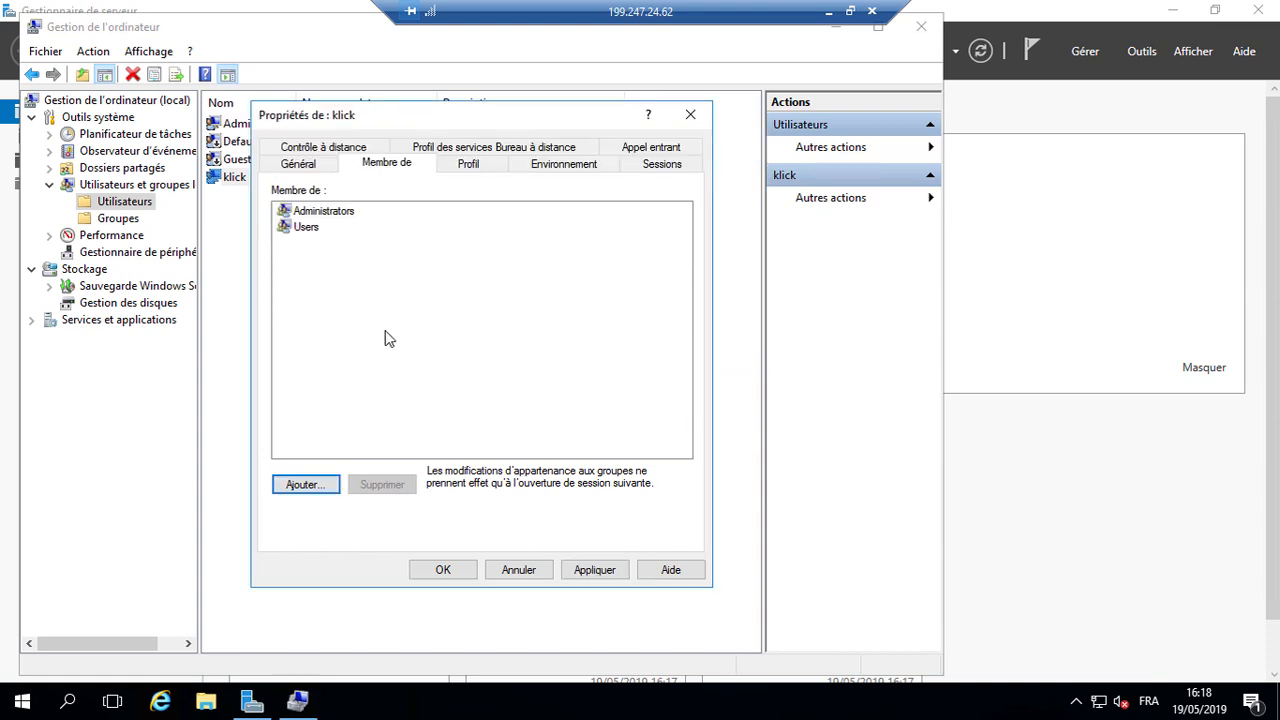
left_click(443, 571)
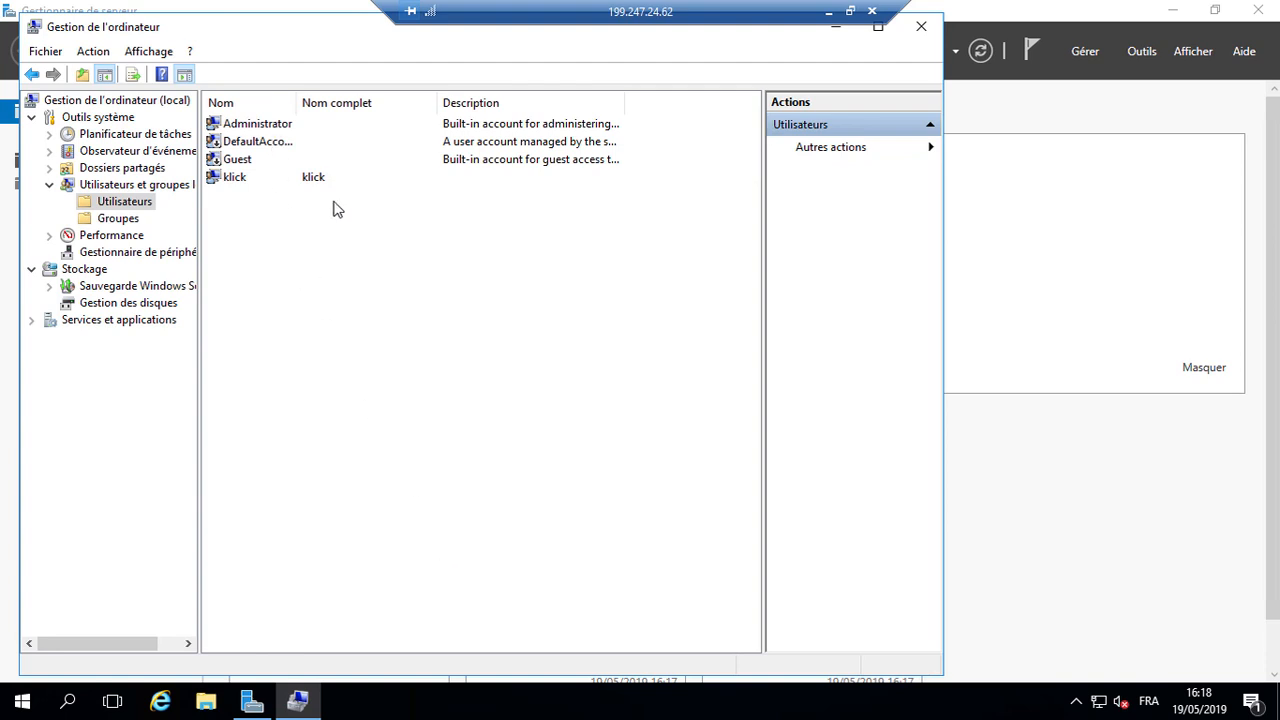
Step: Disconnect the remote session from the Start menu's power options
left_click(30, 703)
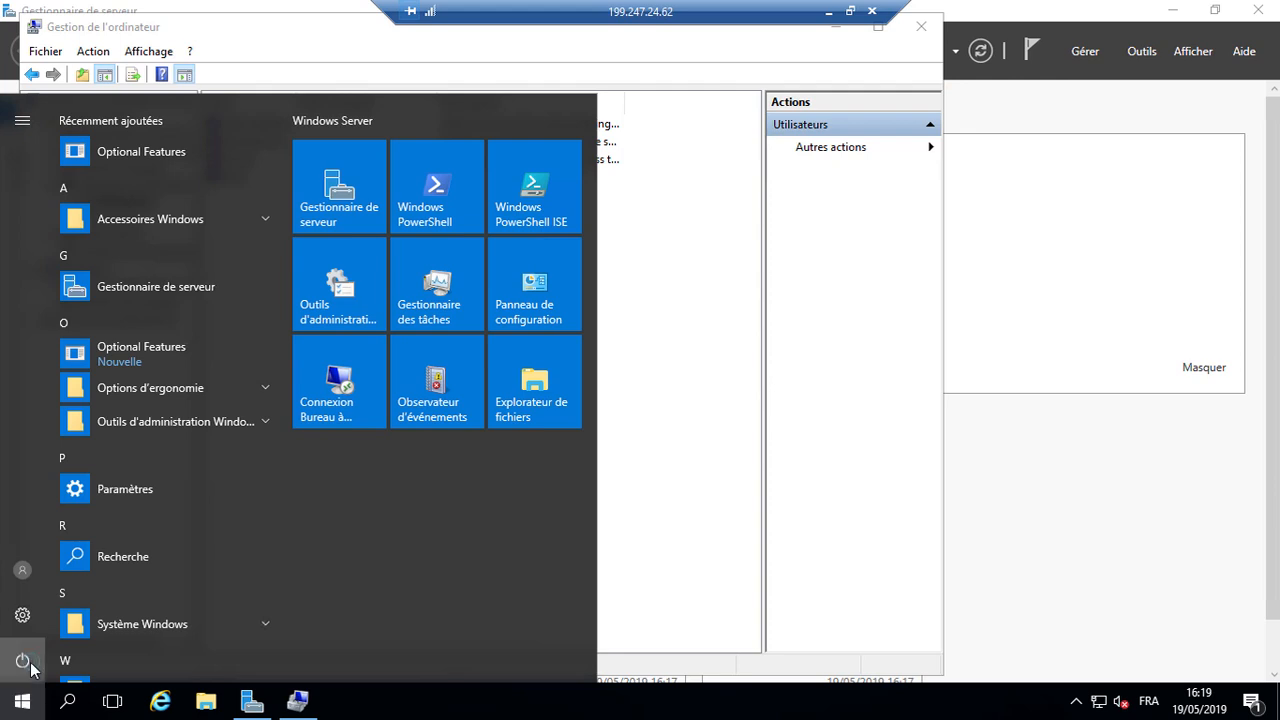
left_click(30, 664)
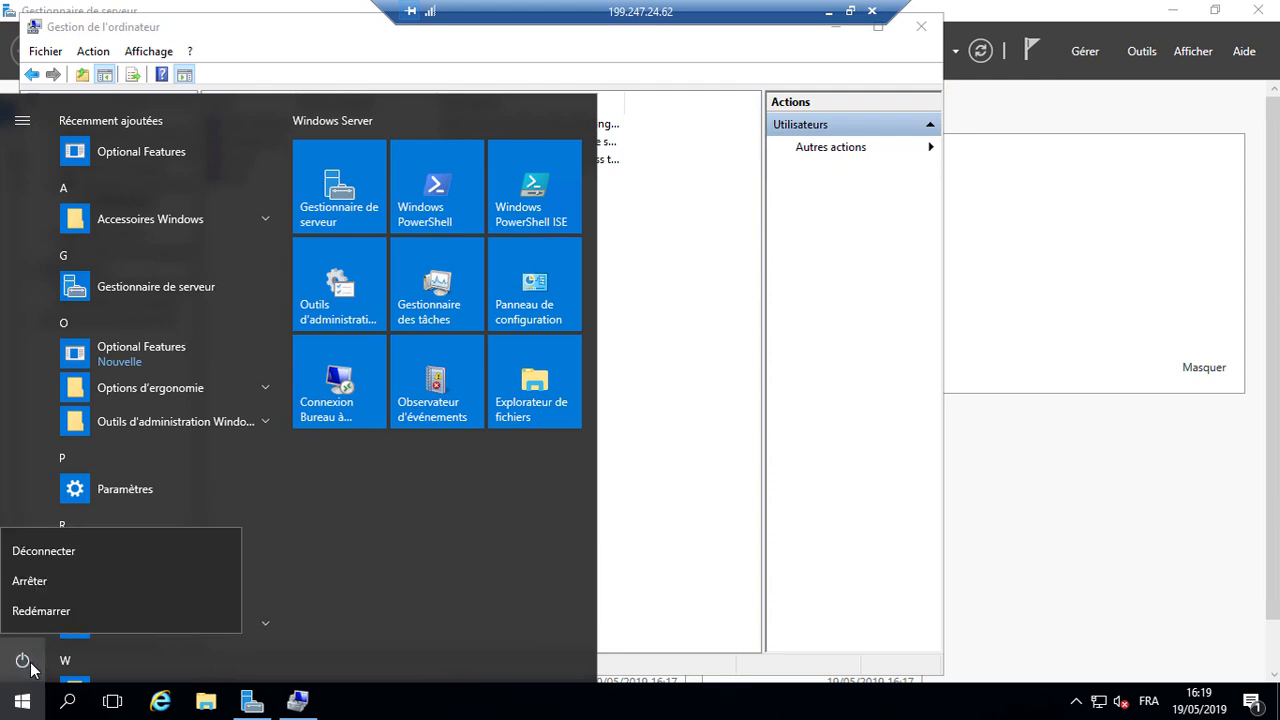
left_click(85, 552)
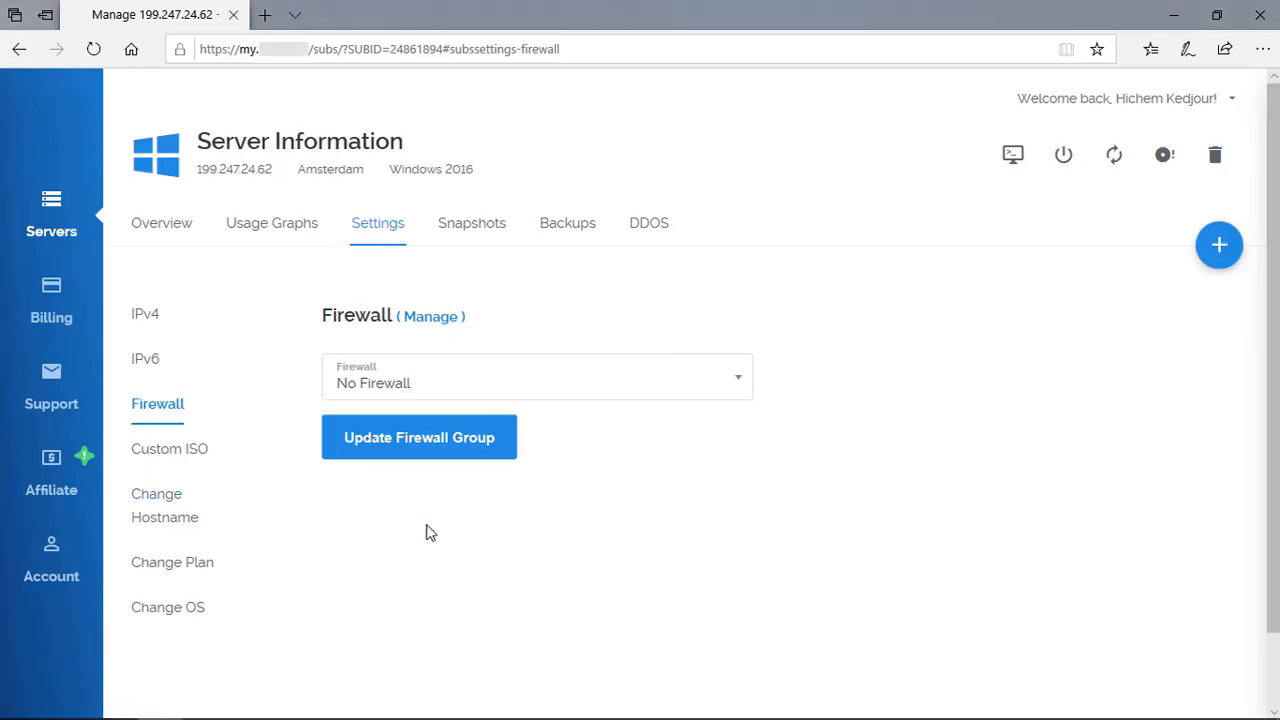
Step: Reopen Remote Desktop and switch the saved sign-in to another server account's username and password
key("super")
type("bure")
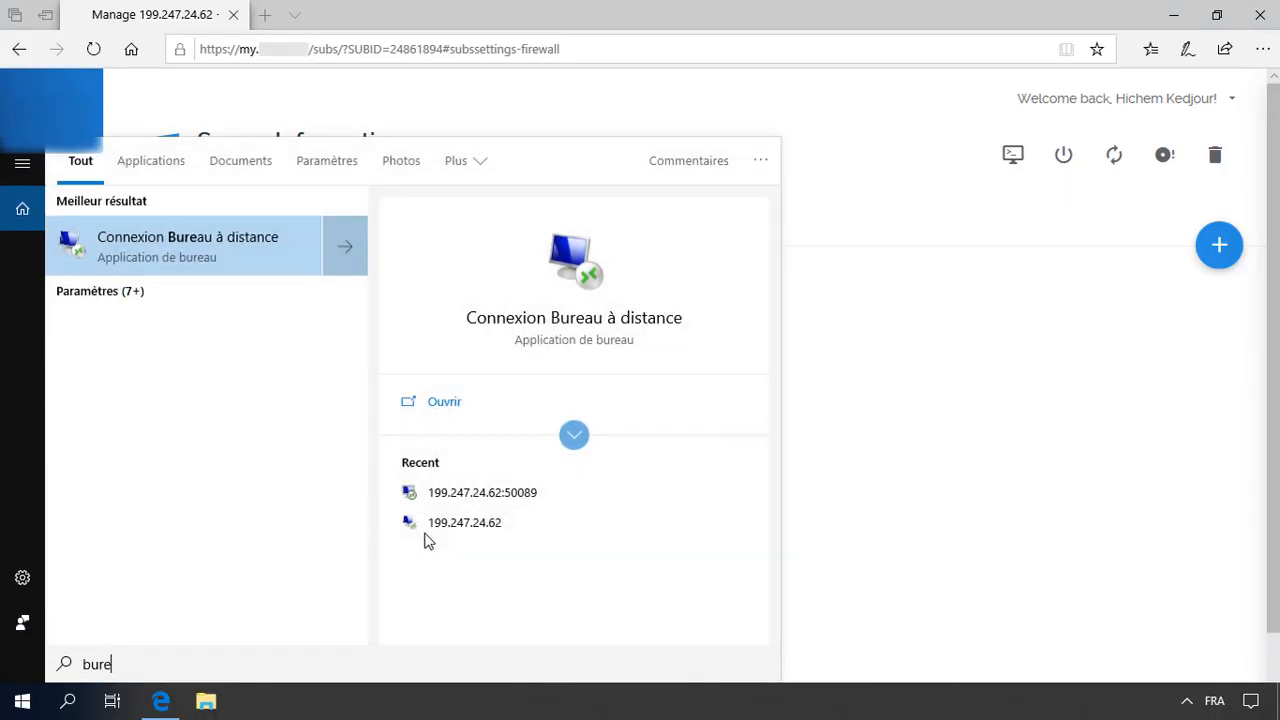
key("Return")
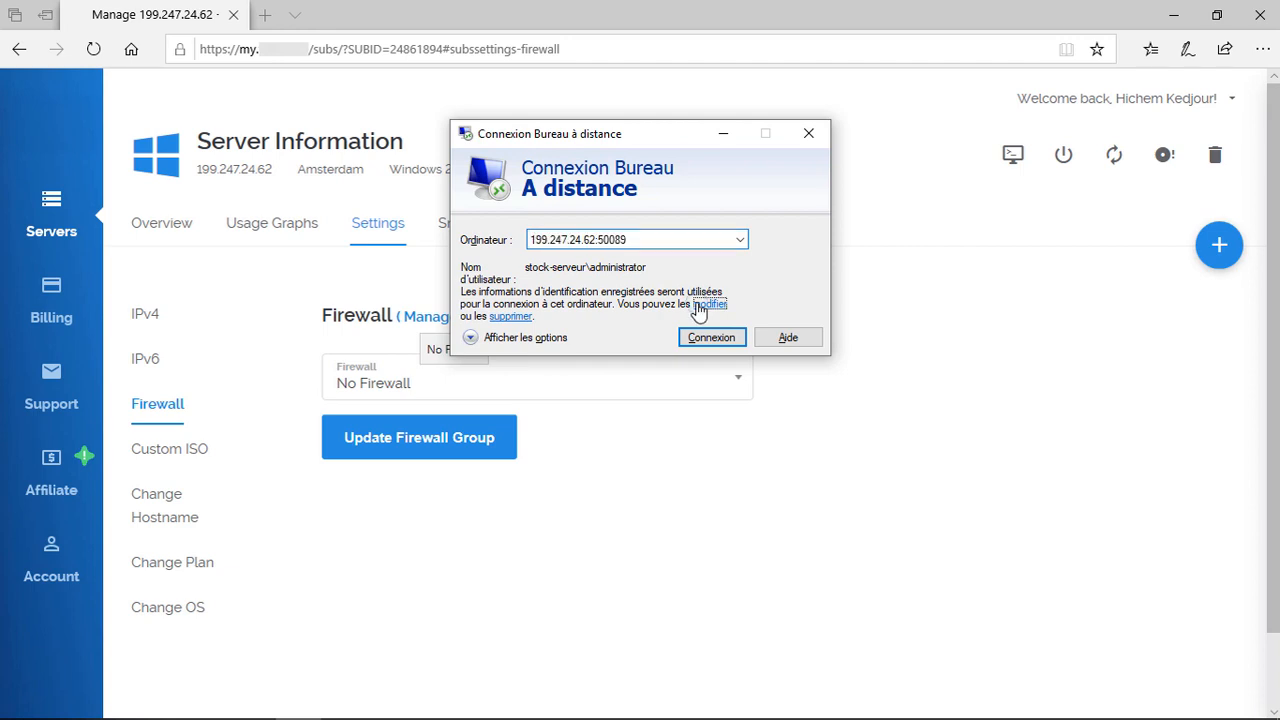
left_click(707, 304)
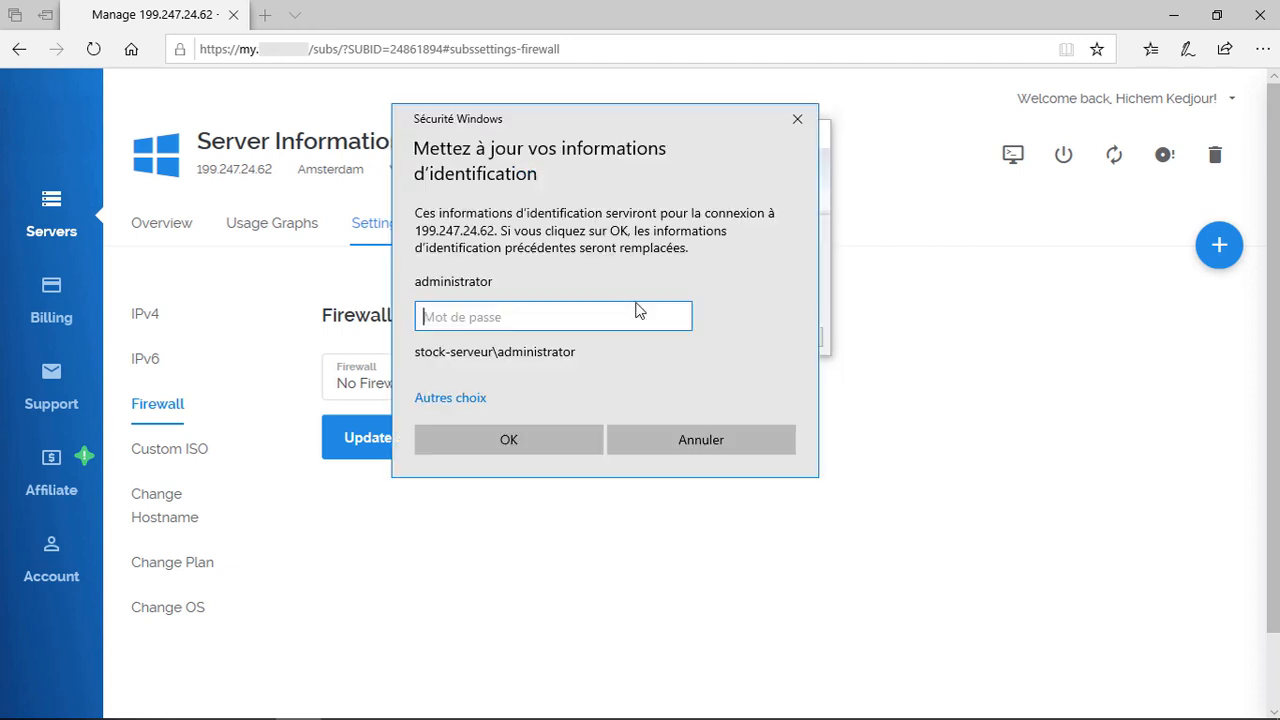
left_click(478, 398)
left_click(562, 490)
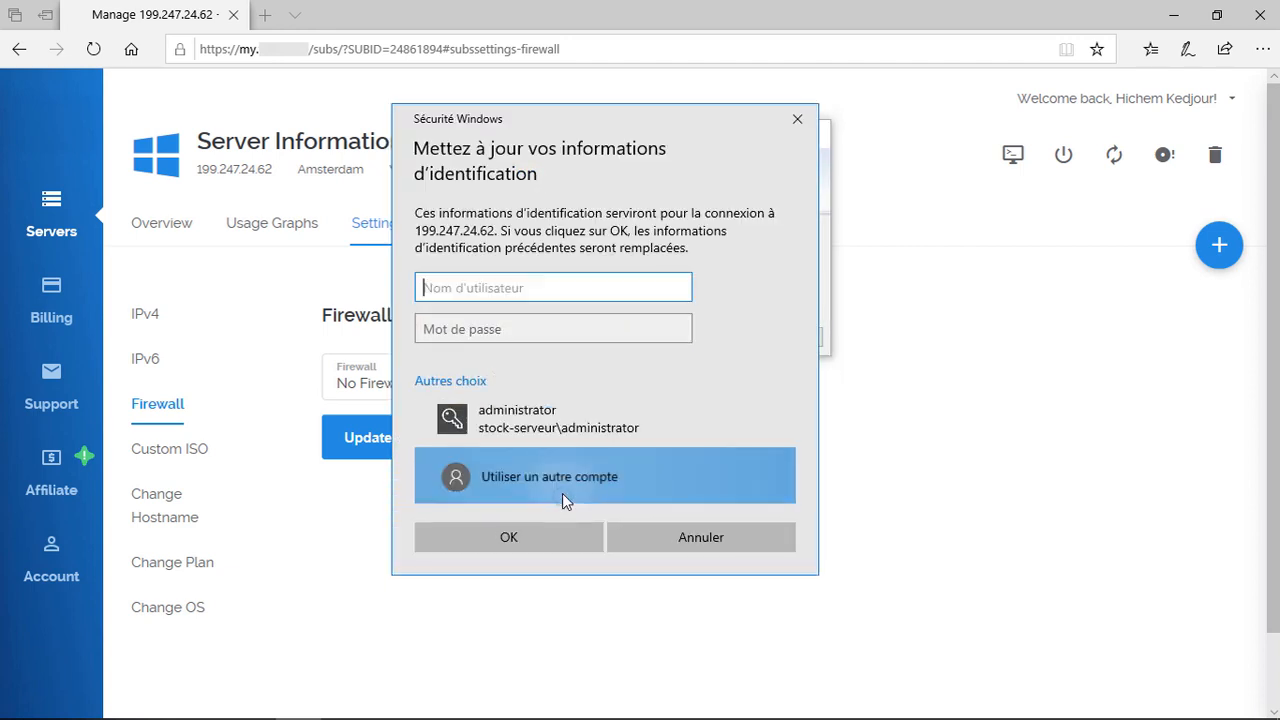
type("stock")
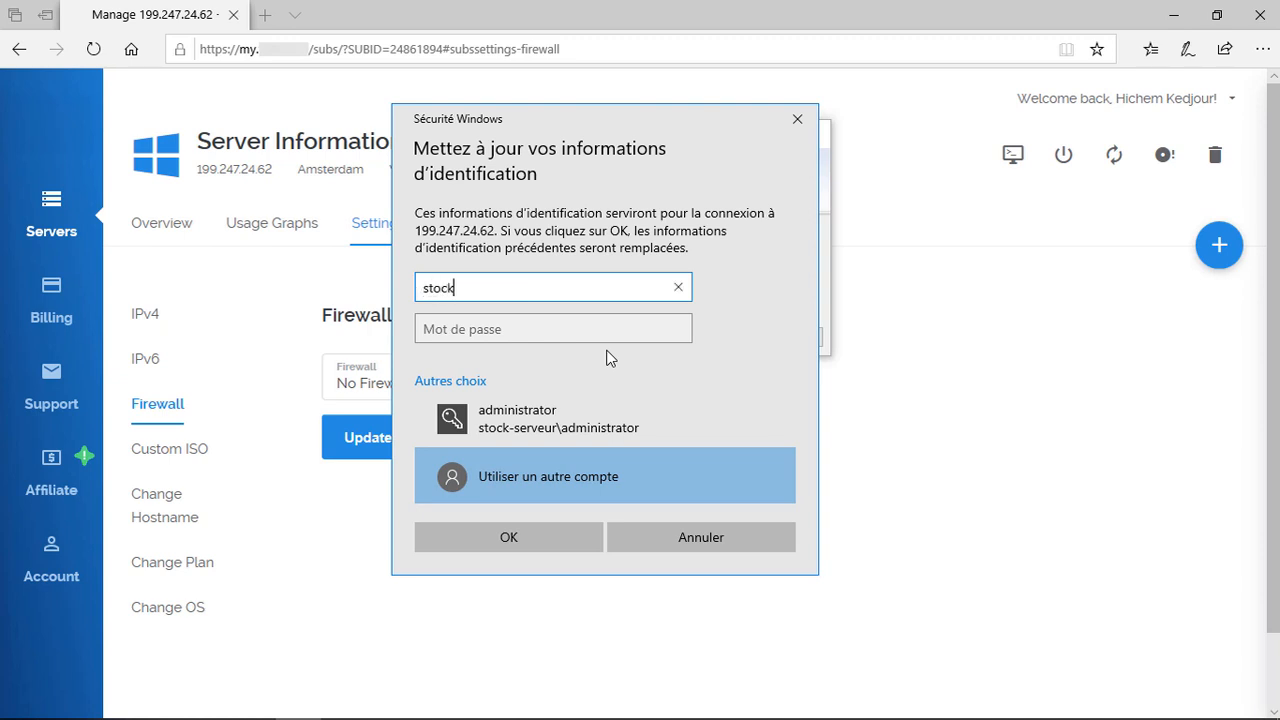
type("-serveur\\klick")
key("Tab")
type("•••••")
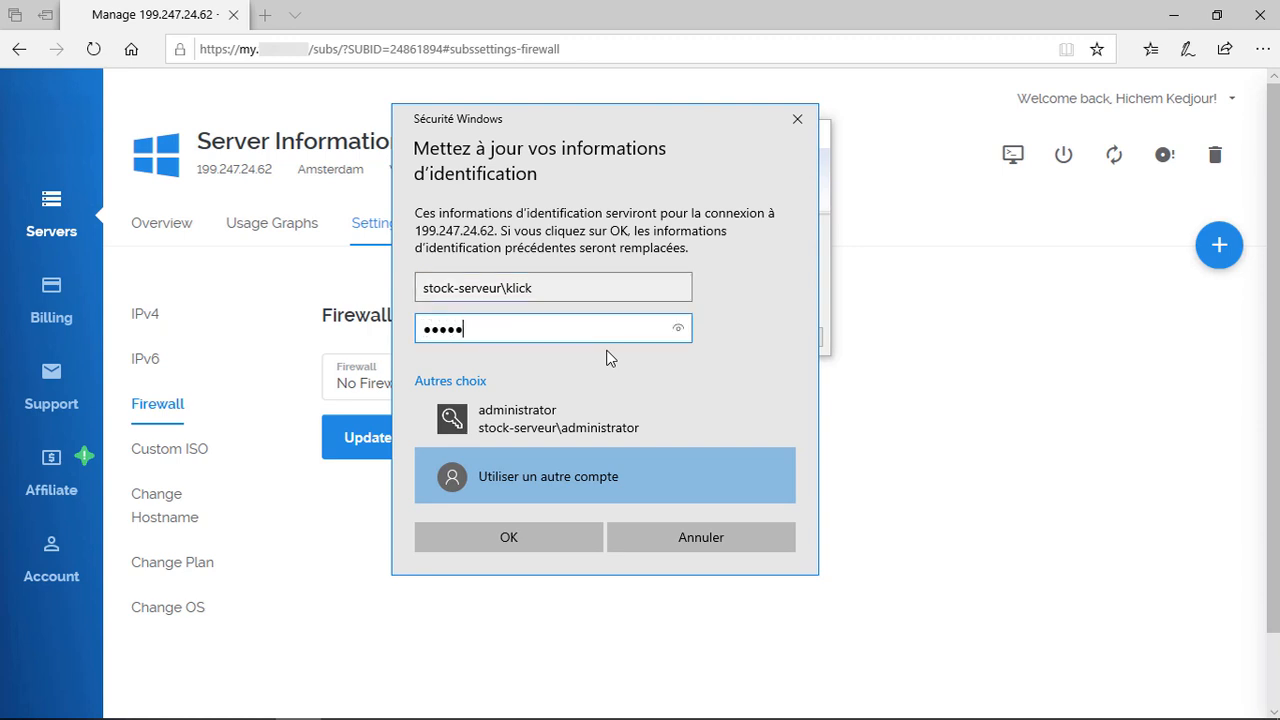
type("••")
key("Return")
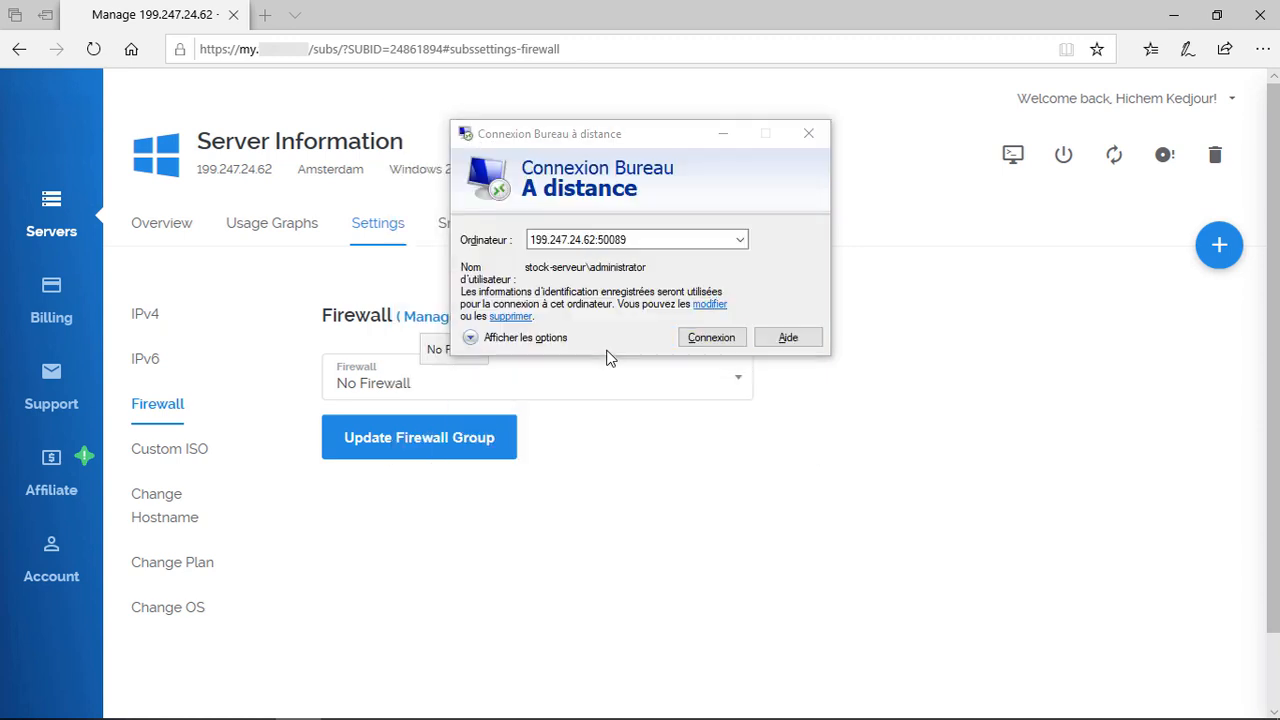
Step: Connect to the server at 199.247.24.62:50089 and open Computer Management's local Users list
left_click(692, 333)
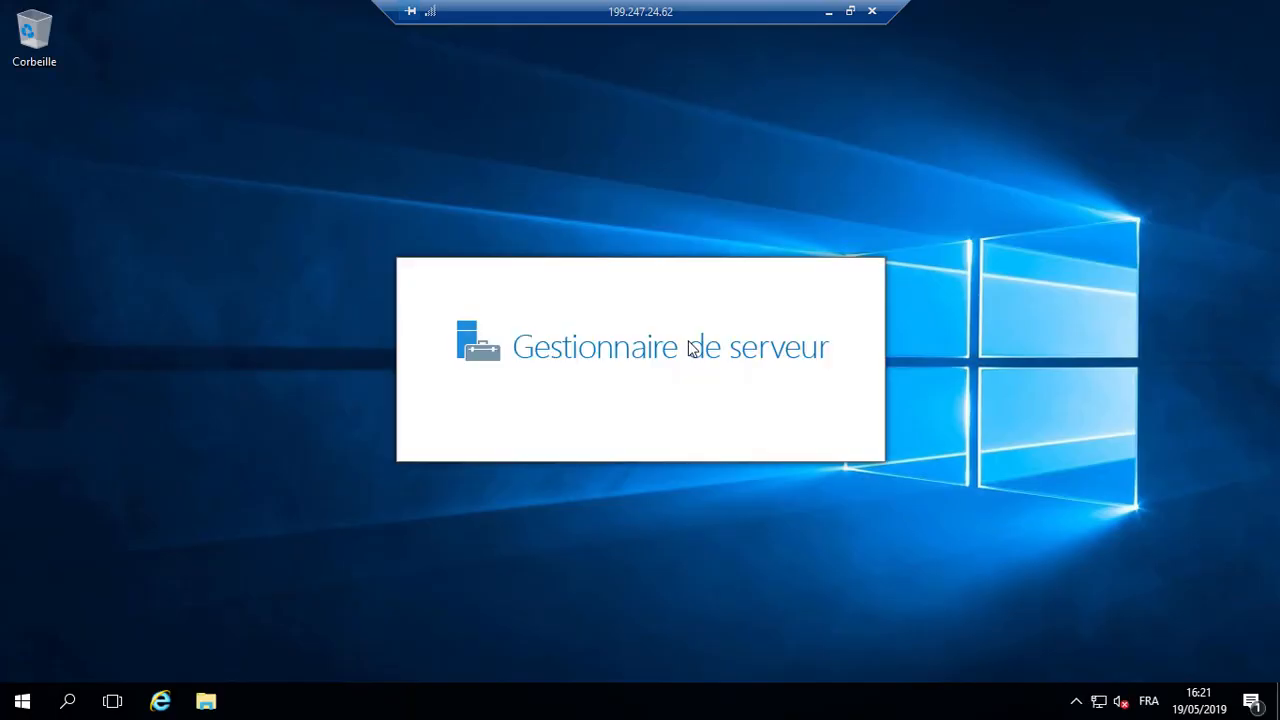
key("super+x")
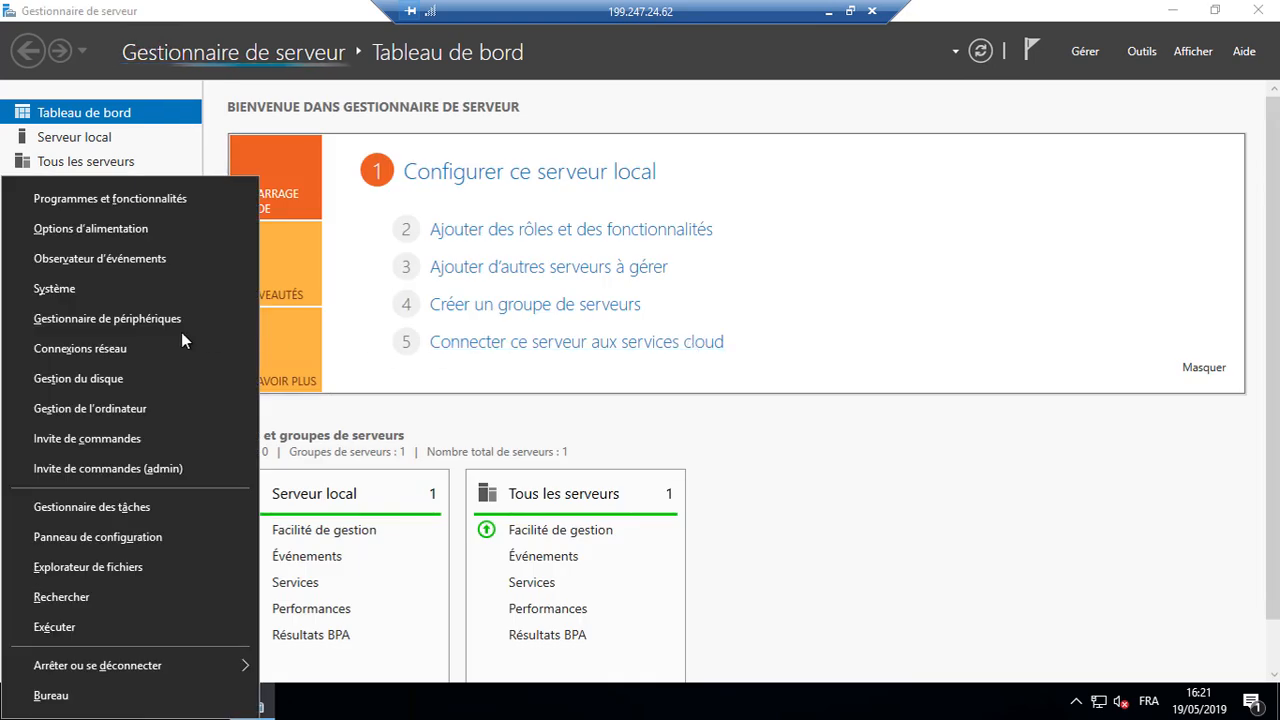
left_click(128, 408)
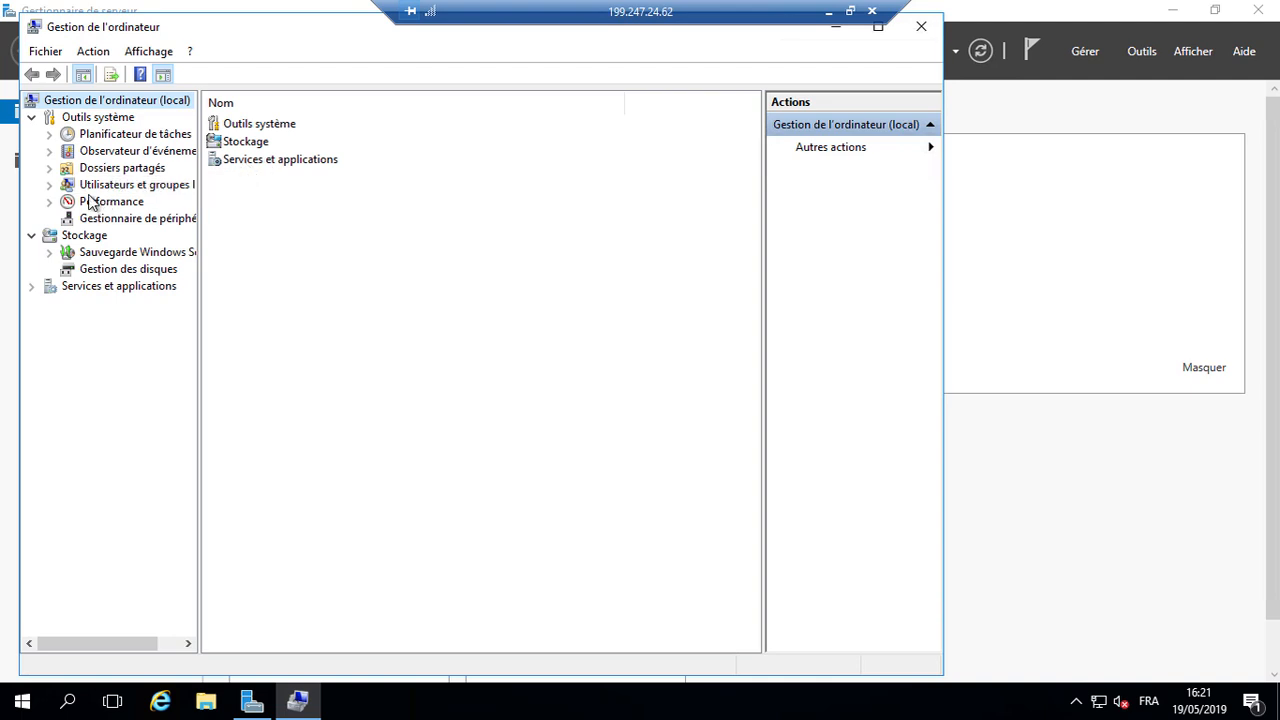
left_click(90, 189)
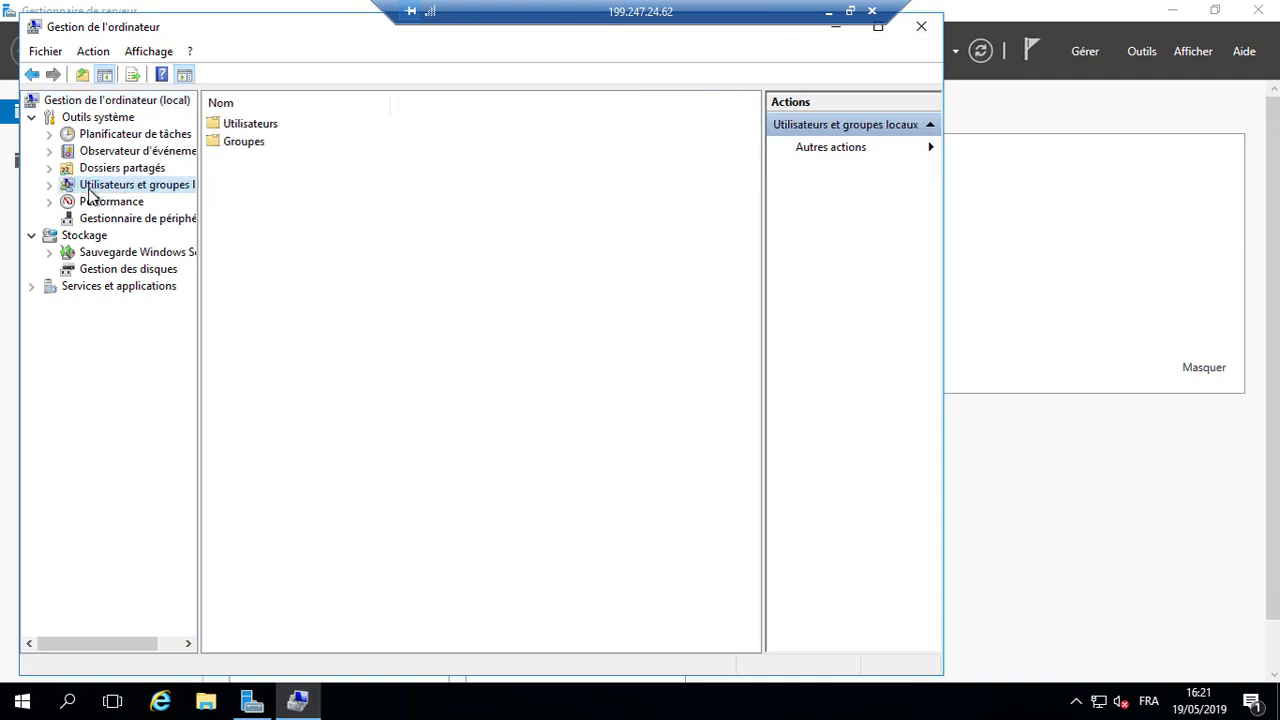
double_click(266, 130)
Step: Disable the built-in Administrator account in its properties and close Computer Management
left_click(277, 125)
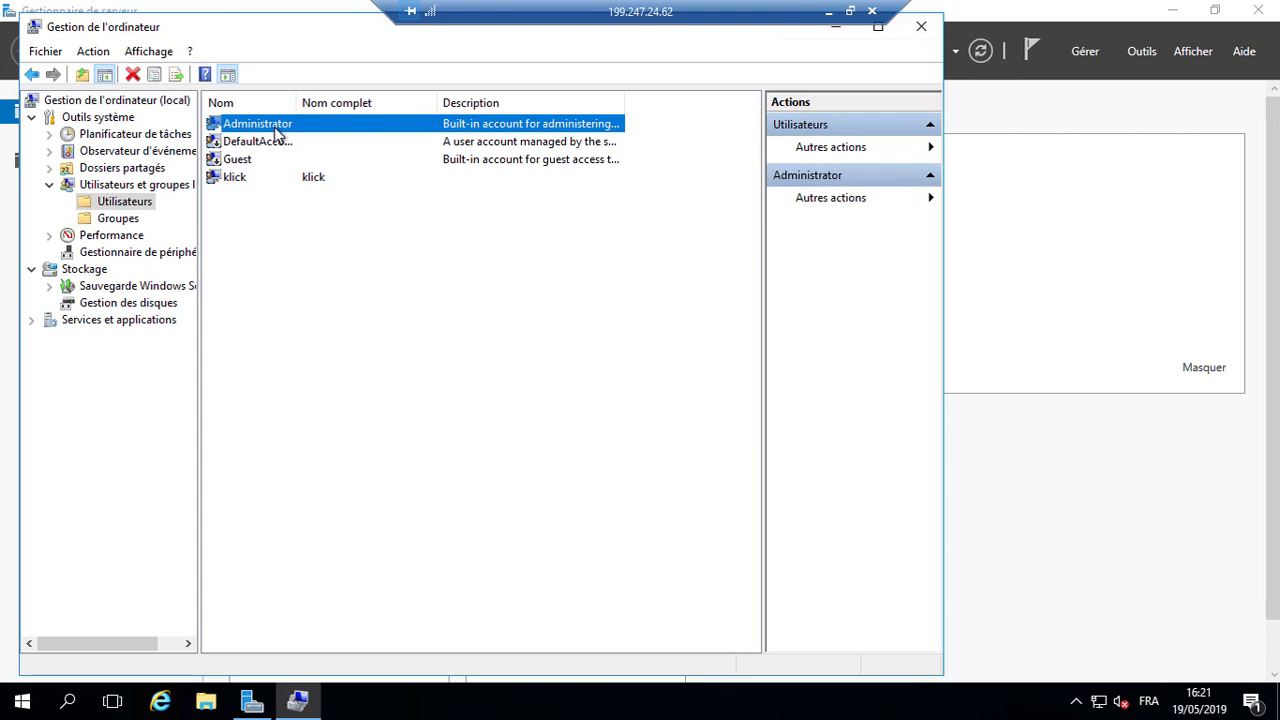
right_click(275, 125)
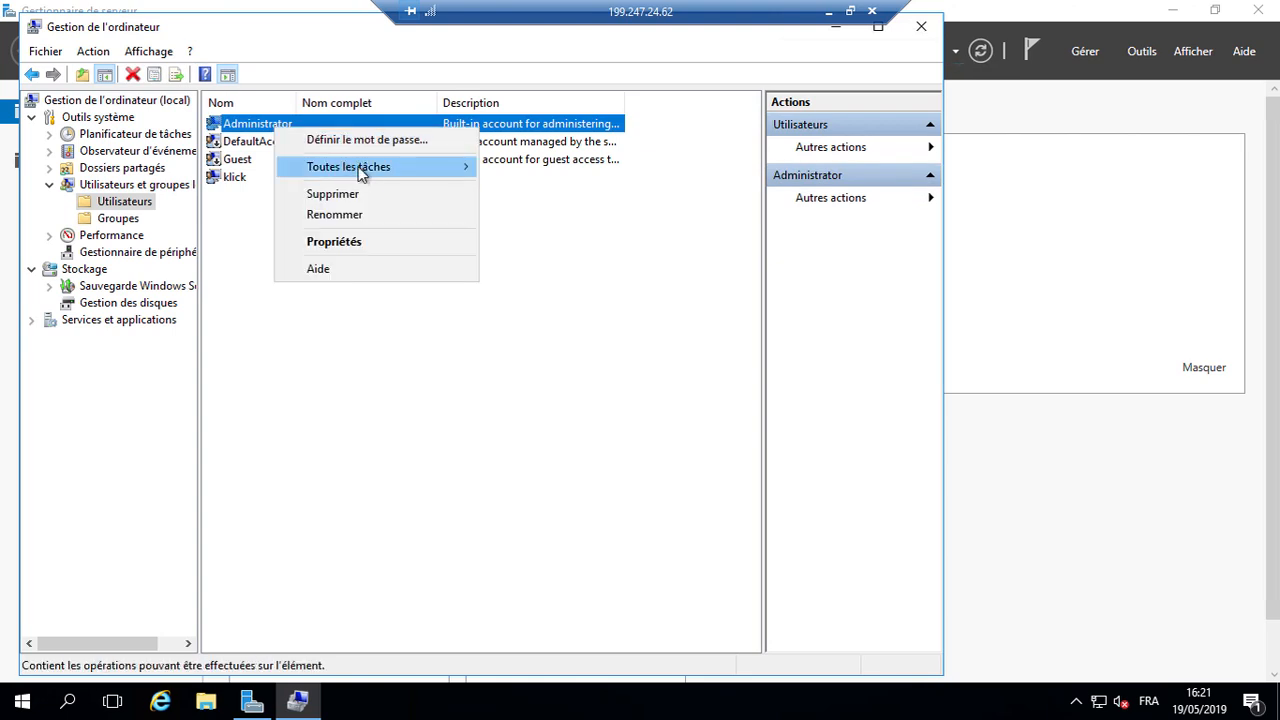
left_click(369, 242)
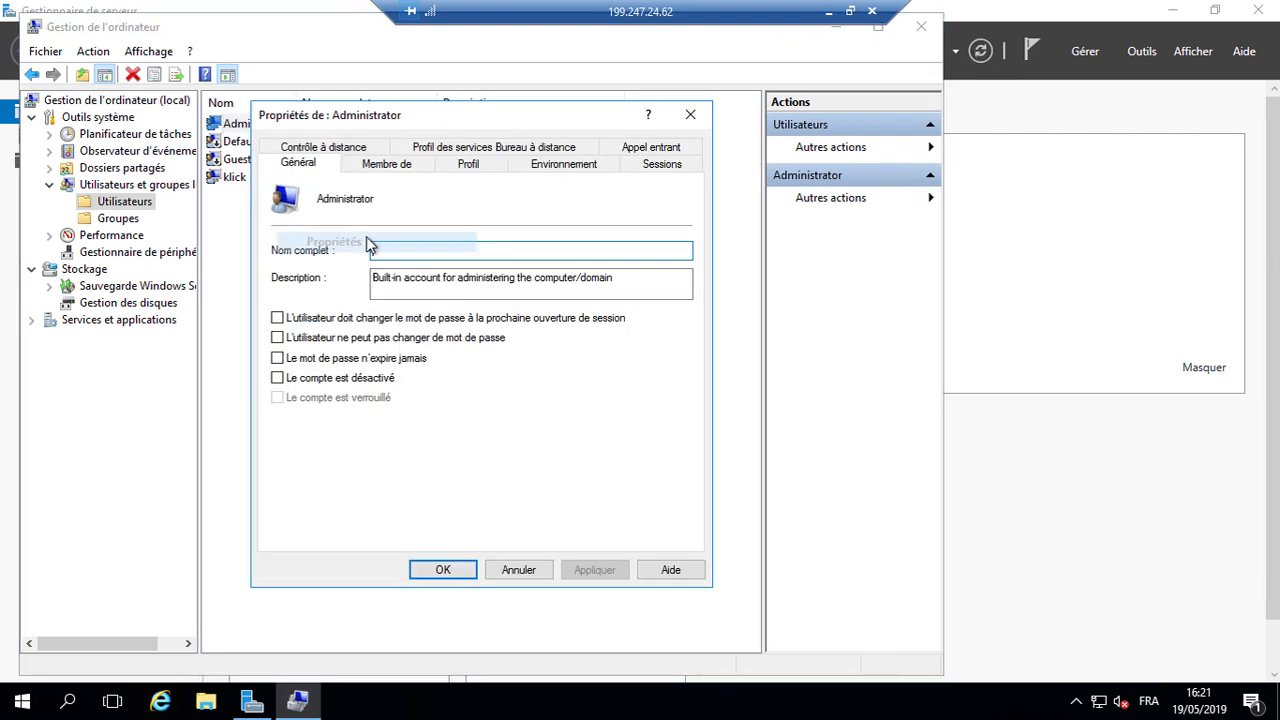
left_click(363, 381)
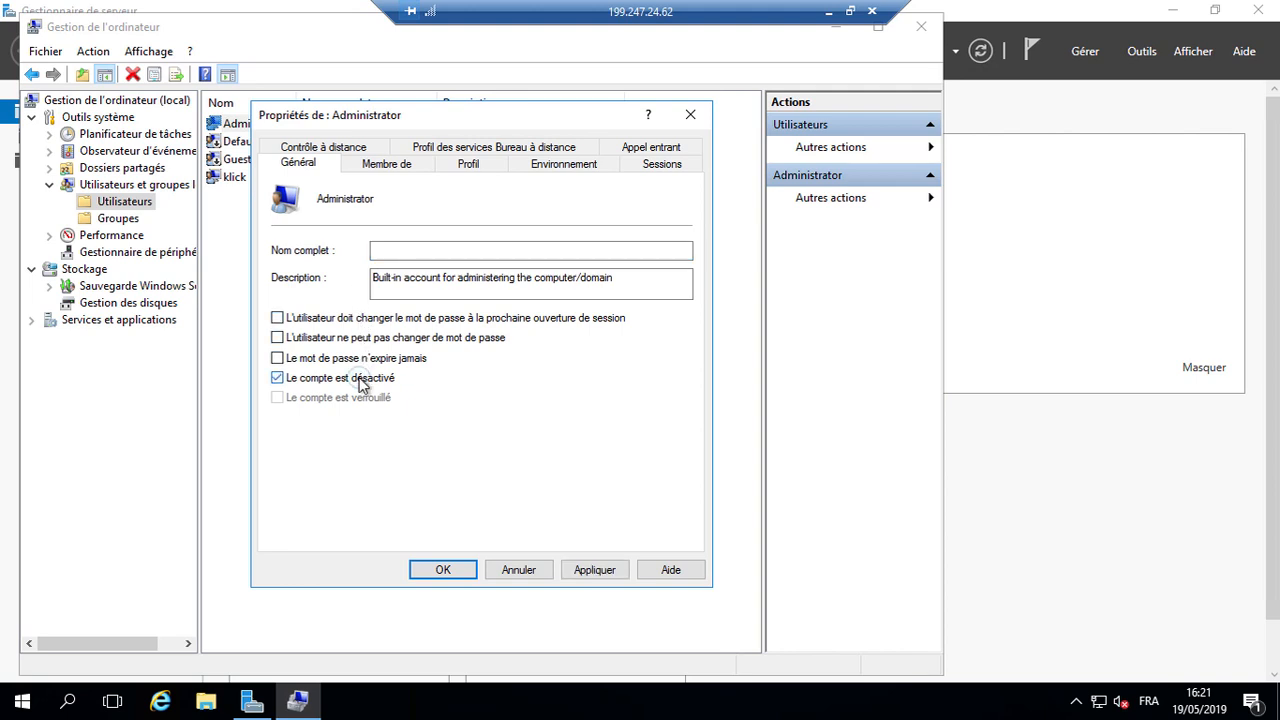
left_click(594, 569)
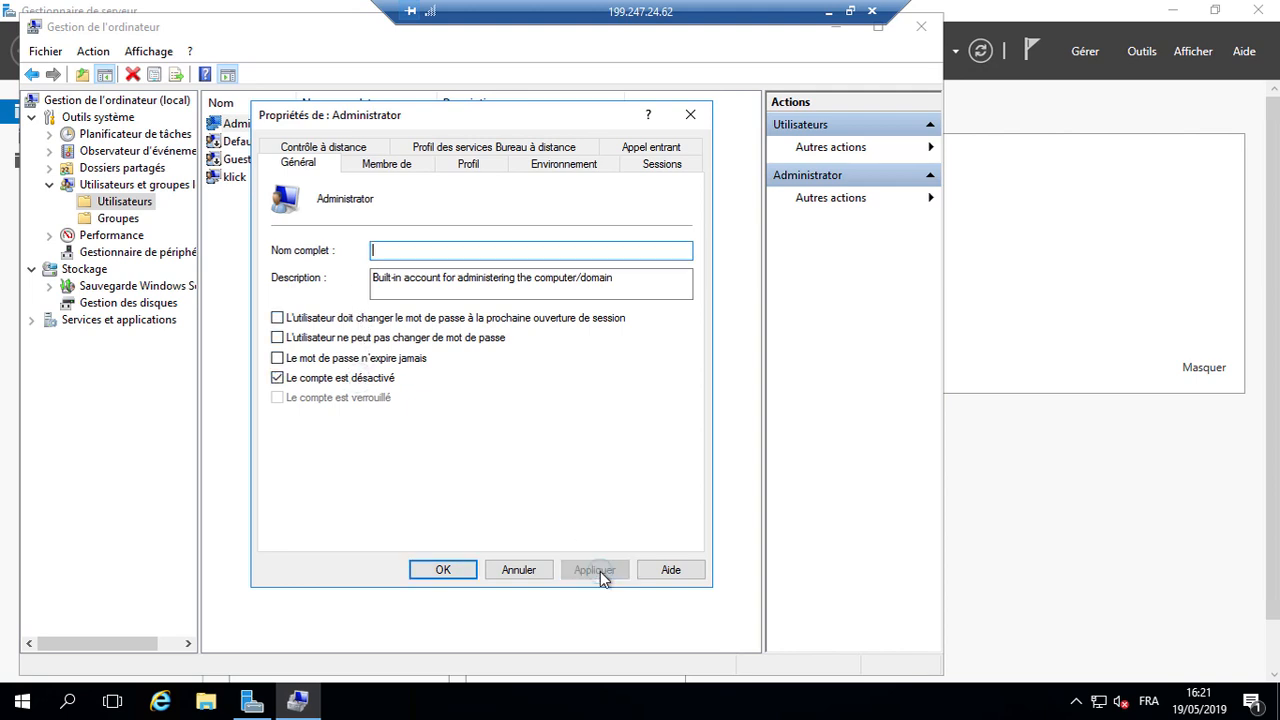
left_click(446, 571)
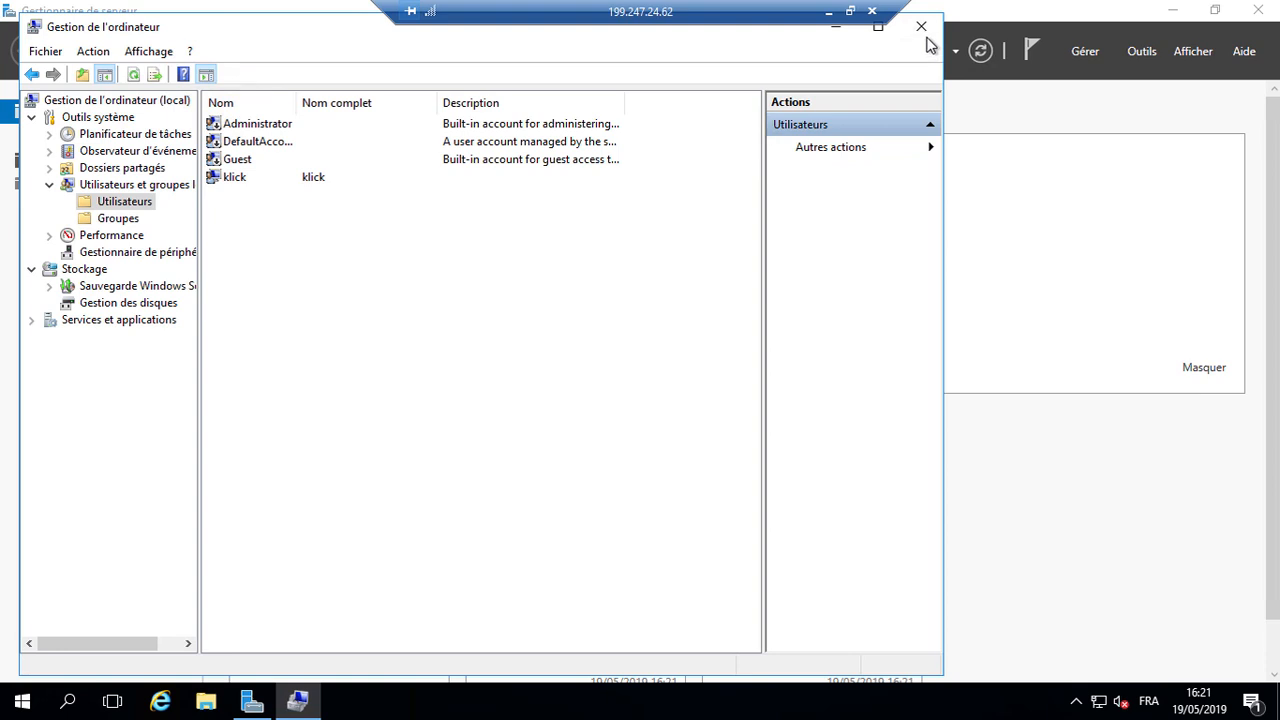
left_click(921, 26)
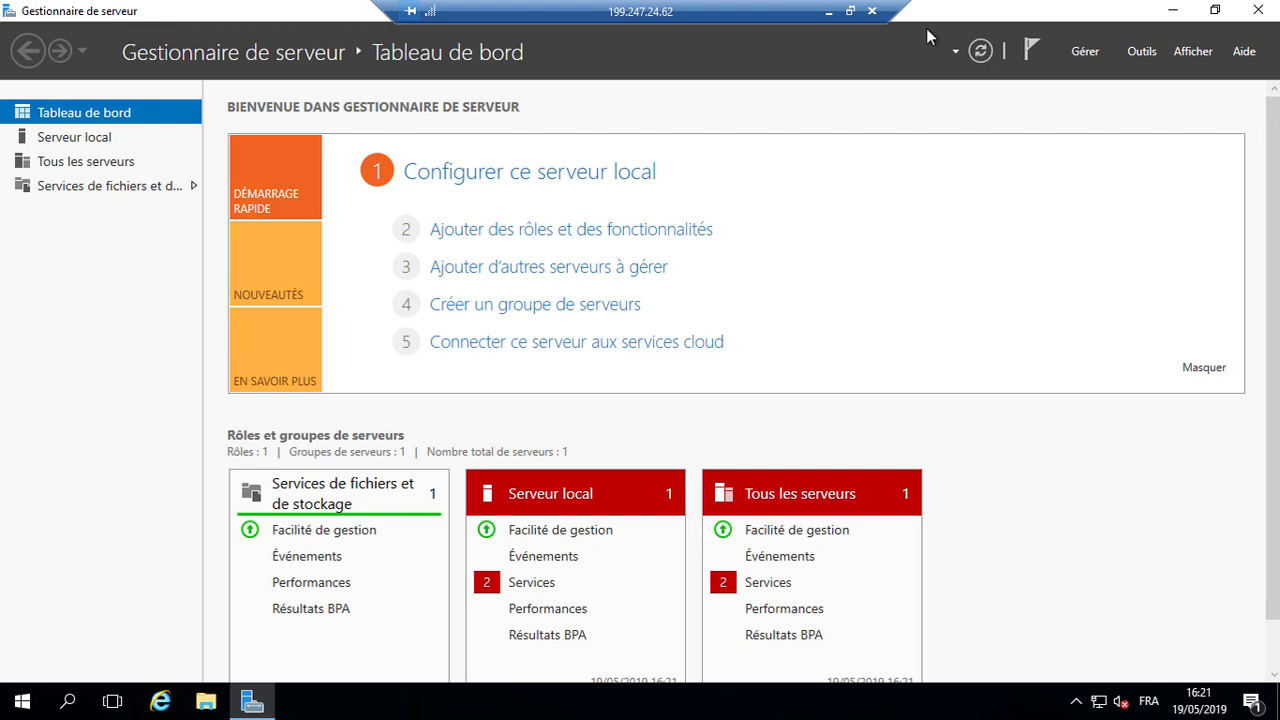
Step: Accept Internet Explorer's recommended settings, then show Server Manager's Local Server page
left_click(160, 701)
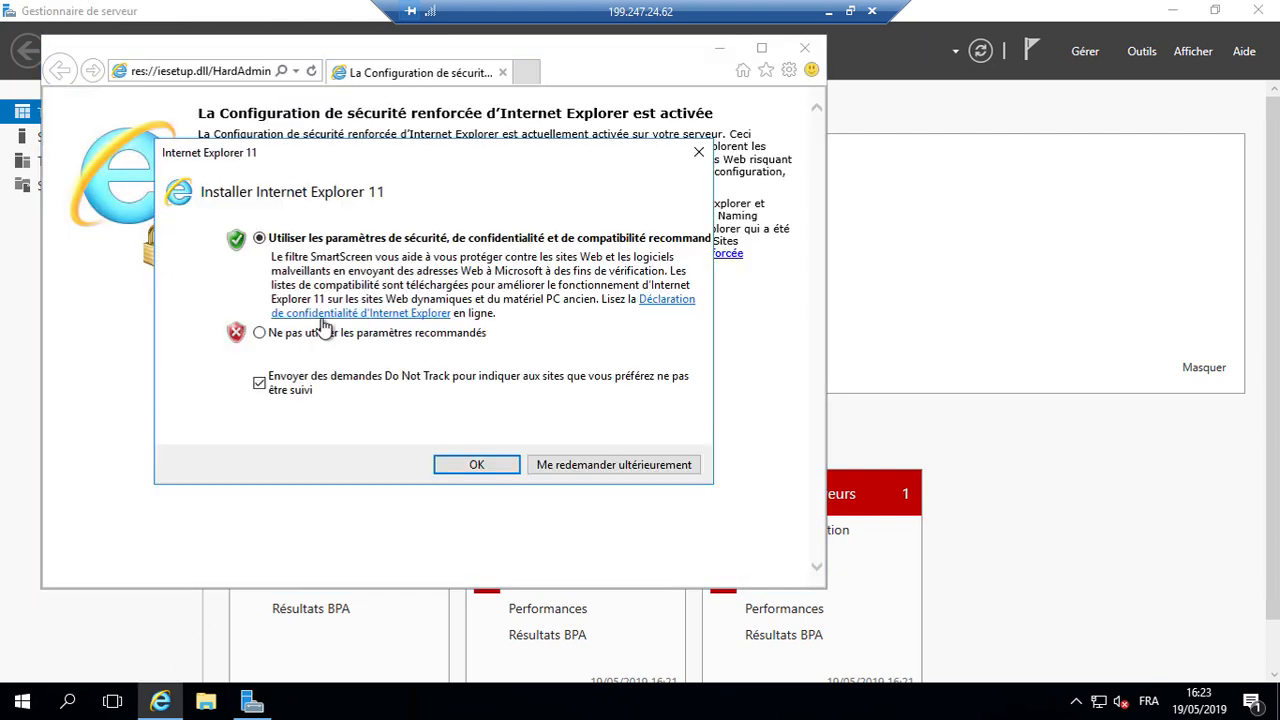
left_click(478, 466)
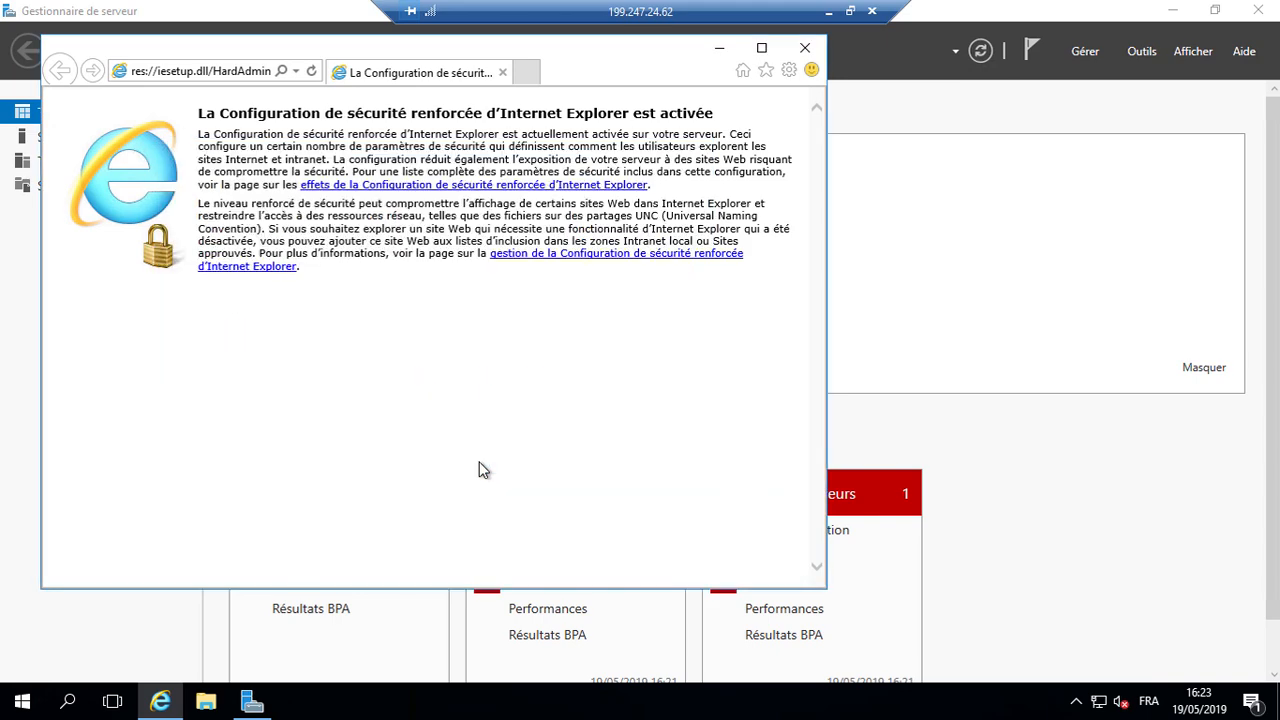
left_click(165, 628)
left_click(65, 137)
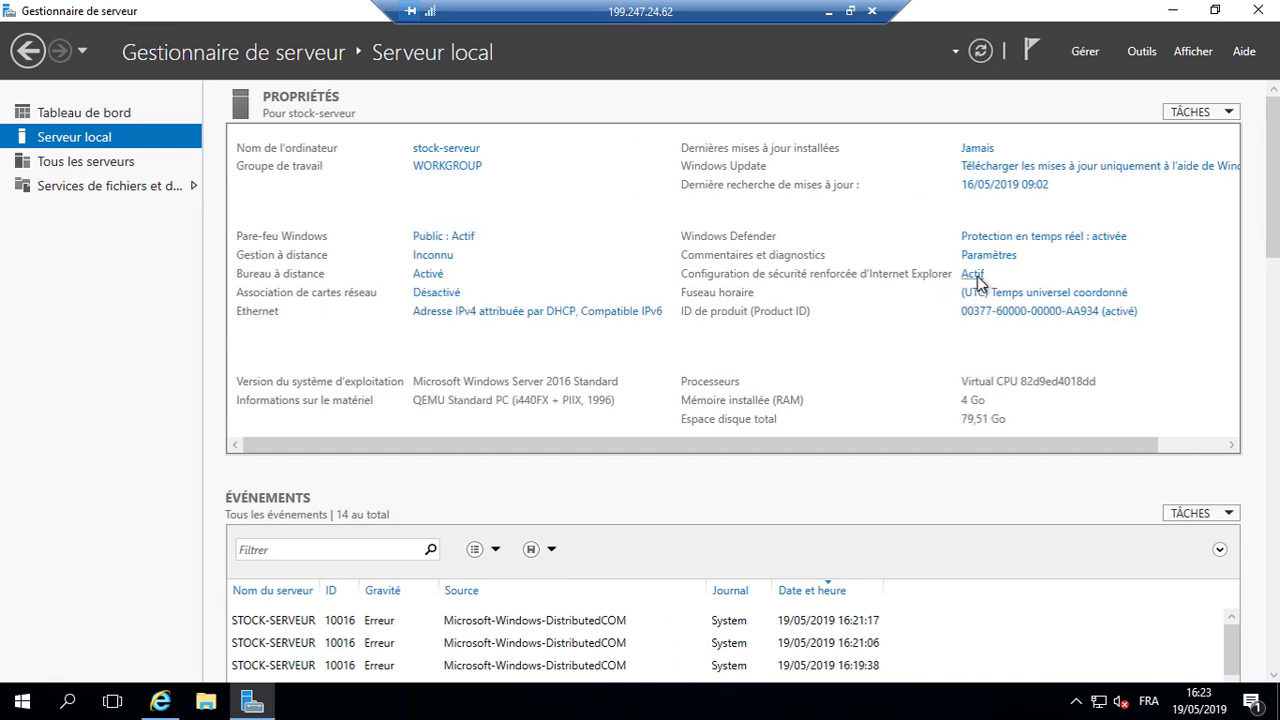
Step: Set IE Enhanced Security Configuration to Désactivé for both administrators and users
left_click(974, 277)
left_click(522, 325)
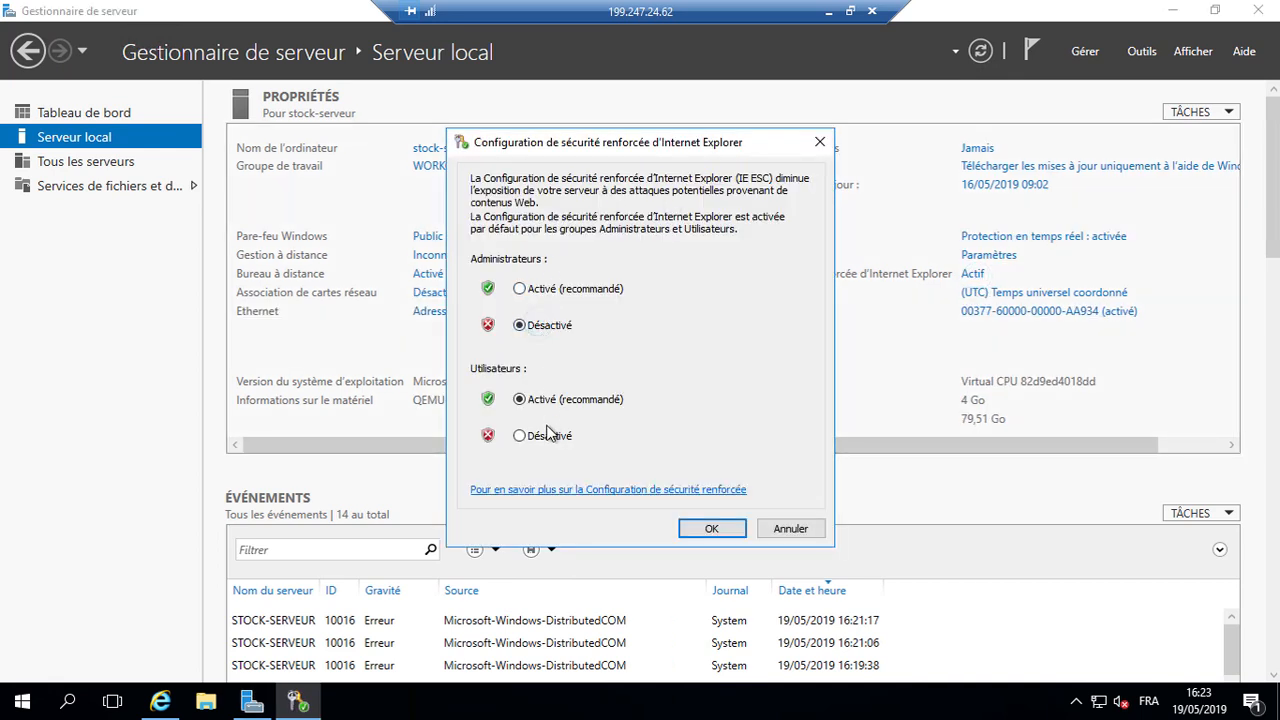
left_click(527, 436)
left_click(709, 528)
left_click(160, 702)
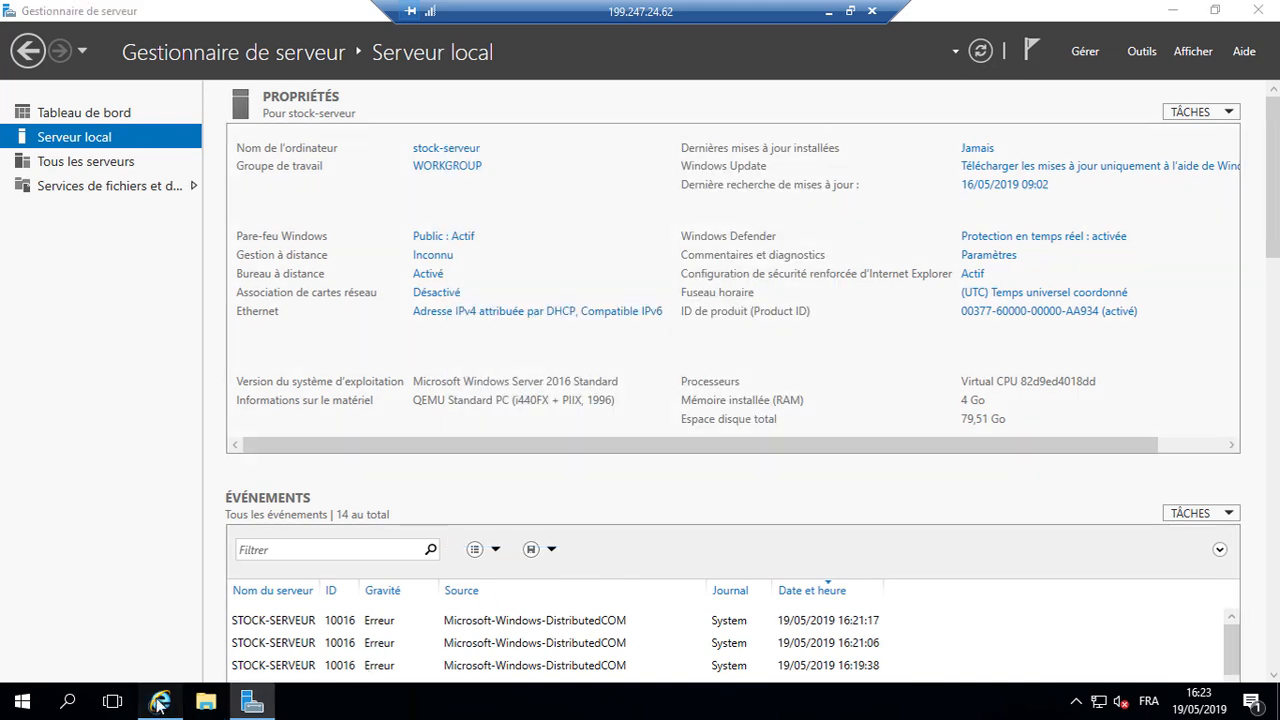
Step: Load stock.klick.app, dismiss the blocked-content warning and restart Internet Explorer
left_click(227, 76)
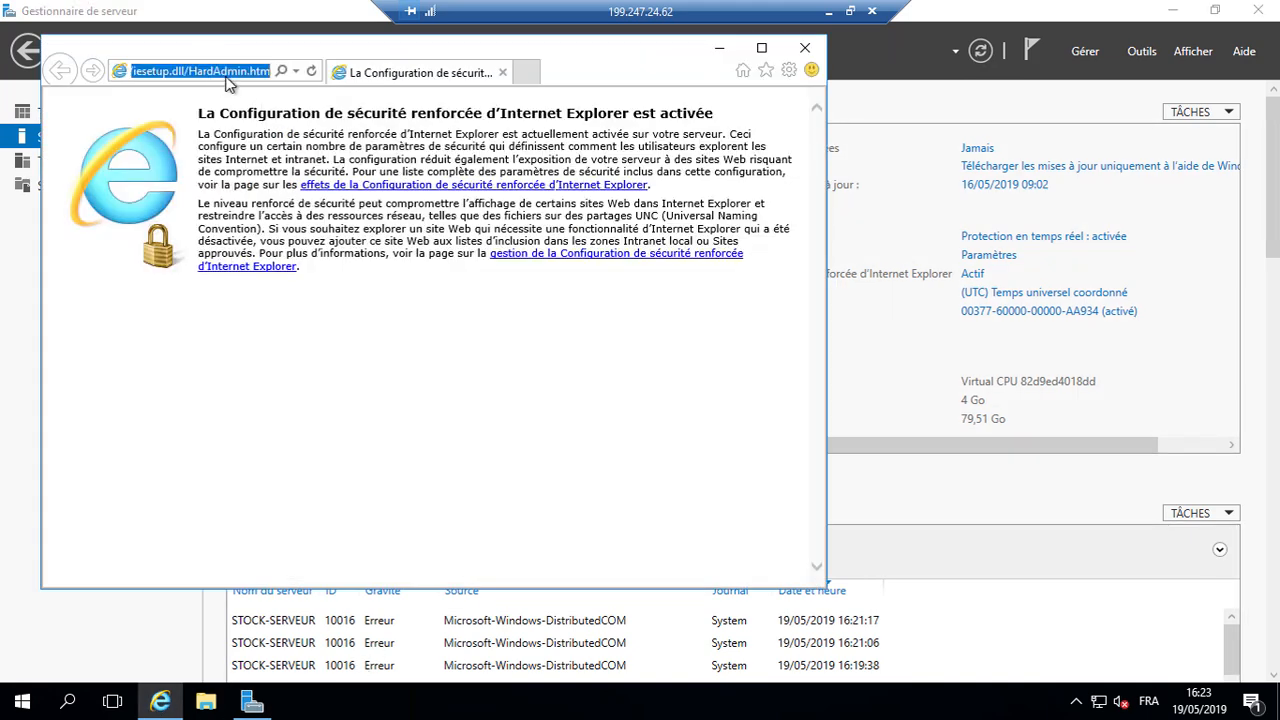
type("stock.klick")
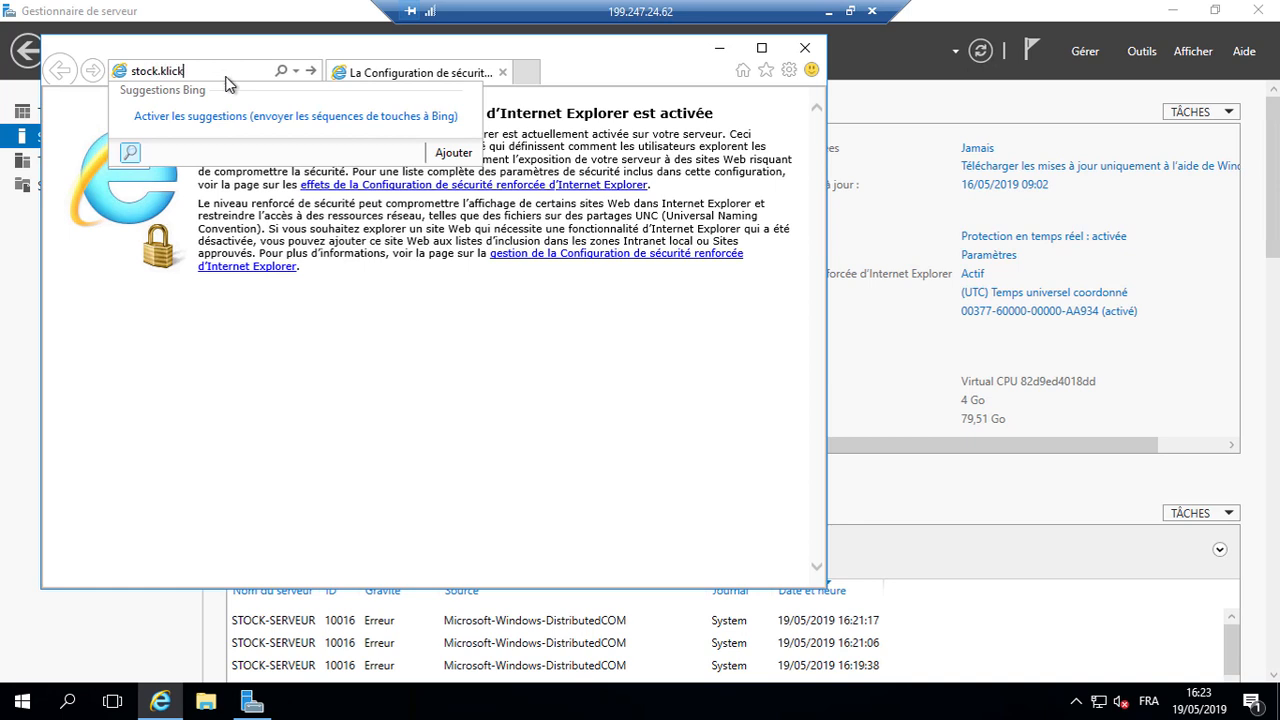
type(".app")
key("Return")
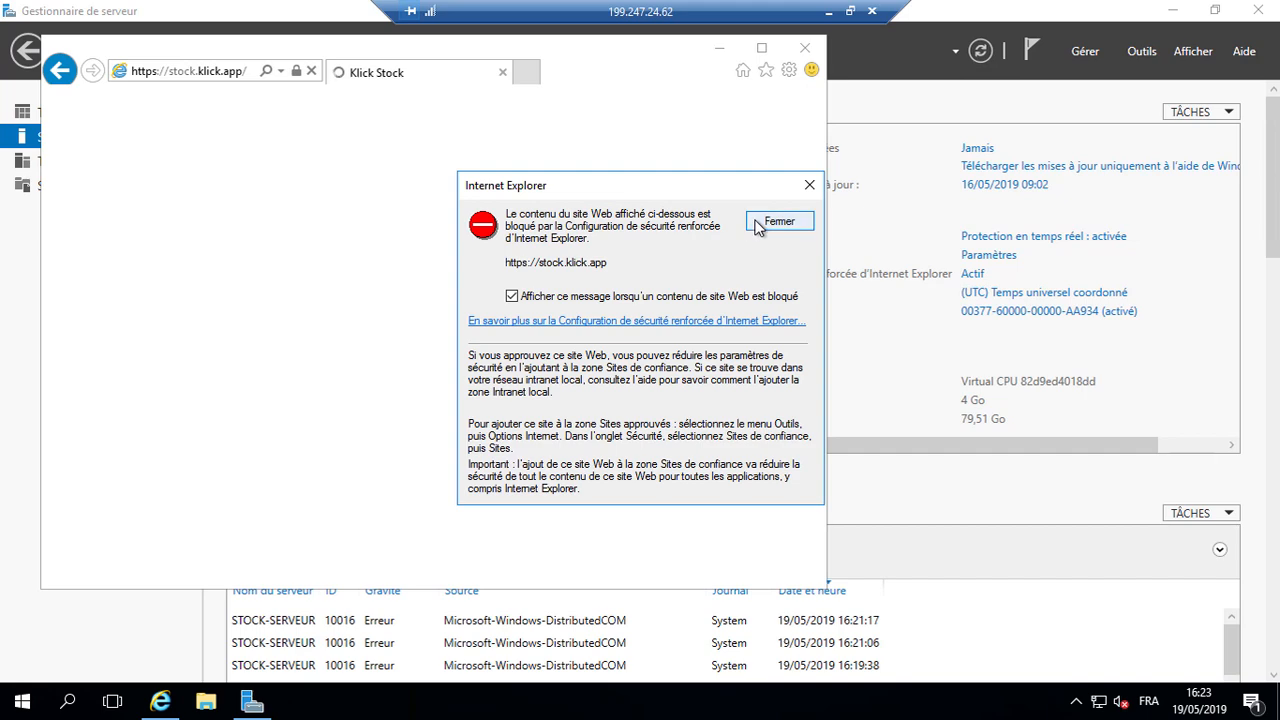
left_click(762, 222)
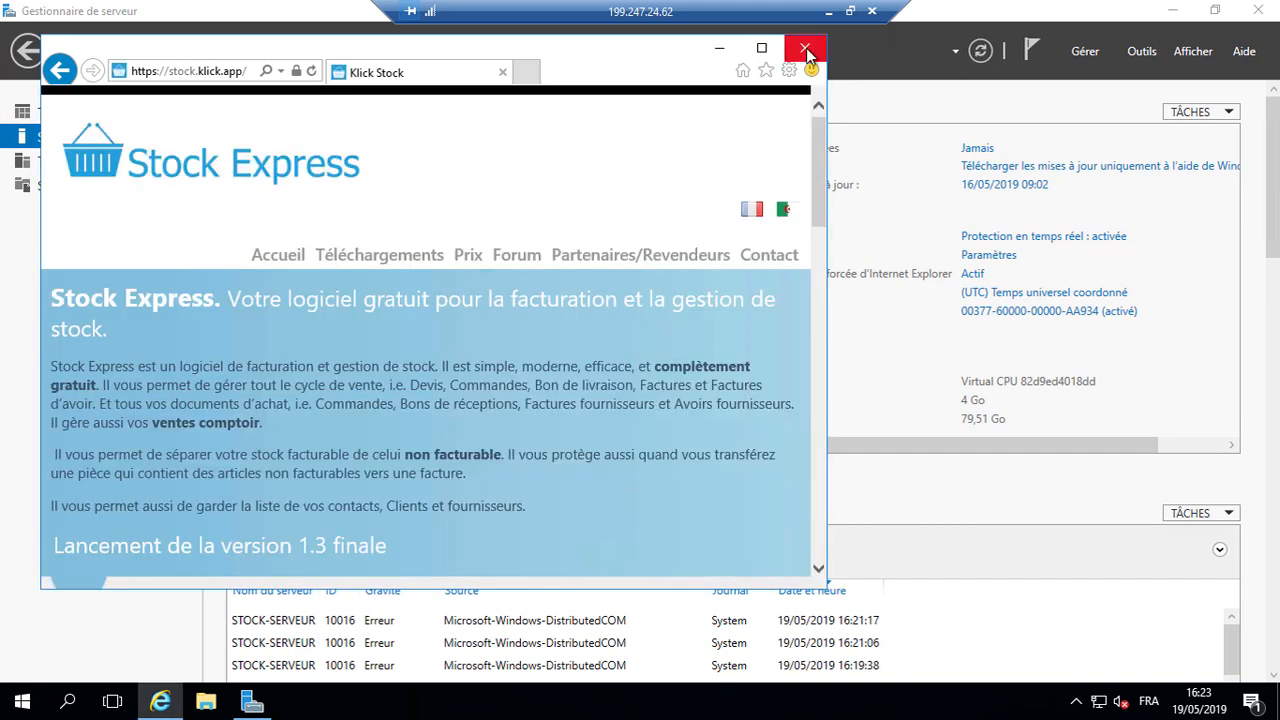
left_click(806, 48)
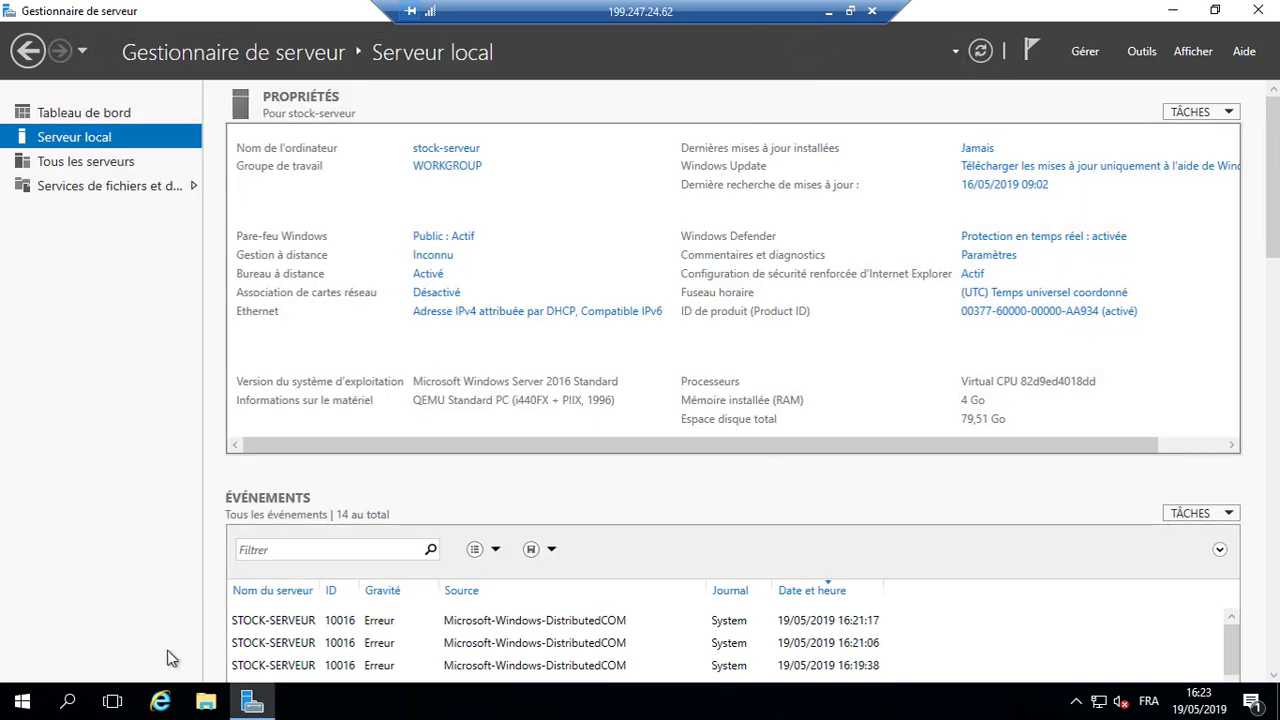
left_click(160, 701)
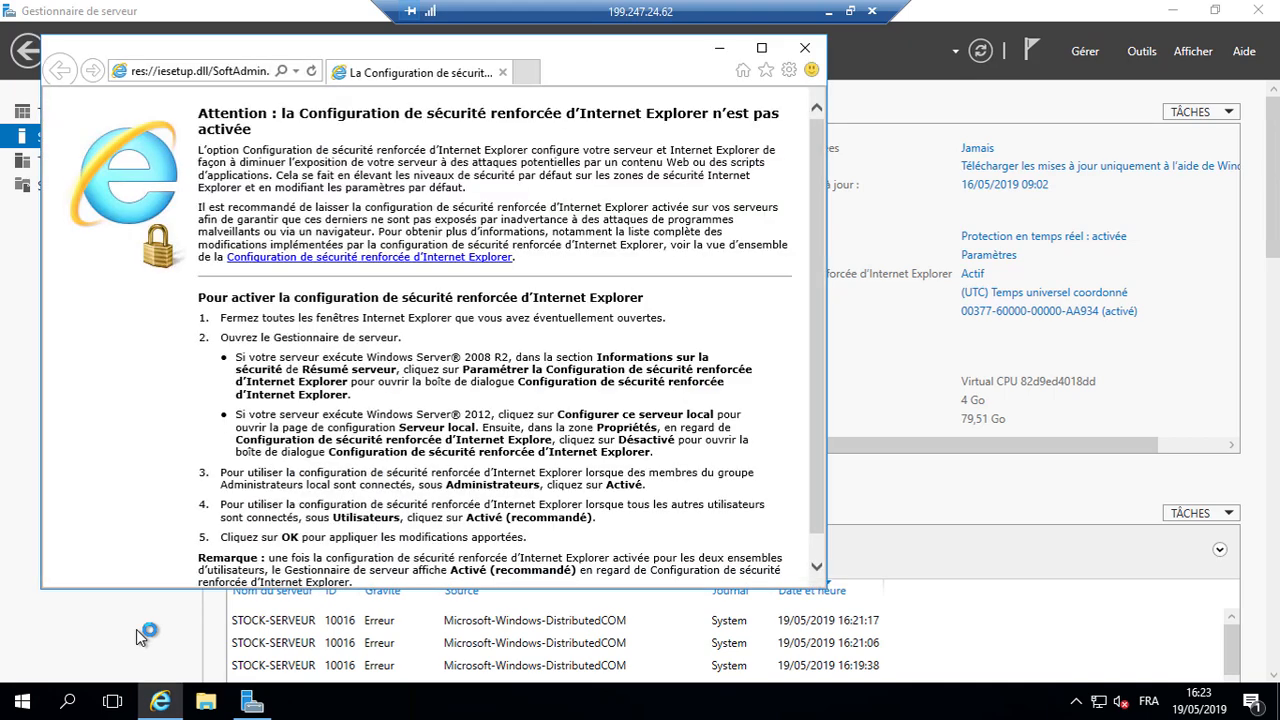
Step: Download the Stock Standard Serveur installer from the Téléchargements page, save it and run it
key("alt+d")
type("stock")
key("Return")
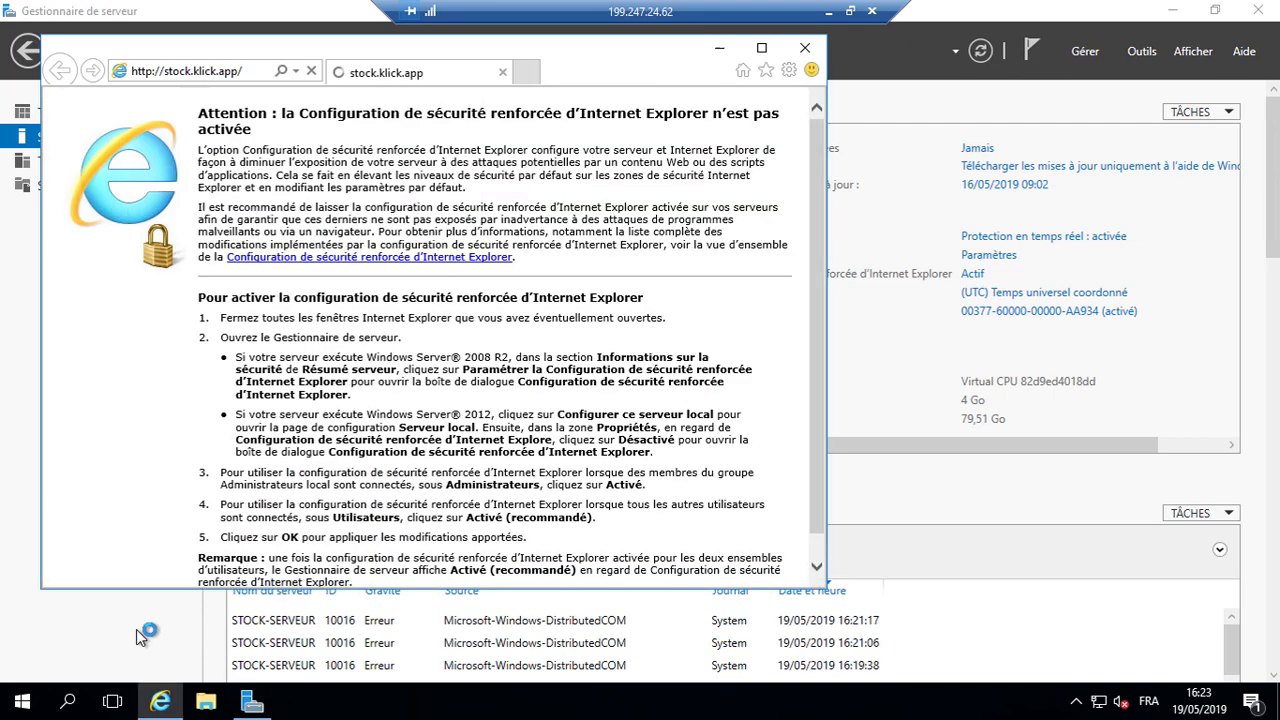
left_click(385, 247)
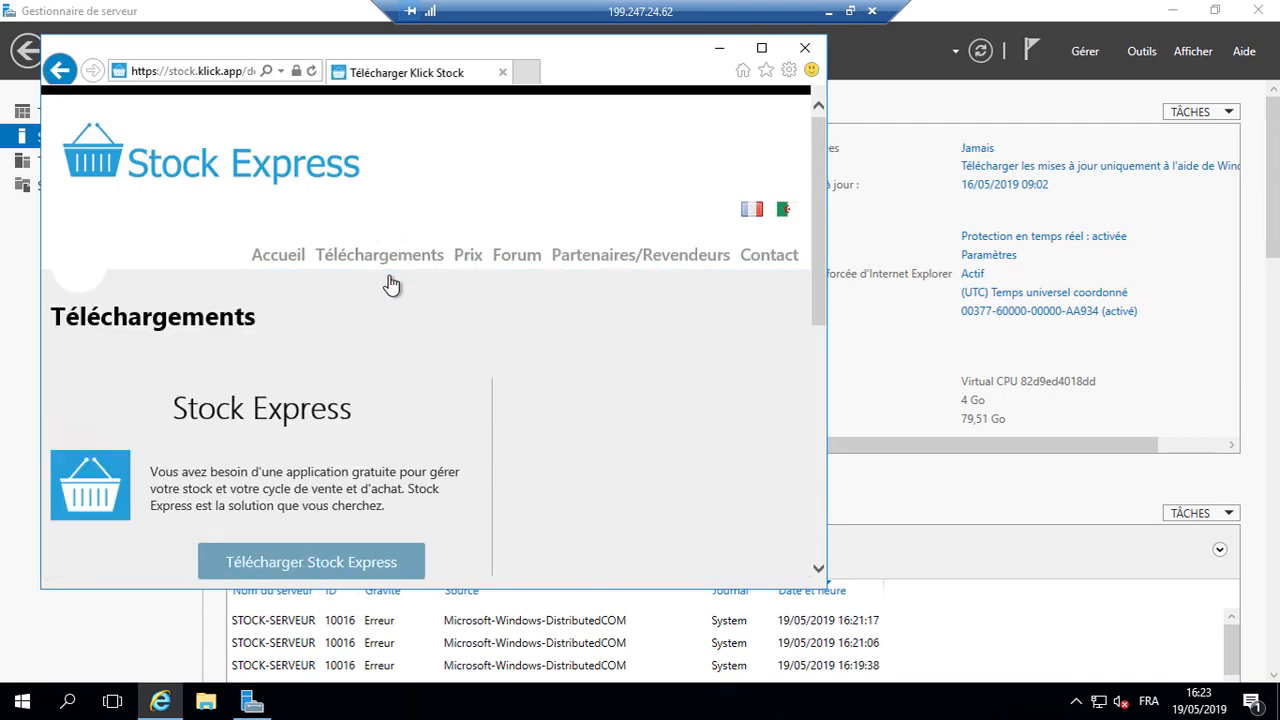
scroll(420, 330, "down", 6)
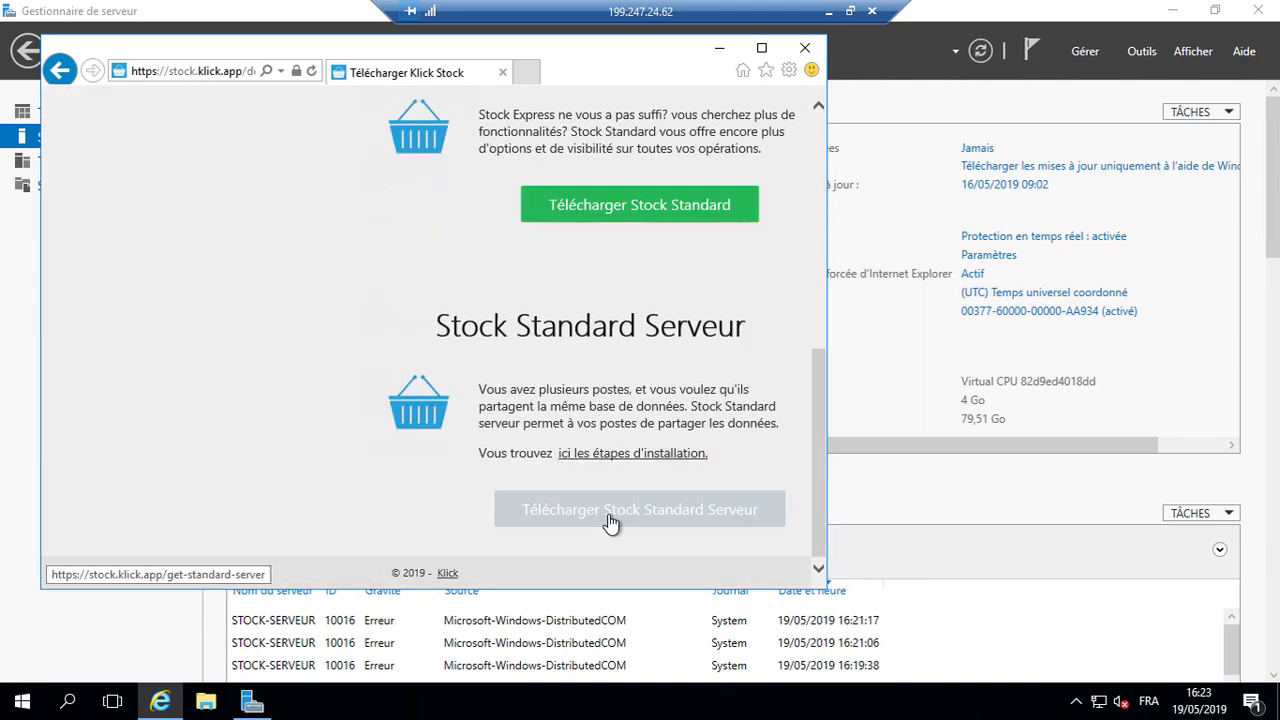
left_click(611, 520)
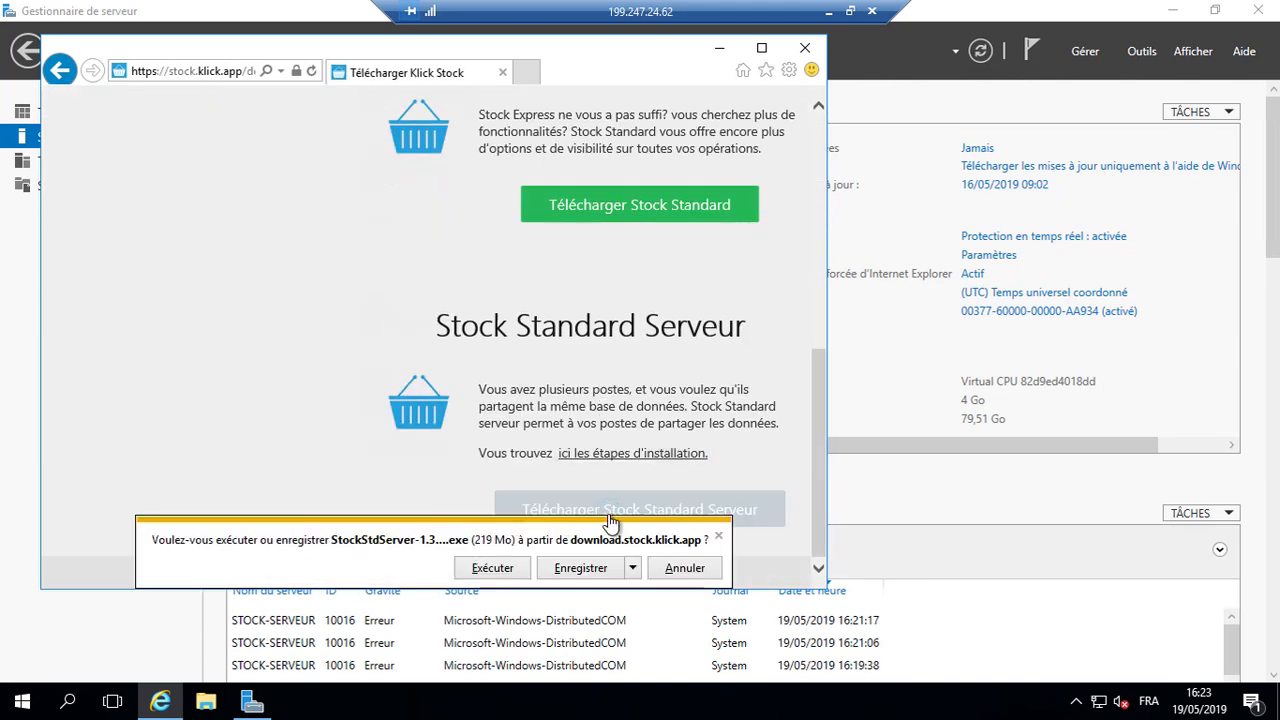
left_click(581, 570)
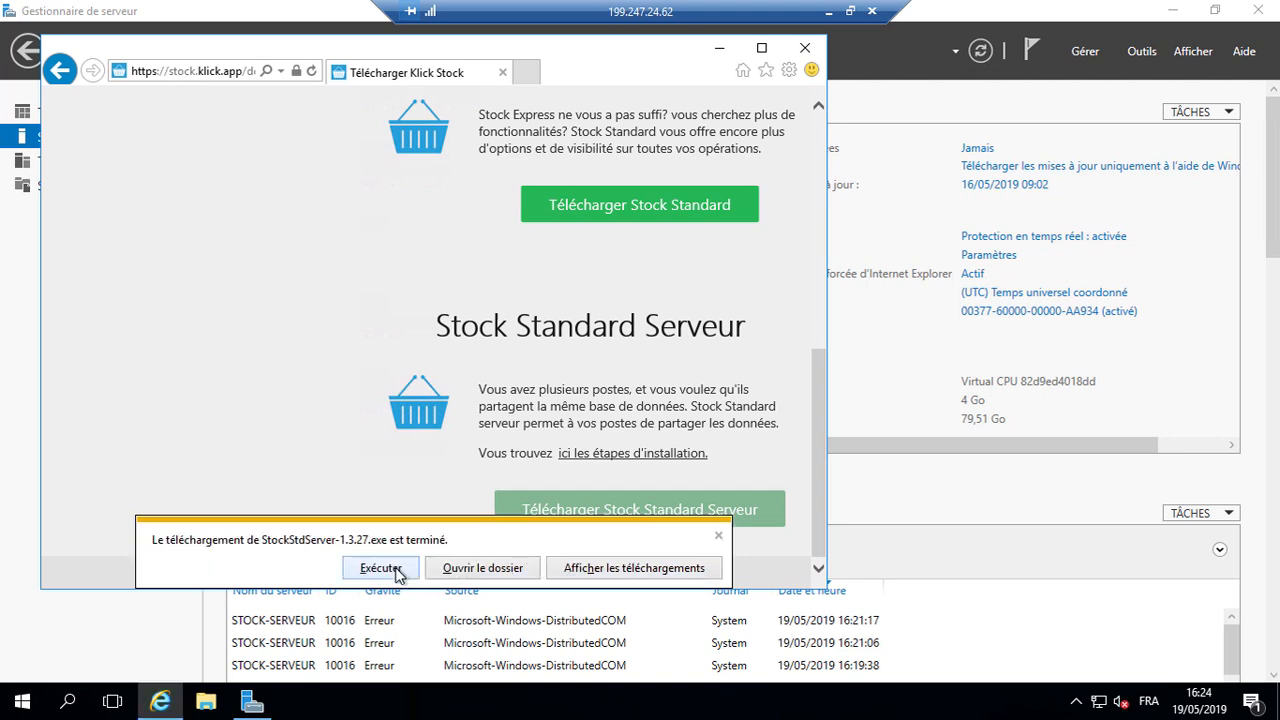
left_click(381, 568)
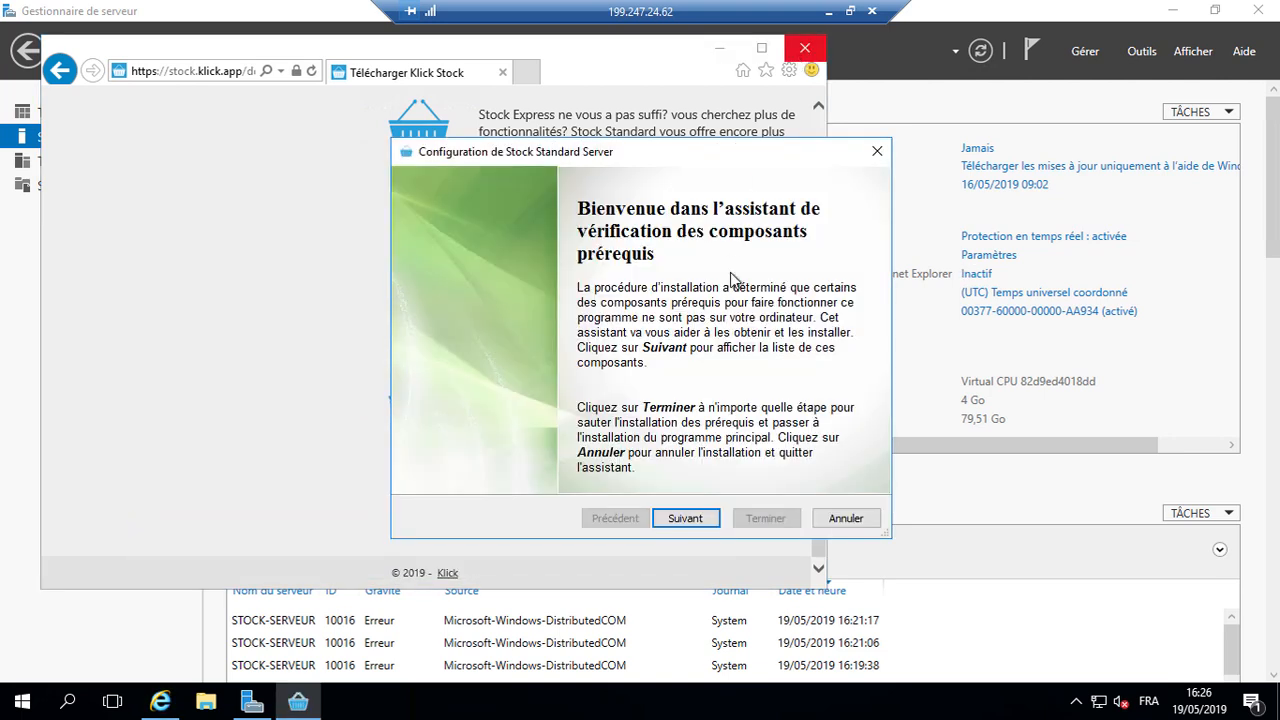
Step: Download and install the listed prerequisites, approving the installer; .NET Framework 3.5 fails
left_click(686, 518)
left_click(698, 524)
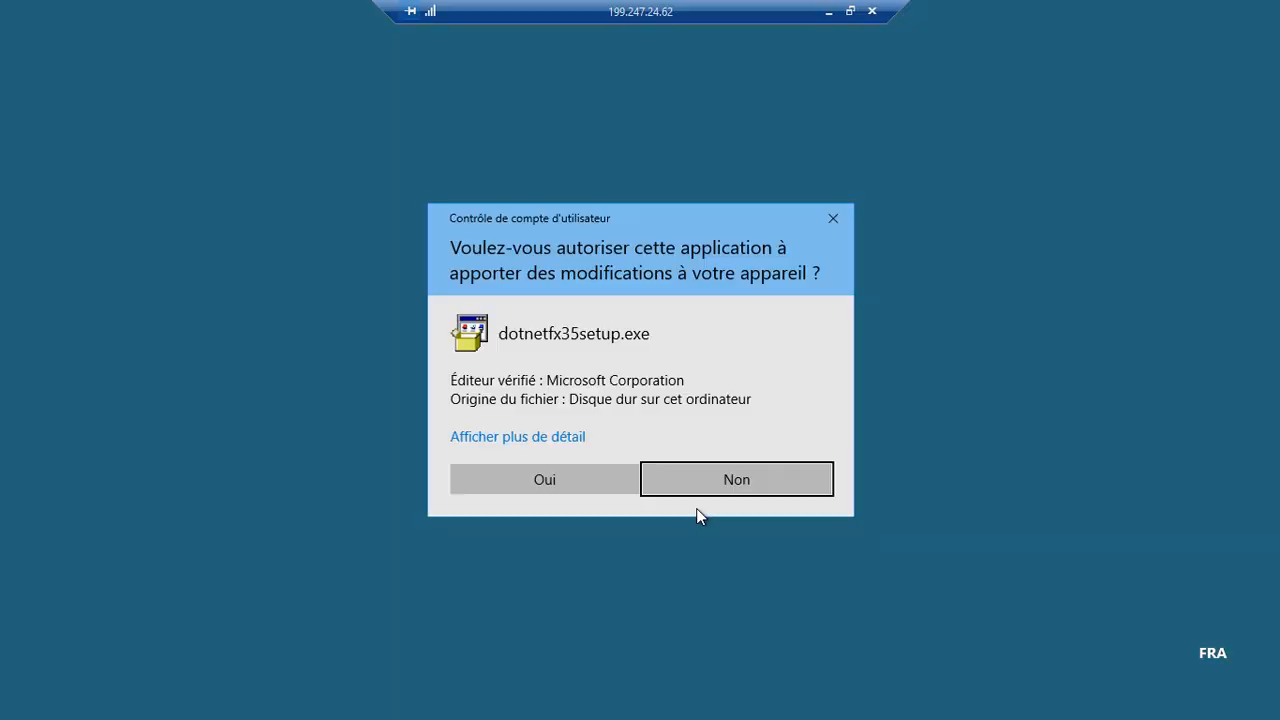
left_click(556, 479)
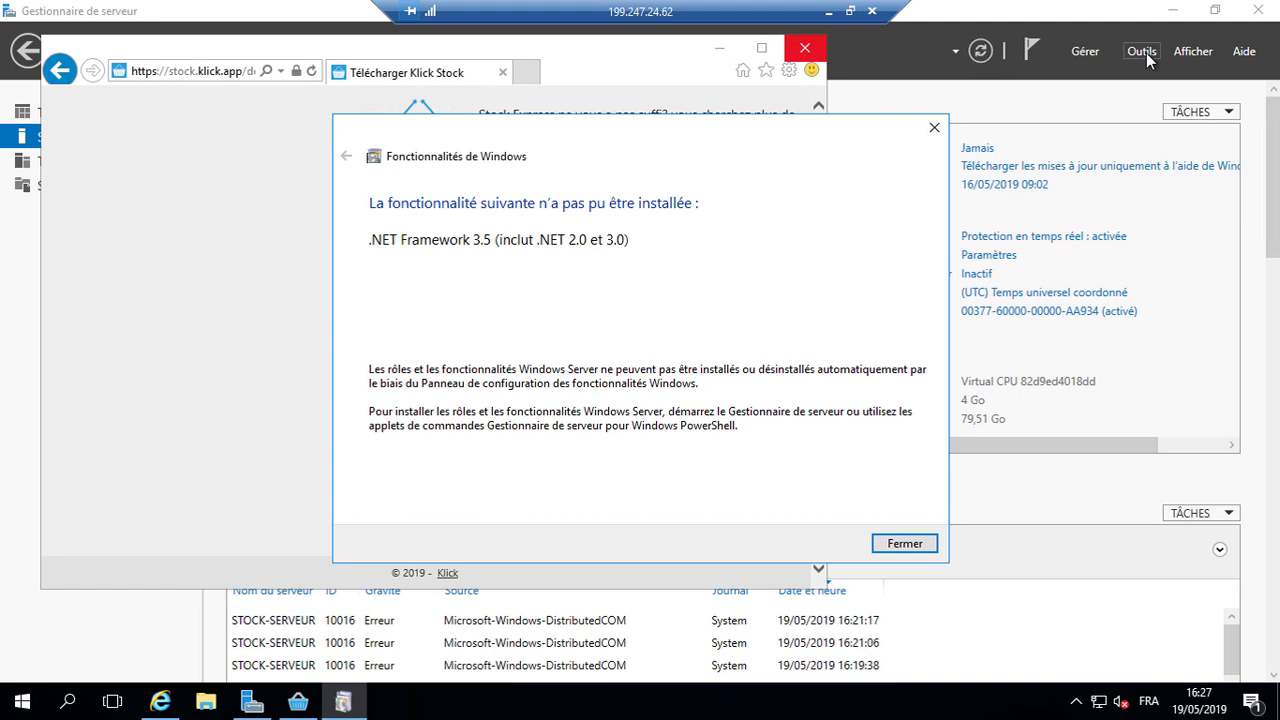
left_click(1088, 55)
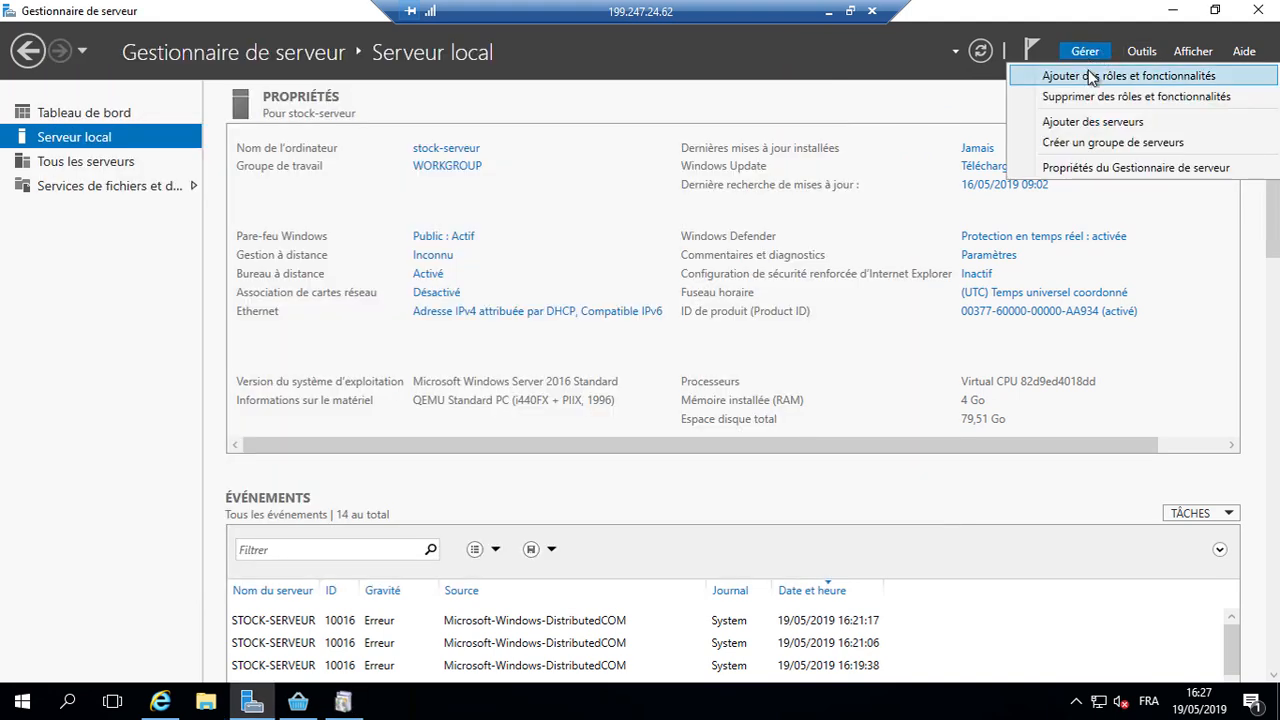
Step: Install the .NET Framework 3.5 Features through the Add Roles and Features wizard
left_click(1092, 78)
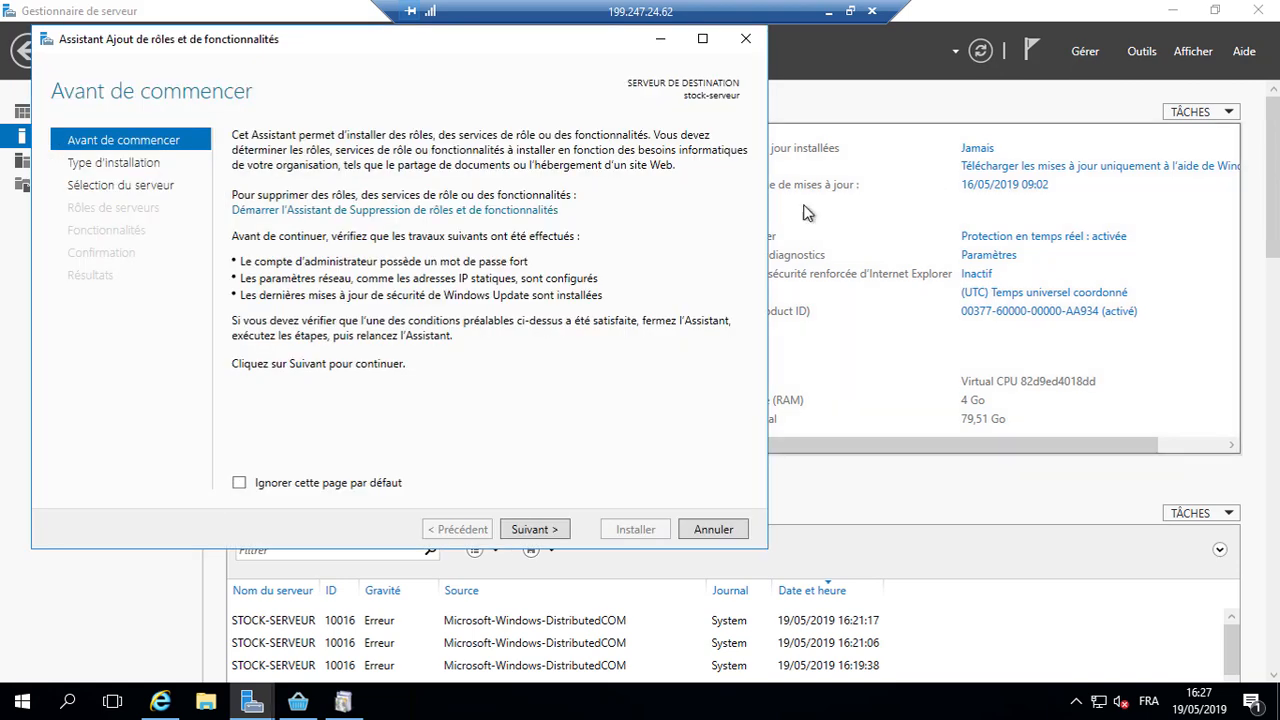
left_click(543, 527)
left_click(548, 530)
left_click(549, 530)
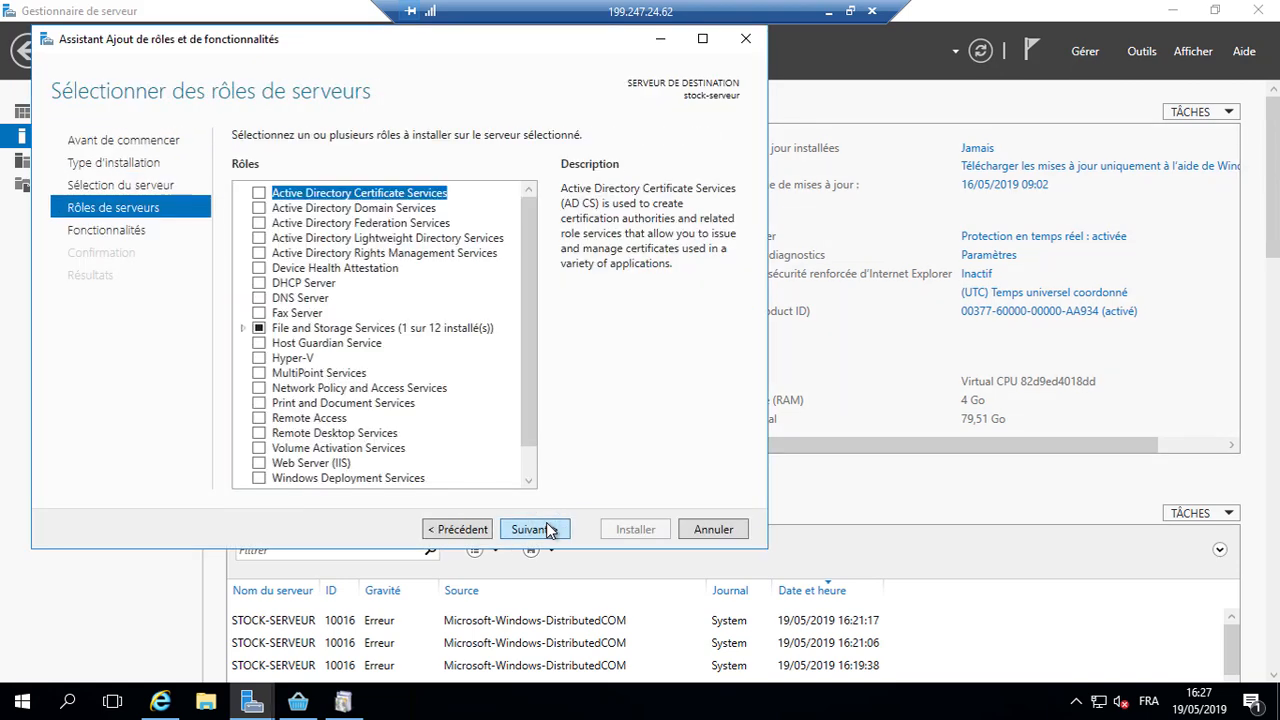
left_click(549, 530)
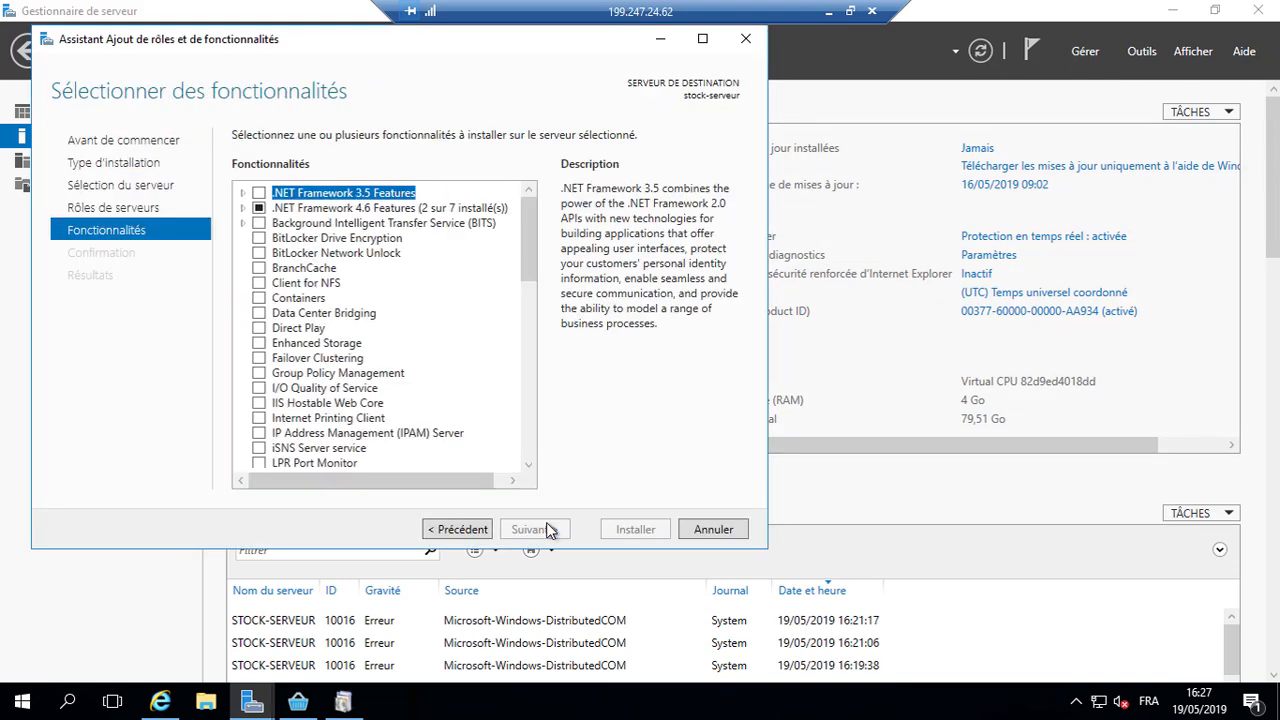
left_click(258, 194)
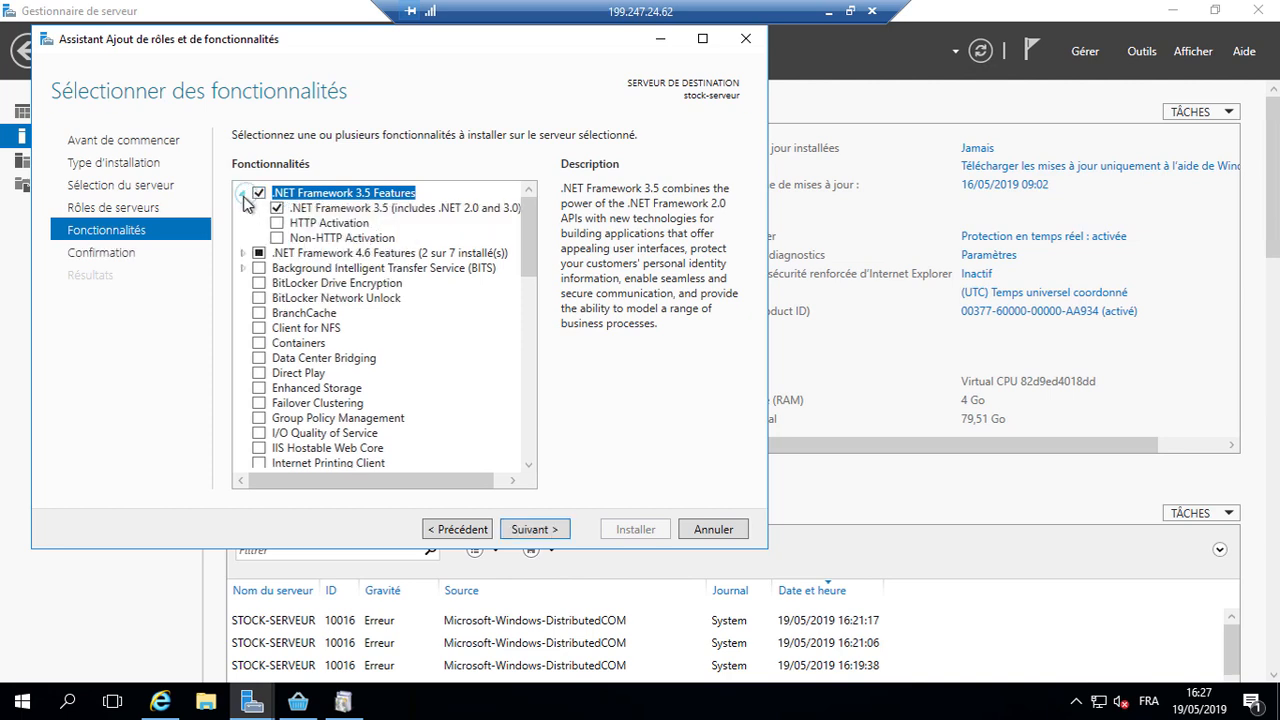
left_click(531, 529)
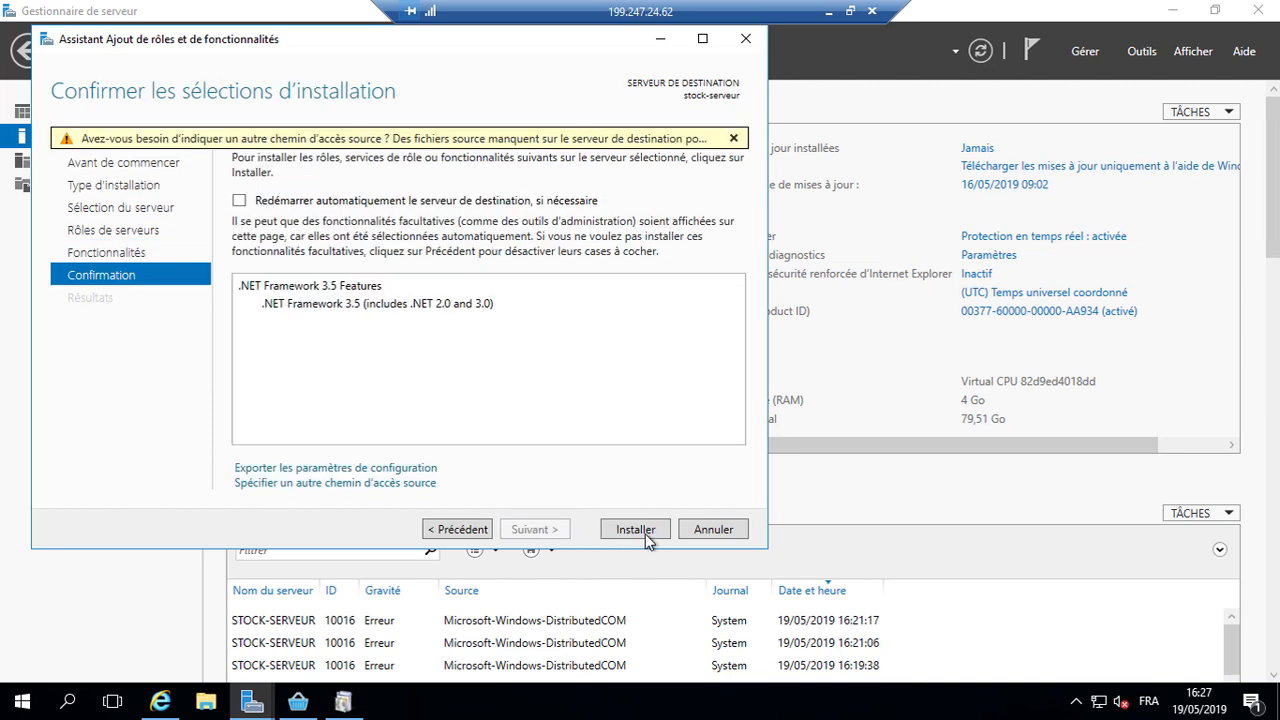
left_click(645, 534)
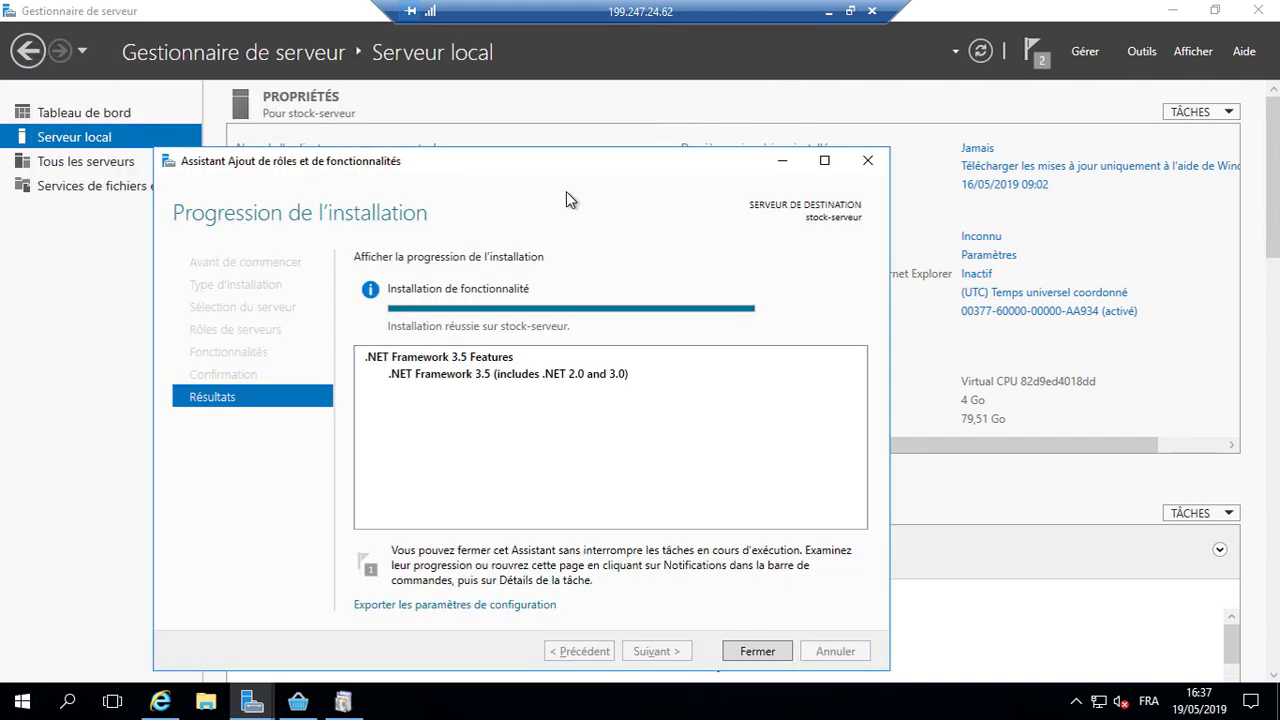
left_click(746, 646)
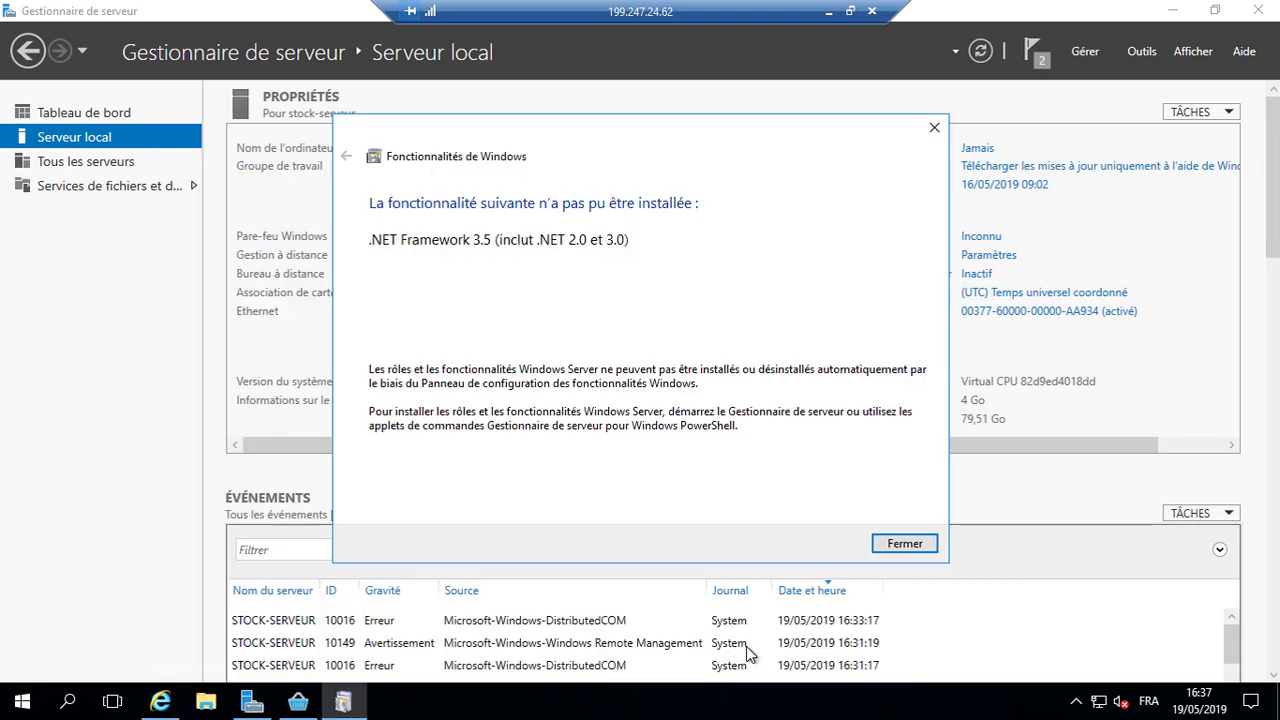
Step: Complete the SQL Server 2014 and Stock Standard Server installation, then close Server Manager
left_click(904, 544)
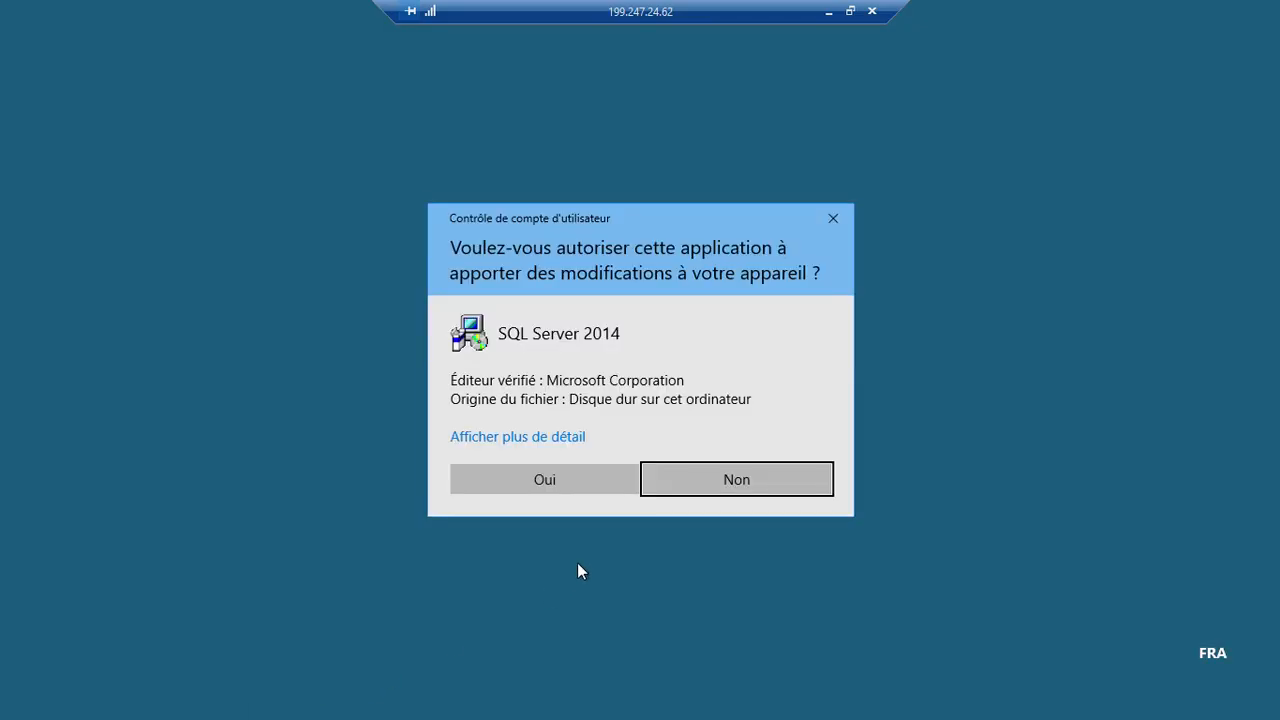
left_click(594, 484)
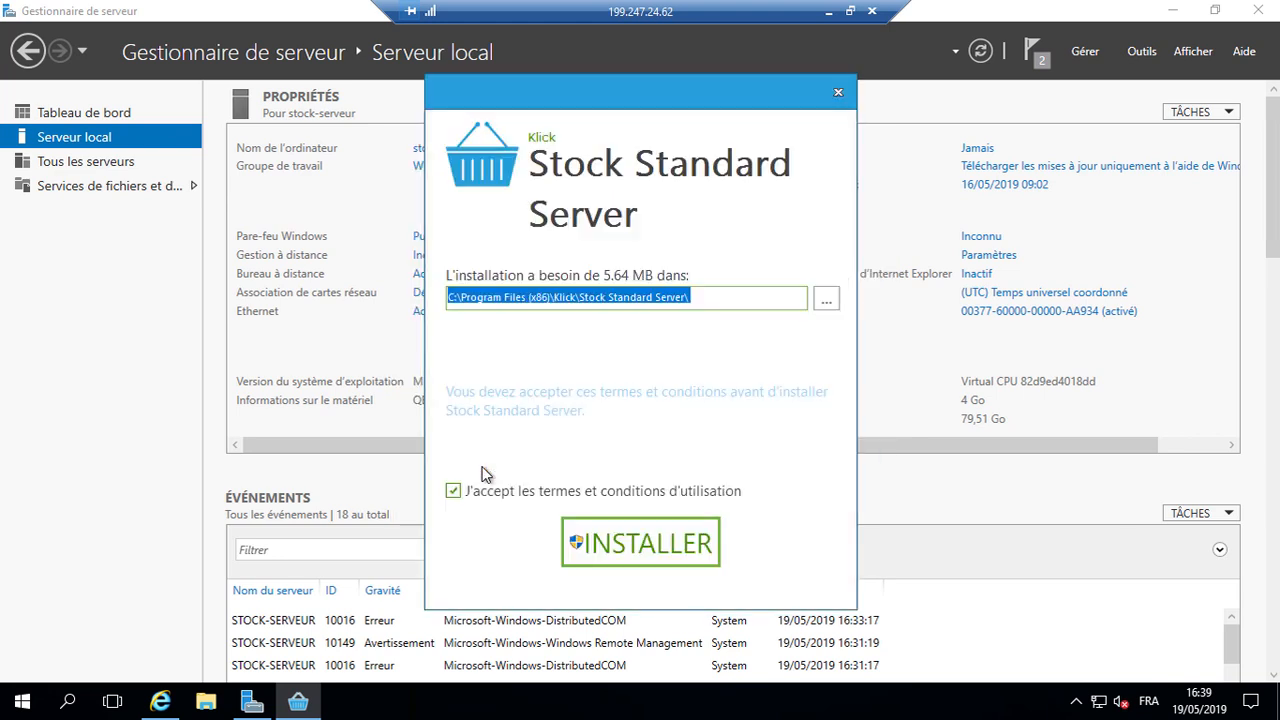
left_click(588, 538)
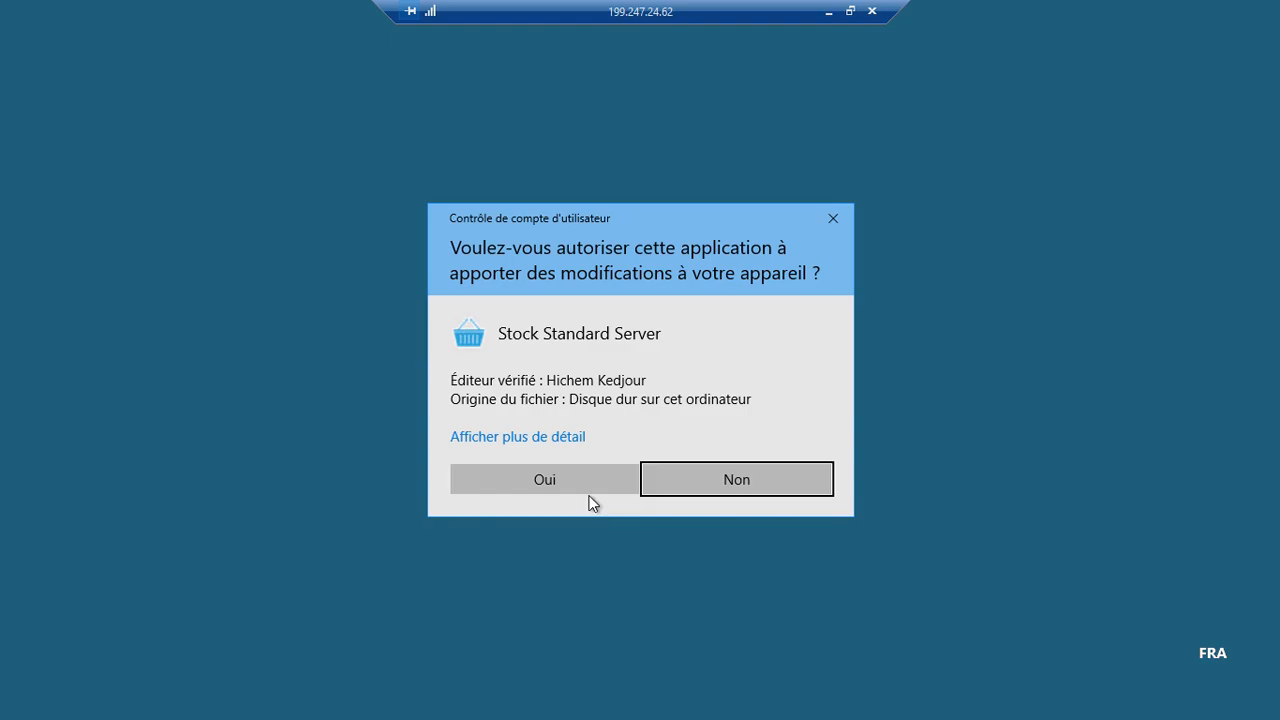
left_click(591, 496)
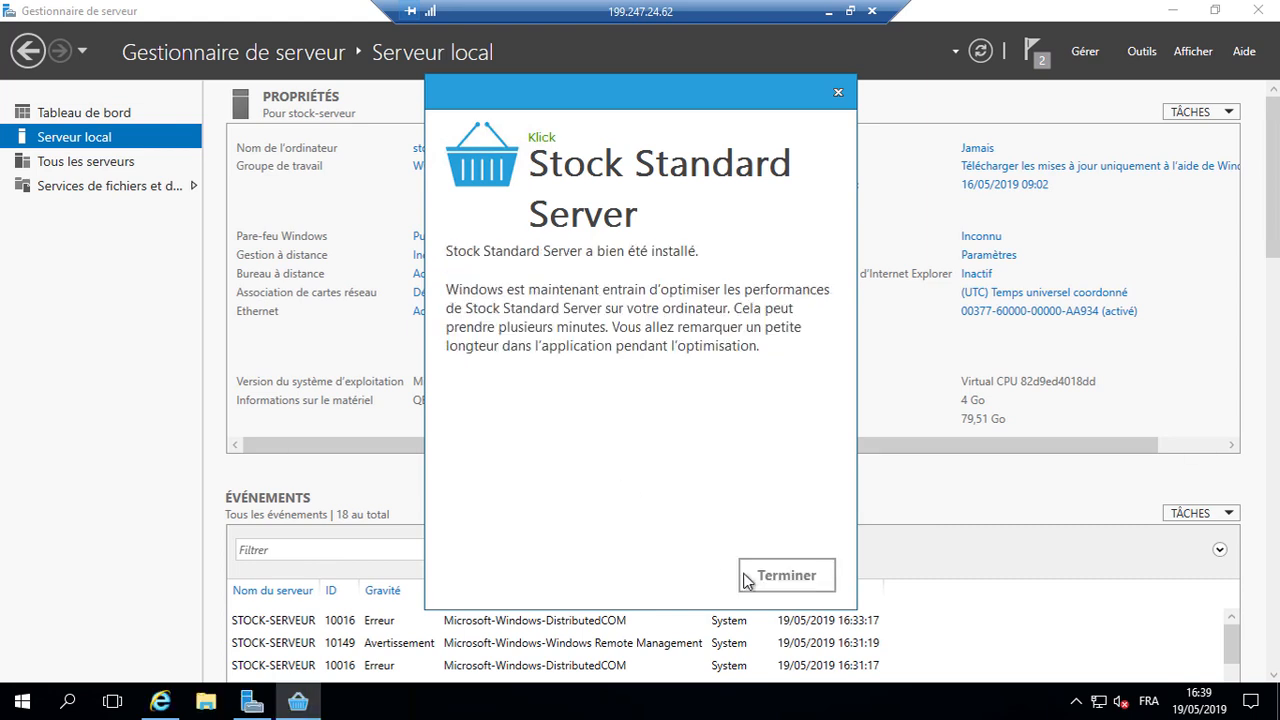
left_click(748, 578)
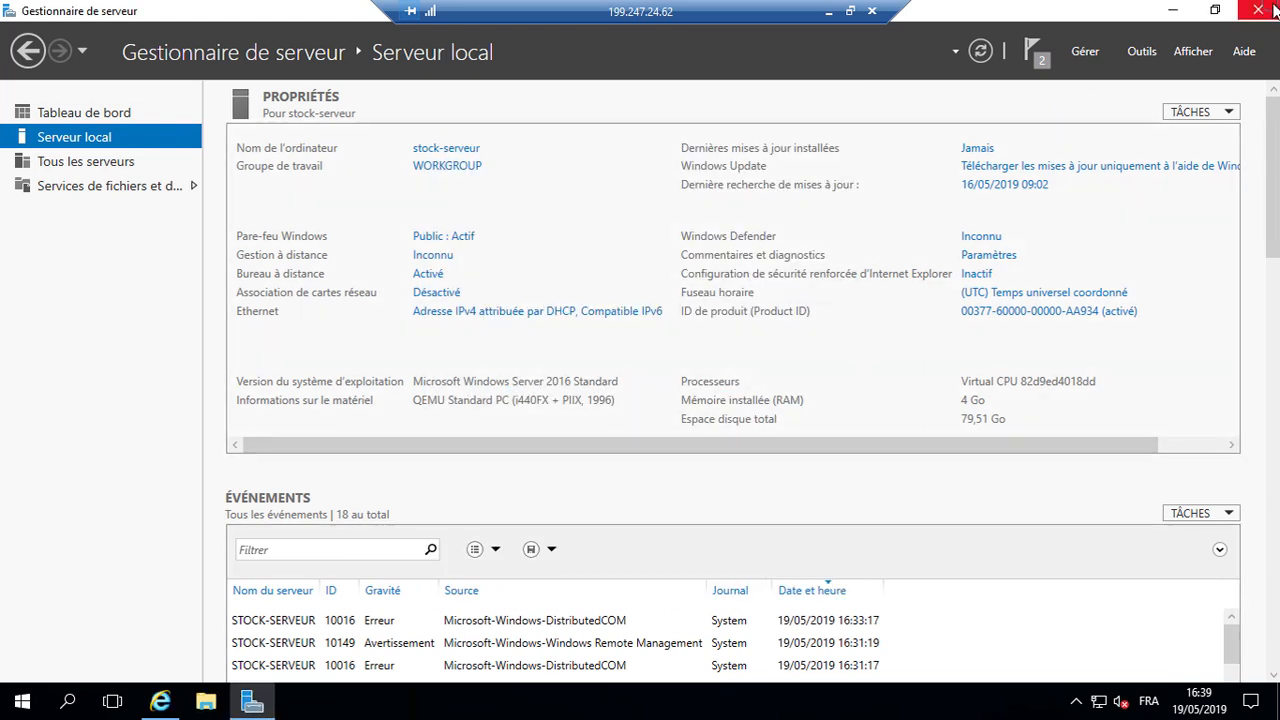
left_click(1274, 9)
Step: Close the download page, run Stock Server Config with admin approval, and disconnect the session
left_click(805, 49)
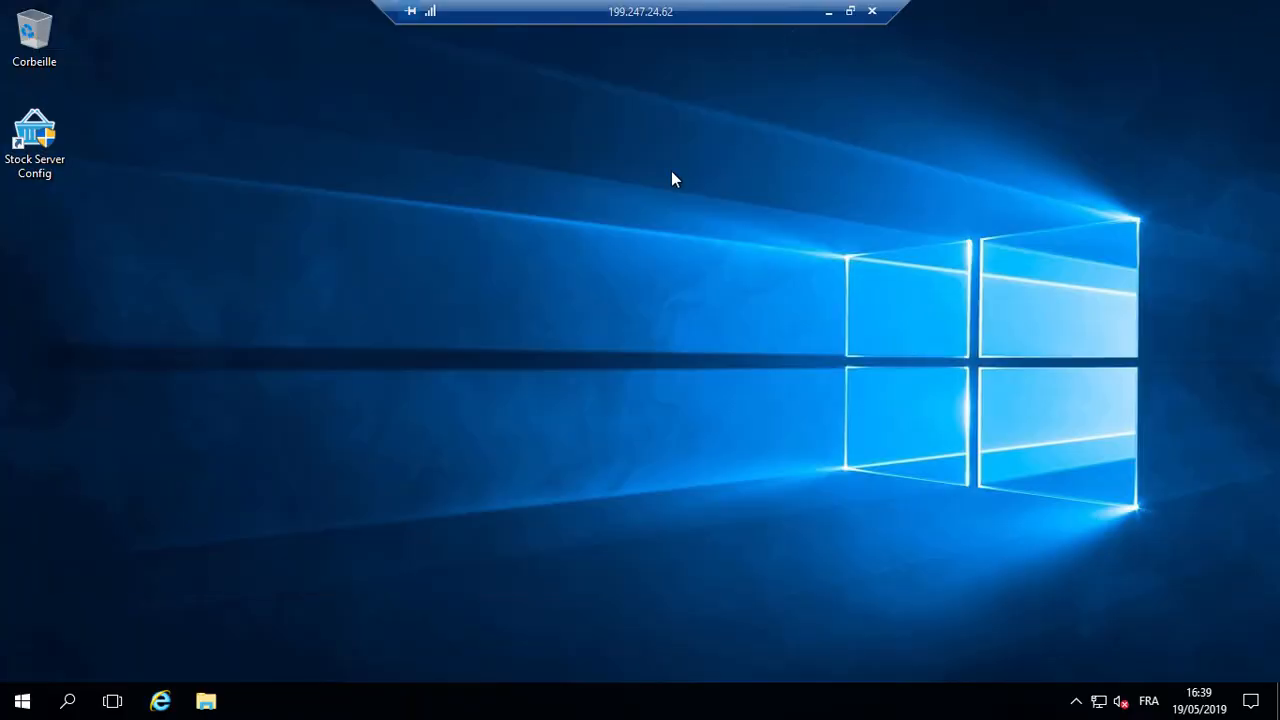
double_click(34, 140)
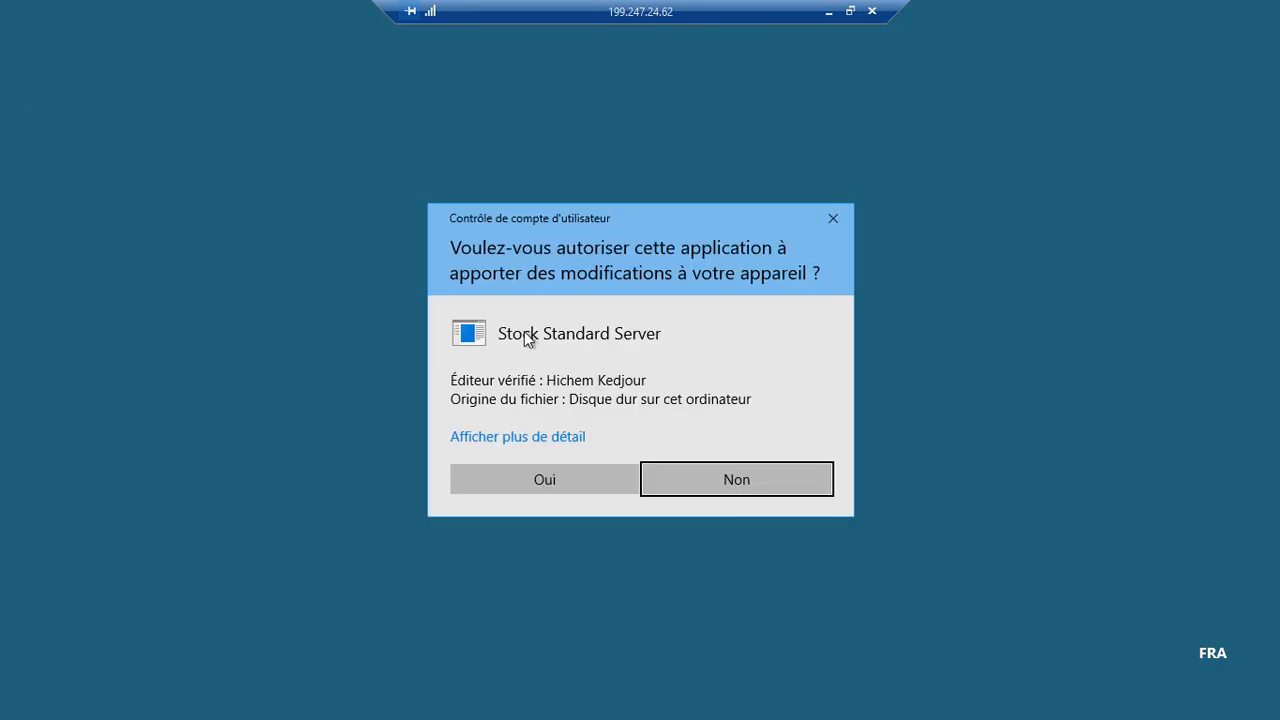
left_click(587, 476)
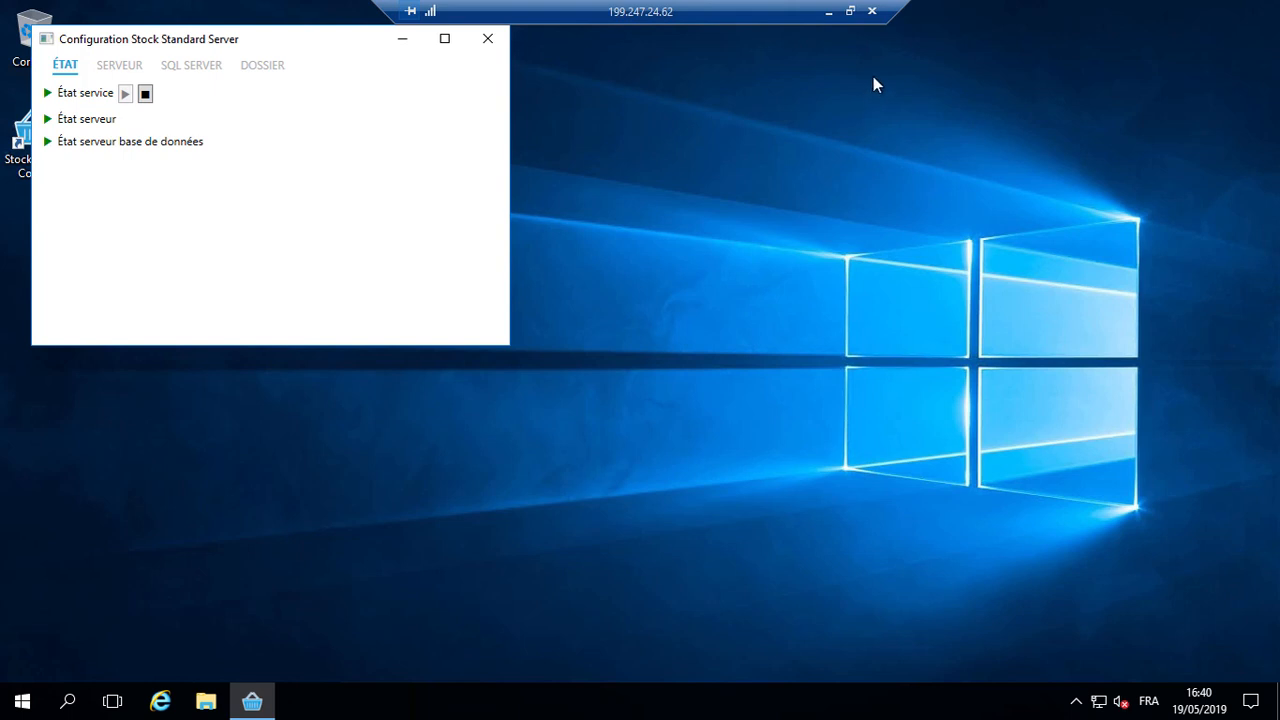
left_click(872, 11)
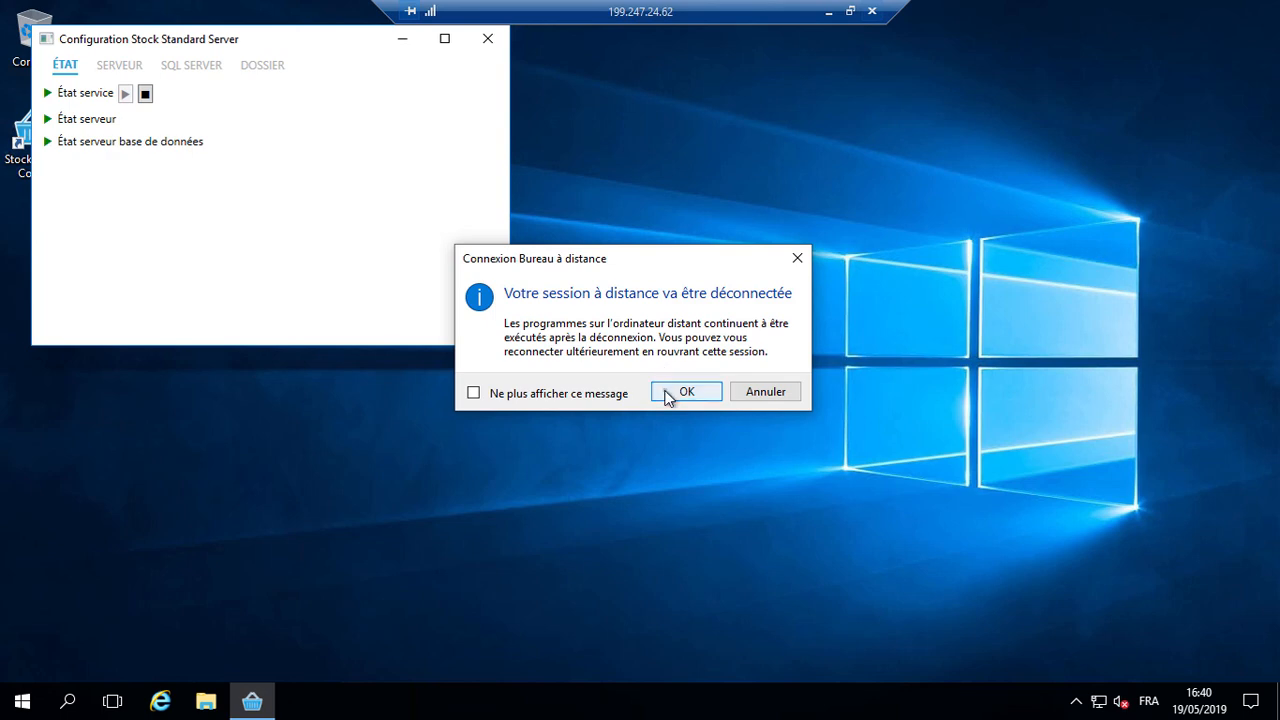
left_click(685, 392)
Step: In Command Prompt, run psping 199.247.24.62:6723 and stop it after the replies
key("super")
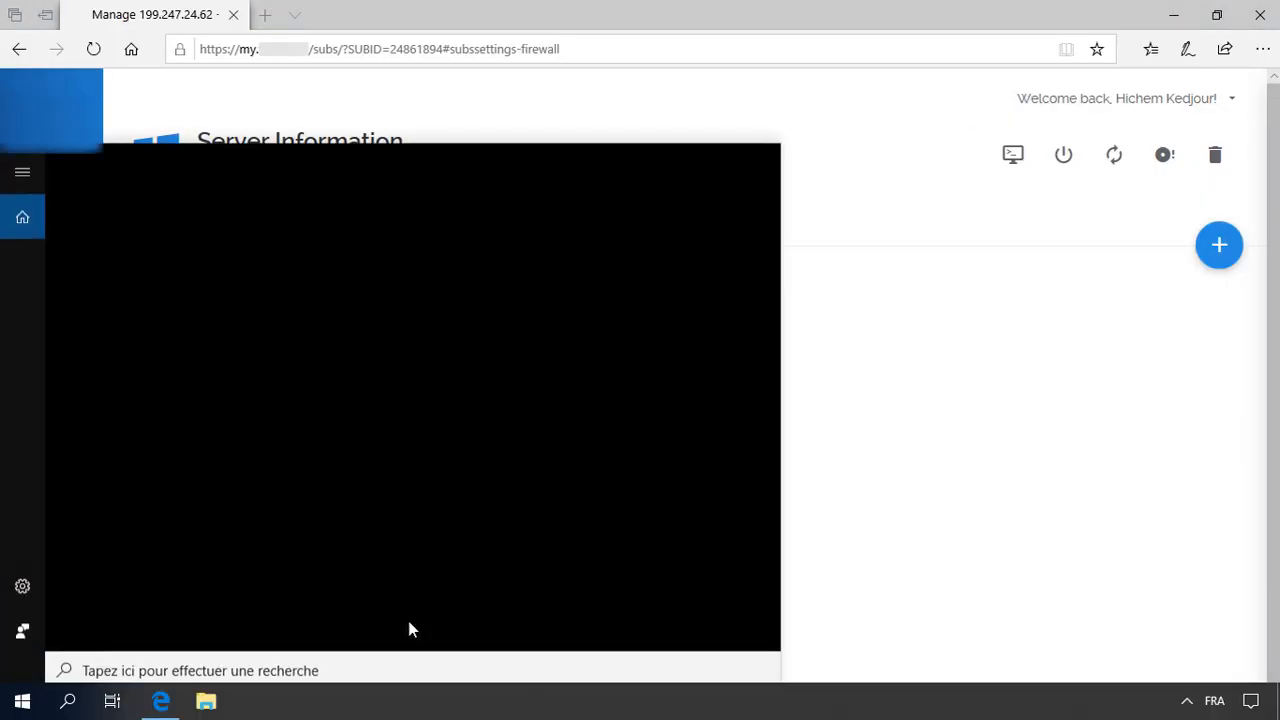
type("cmd")
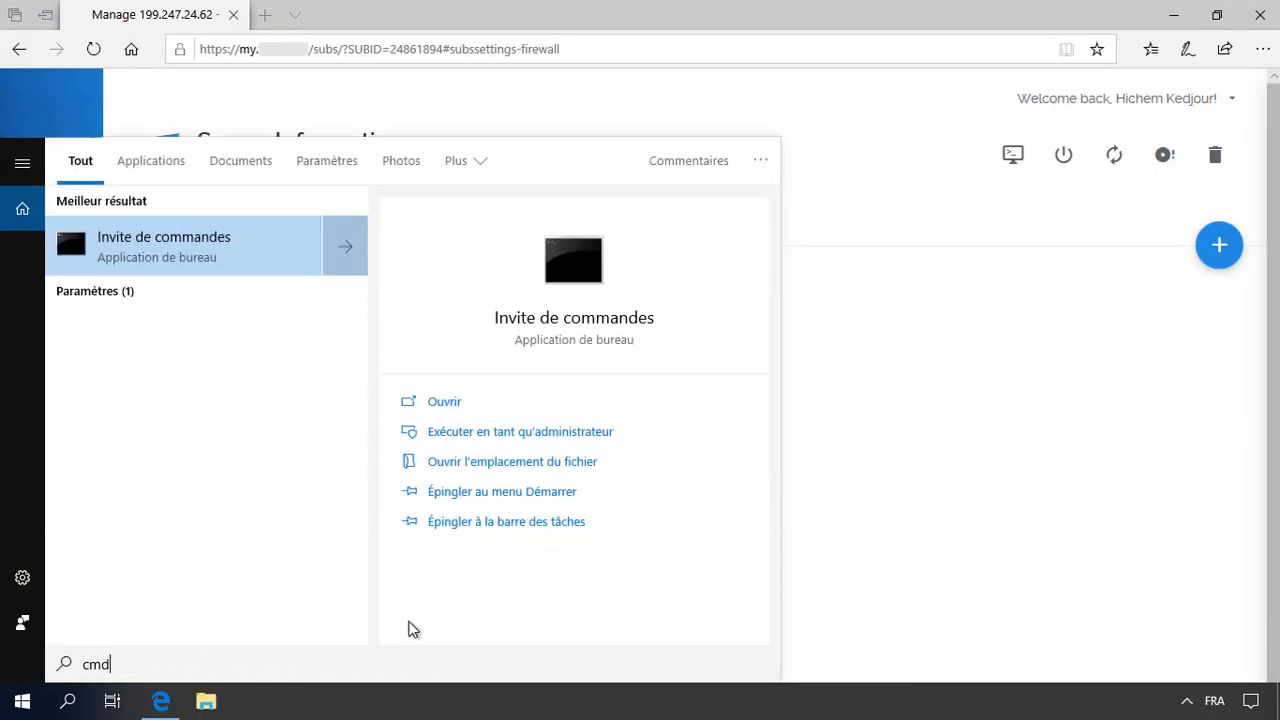
key("Return")
type("pspi")
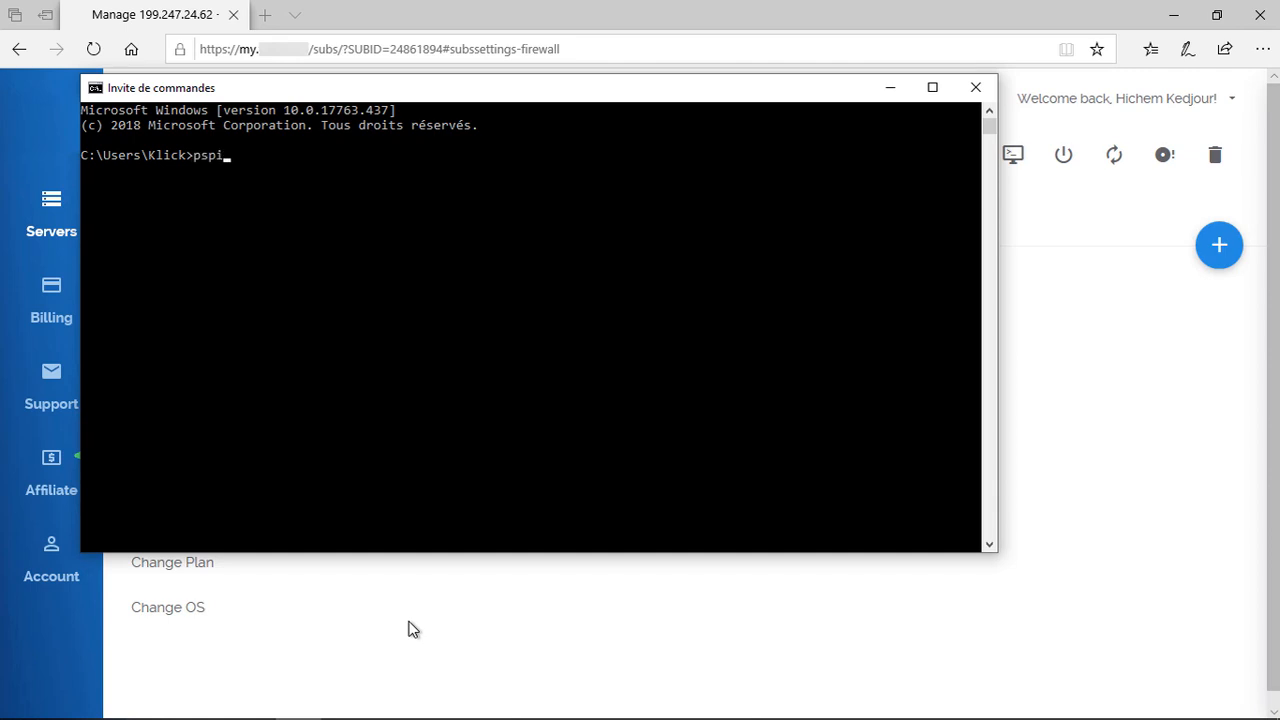
type("nt")
key("BackSpace")
type("g 199.247.24.62:67")
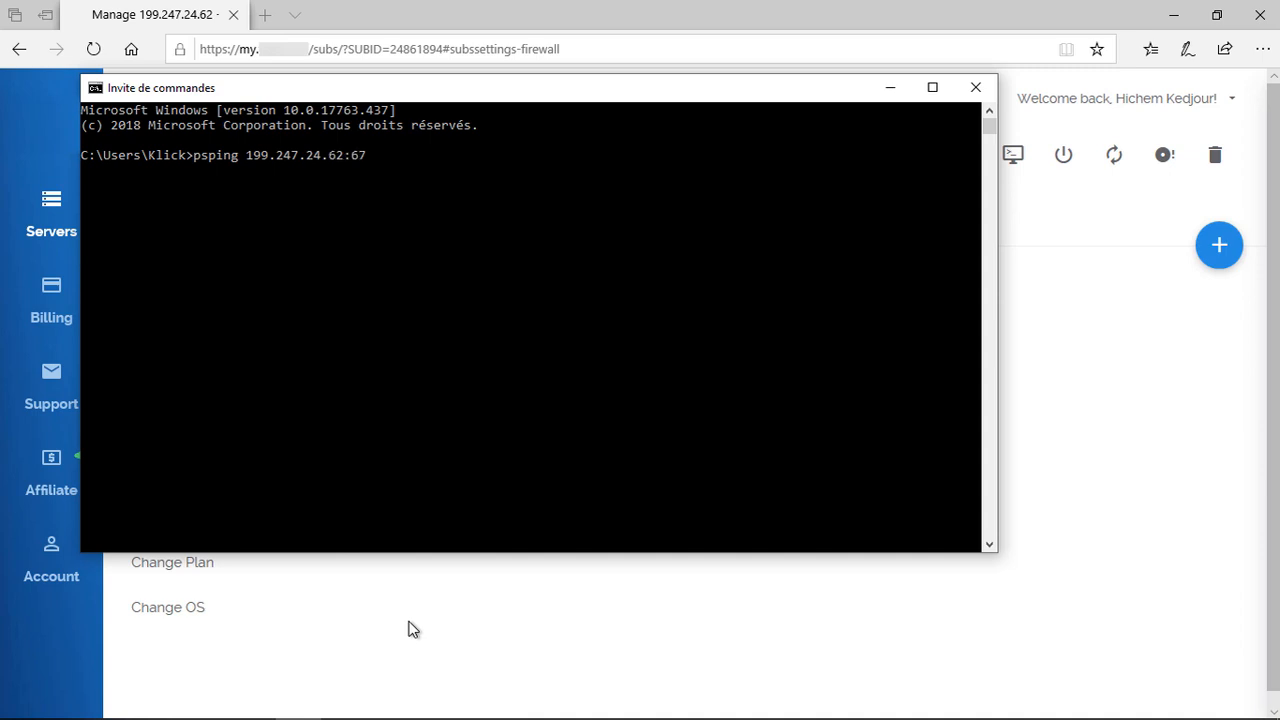
type("23")
key("Return")
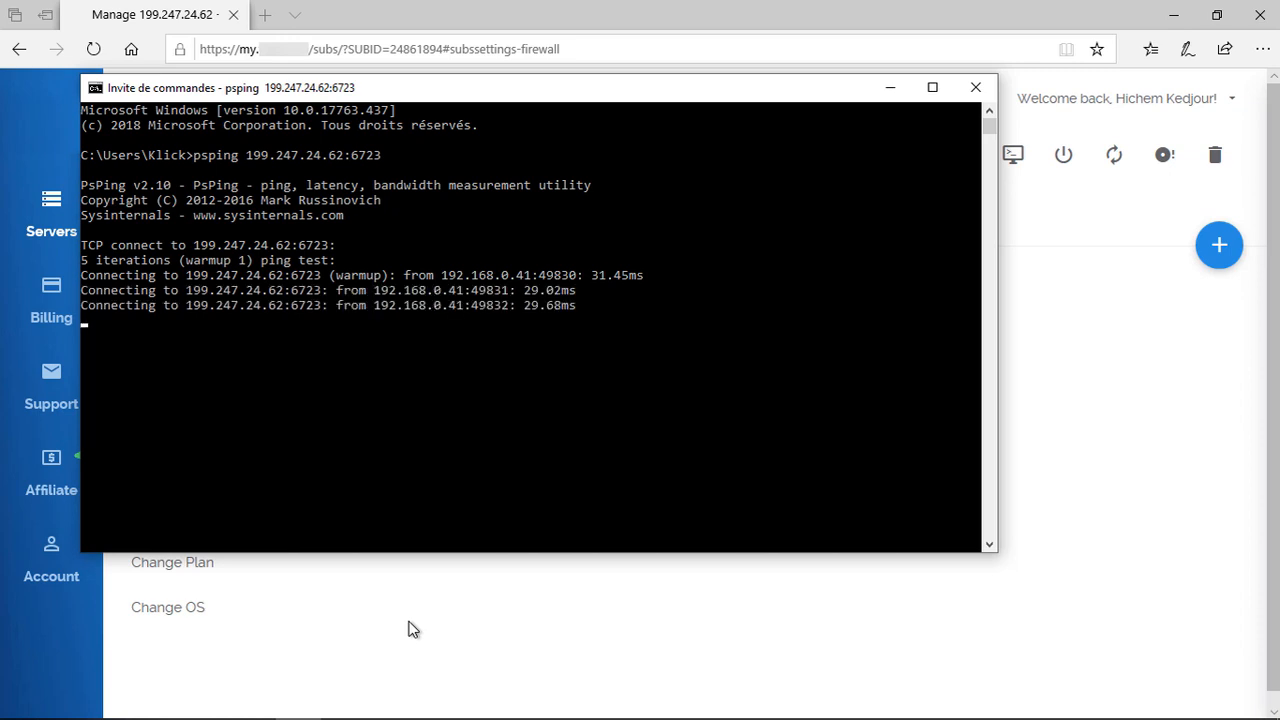
key("ctrl+c")
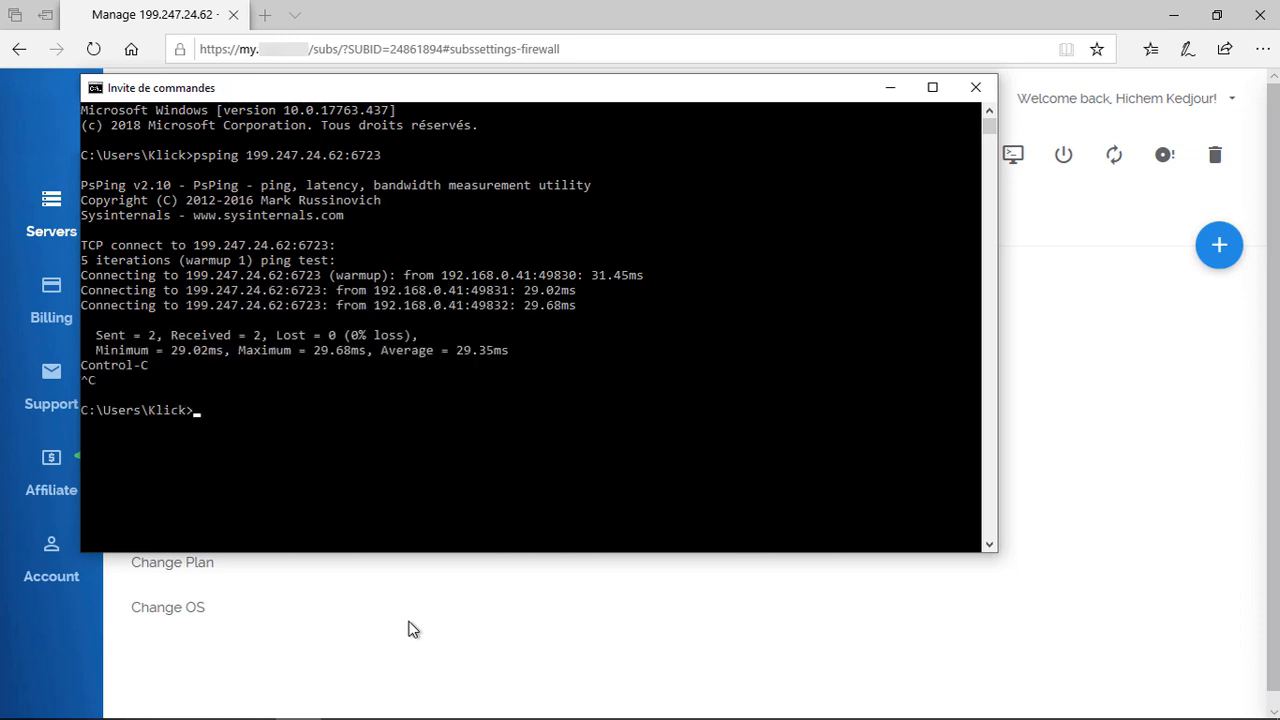
Step: Rerun the psping test against port 31031 and stop it after a few replies
key("Up")
key("BackSpace")
key("BackSpace")
key("BackSpace")
key("BackSpace")
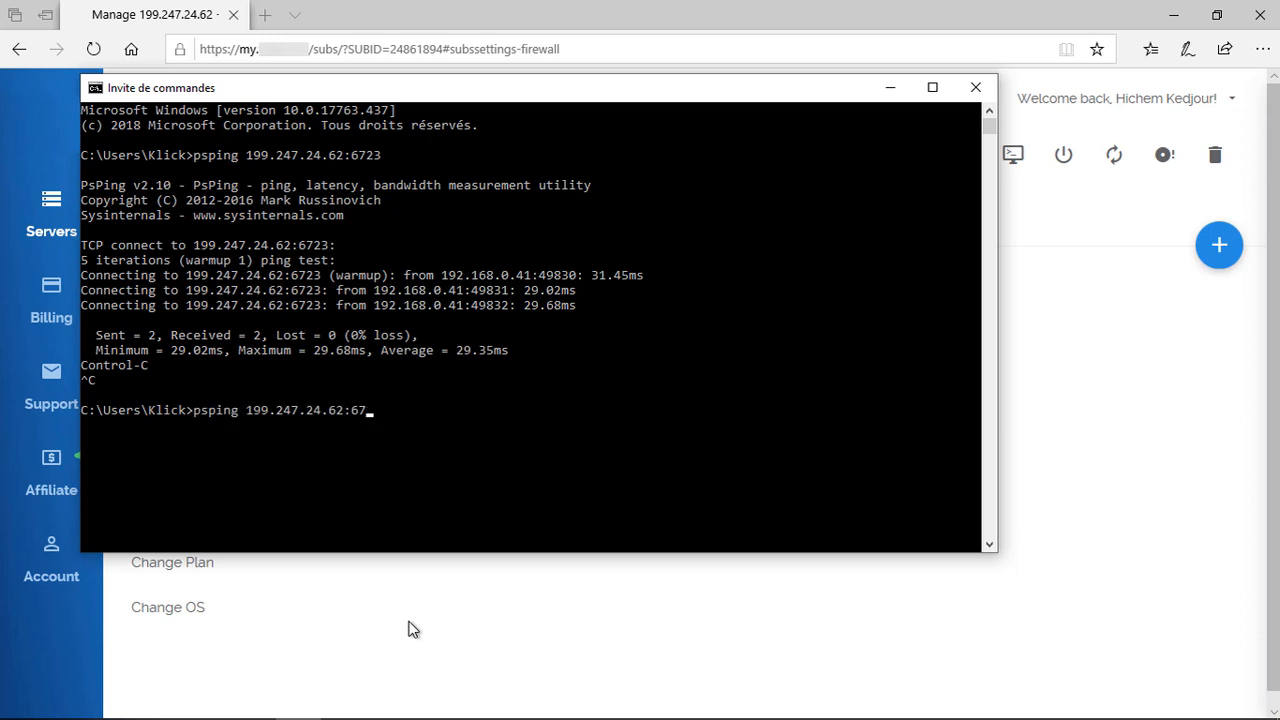
type("31031")
key("Return")
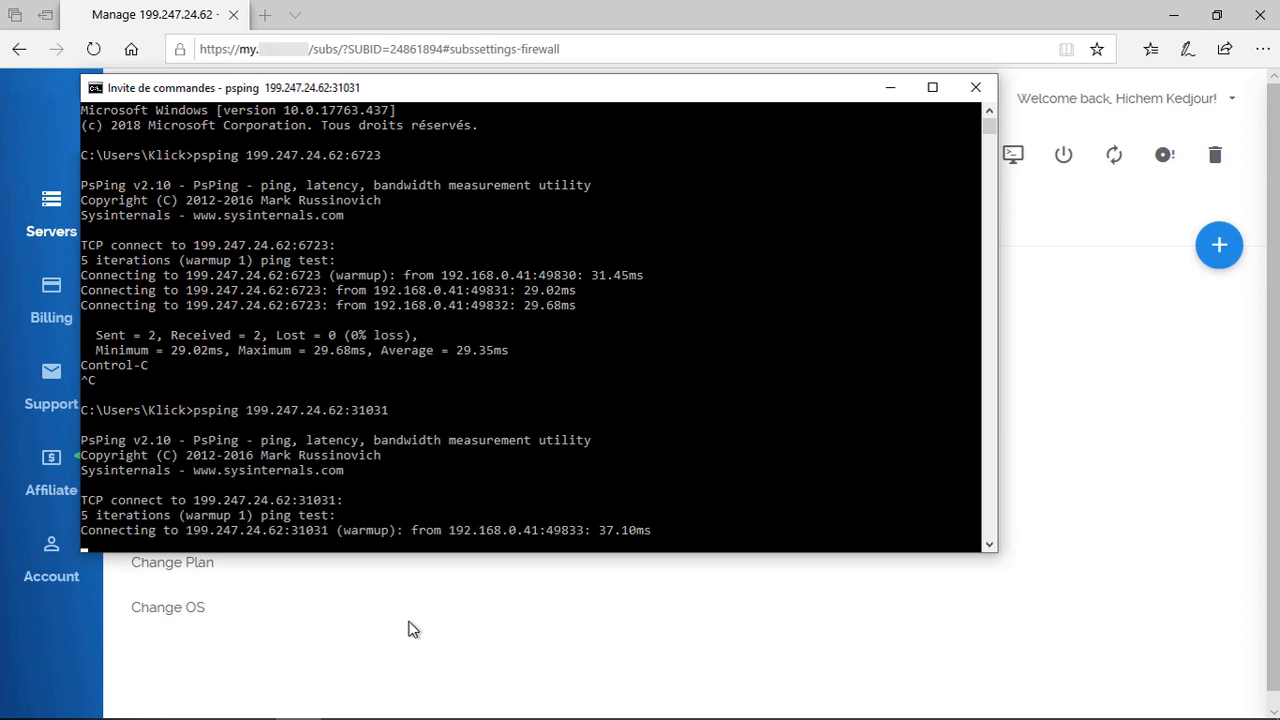
key("ctrl+c")
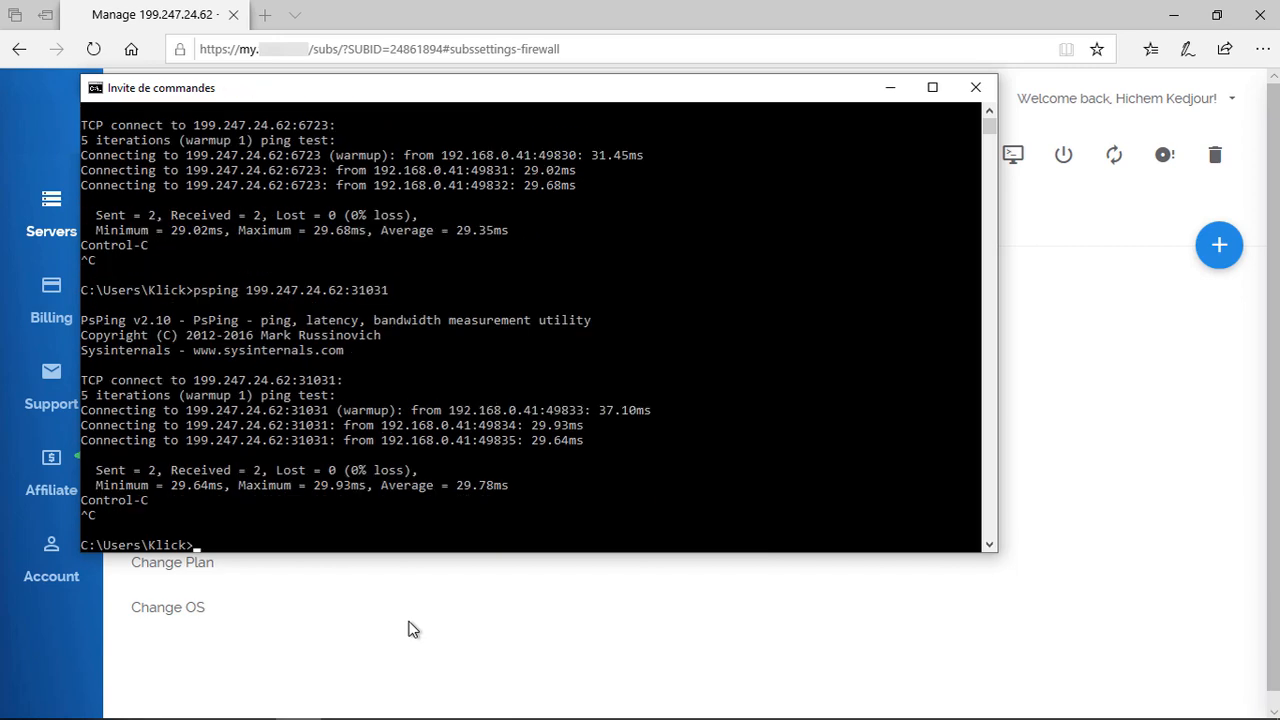
key("super")
Step: Launch Stock Standard and save 199.247.24.62 as the manually specified server
type("stock")
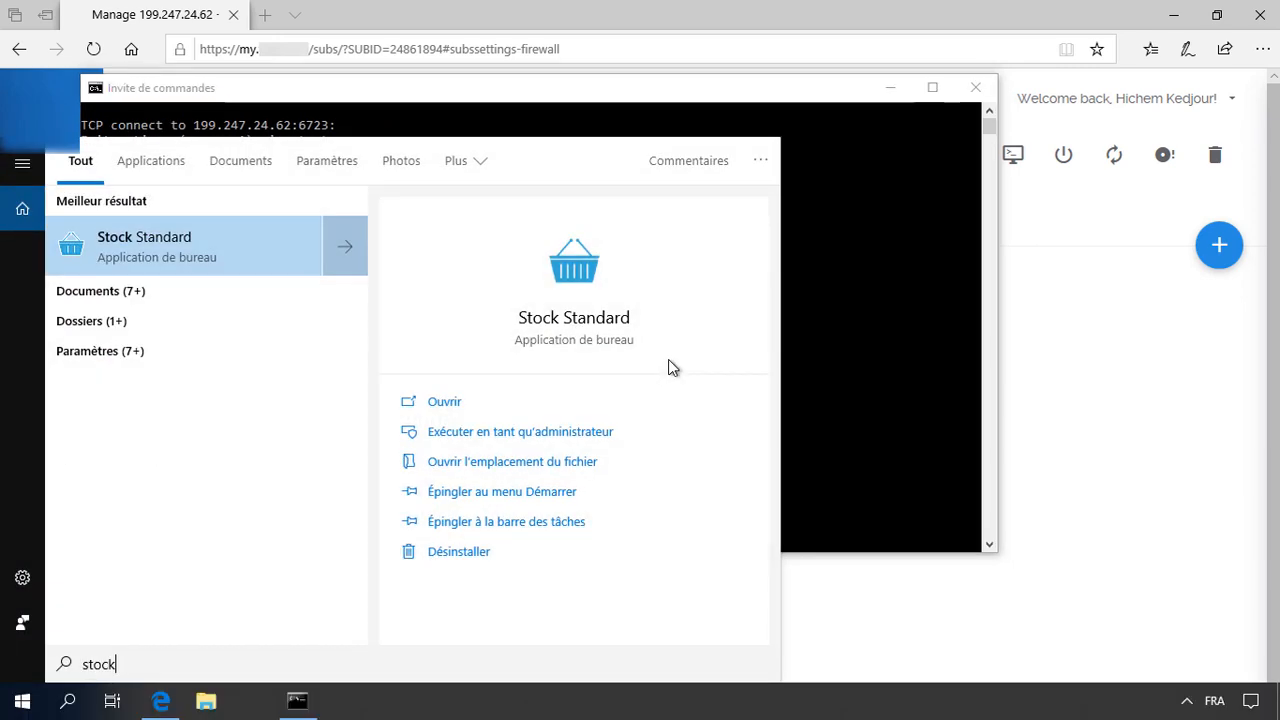
key("Return")
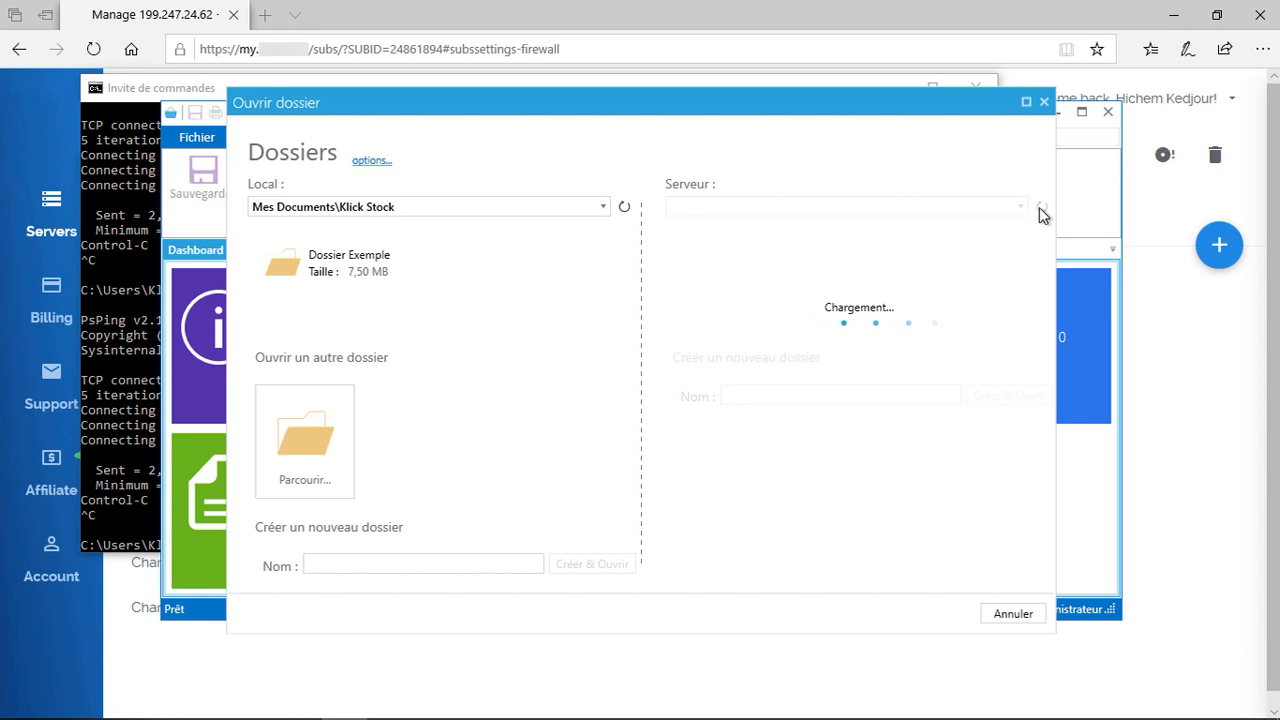
left_click(378, 162)
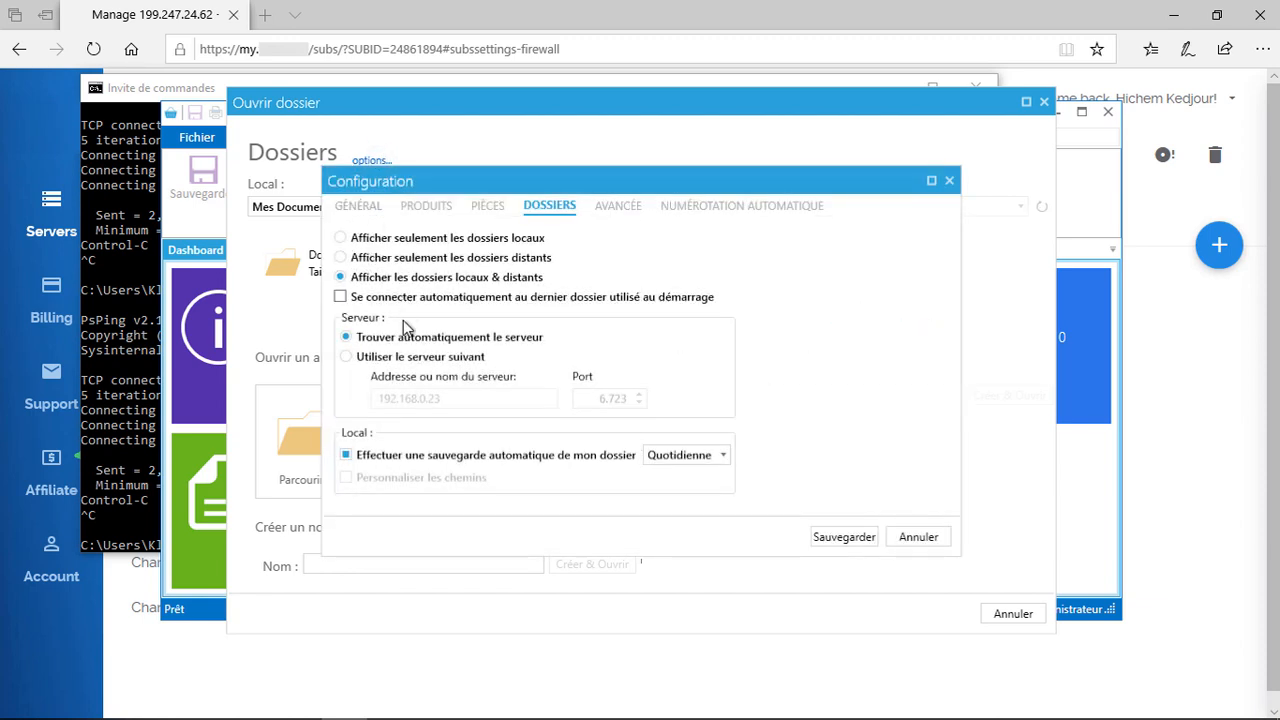
left_click(404, 356)
left_click_drag(478, 398, 258, 411)
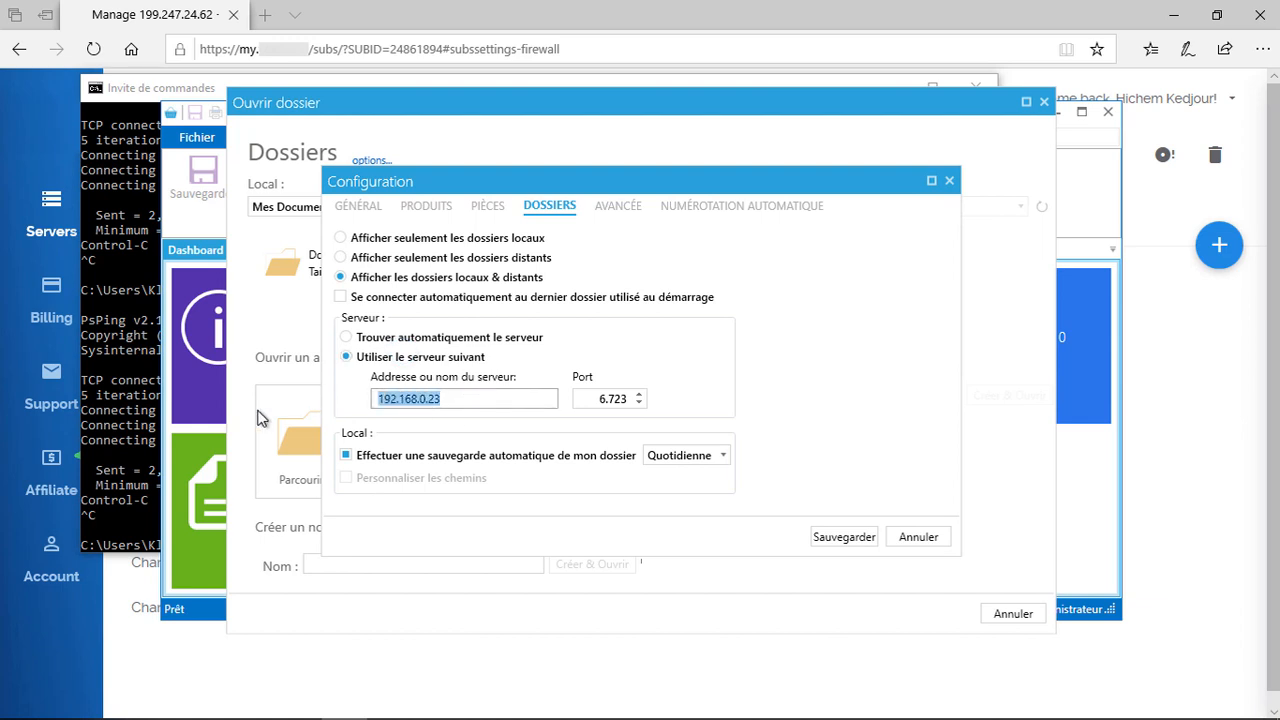
key("ctrl+v")
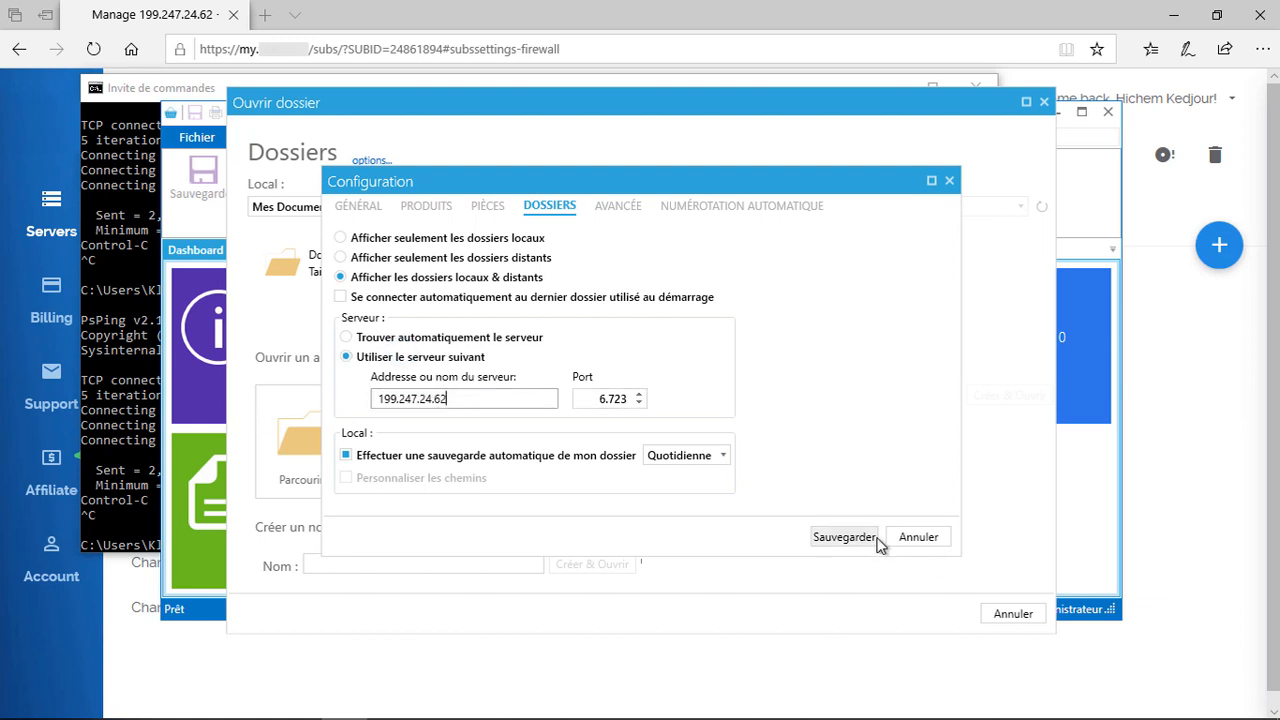
left_click(860, 539)
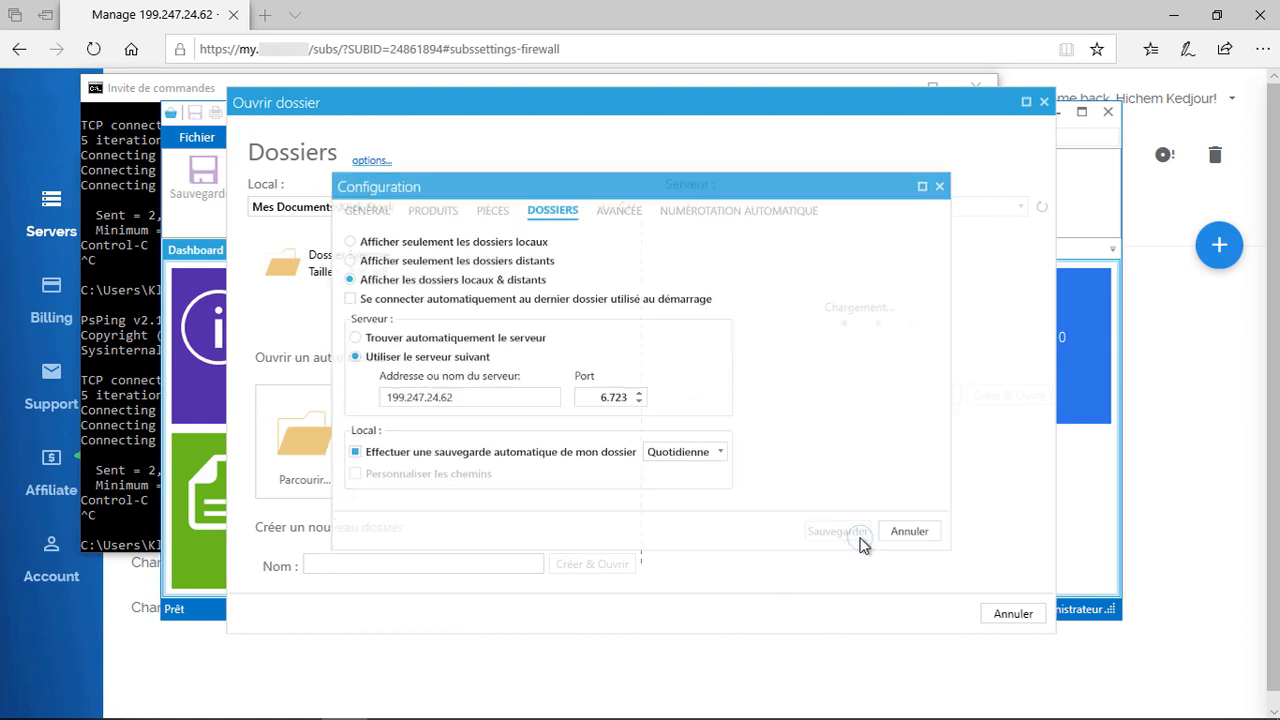
Step: Refresh the server list and create and open a new folder named test
left_click(1041, 208)
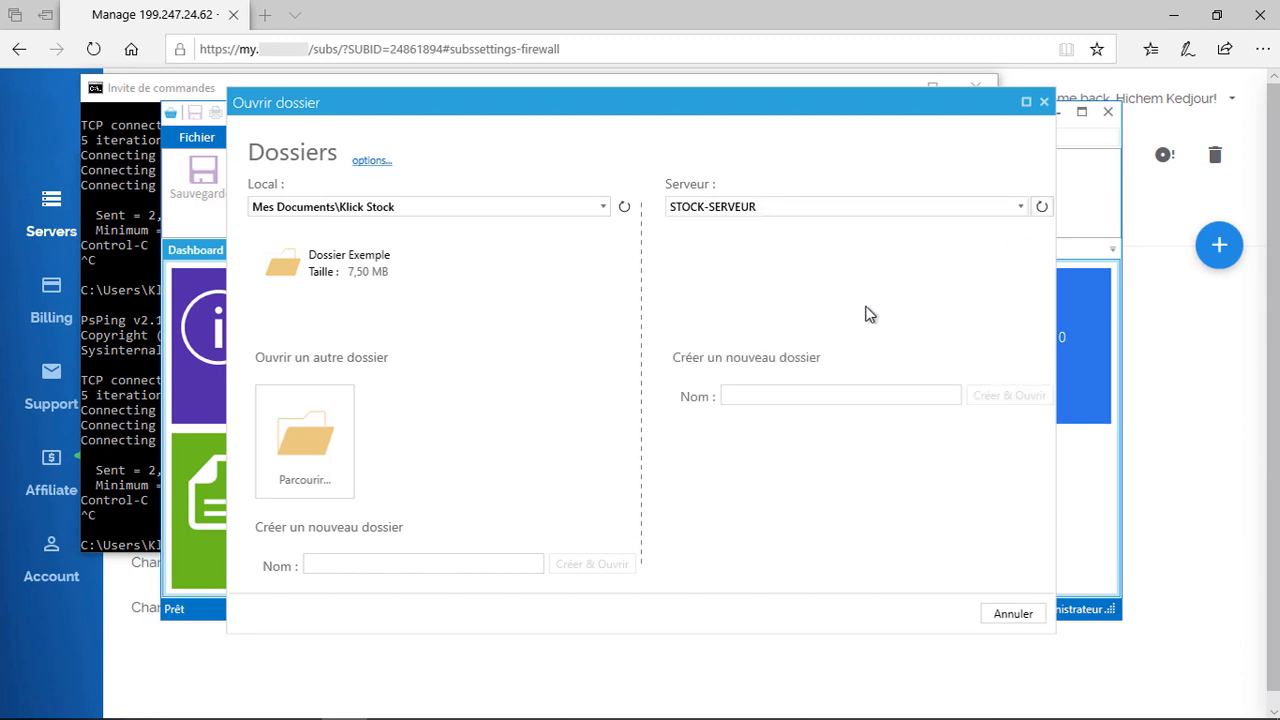
left_click(821, 397)
type("test")
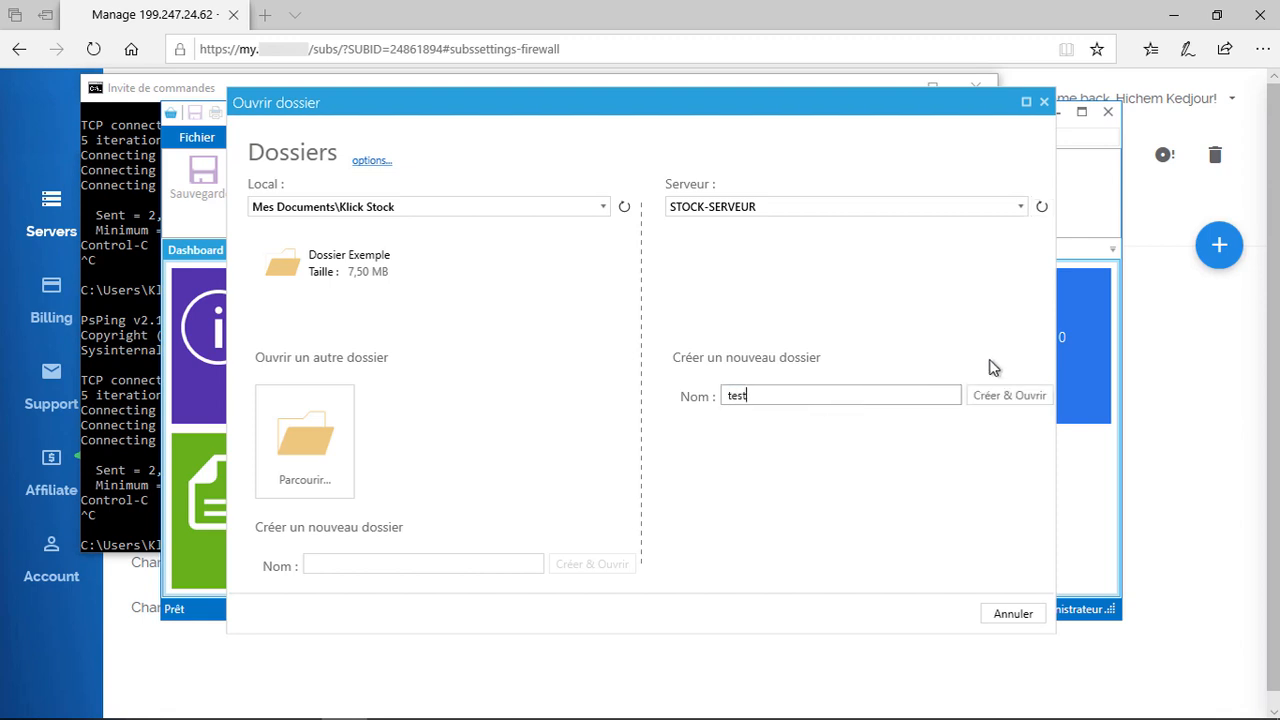
left_click(992, 395)
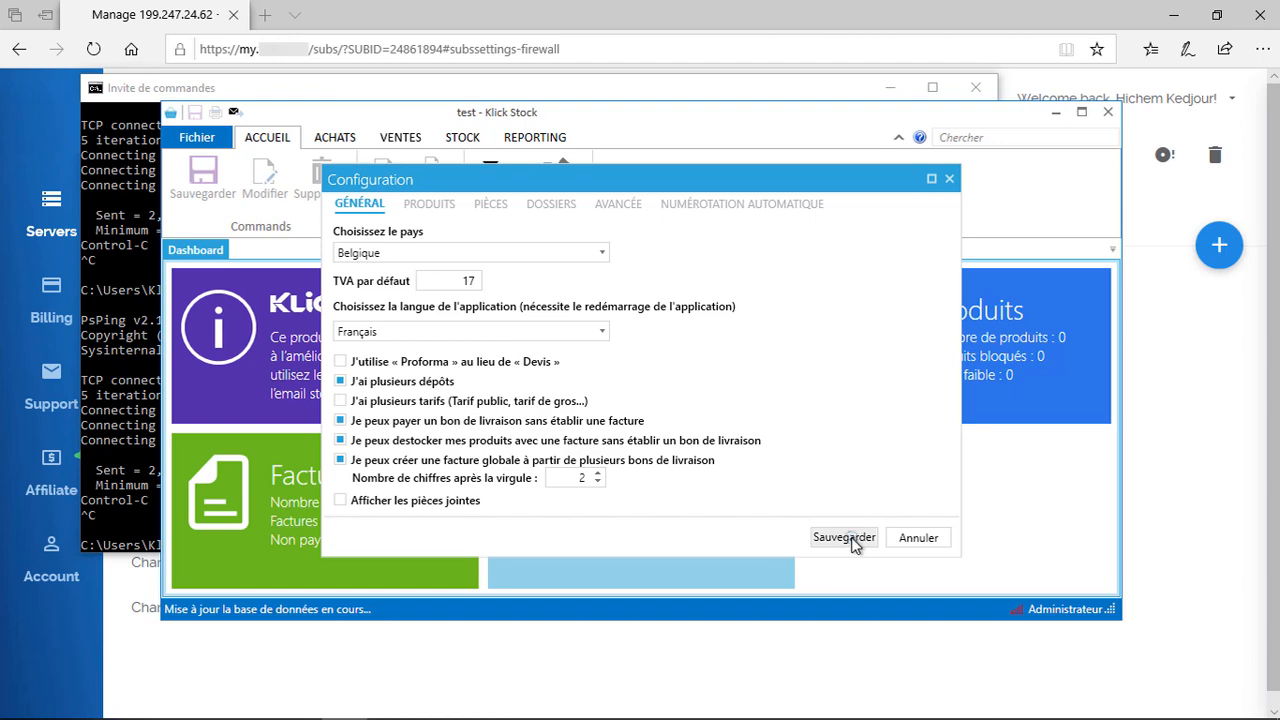
Step: Save the test folder's default configuration and set a new account password
left_click(843, 537)
left_click(196, 136)
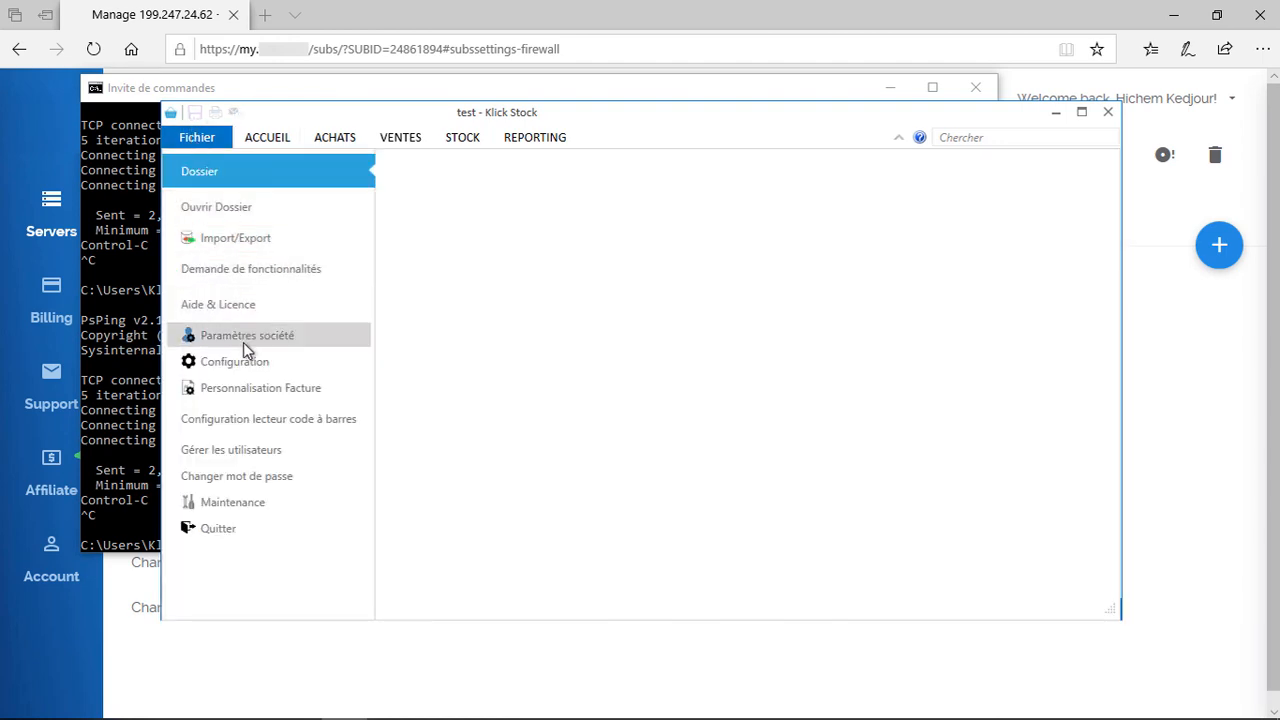
left_click(269, 471)
left_click(623, 360)
type("•••••")
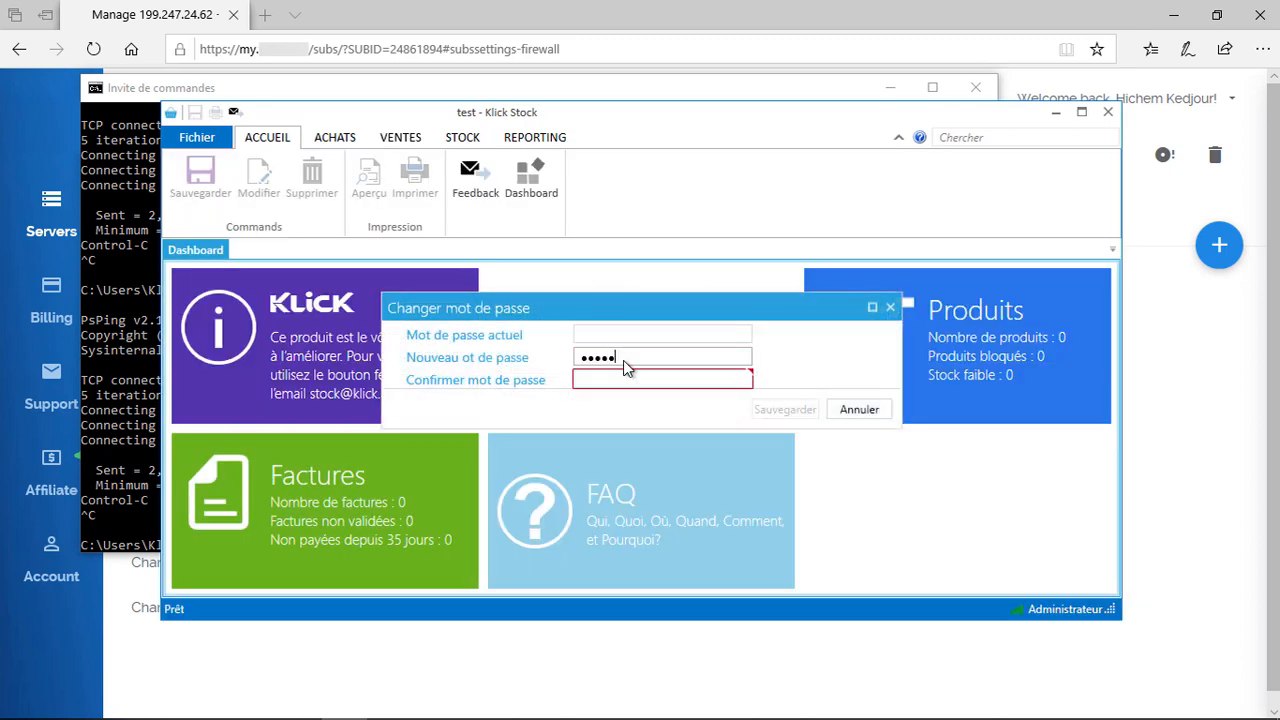
type("•••")
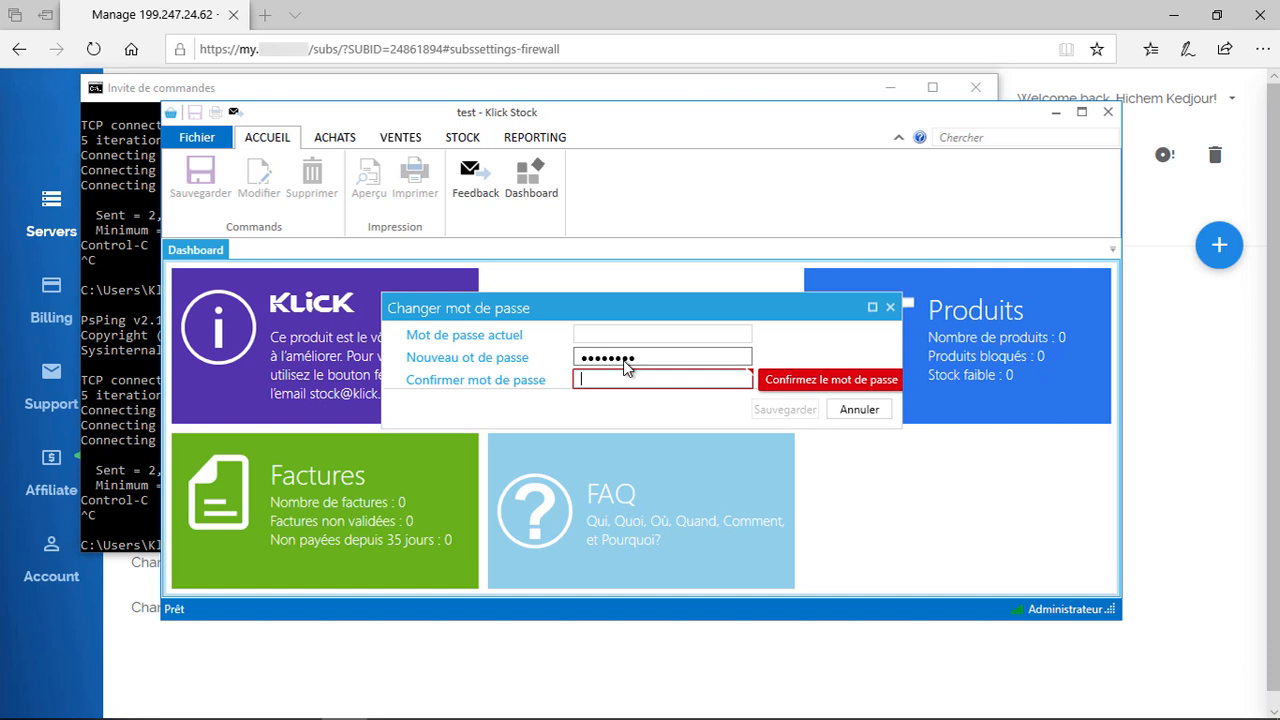
type("••••••••")
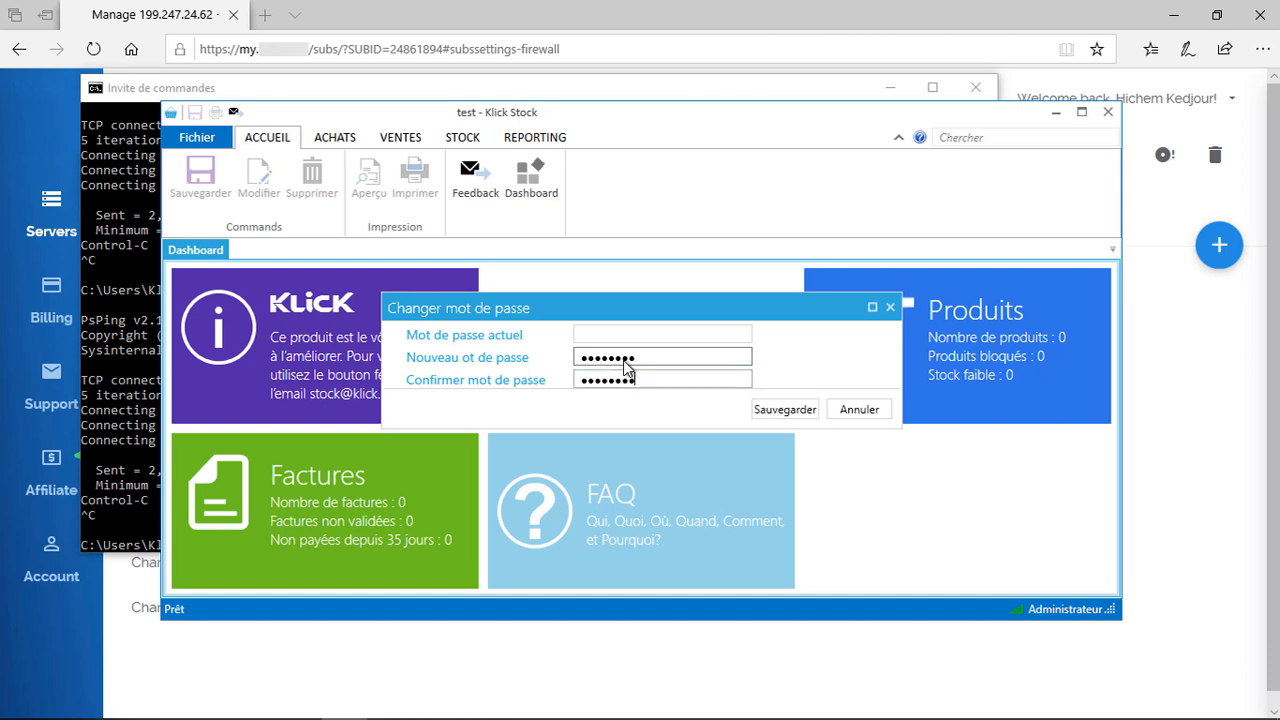
left_click(785, 409)
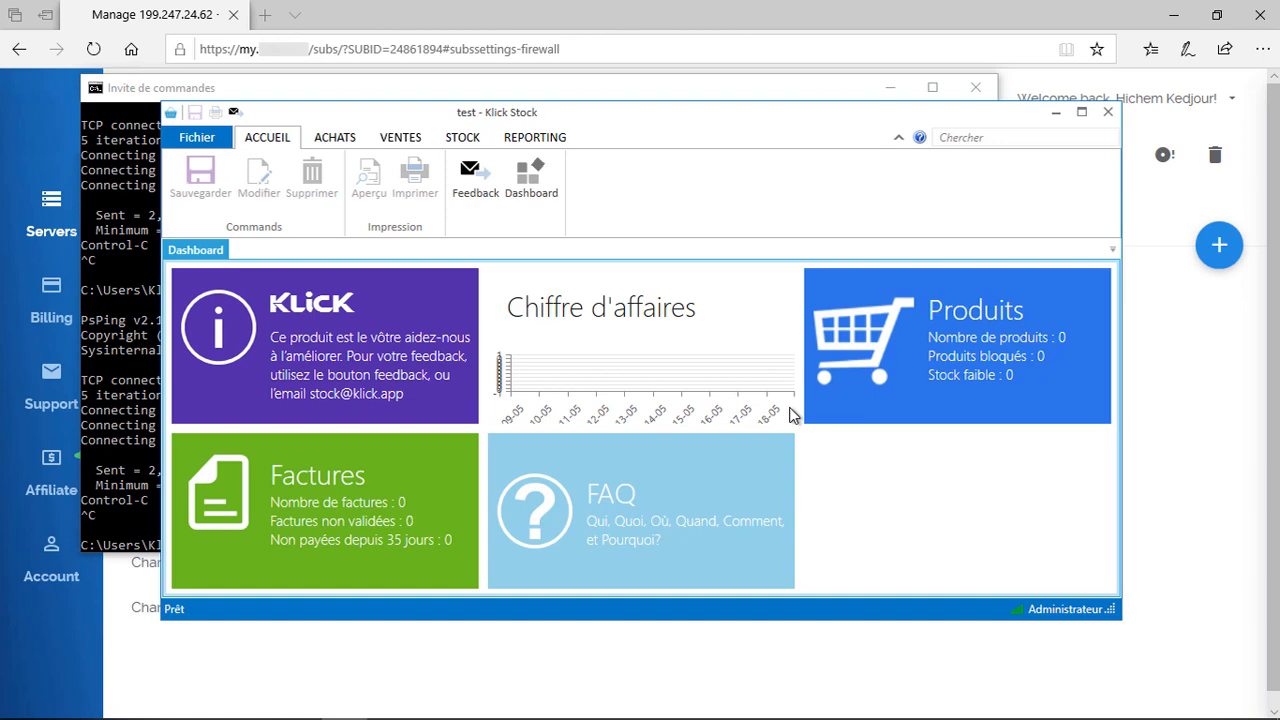
key("super")
Step: Launch Wireshark, close Klick Stock and start capturing with filter host 199.247.24.62
type("wires")
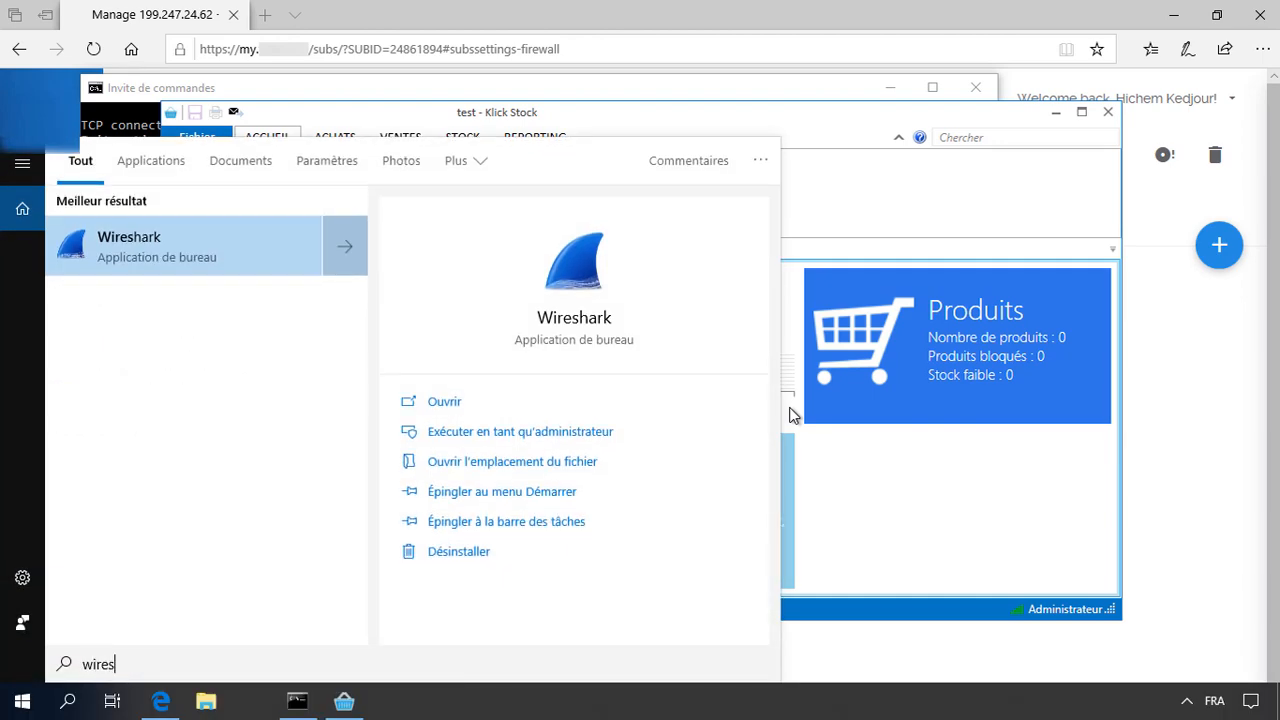
key("Return")
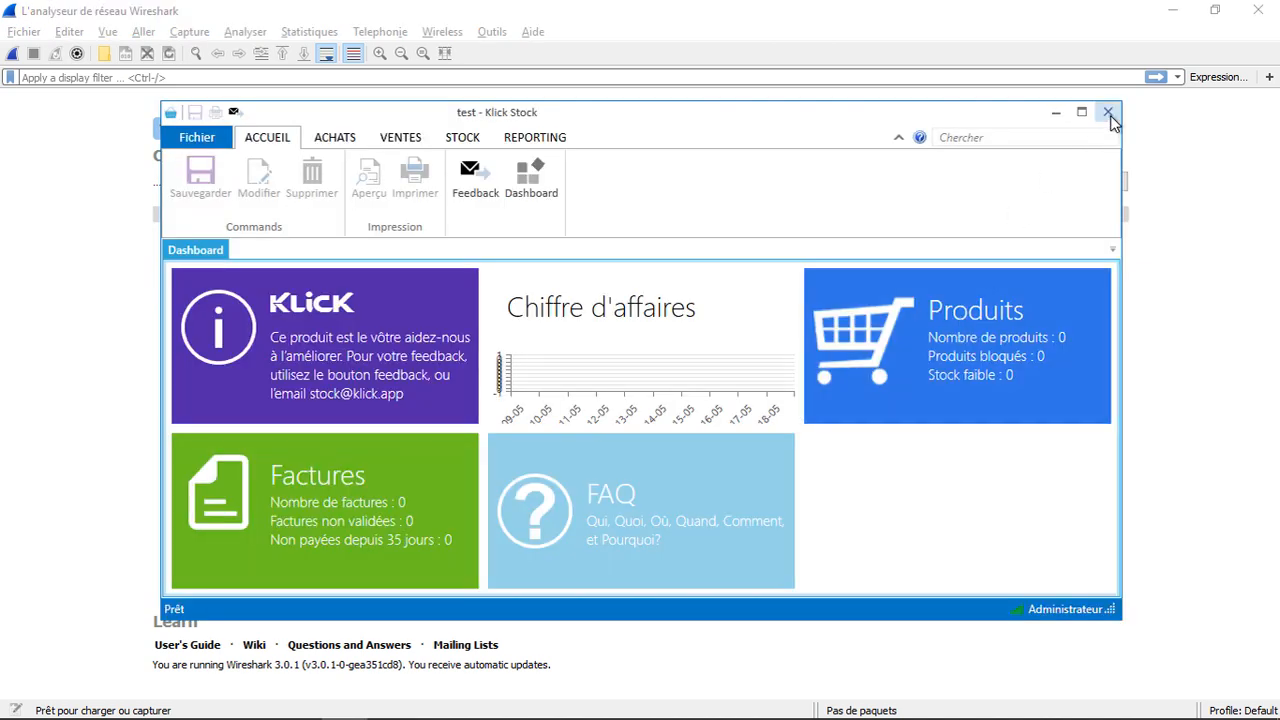
left_click(1110, 112)
left_click(397, 186)
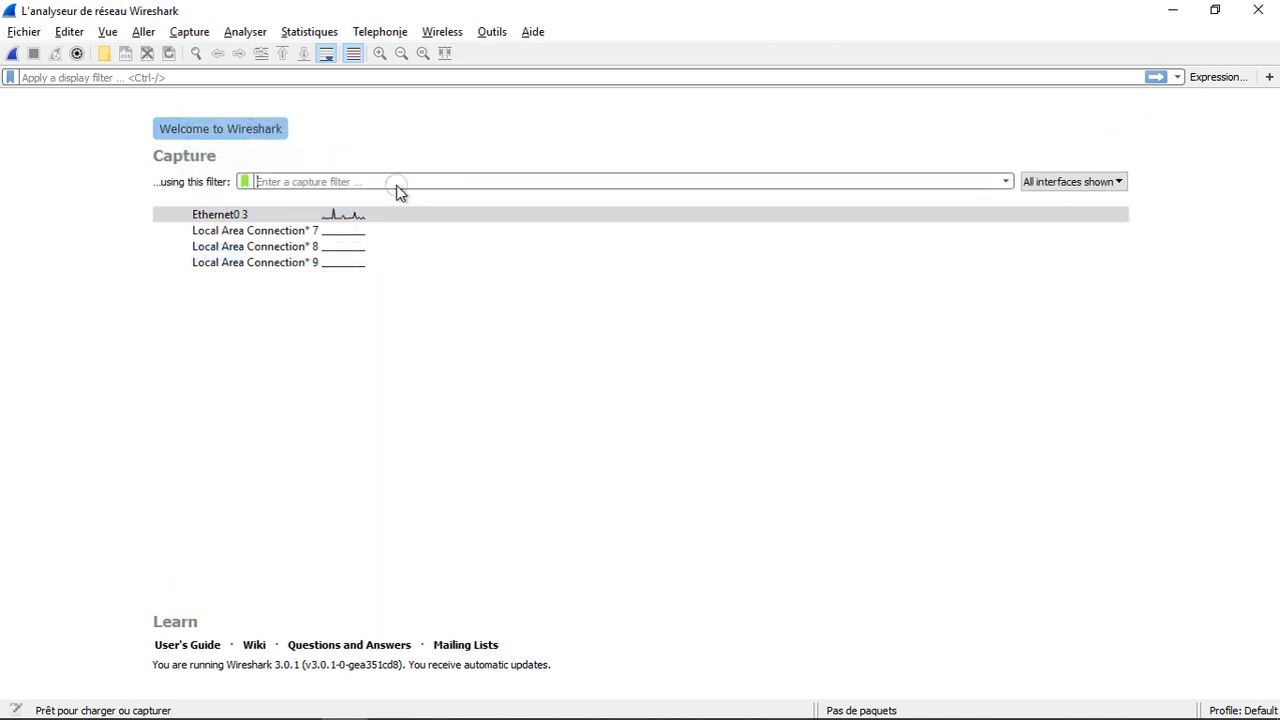
type("host")
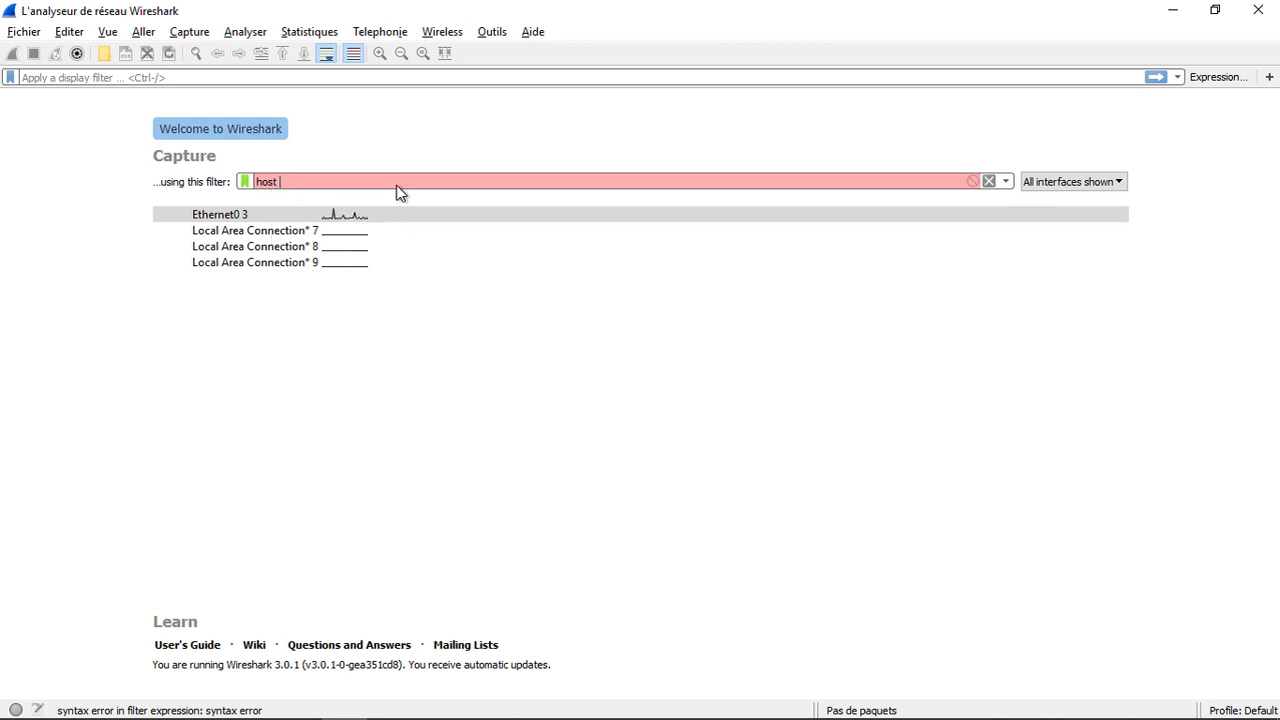
key("ctrl+v")
key("Return")
Step: Relaunch Stock Standard, sign in to folder test with its credentials, then stop the capture
key("super")
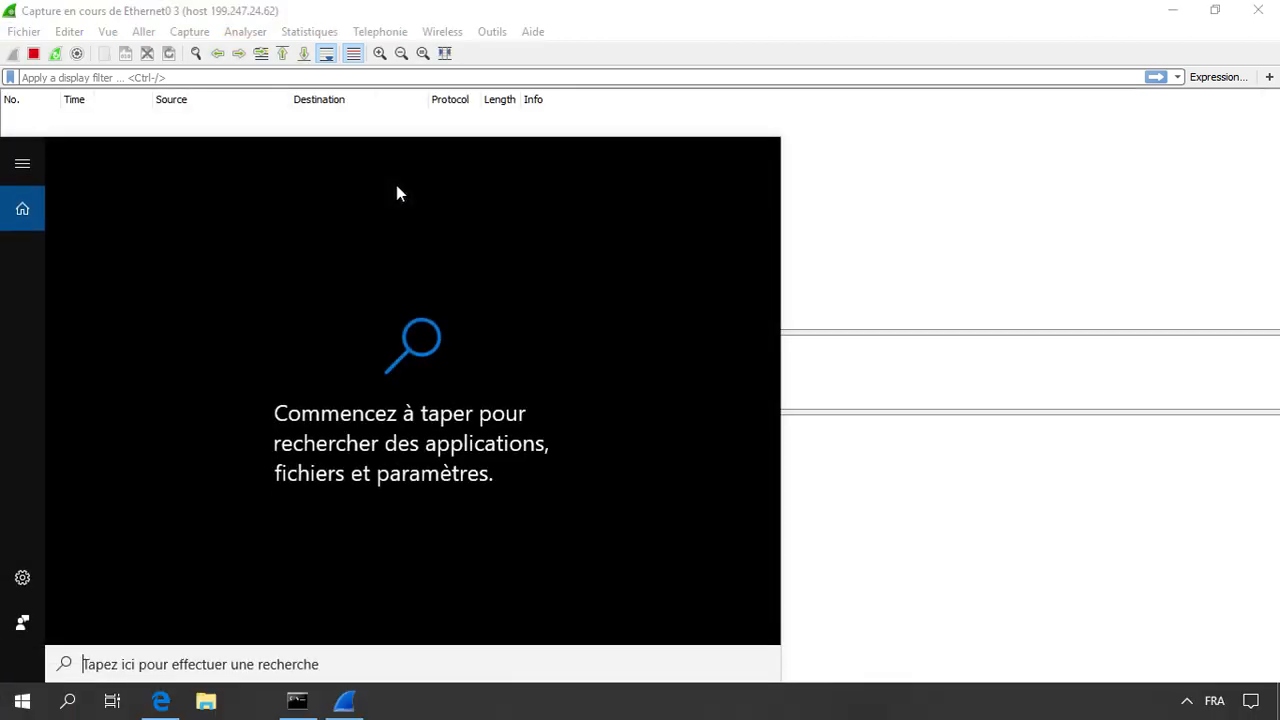
type("s")
key("Return")
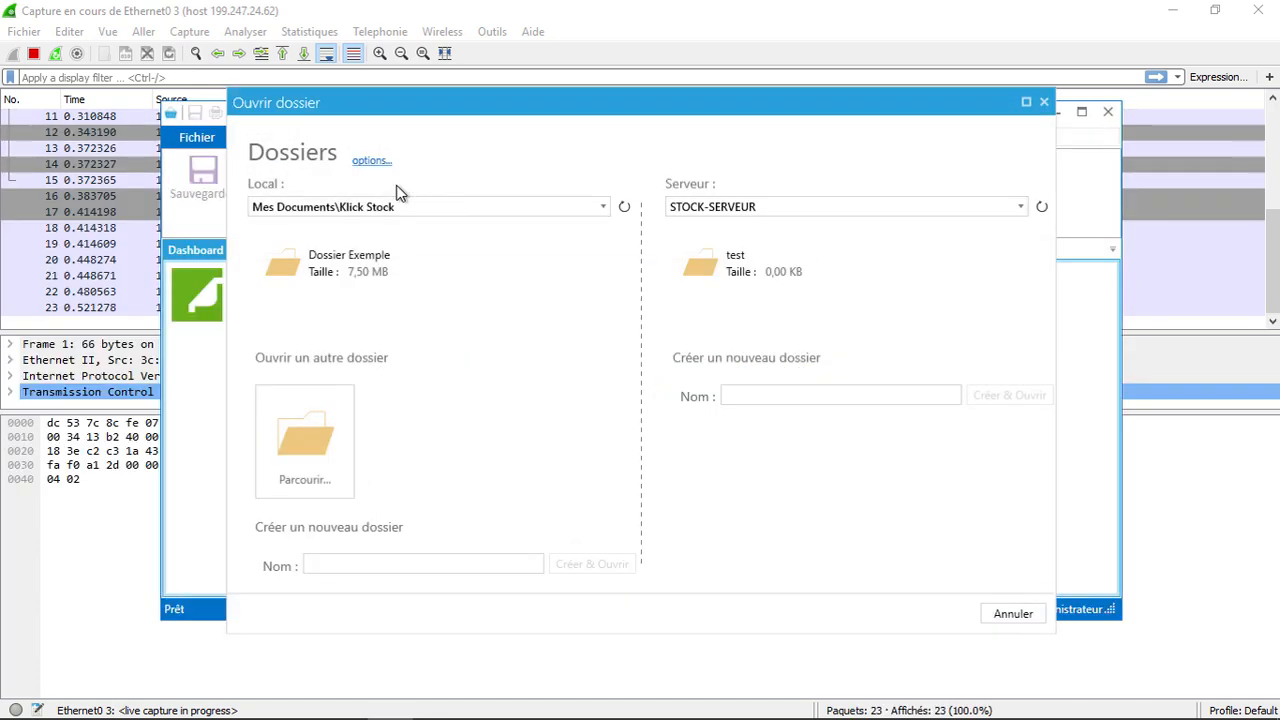
left_click(791, 251)
type("admin")
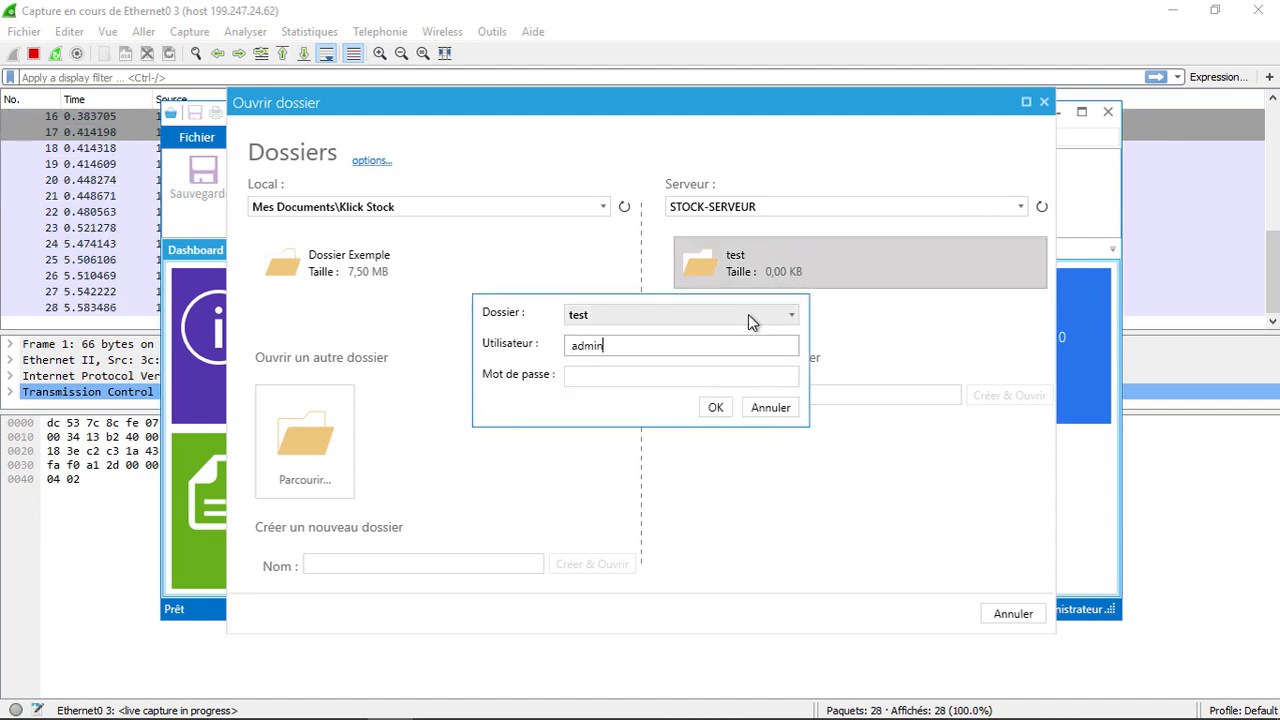
key("Tab")
type("123456789")
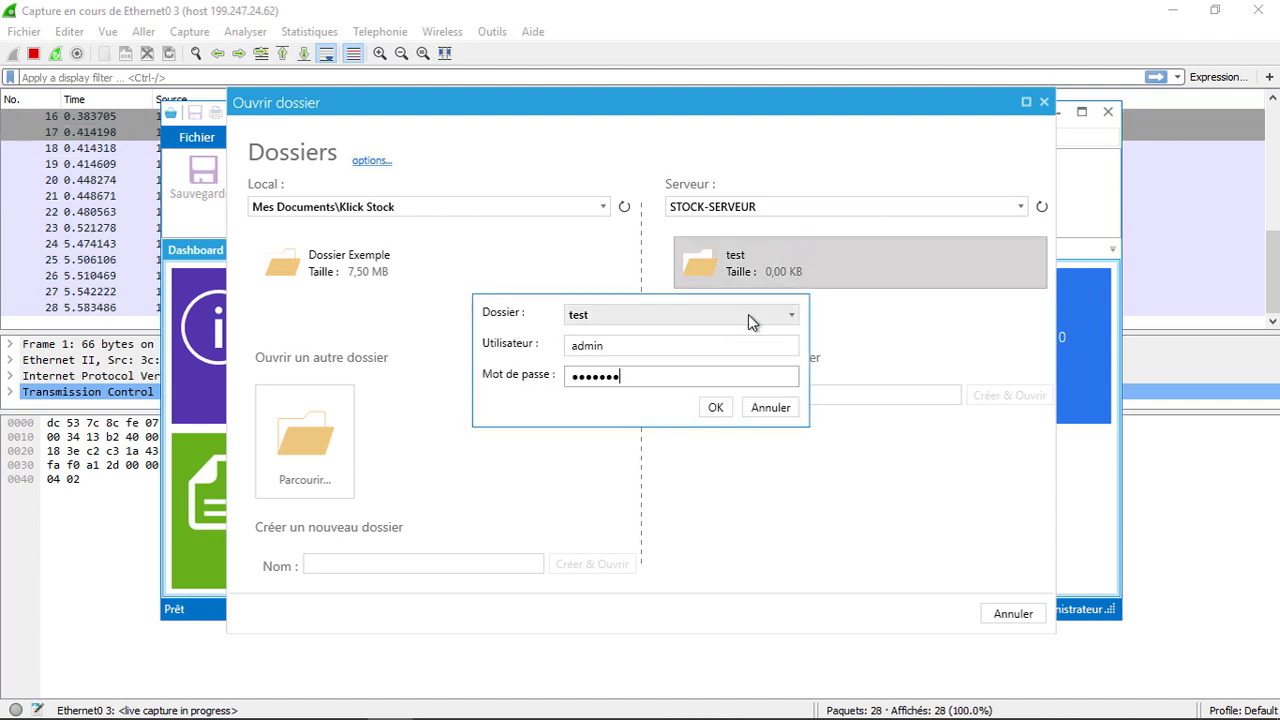
key("Return")
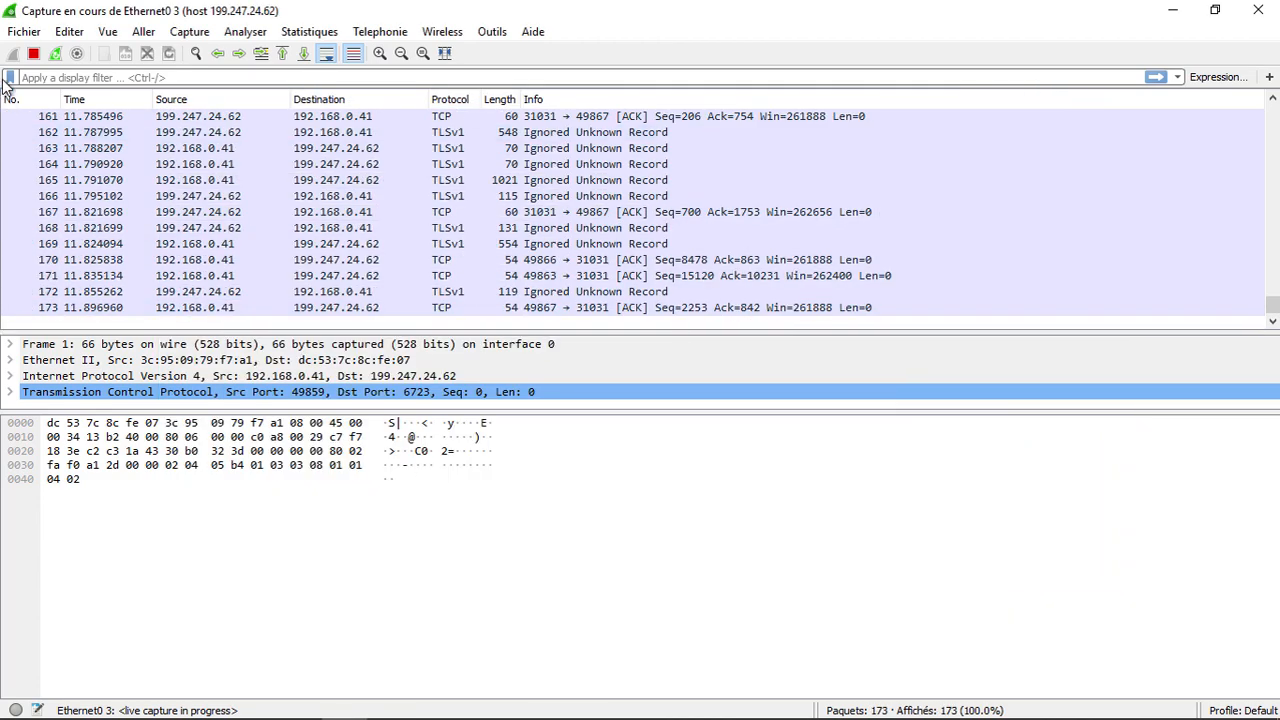
left_click(33, 53)
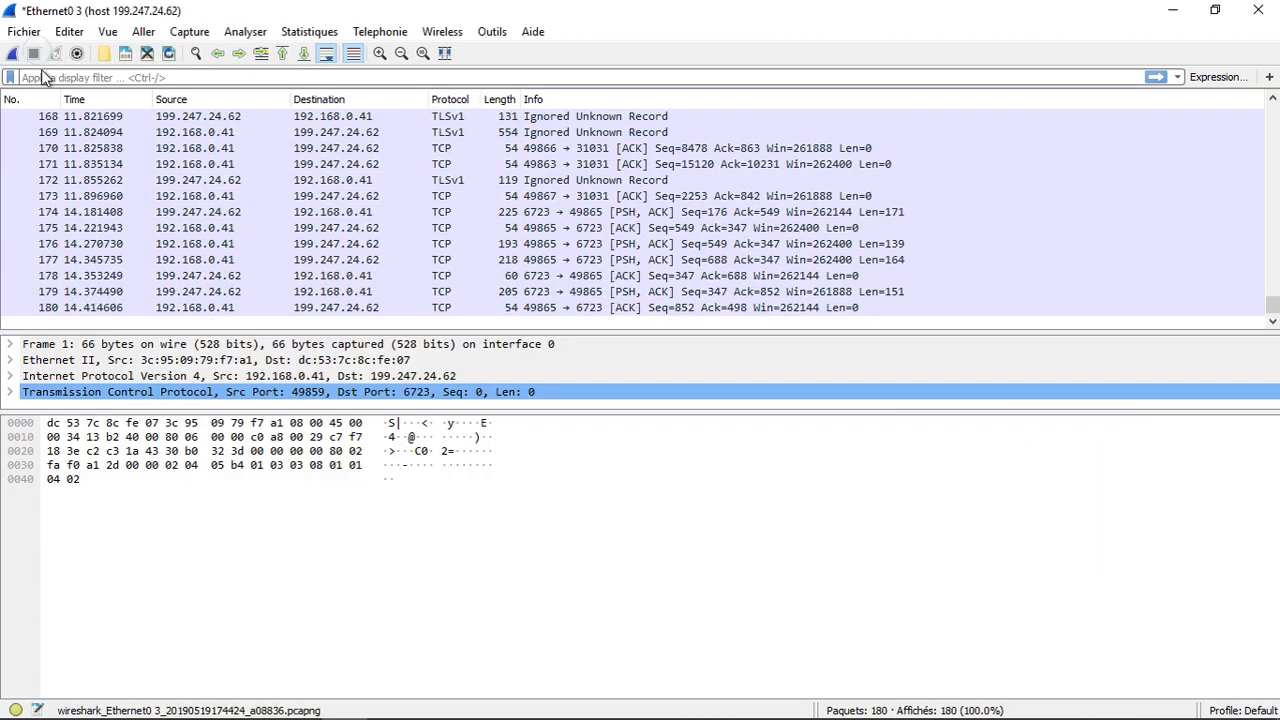
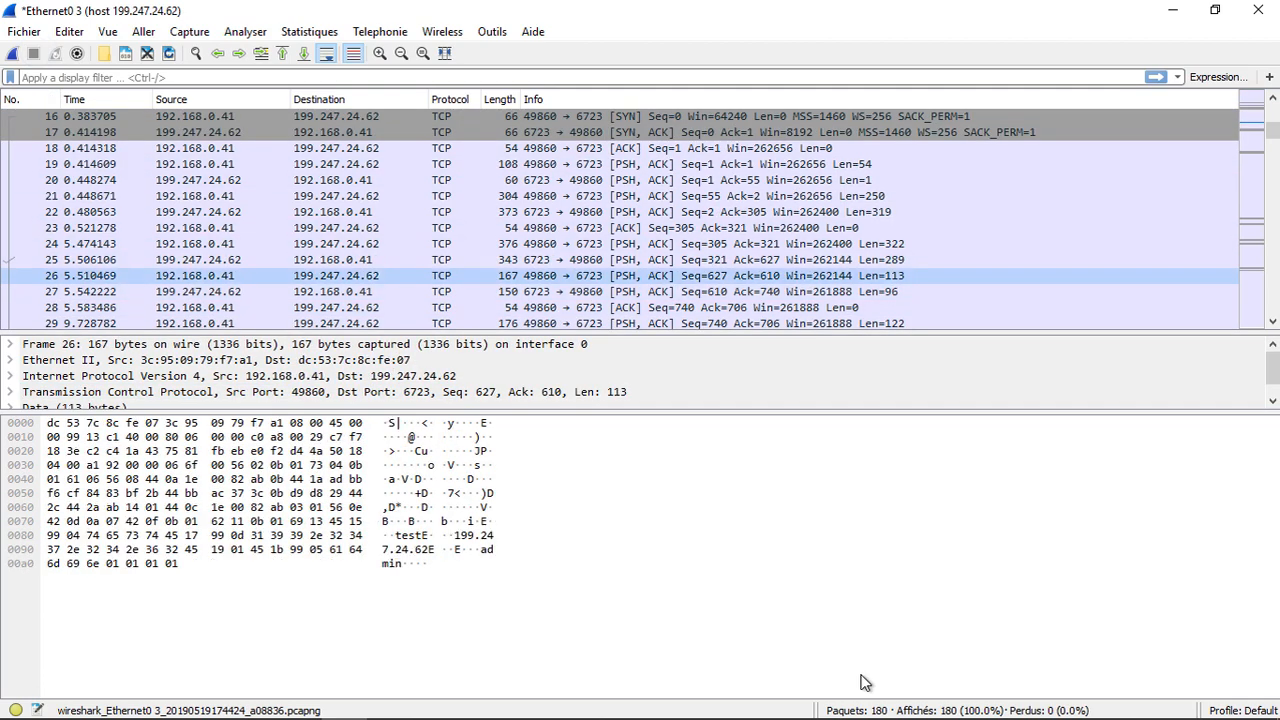
Step: Step through the capture to packet 29 and view its plaintext login credentials in the bytes pane
key("Up")
key("Down")
key("Down")
key("Down")
key("Down")
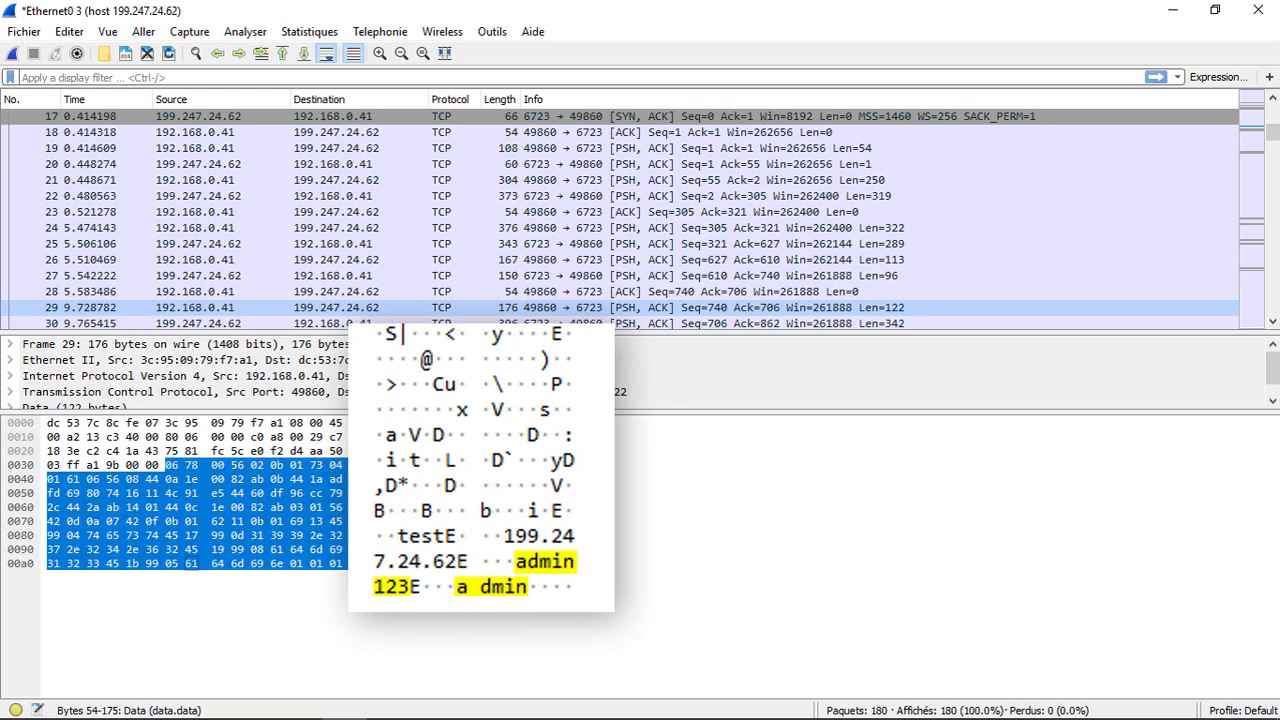
left_click(618, 536)
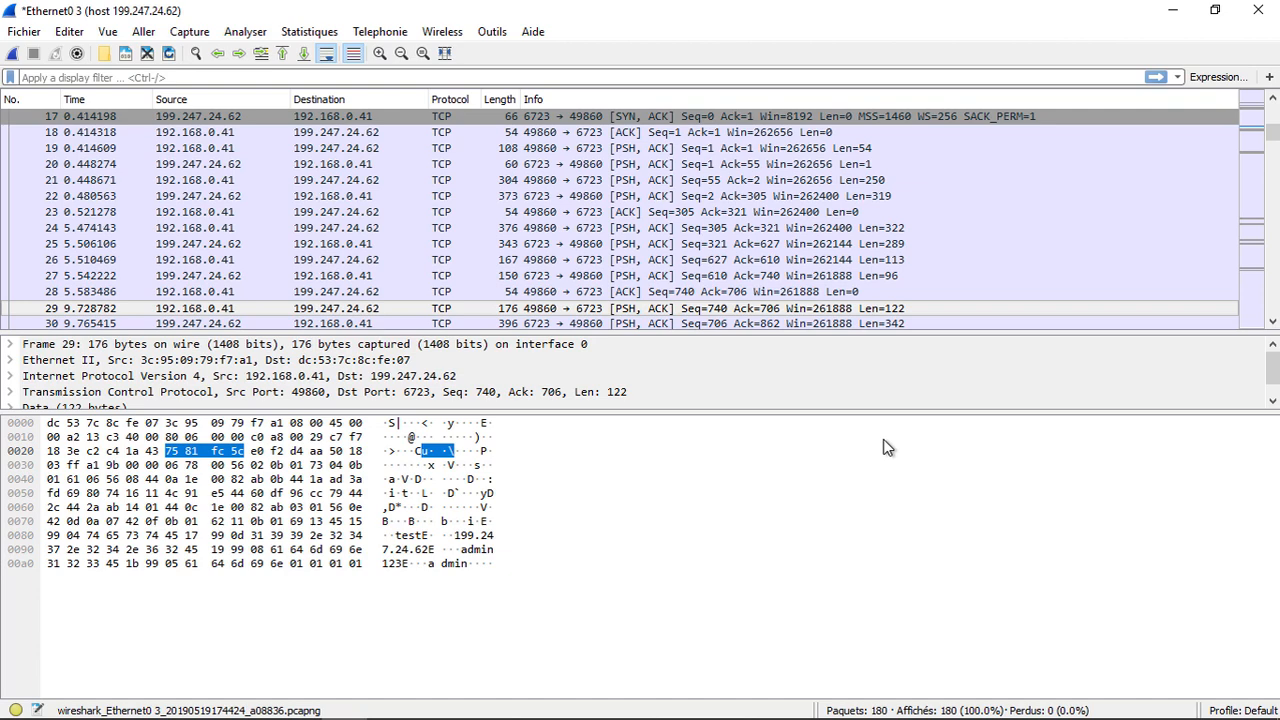
Step: Minimize Wireshark, launch Remote Desktop Connection and close Klick Stock
left_click(1176, 12)
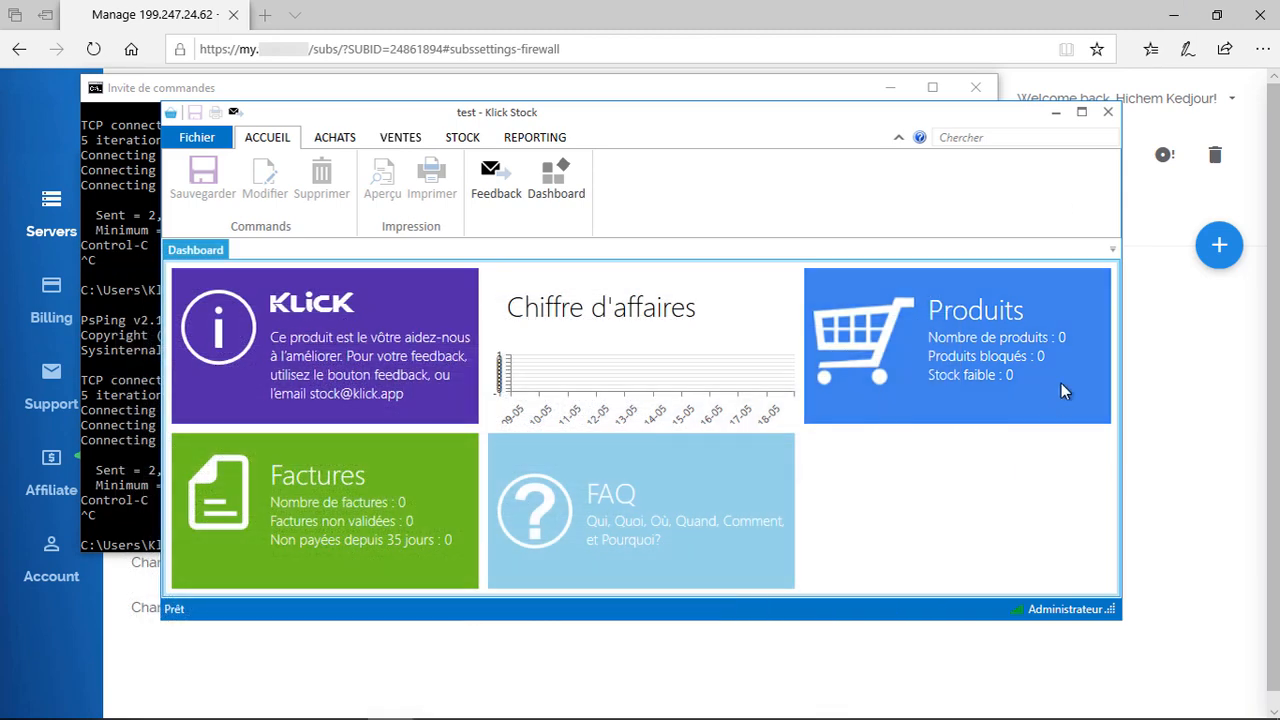
key("super")
type("burea")
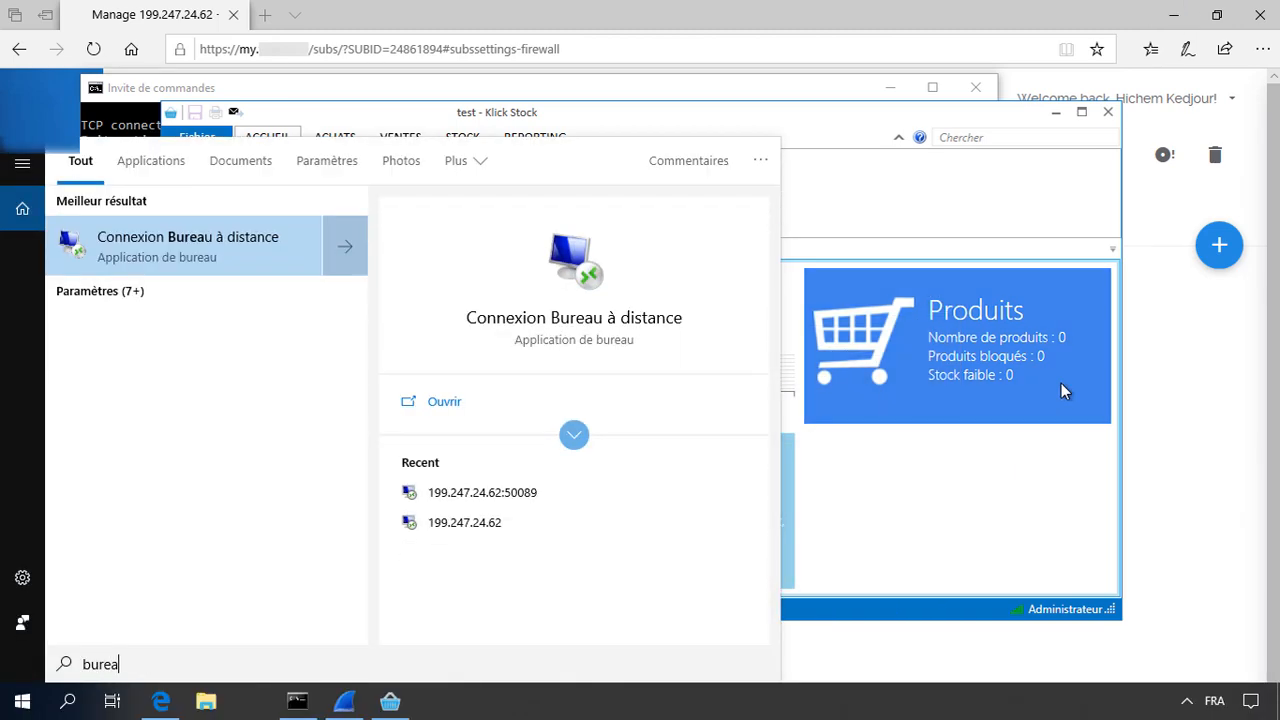
key("Return")
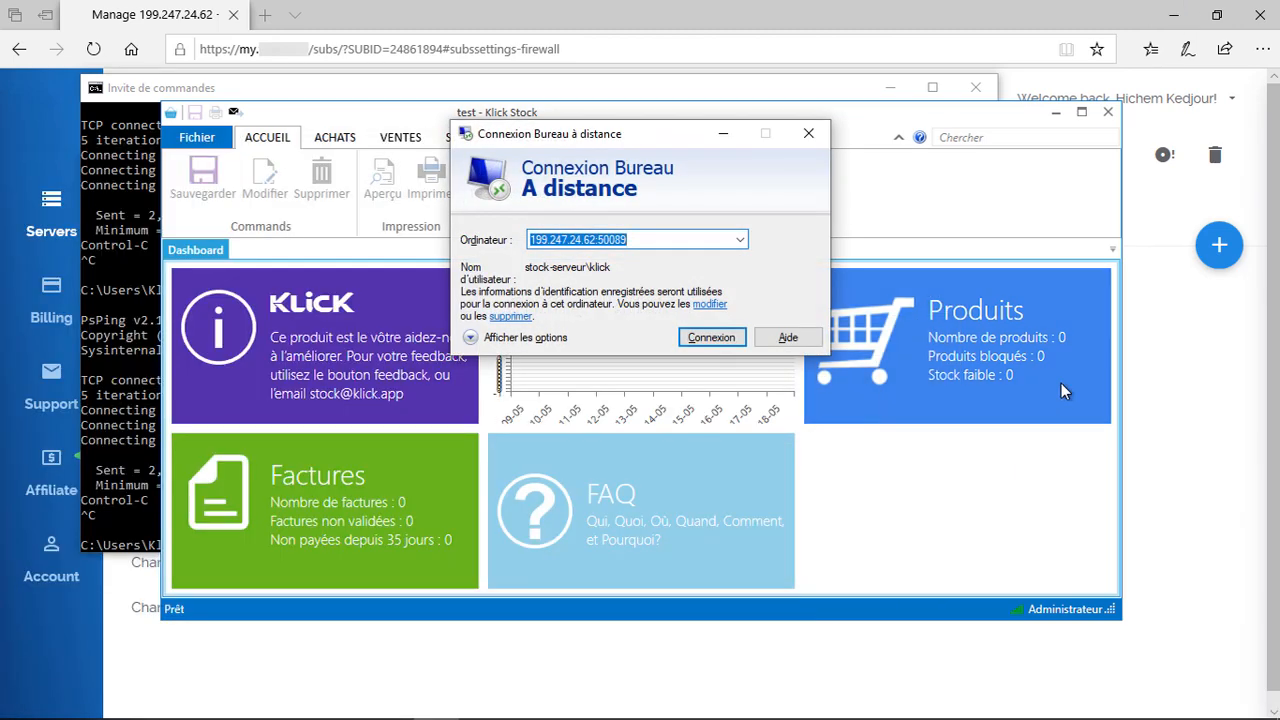
left_click(1108, 113)
Step: Run a continuous psping /t to 199.247.24.62:6723, then connect Remote Desktop to the server
left_click(472, 105)
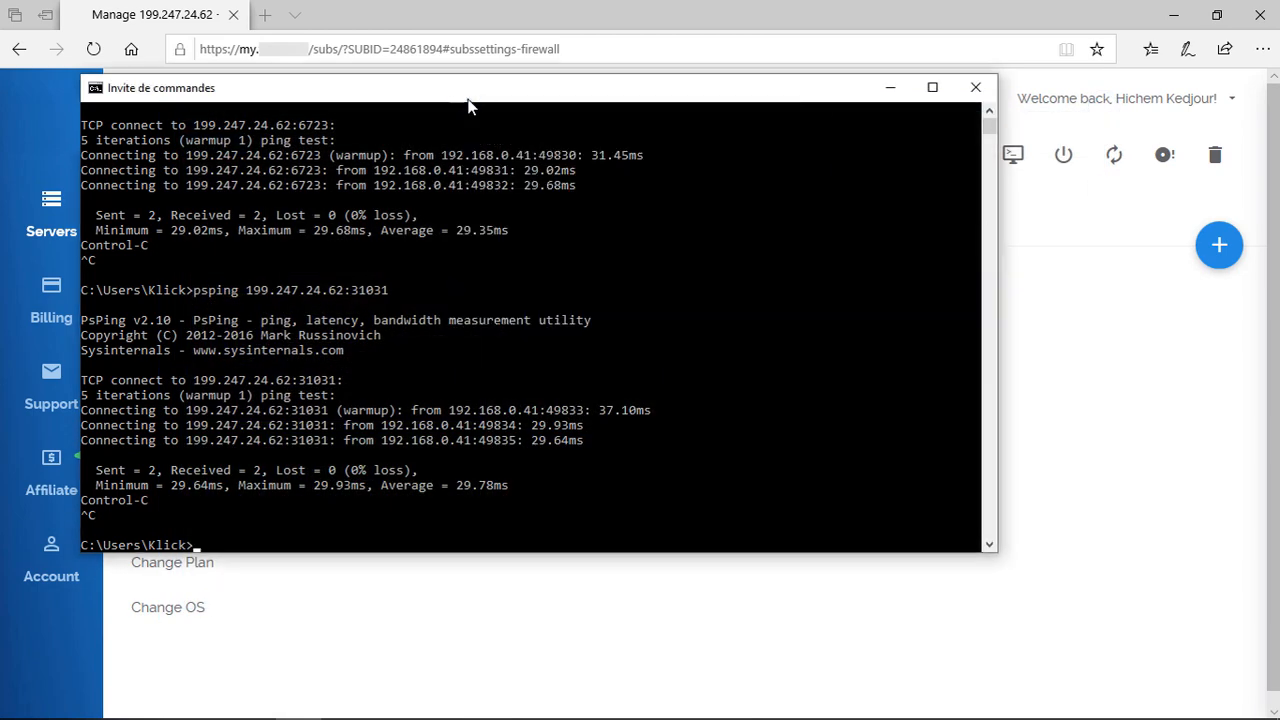
key("Up")
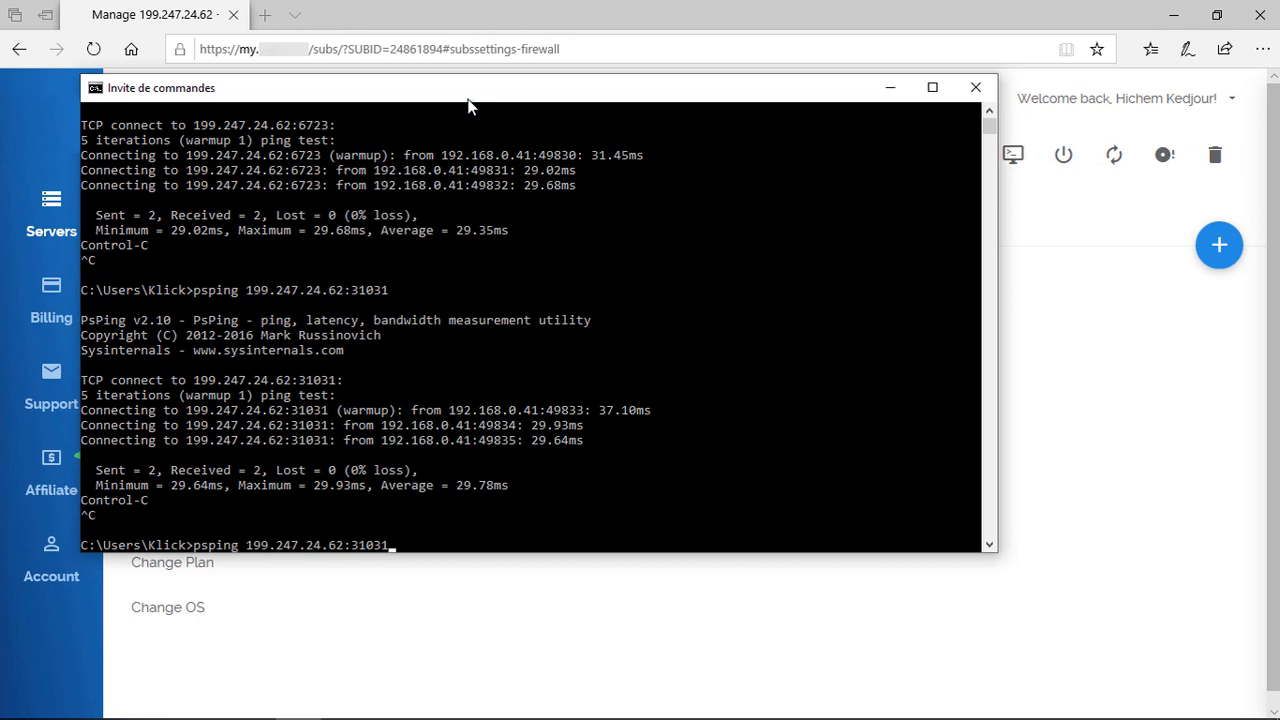
key("Up")
type("/t")
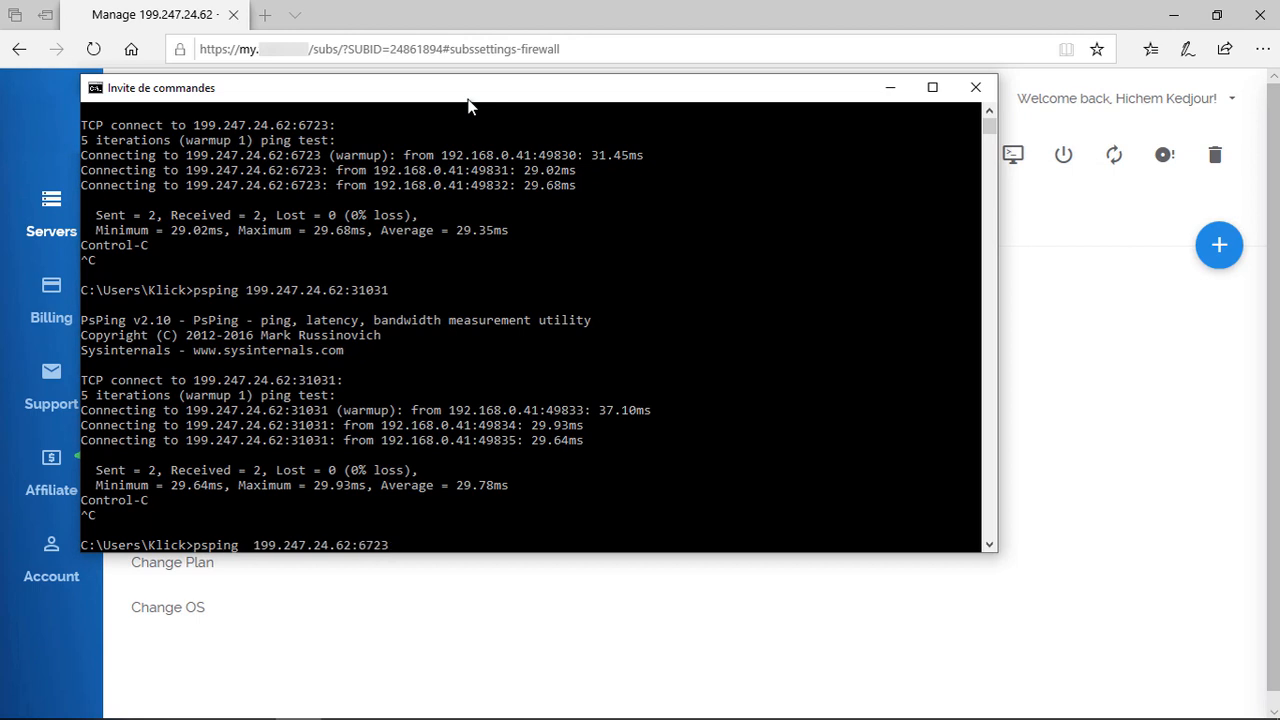
key("Return")
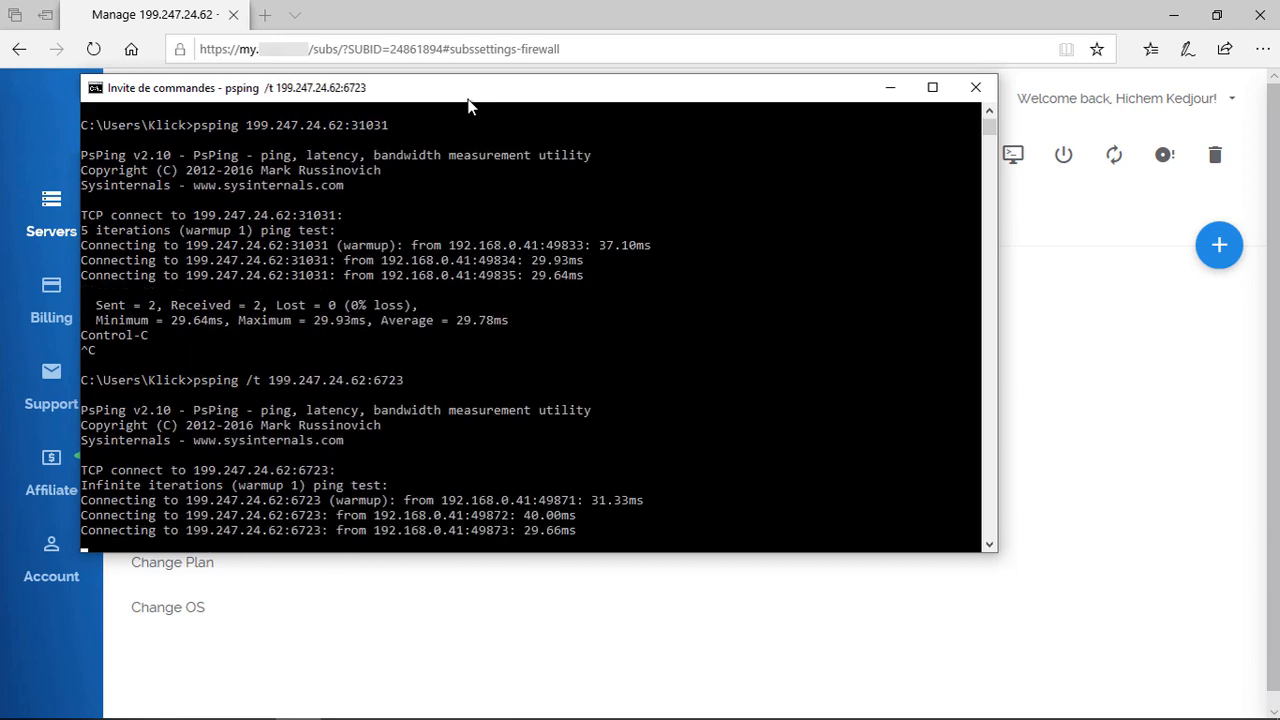
key("alt+Tab")
key("Return")
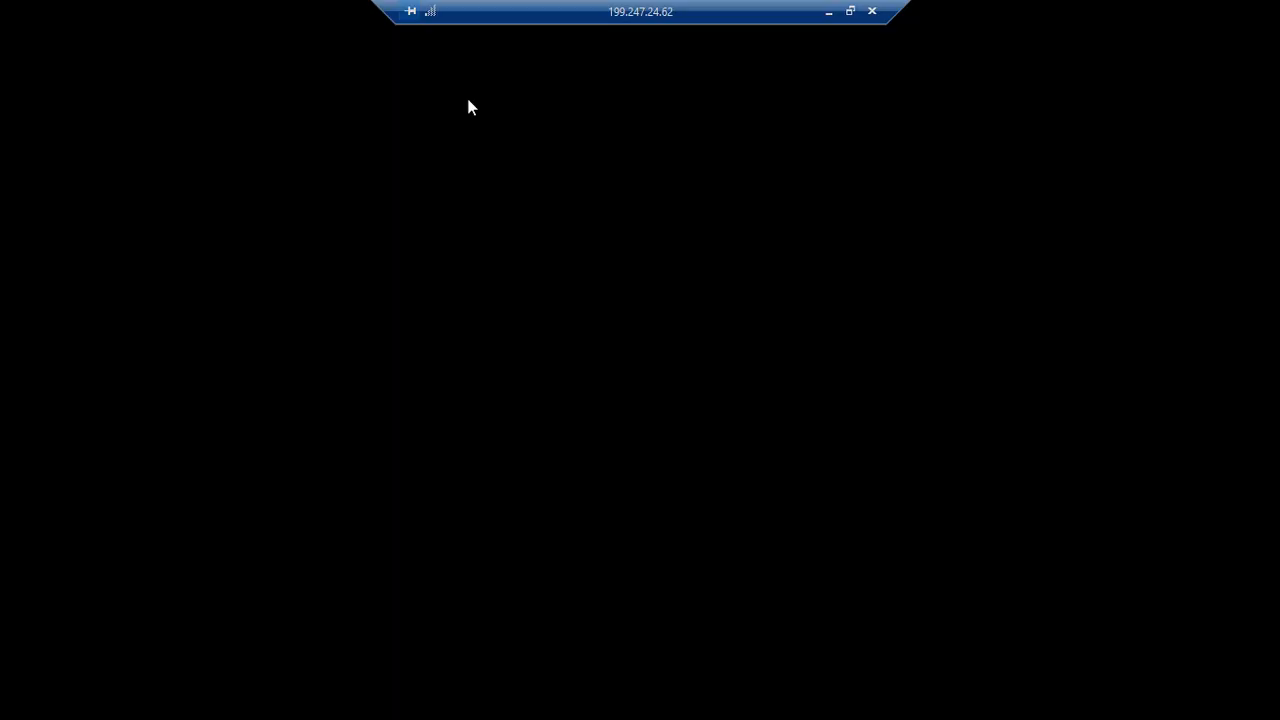
Step: On the server, find mmc through search and run it with administrator rights
key("super")
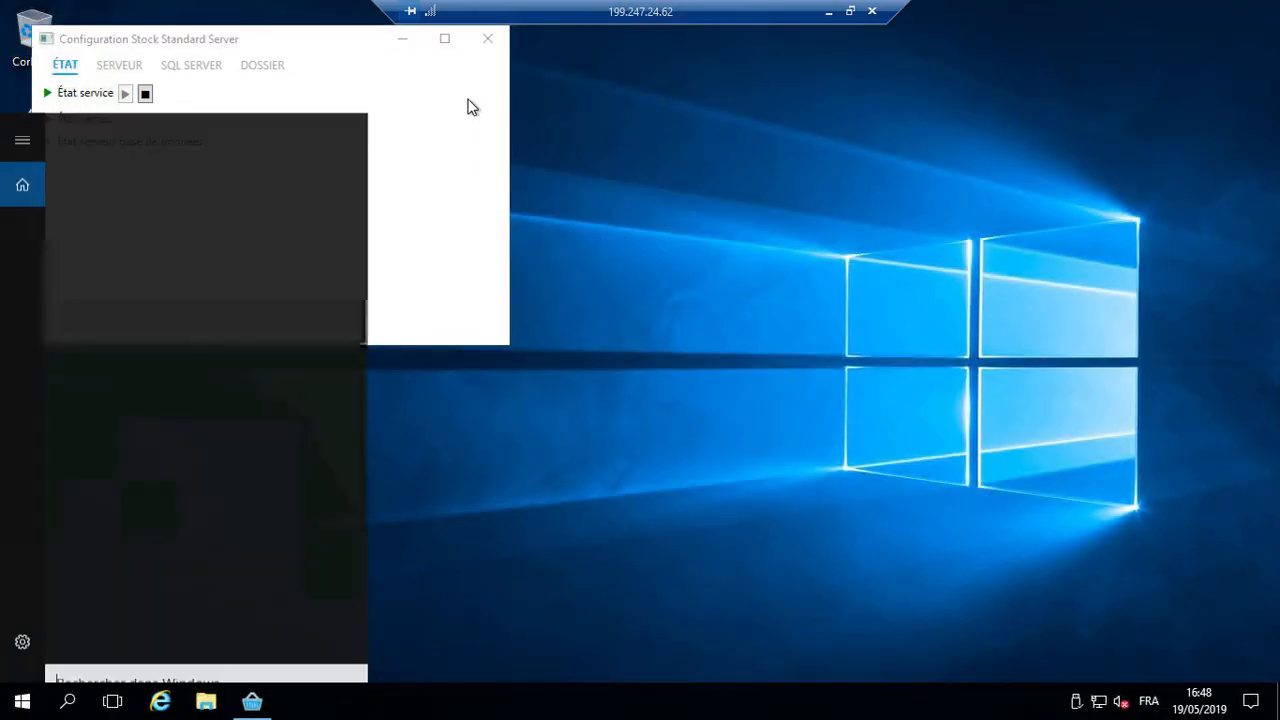
type("group")
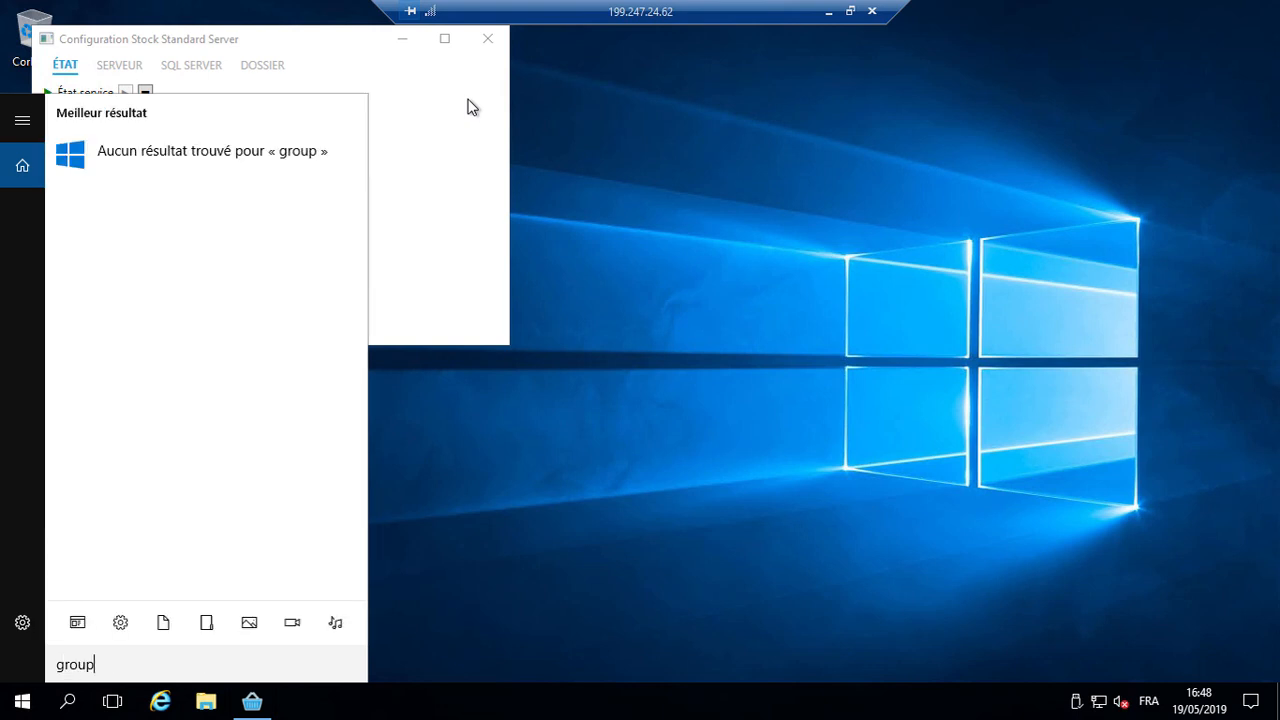
type(" pol")
key("BackSpace")
key("BackSpace")
key("BackSpace")
key("BackSpace")
key("BackSpace")
key("BackSpace")
key("BackSpace")
key("BackSpace")
key("BackSpace")
key("Escape")
key("super+s")
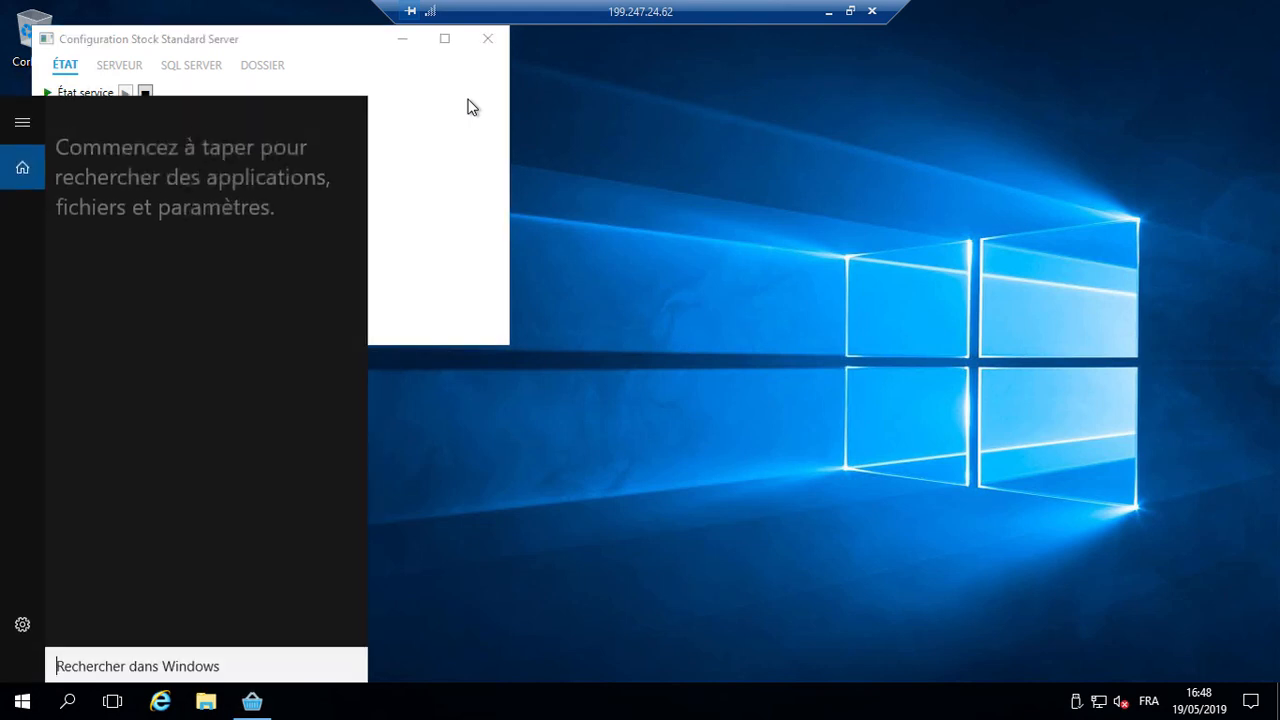
type("mmd")
key("BackSpace")
type("c")
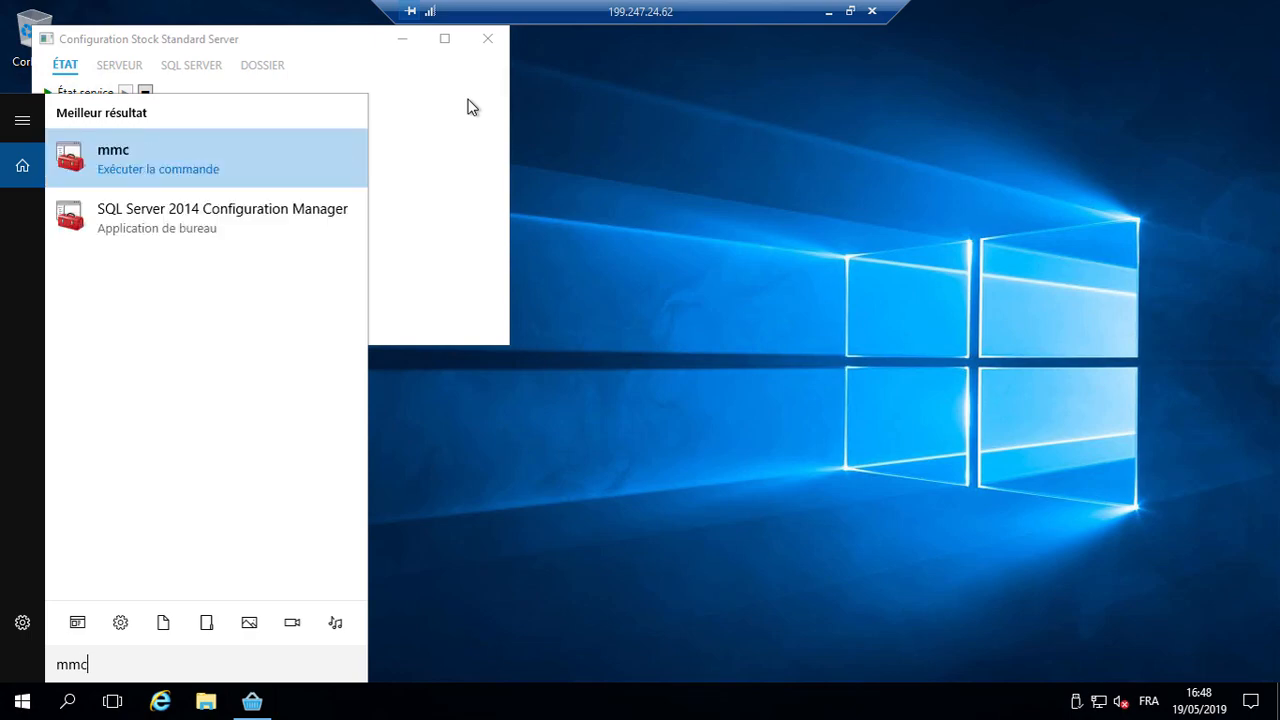
key("Return")
left_click(549, 477)
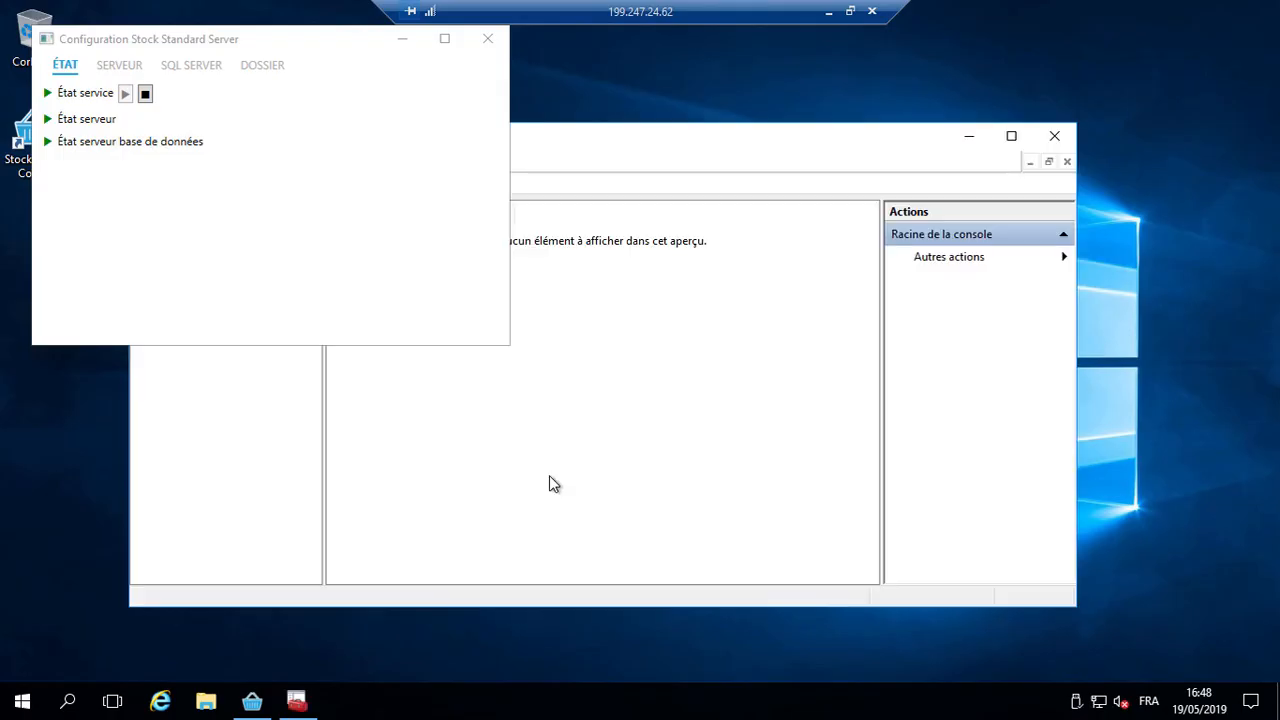
Step: Maximize the console and add the Group Policy Object Editor snap-in for Ordinateur local
left_click(612, 148)
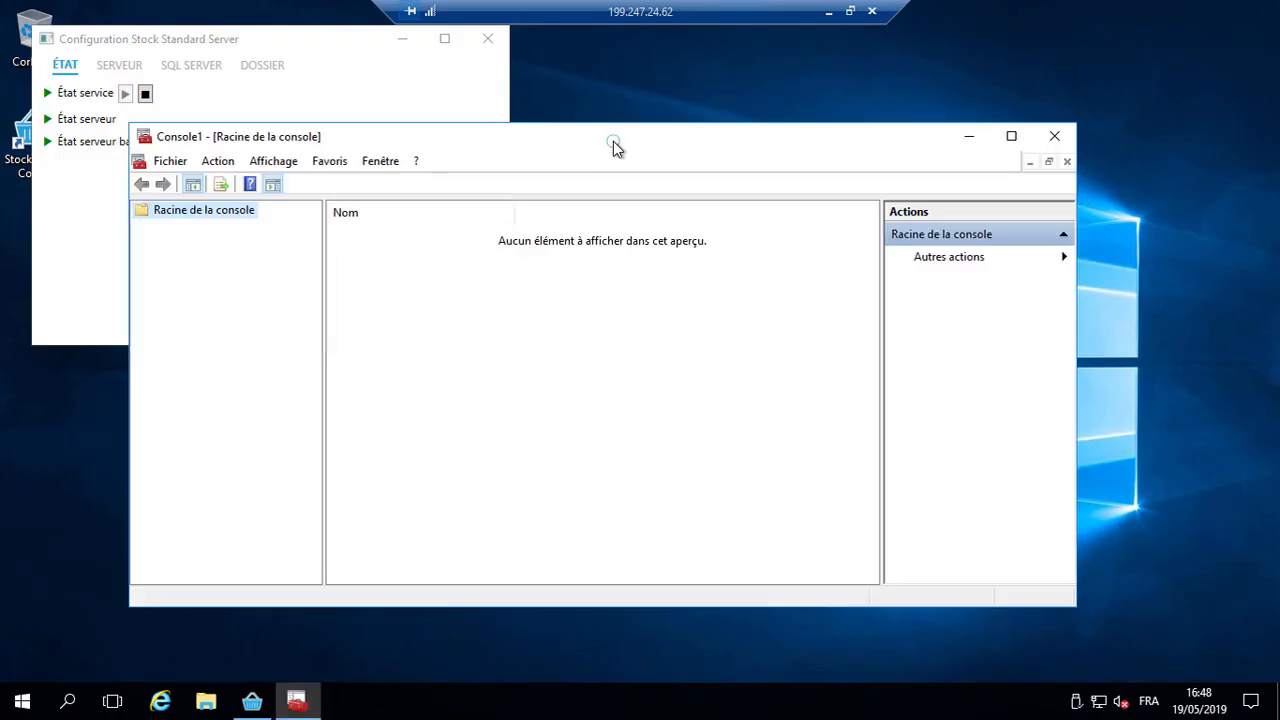
double_click(613, 143)
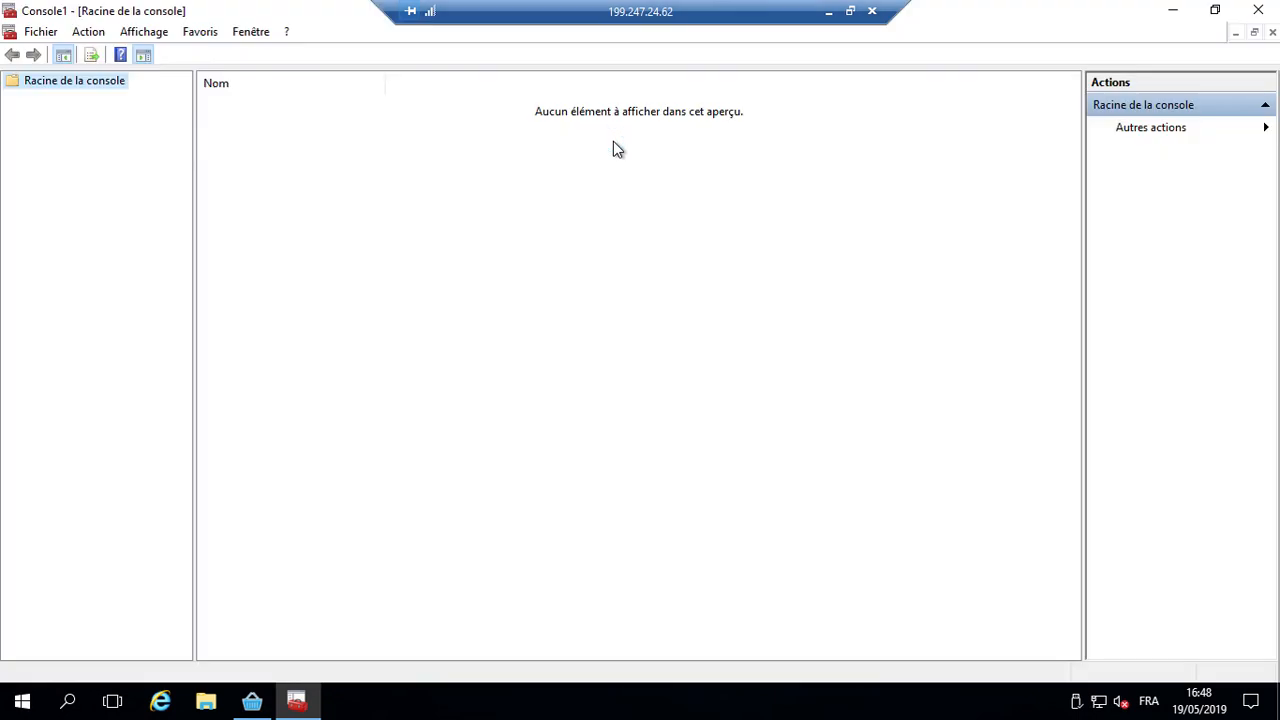
left_click(41, 32)
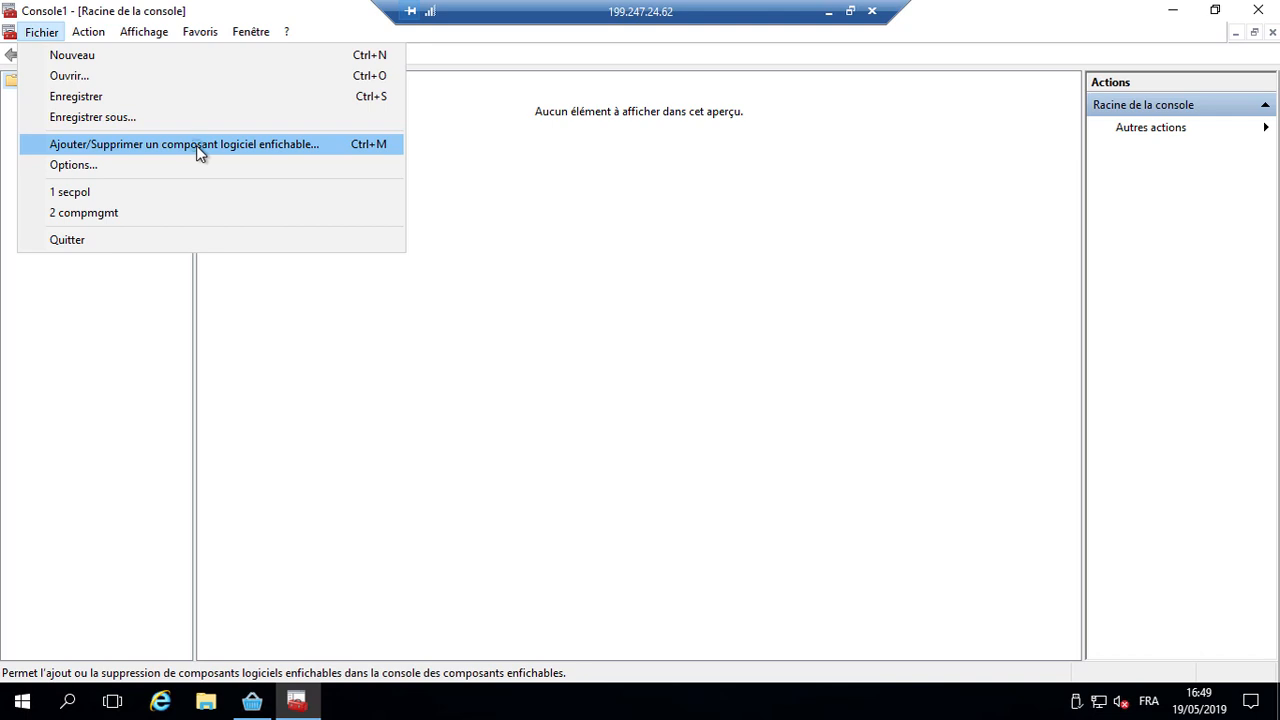
left_click(196, 145)
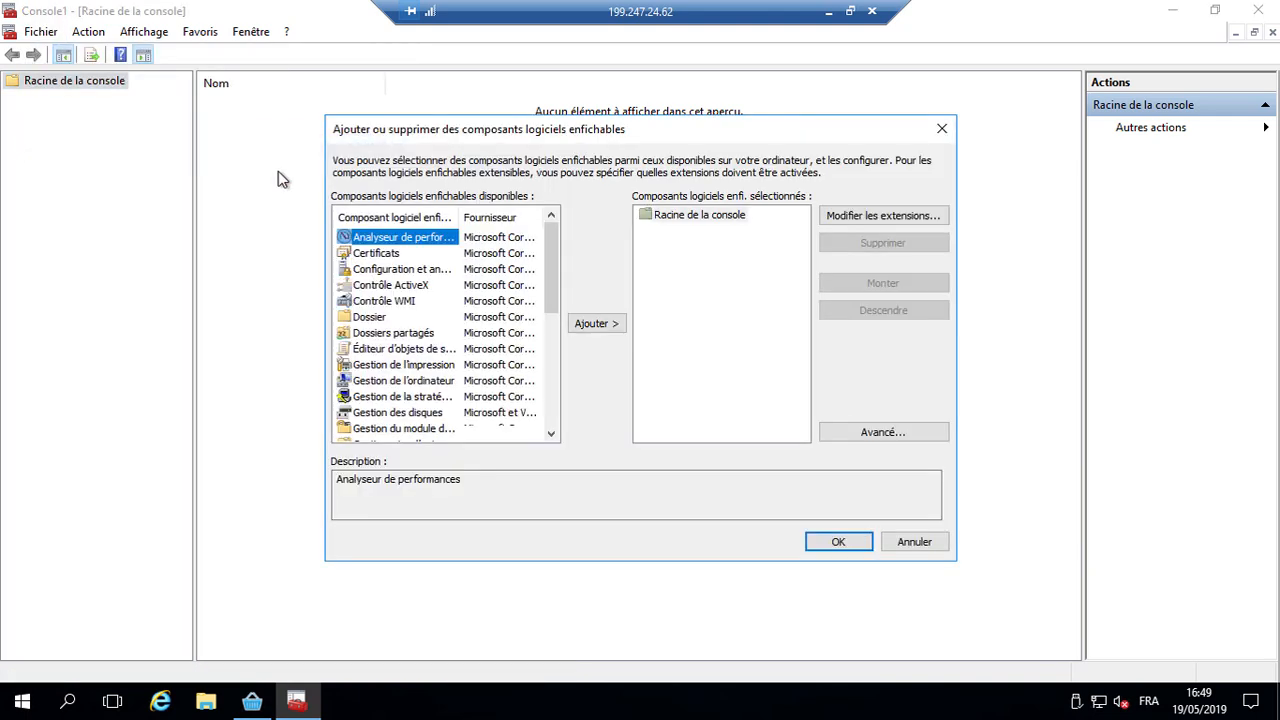
left_click(401, 349)
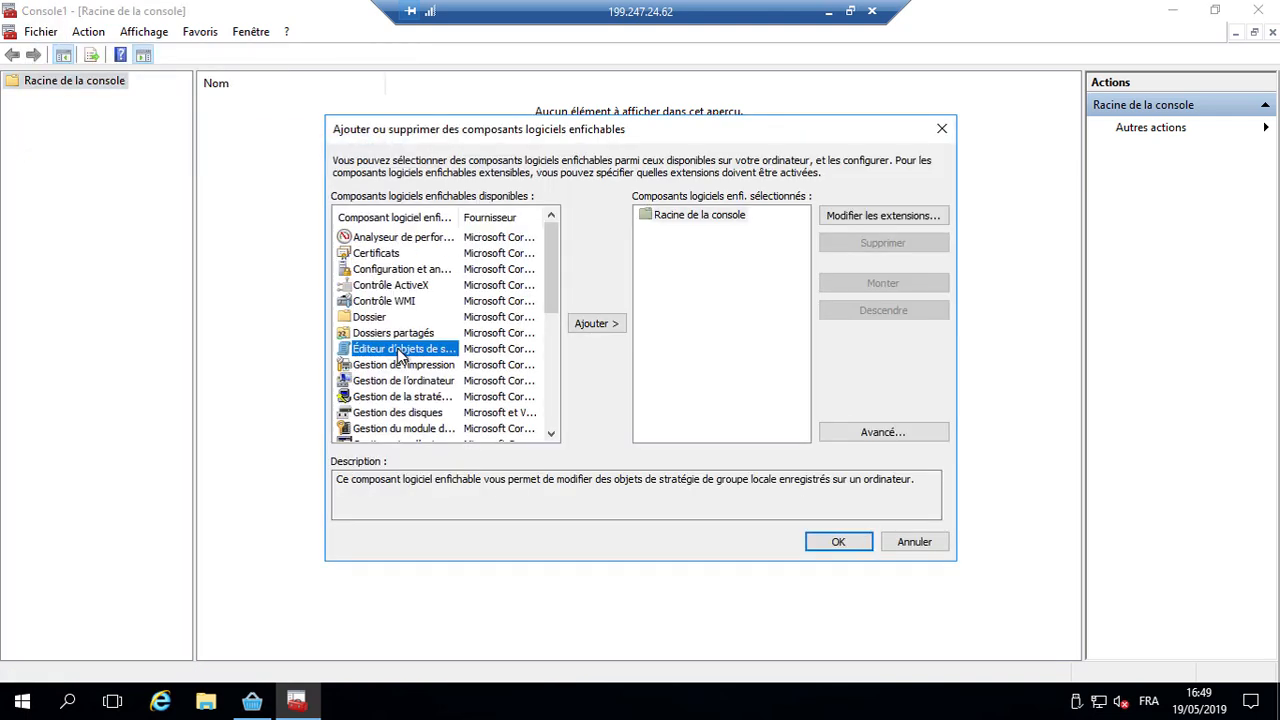
left_click(596, 323)
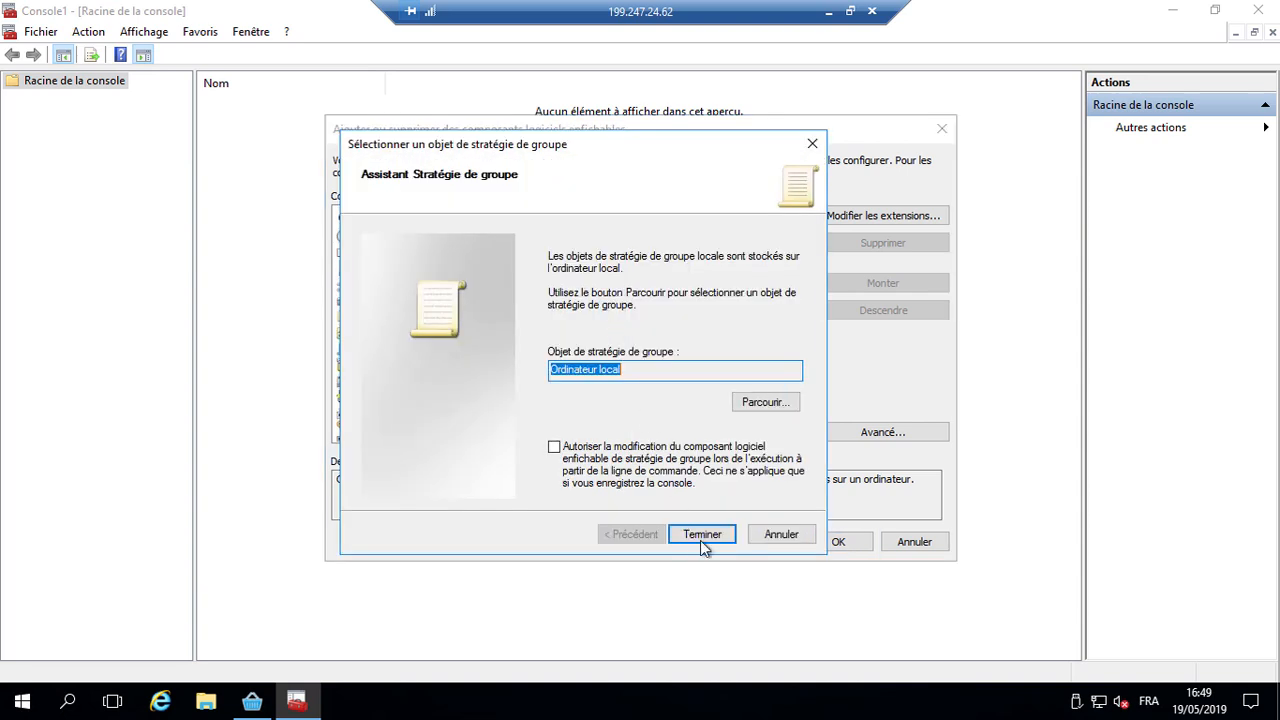
left_click(702, 534)
left_click(840, 541)
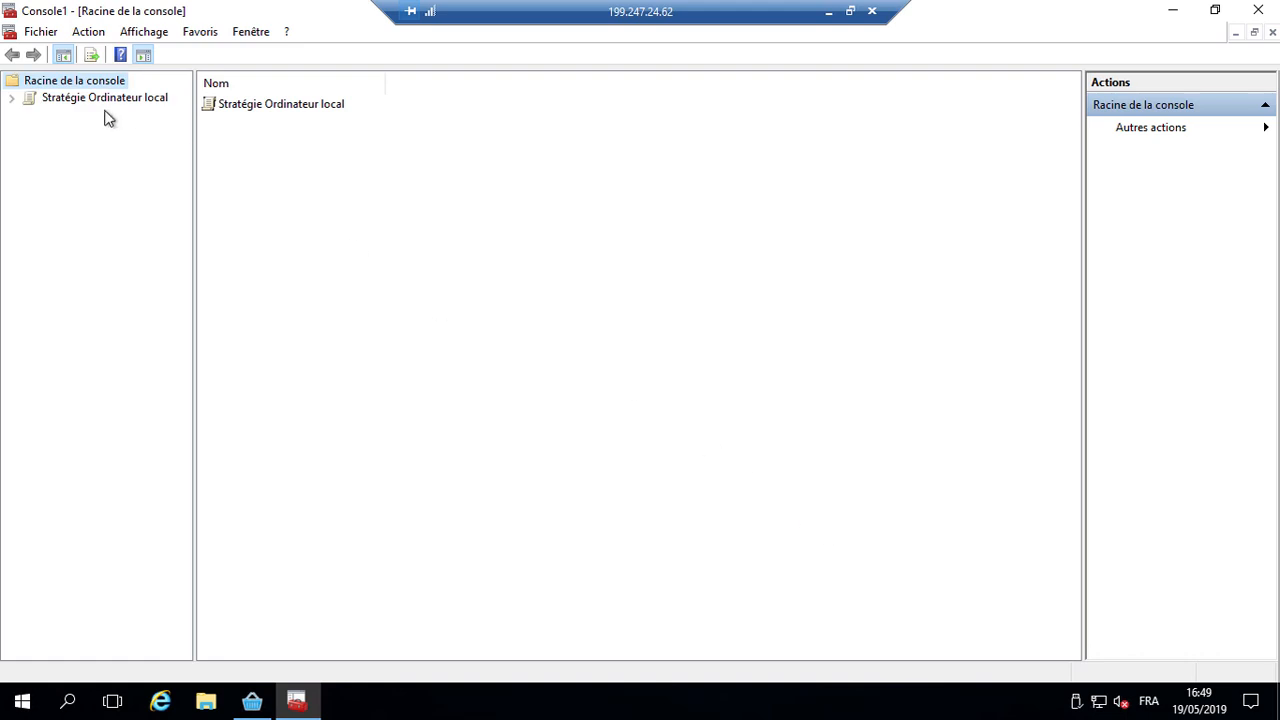
Step: Expand down to Paramètres de sécurité, select the IP security policies node and right-click its empty list
left_click(11, 98)
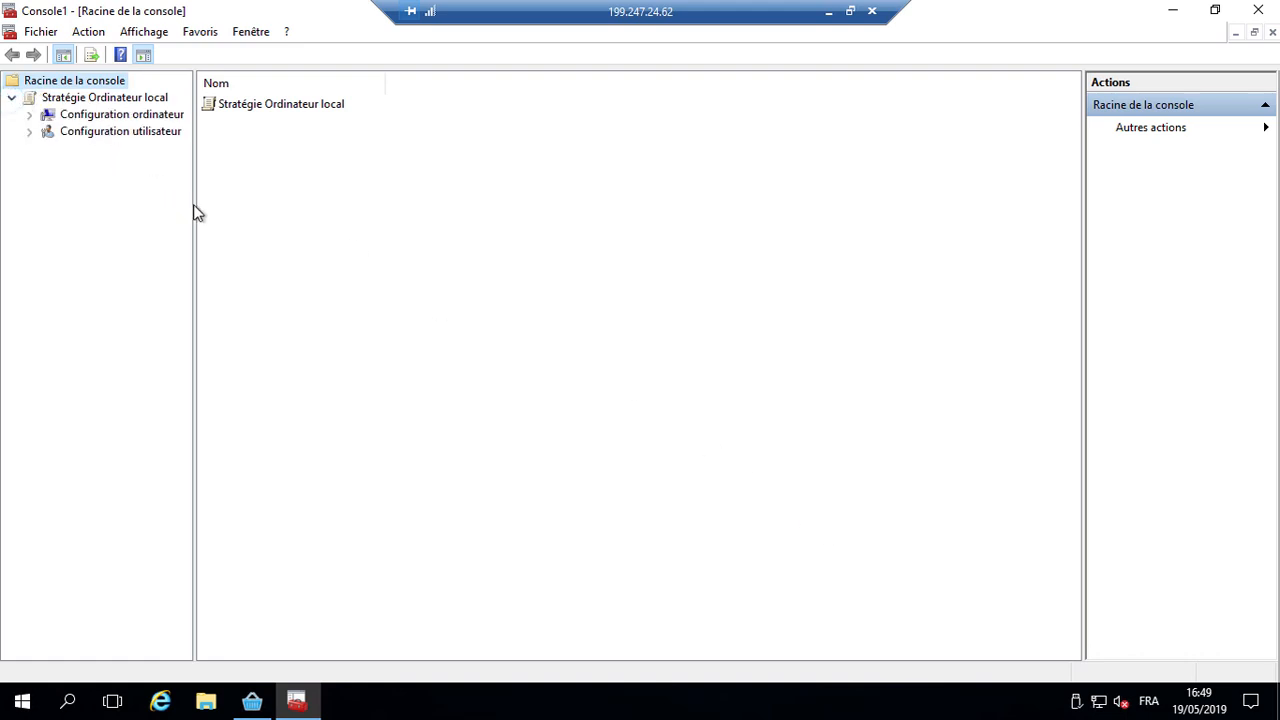
left_click_drag(196, 212, 306, 212)
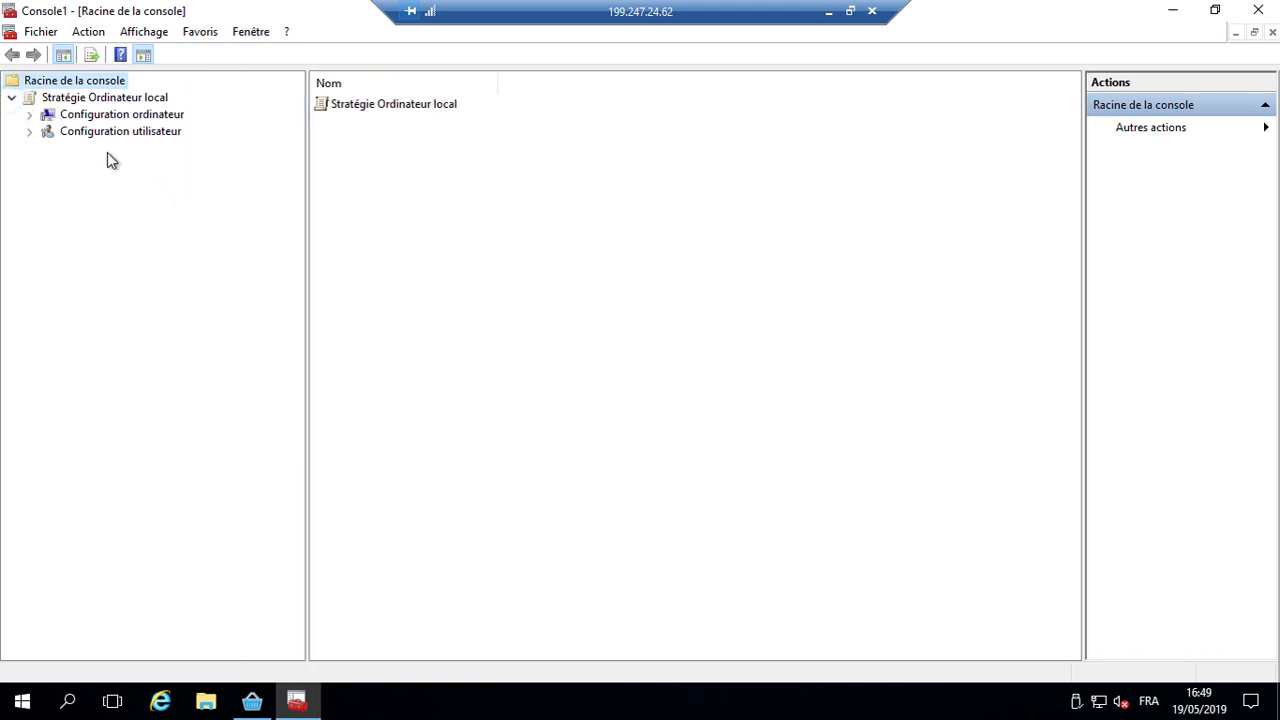
left_click(29, 116)
left_click(47, 148)
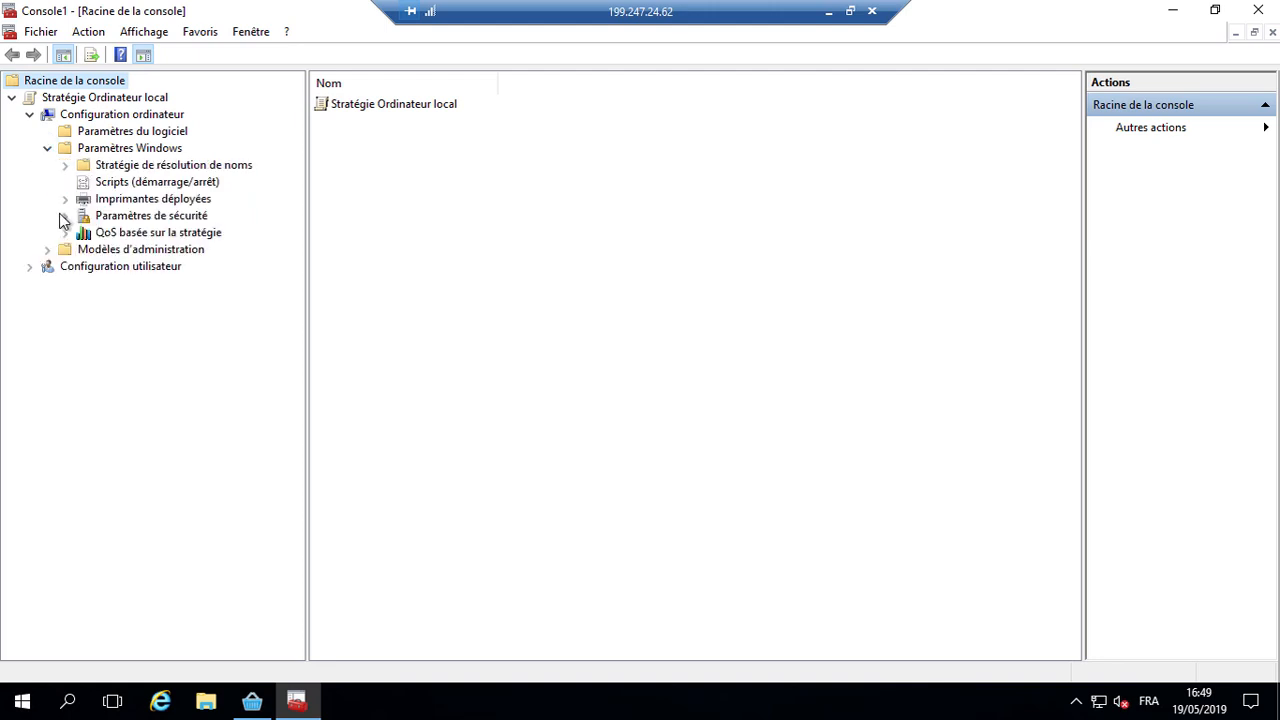
left_click(64, 216)
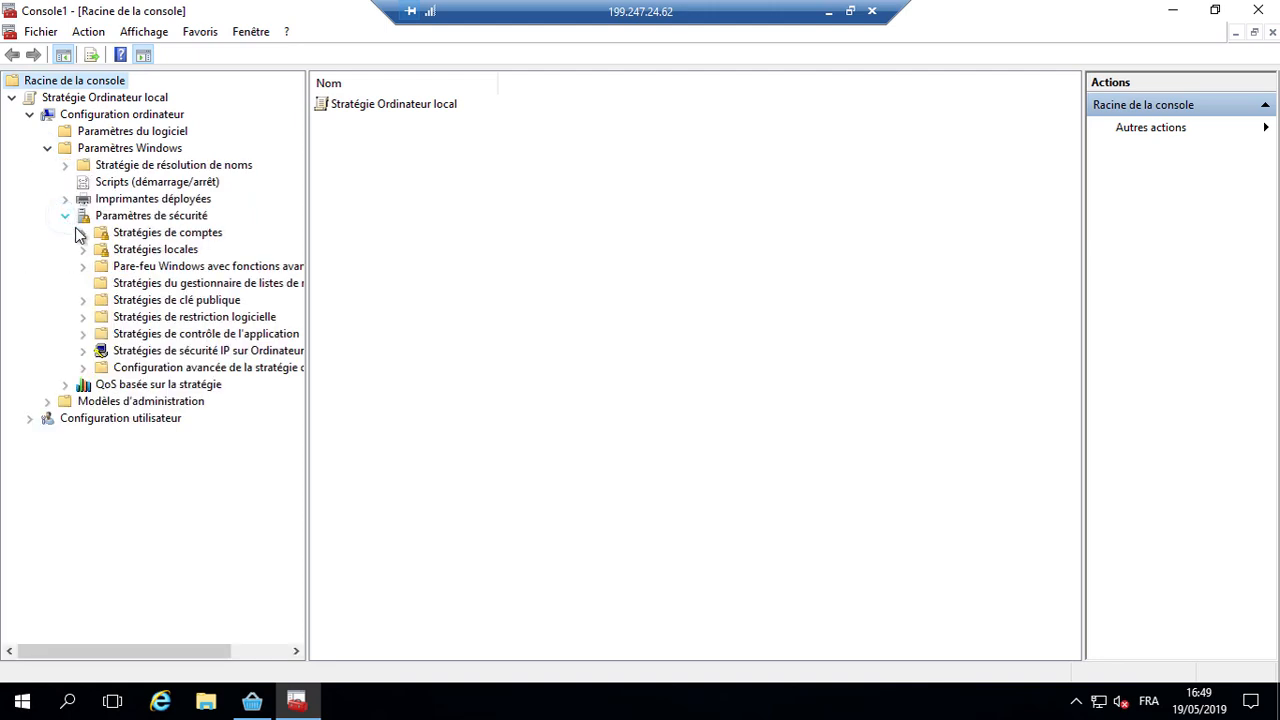
left_click(136, 354)
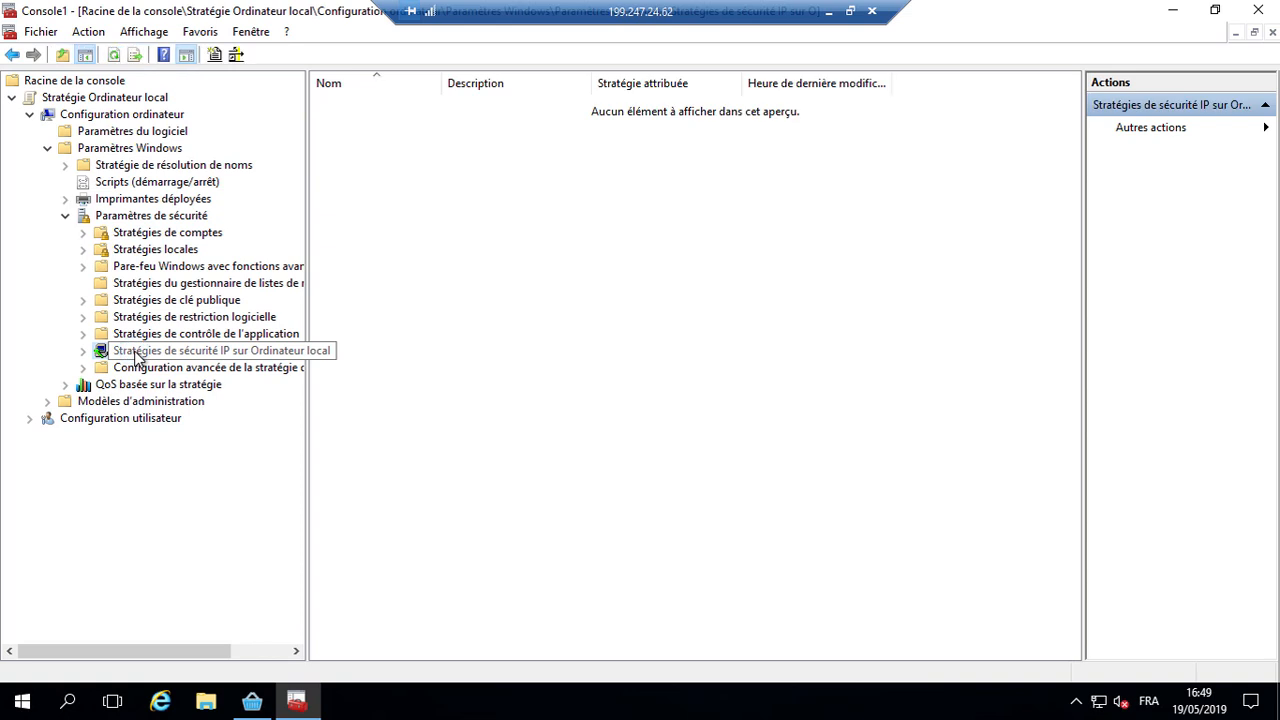
right_click(636, 187)
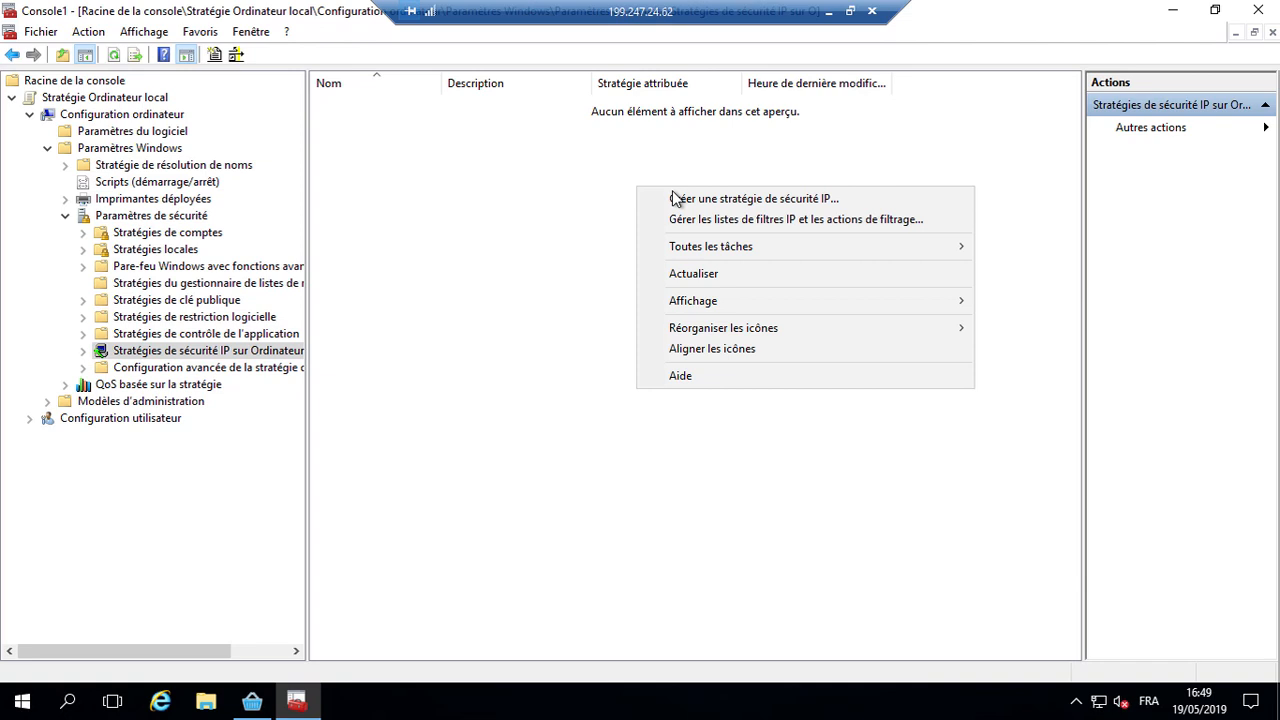
Step: Run the new IP security policy wizard, naming it 'Stratégie de sécurité IP Stock Serveur' without a default response rule
left_click(692, 198)
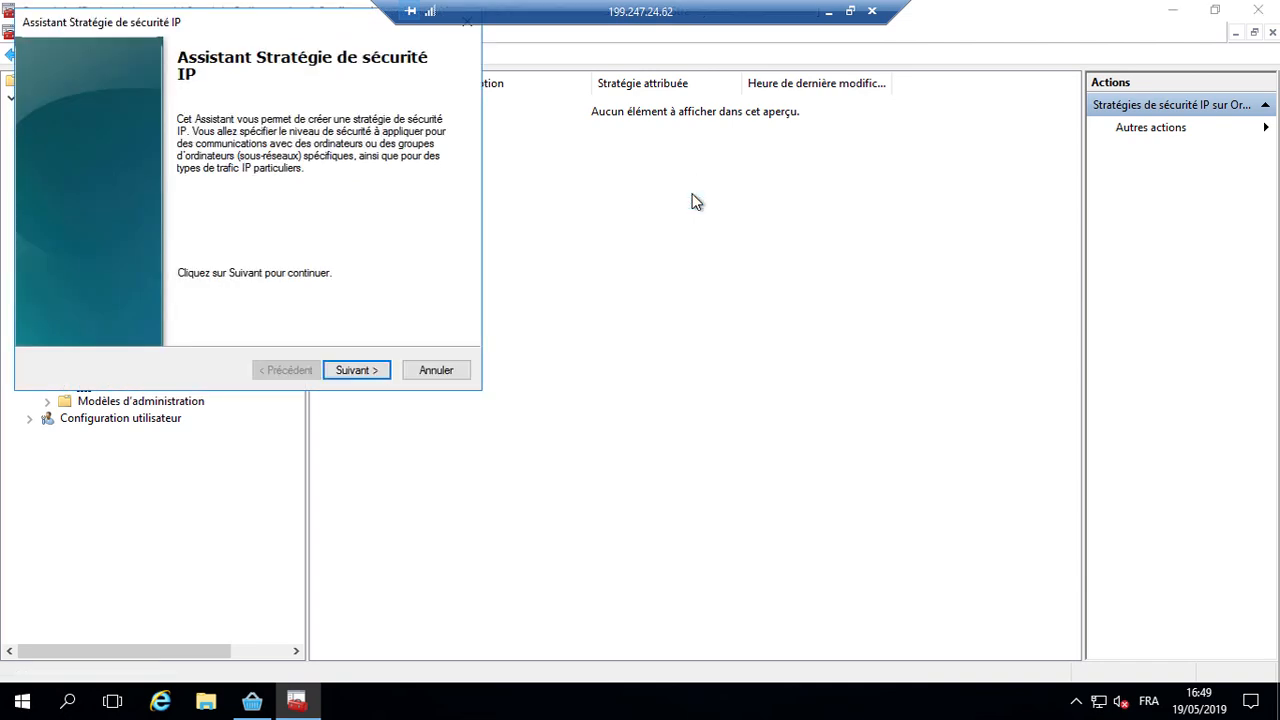
left_click(374, 369)
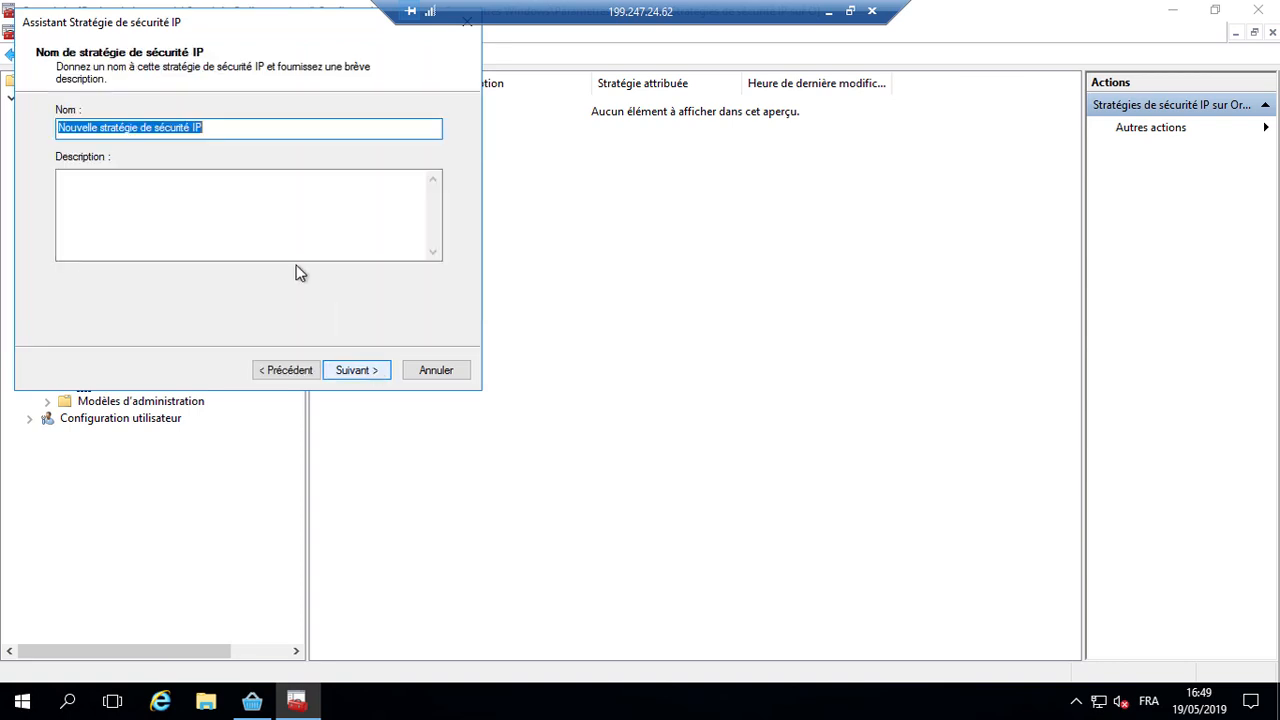
left_click(104, 128)
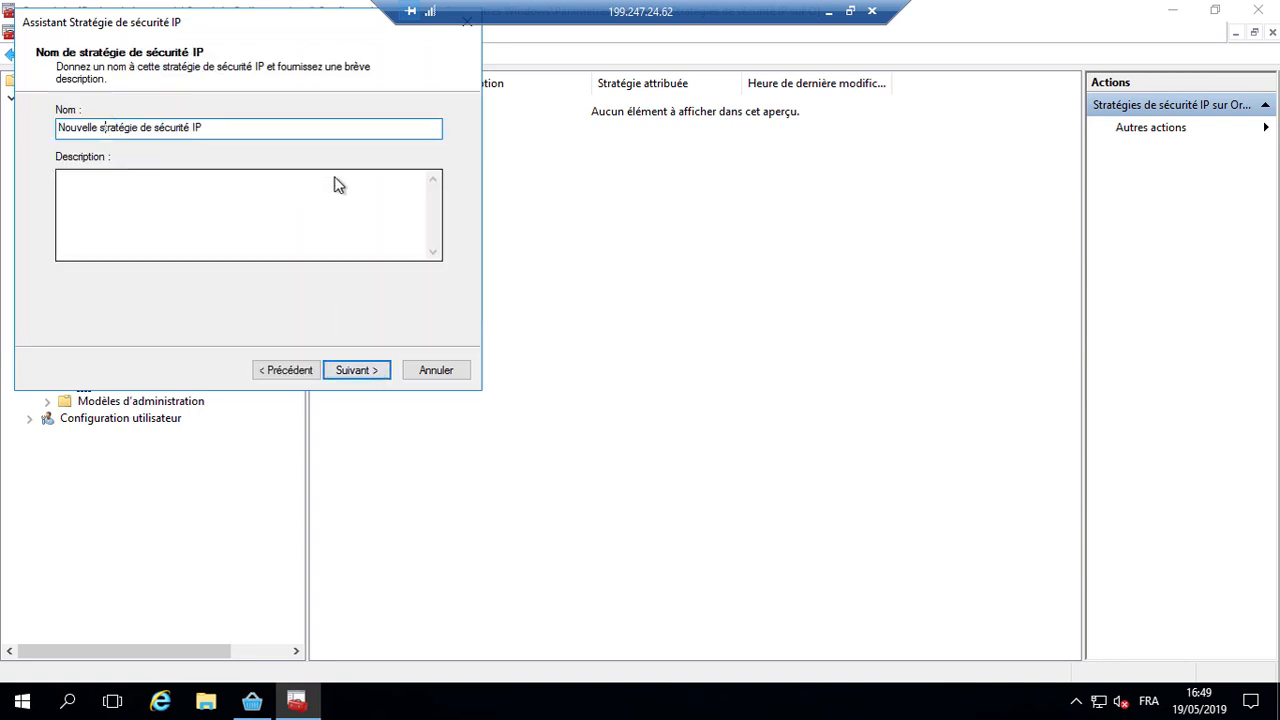
key("BackSpace")
key("BackSpace")
key("BackSpace")
key("BackSpace")
key("BackSpace")
key("BackSpace")
key("BackSpace")
key("BackSpace")
key("BackSpace")
key("BackSpace")
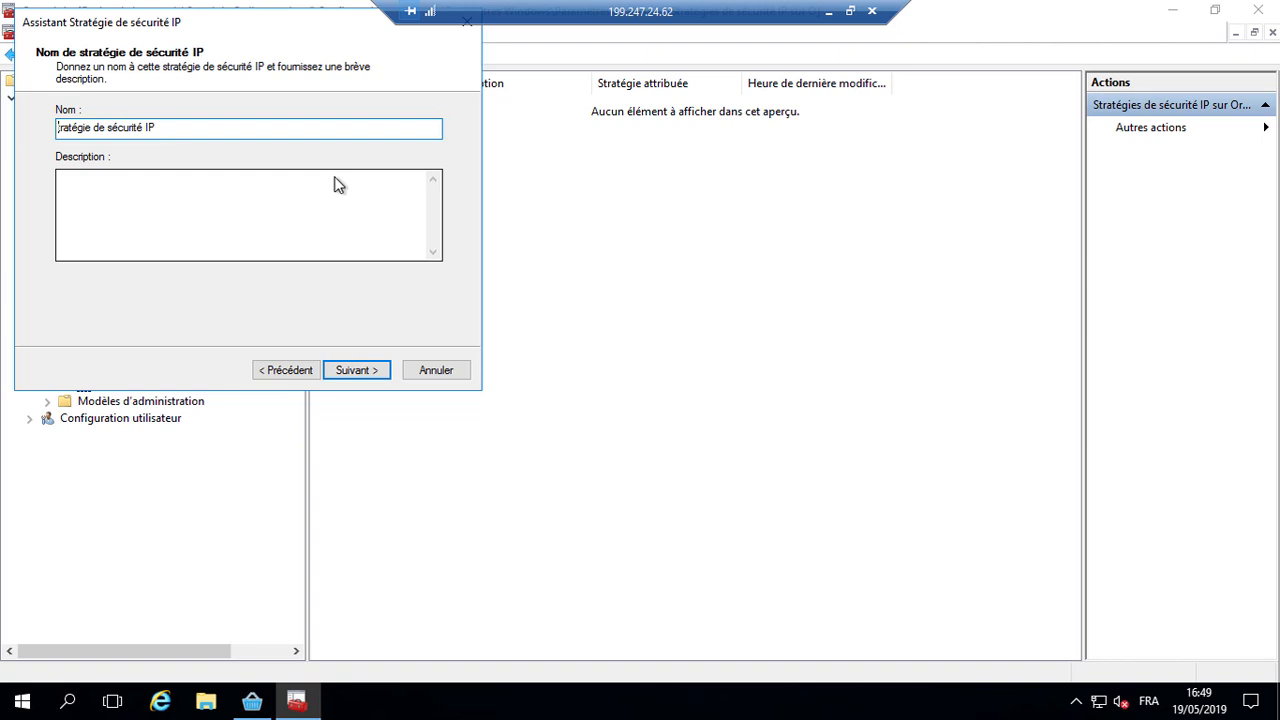
type("S")
type(" Stock Serve")
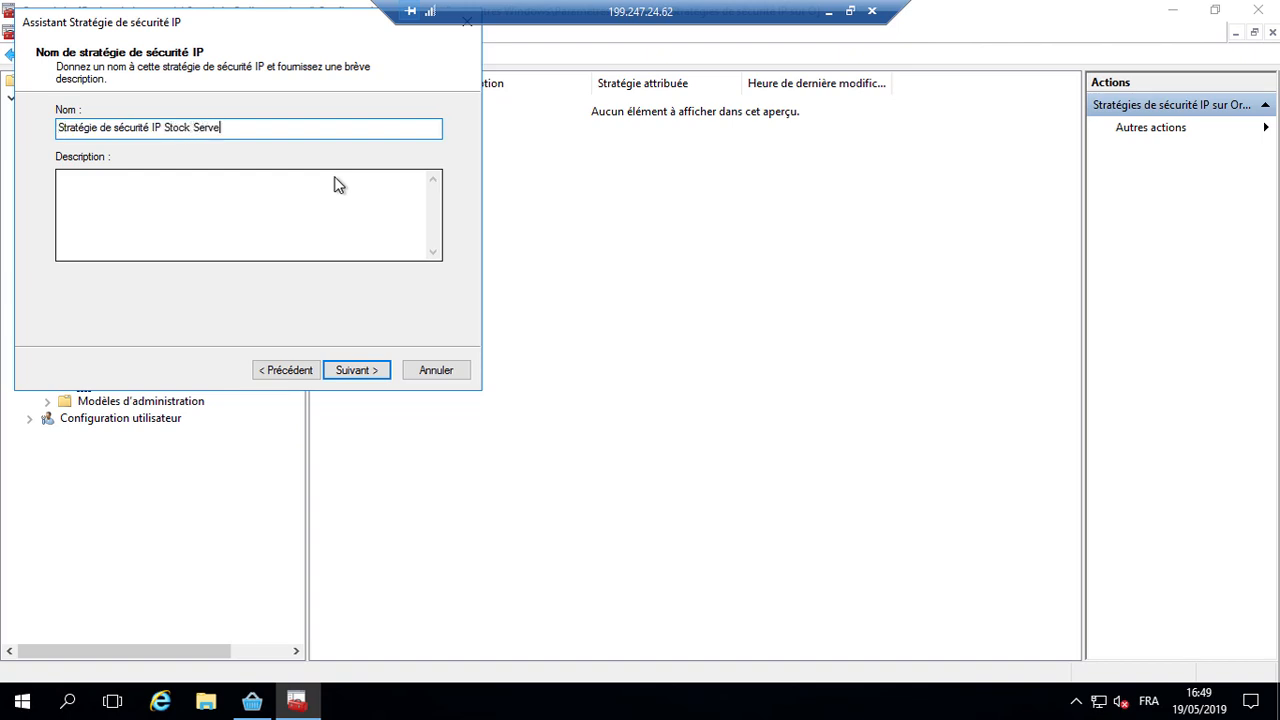
type("r")
key("Return")
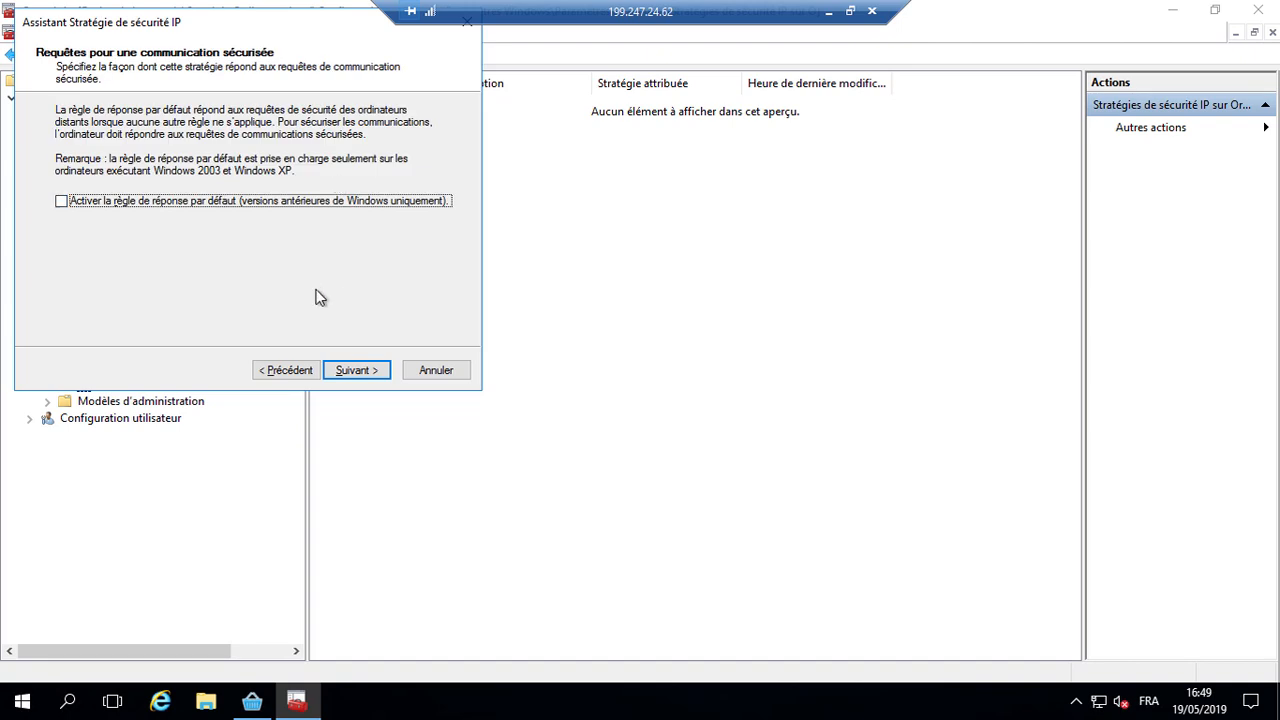
left_click(366, 374)
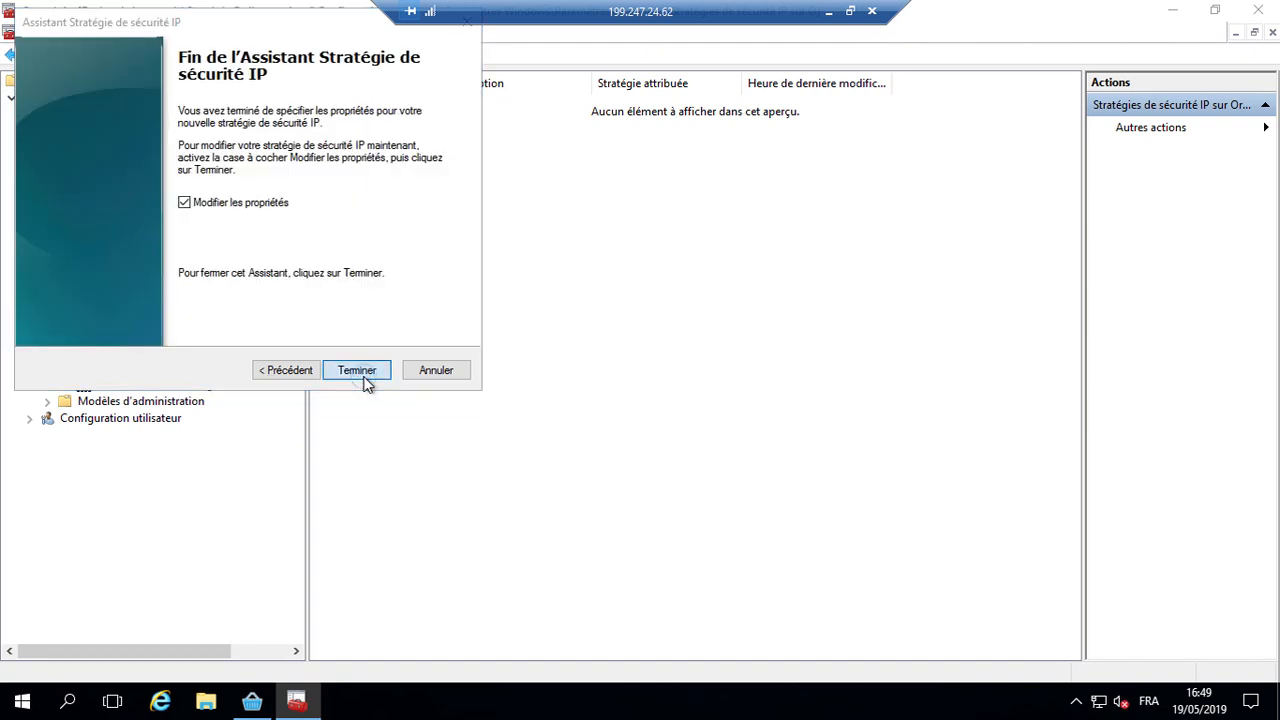
left_click(357, 371)
Step: Add a security rule with no tunnel endpoint that applies to all network connections
left_click(508, 493)
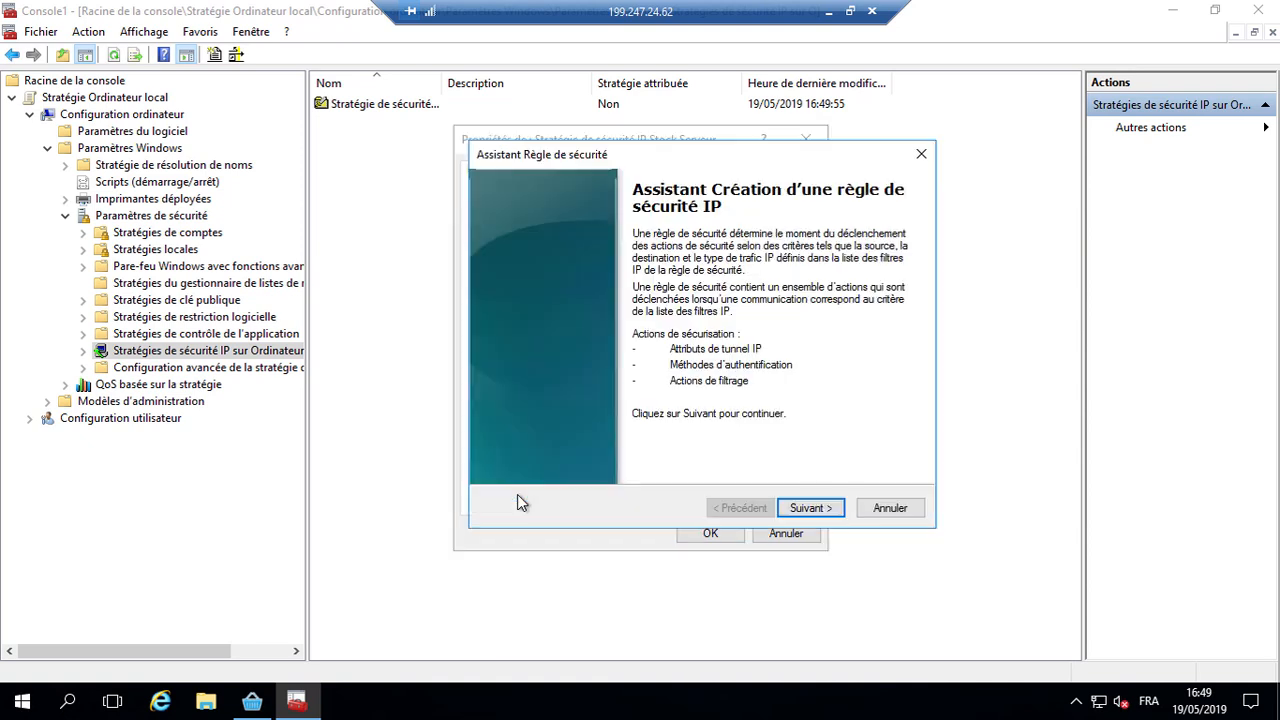
left_click(813, 510)
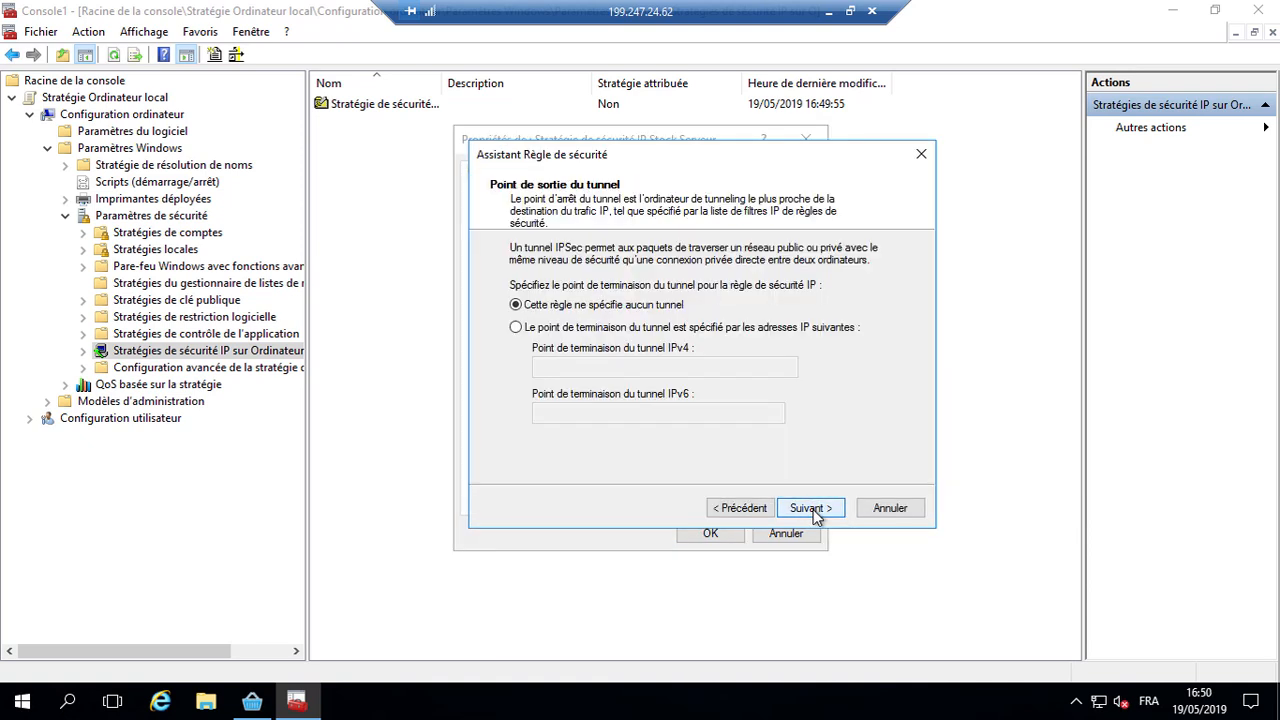
left_click(813, 510)
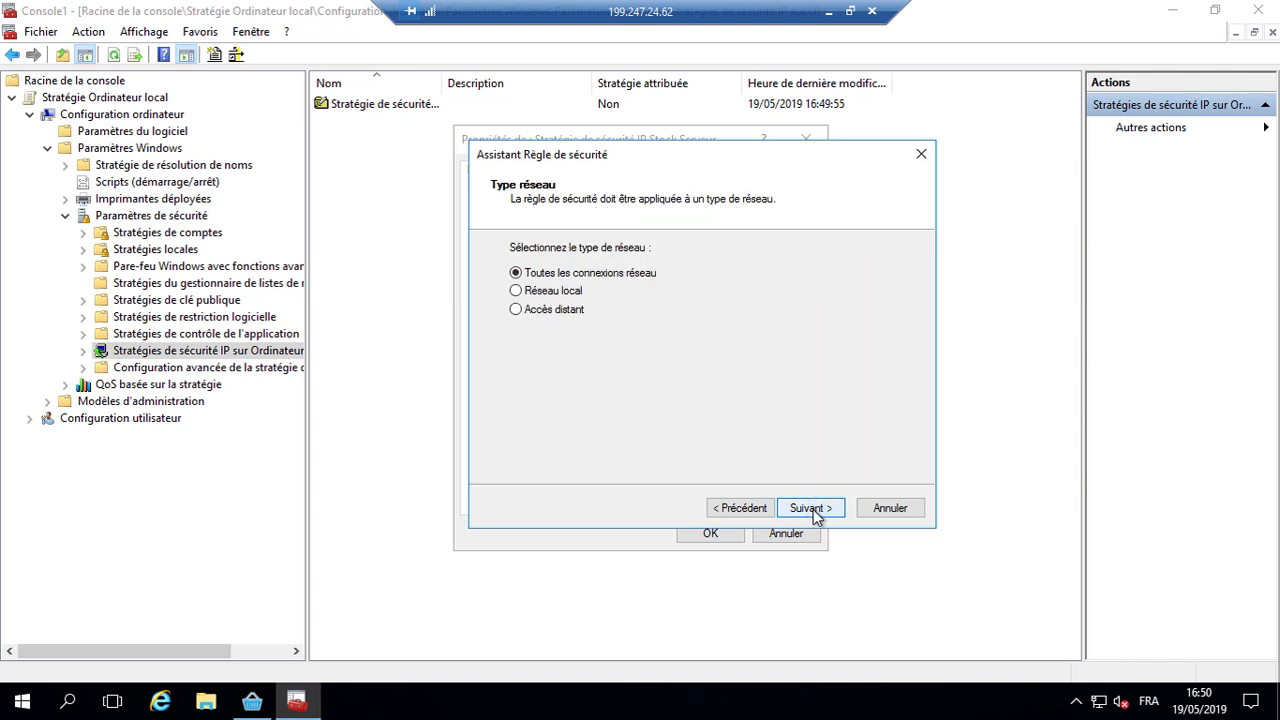
left_click(813, 510)
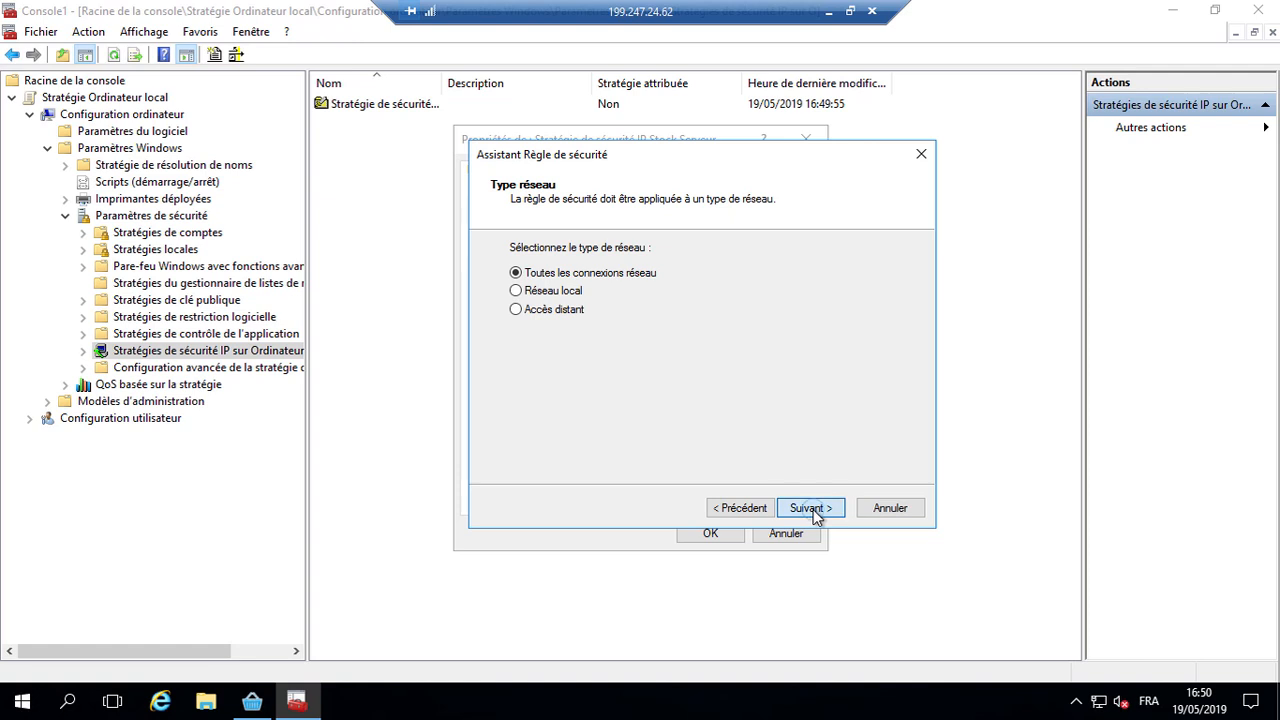
Step: Create a new IP filter list named 'Filtres IP Stock Serveur' and start adding a filter
left_click(859, 313)
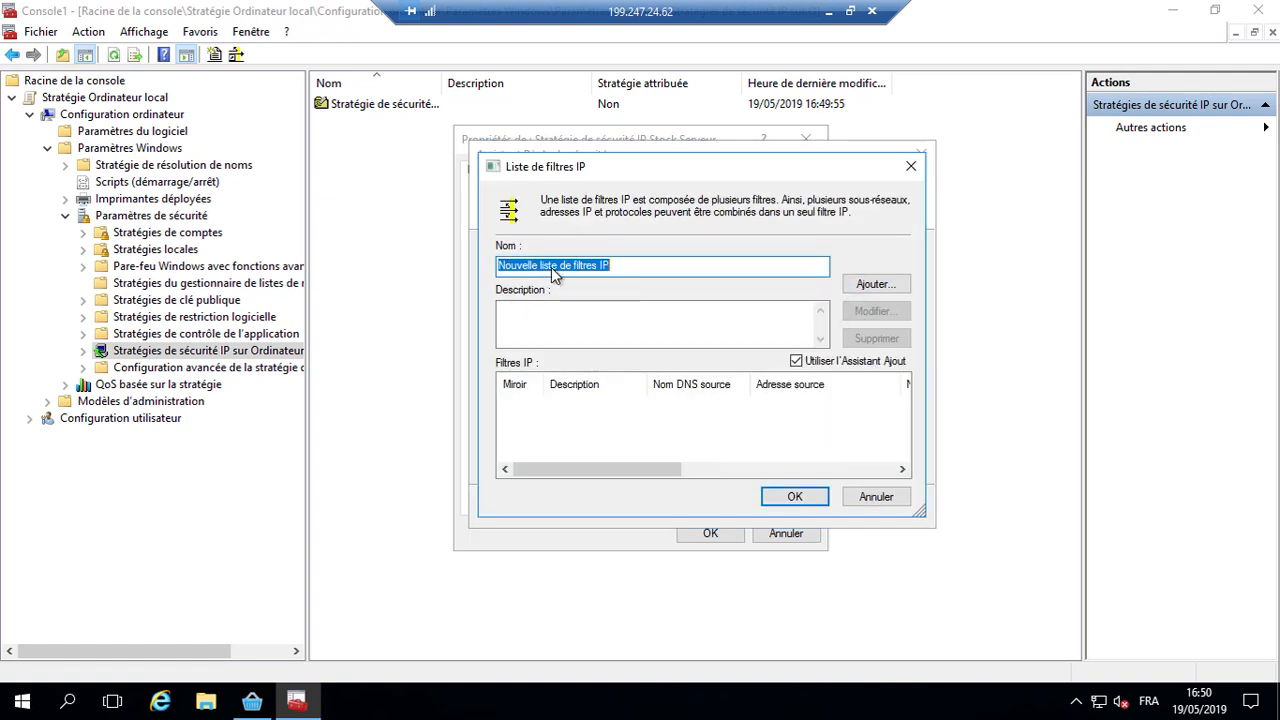
key("ctrl+shift+Left")
key("ctrl+shift+Left")
key("BackSpace")
key("Delete")
key("Delete")
type("Filtres IP Stock Serveur")
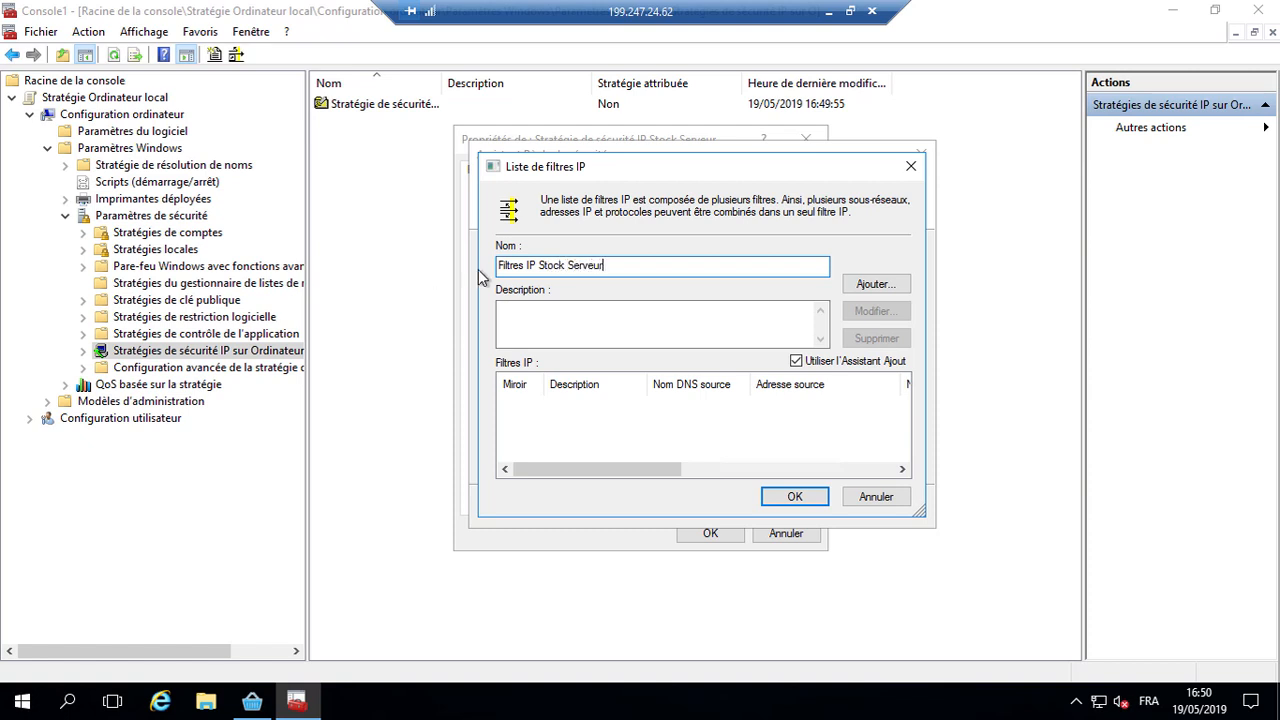
left_click(883, 291)
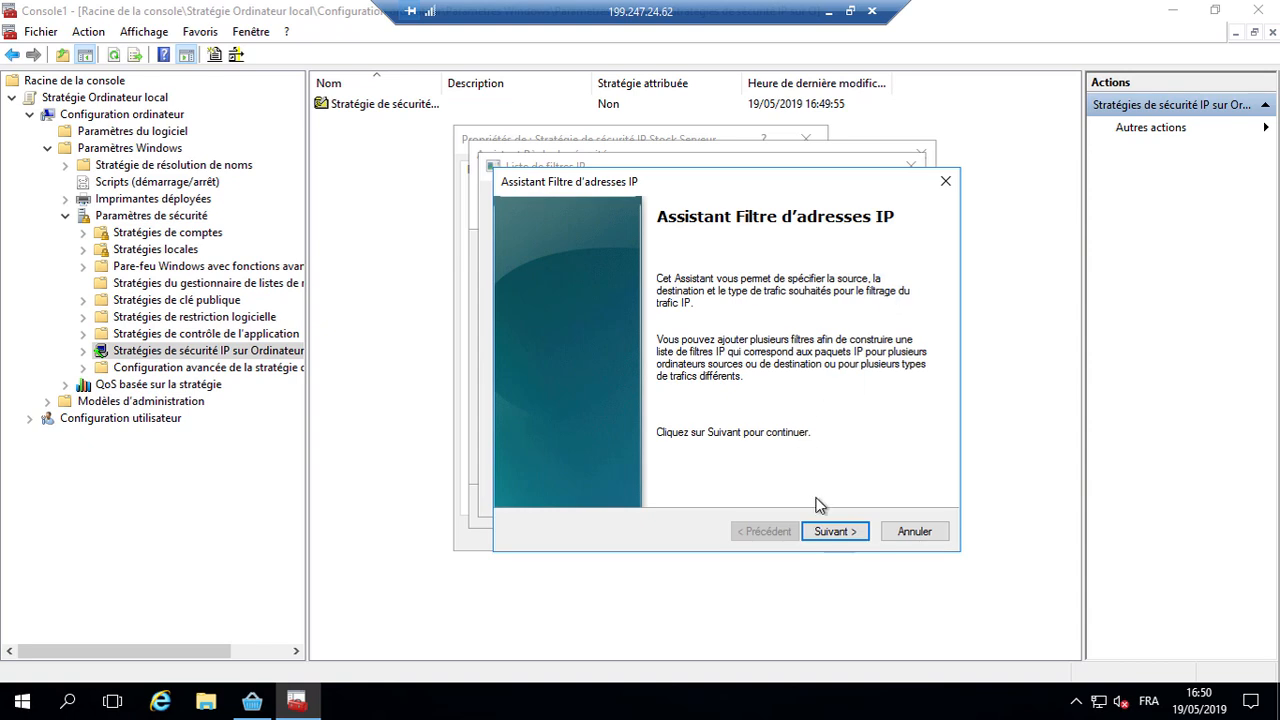
Step: Start a mirrored filter described 'Stock Serveur' from any IP address to Mon adresse IP
left_click(841, 536)
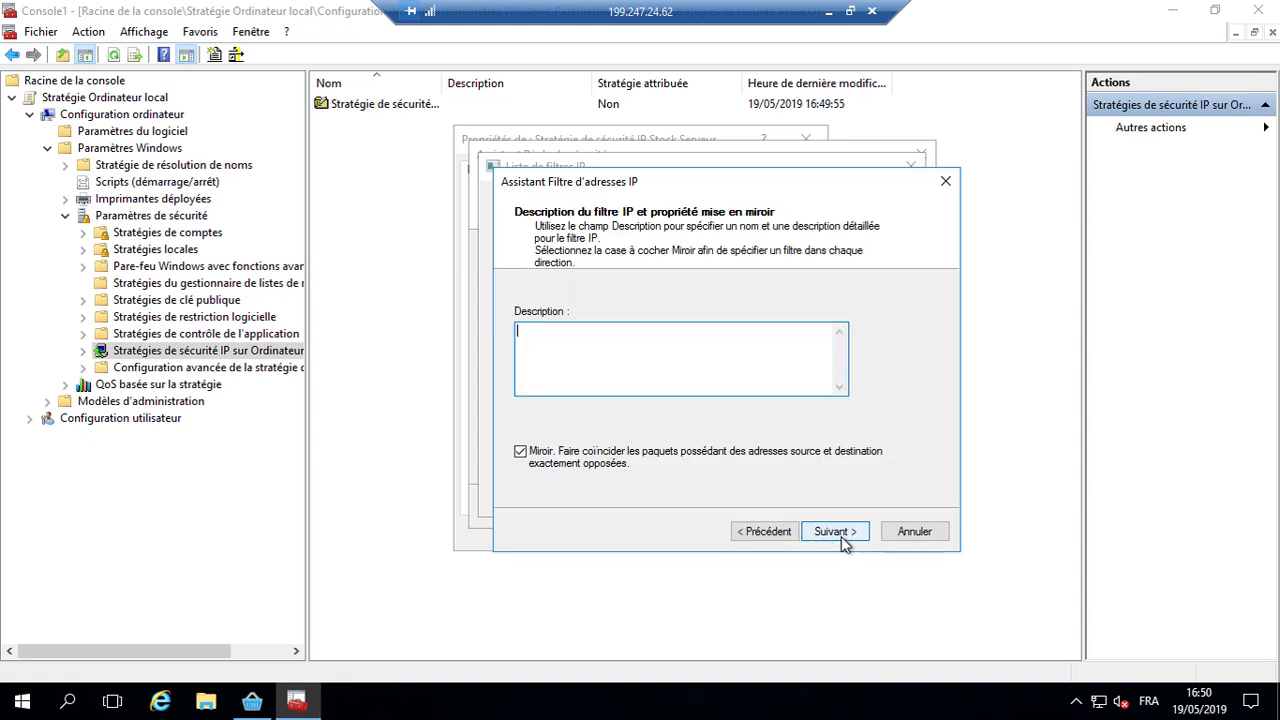
type("Stock Serveur")
left_click(858, 536)
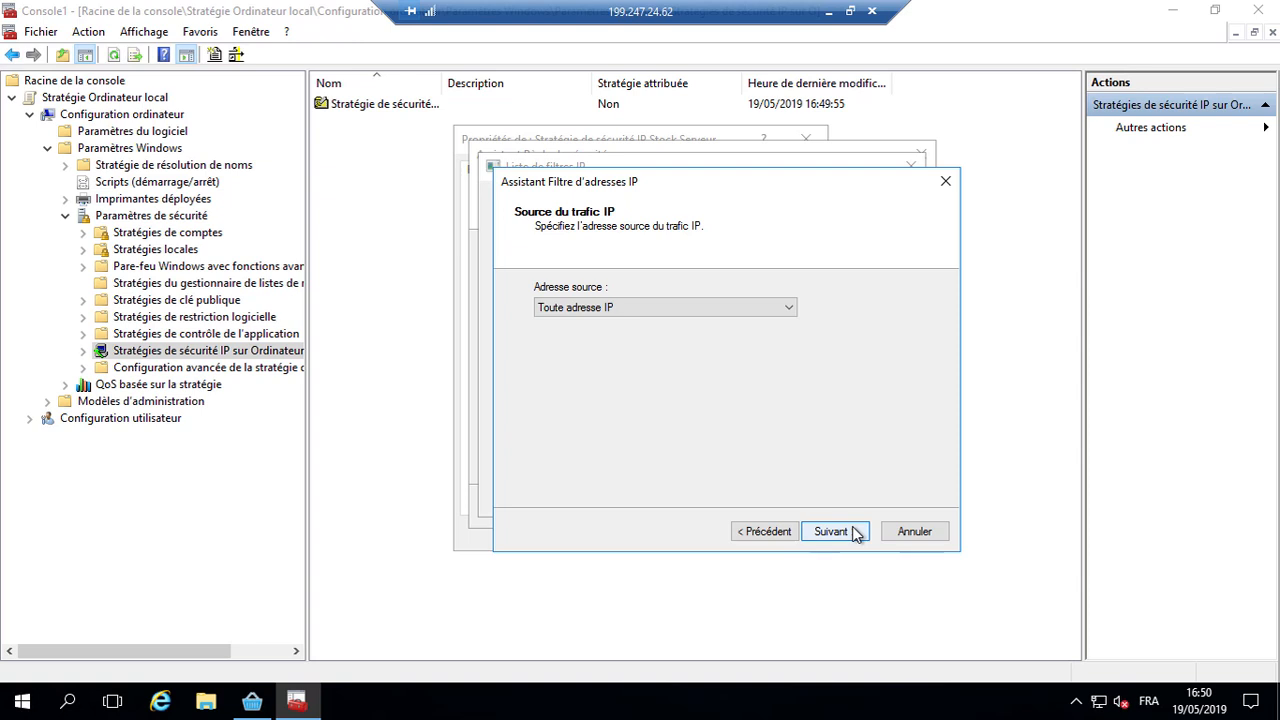
left_click(858, 536)
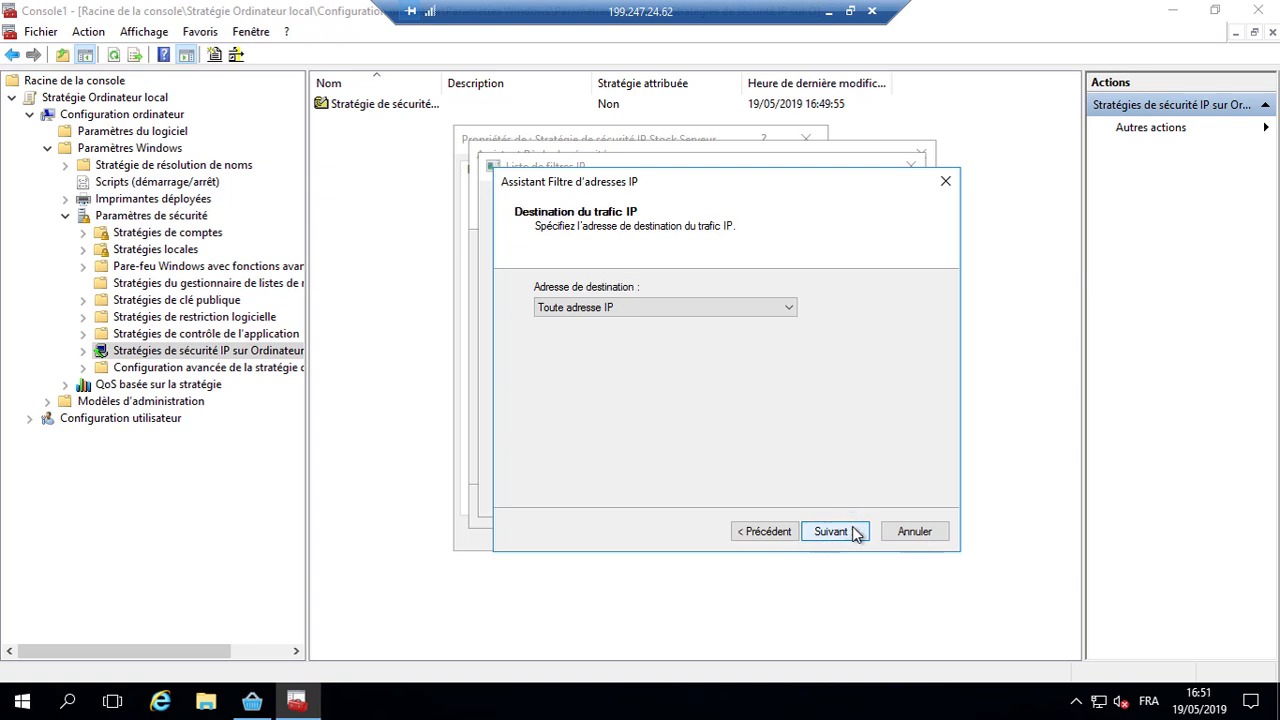
left_click(717, 312)
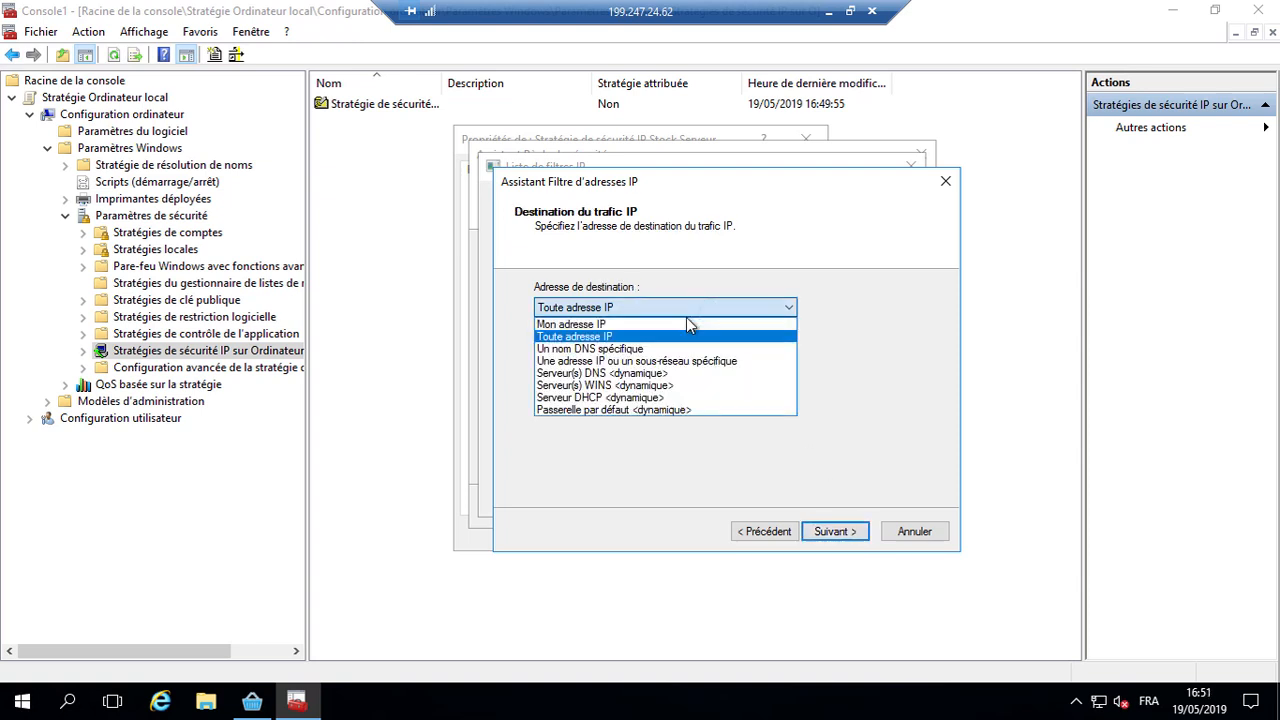
left_click(627, 325)
left_click(849, 536)
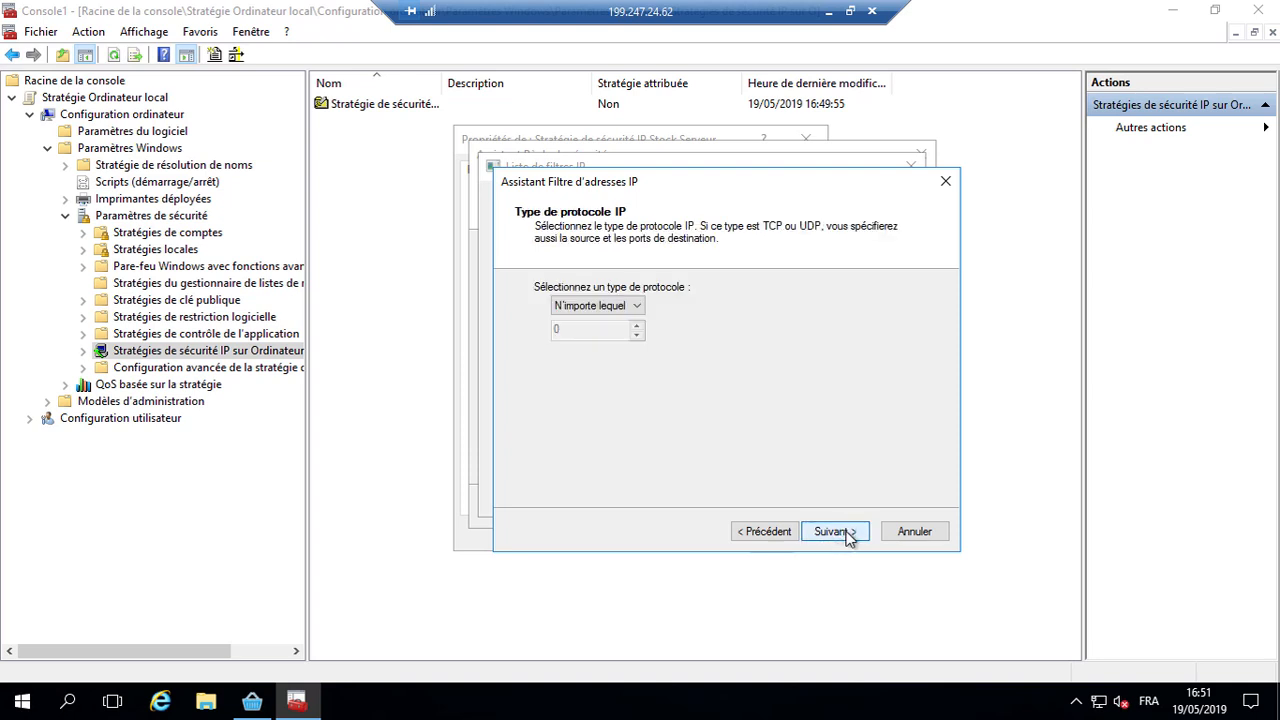
Step: Limit the filter to TCP destination port 6723, finish it, and begin another filter
left_click(596, 309)
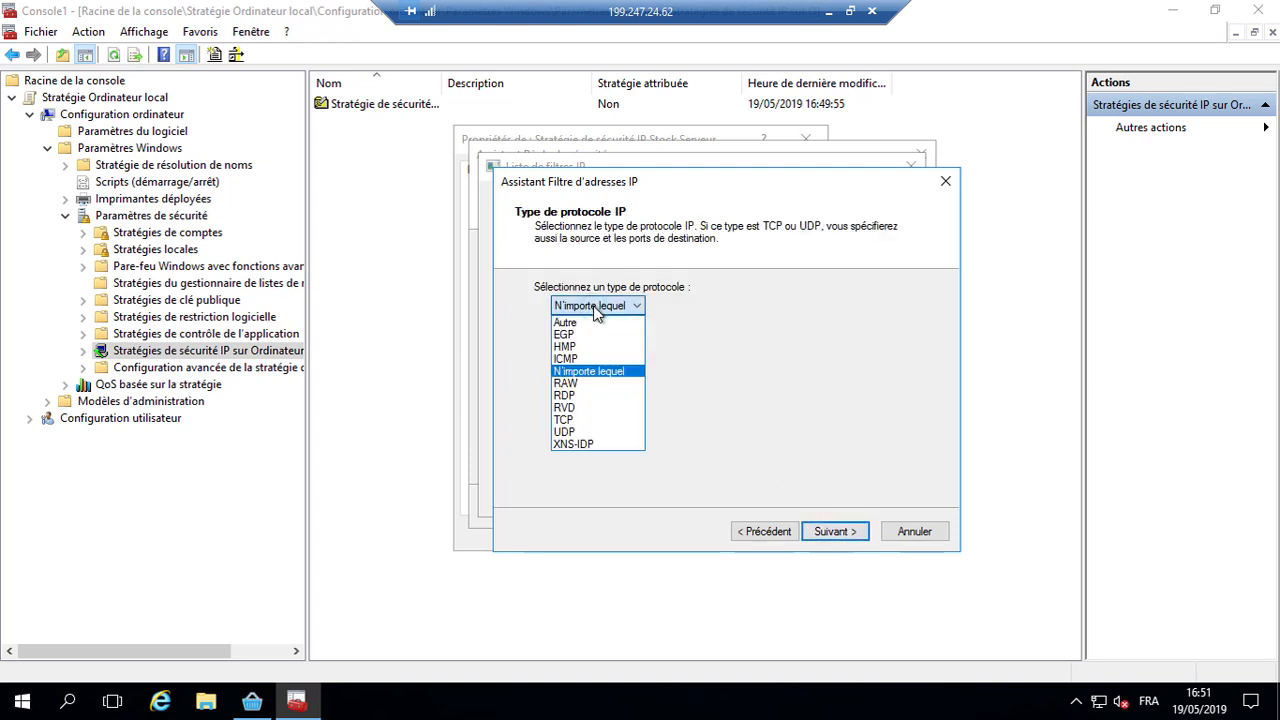
left_click(588, 420)
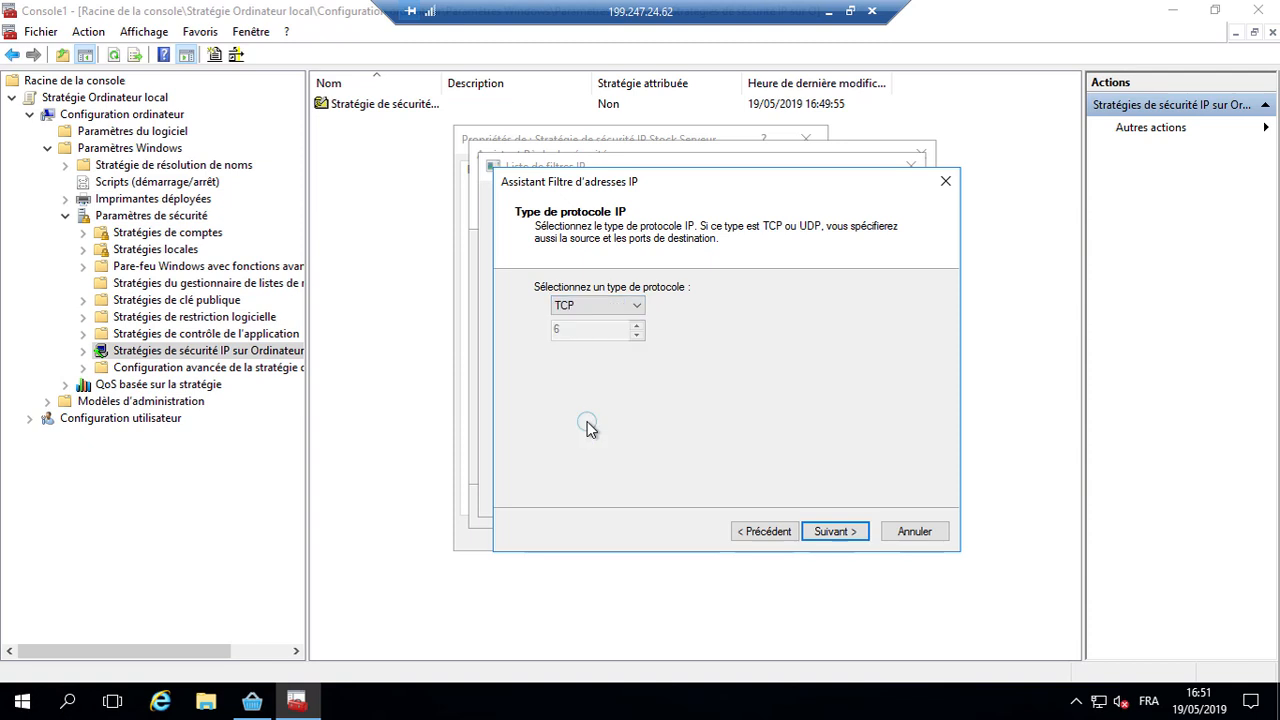
left_click(829, 531)
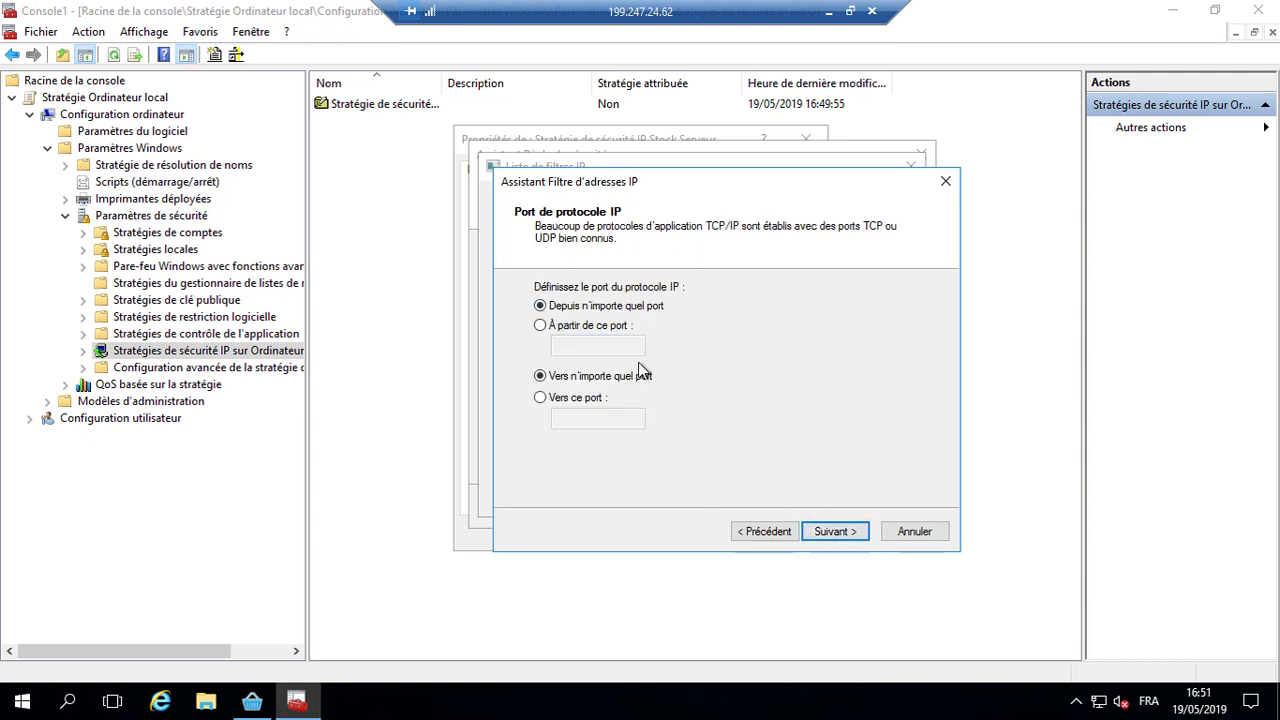
left_click(603, 399)
left_click(599, 417)
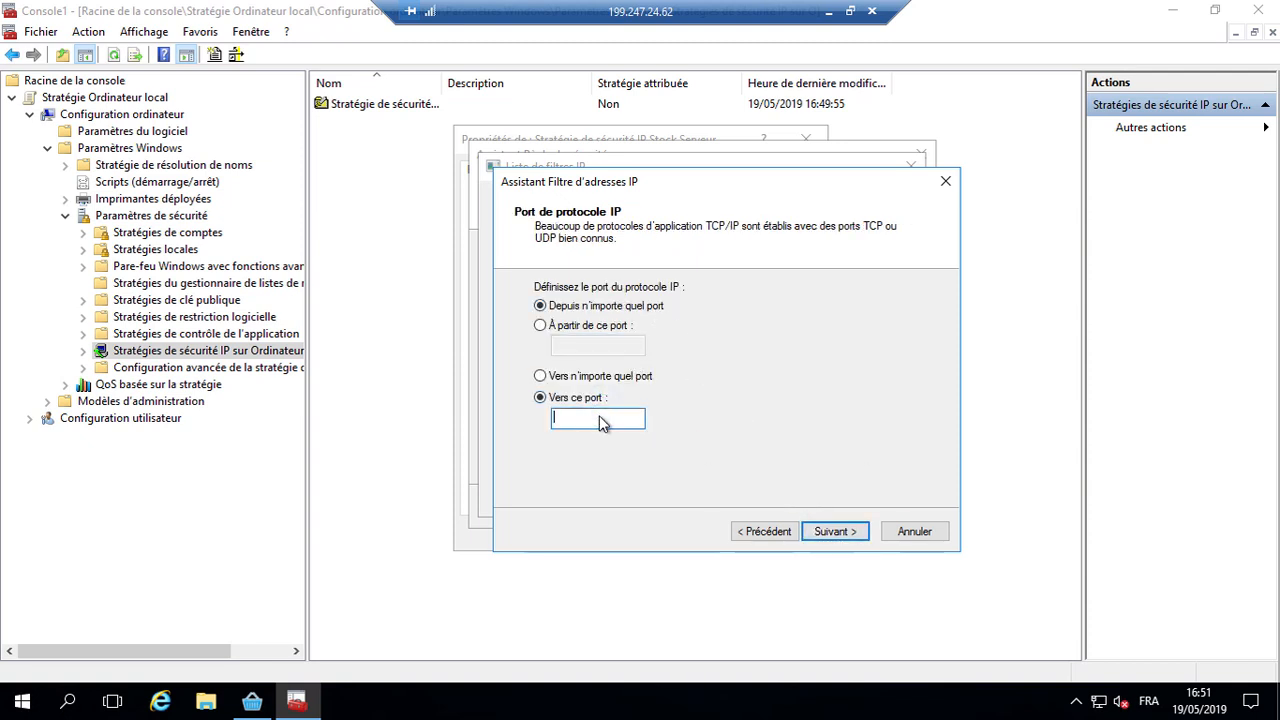
type("6723")
left_click(836, 532)
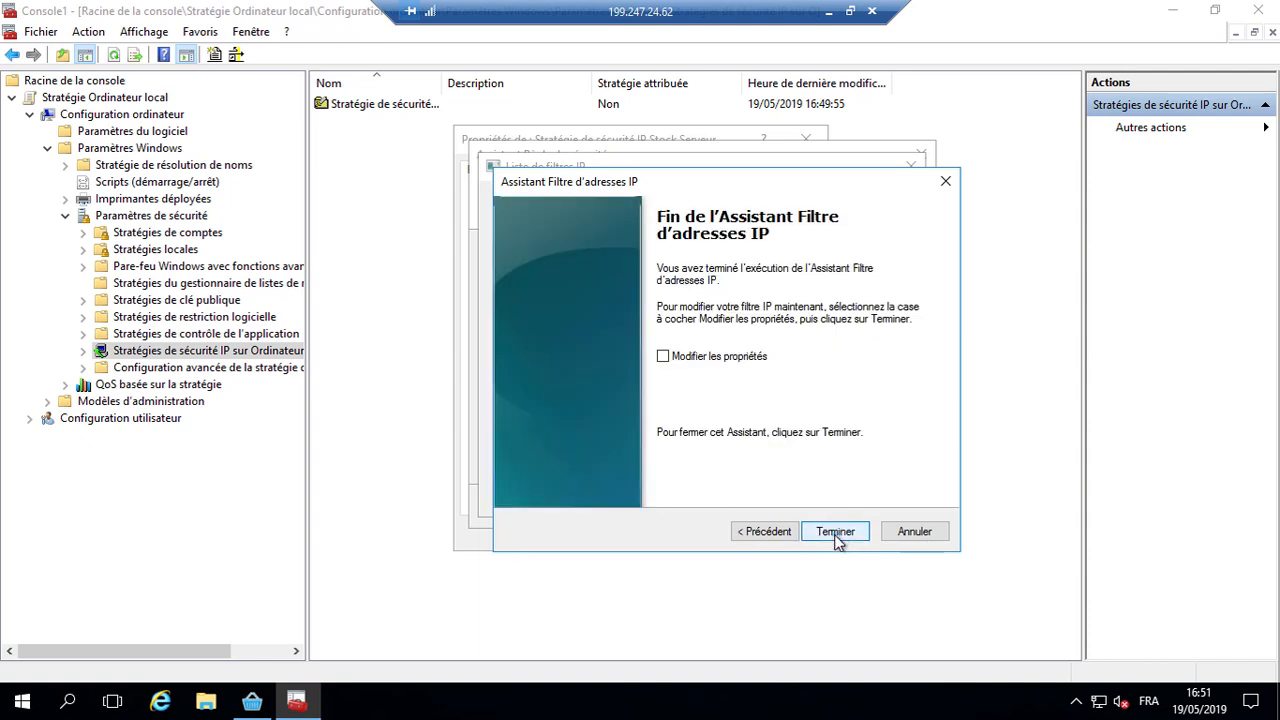
left_click(836, 532)
left_click(884, 285)
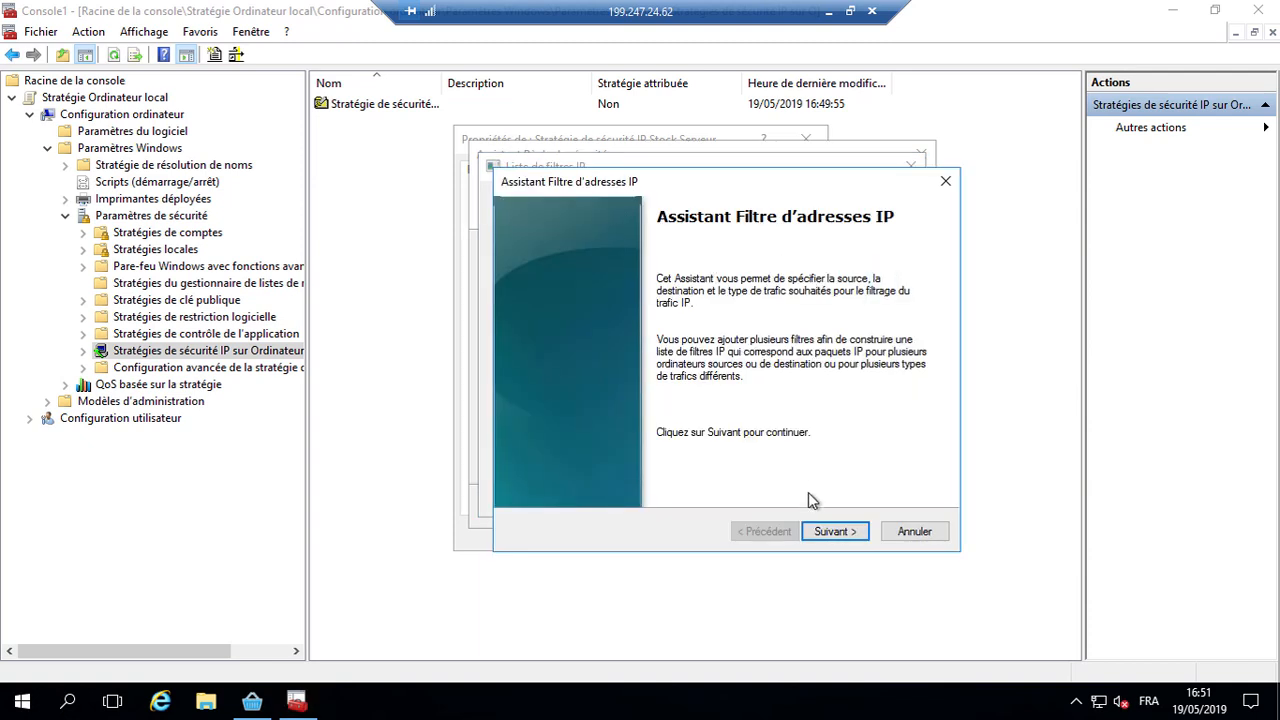
Step: Describe the second filter 'Stock Server Base de données', from any IP address to Mon adresse IP
left_click(836, 532)
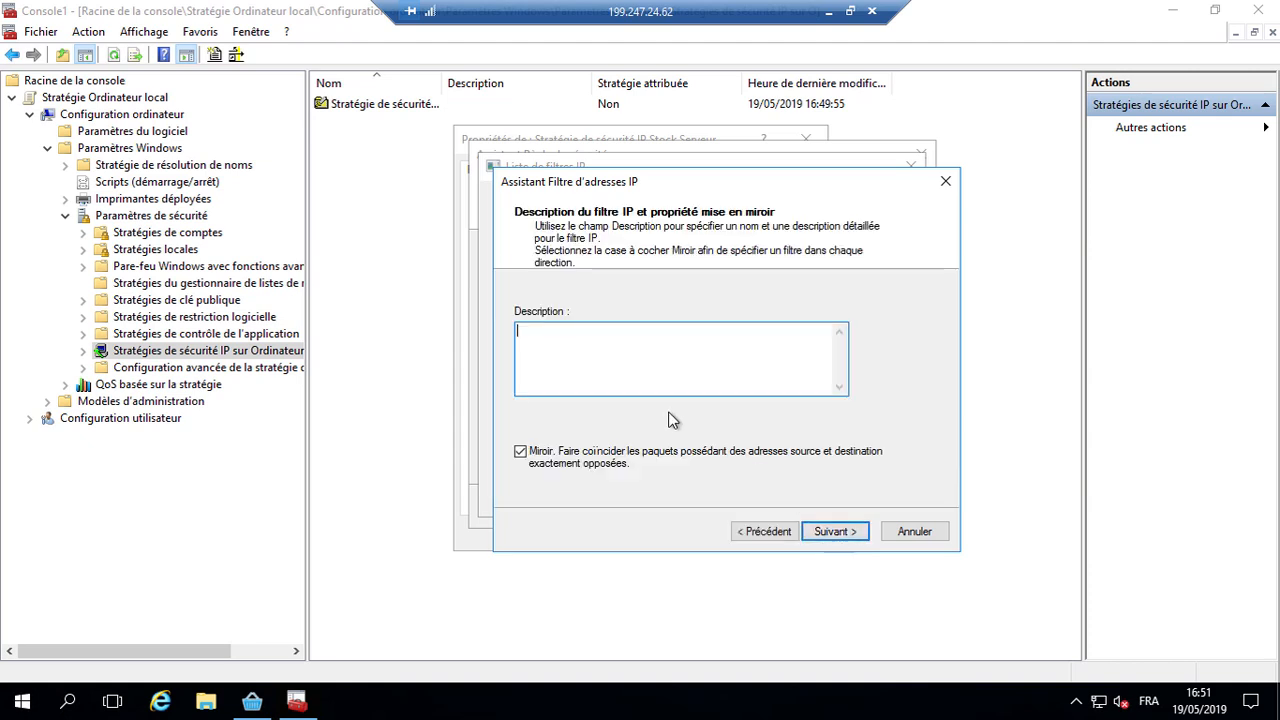
type("Stock Server B")
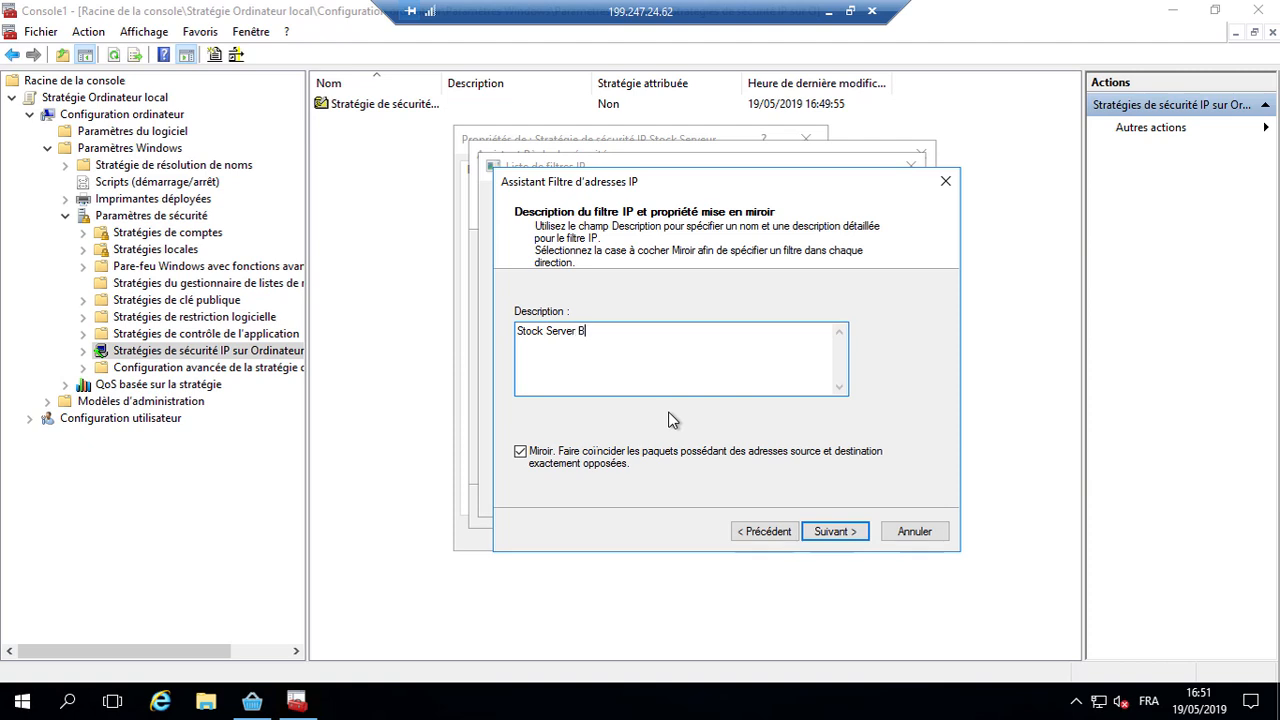
type("ase de données")
left_click(833, 531)
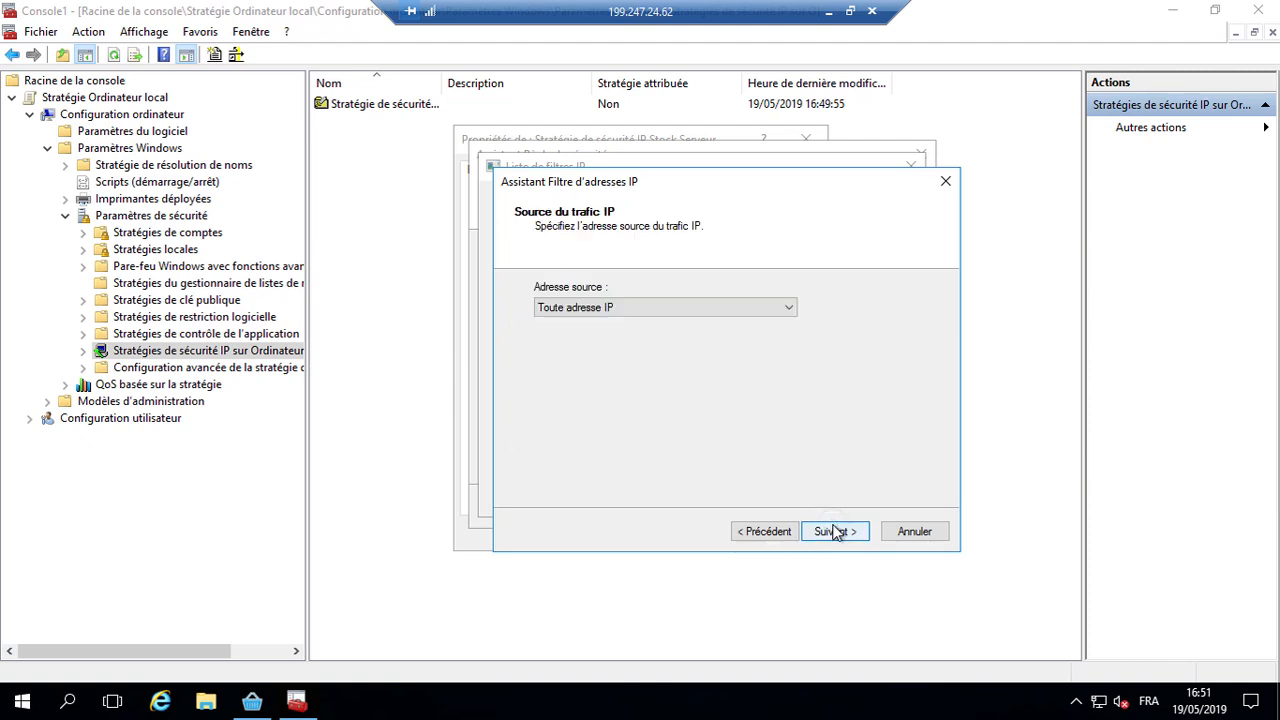
left_click(833, 531)
left_click(638, 308)
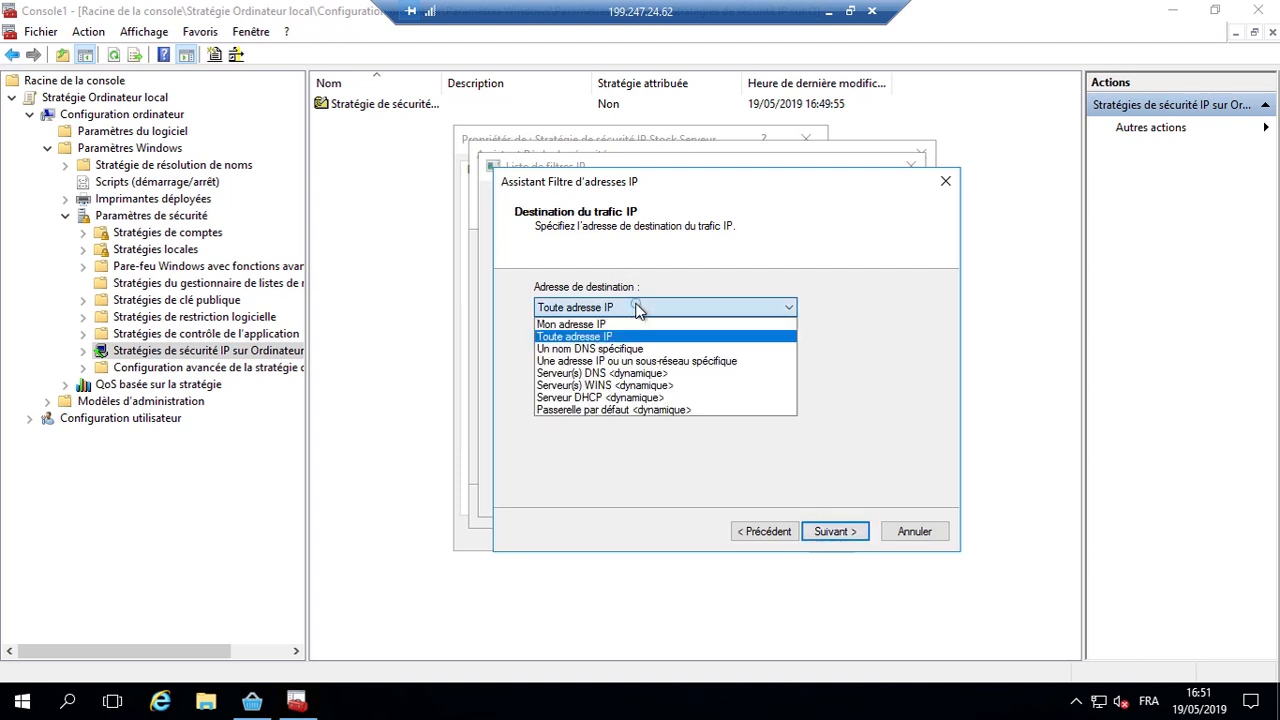
left_click(585, 324)
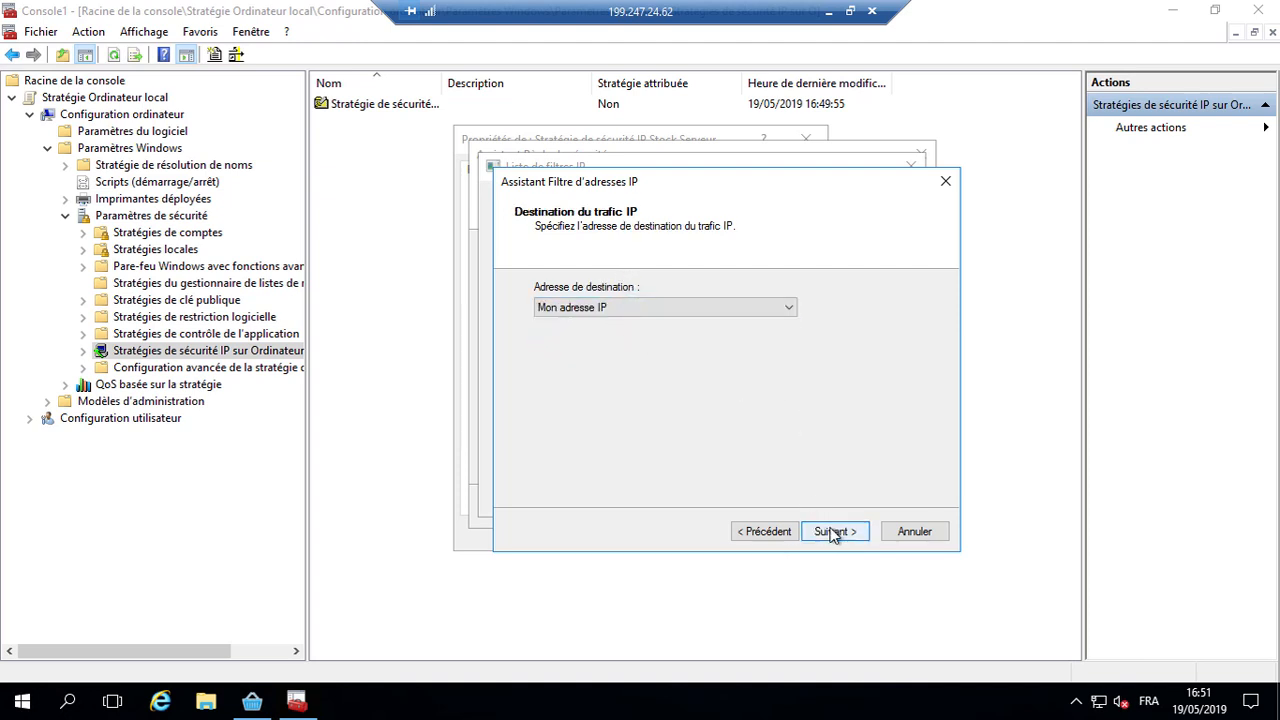
left_click(833, 531)
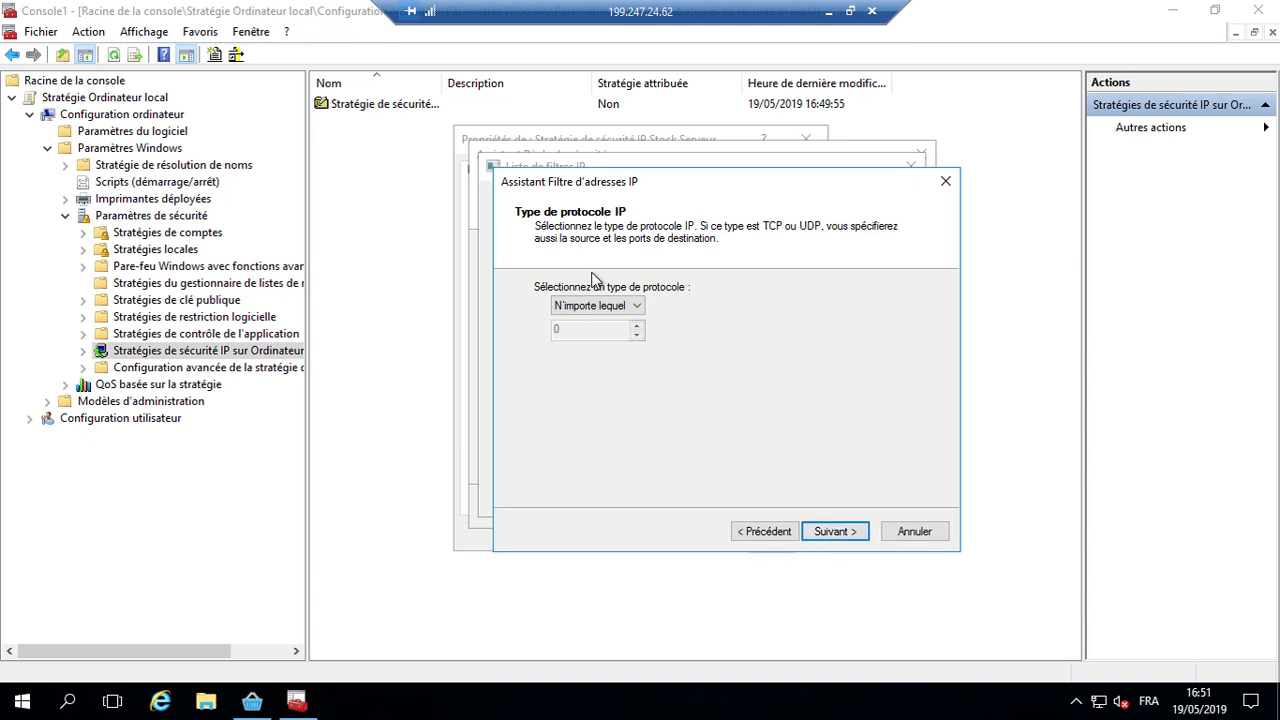
Step: Limit the second filter to TCP destination port 31031 and finish it
left_click(615, 307)
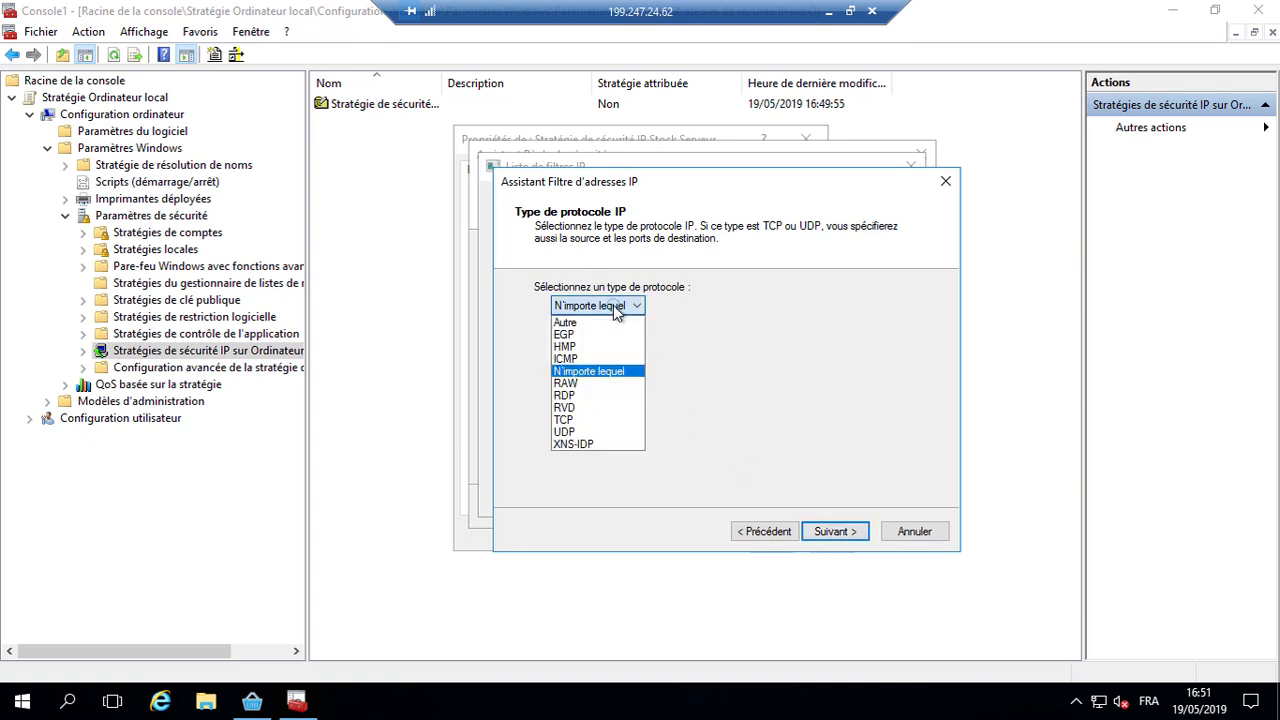
left_click(592, 420)
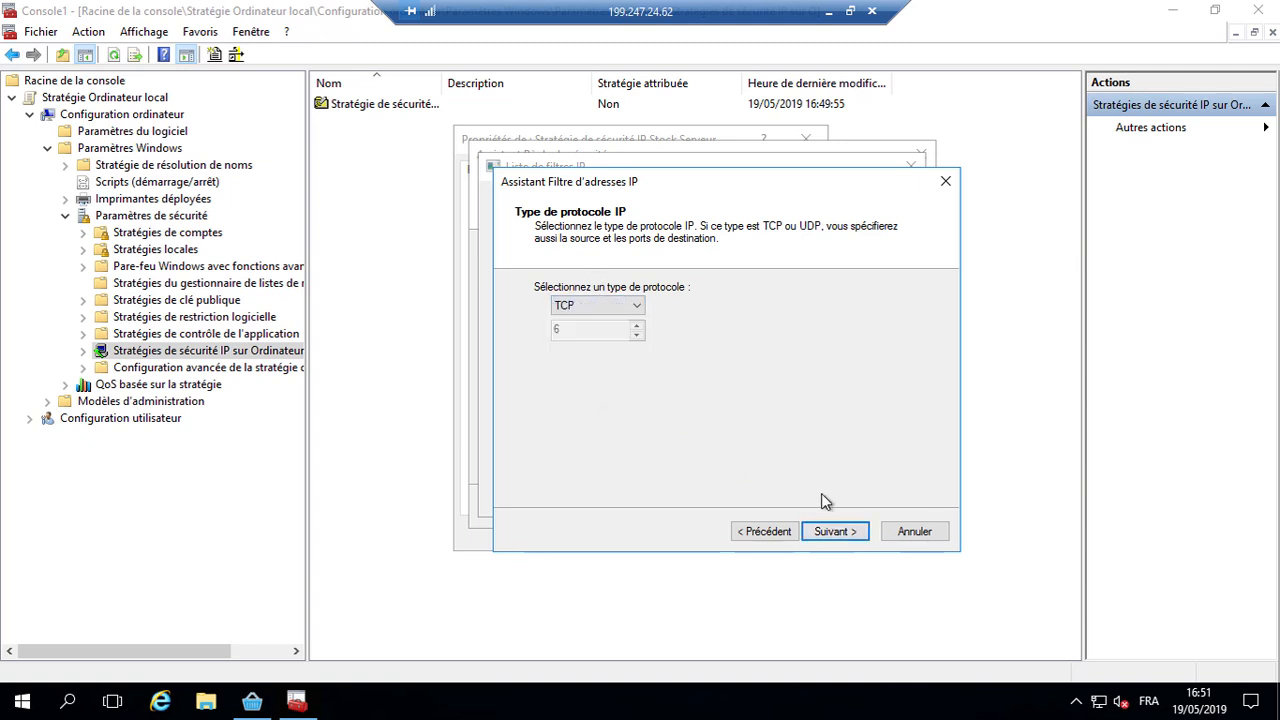
left_click(840, 532)
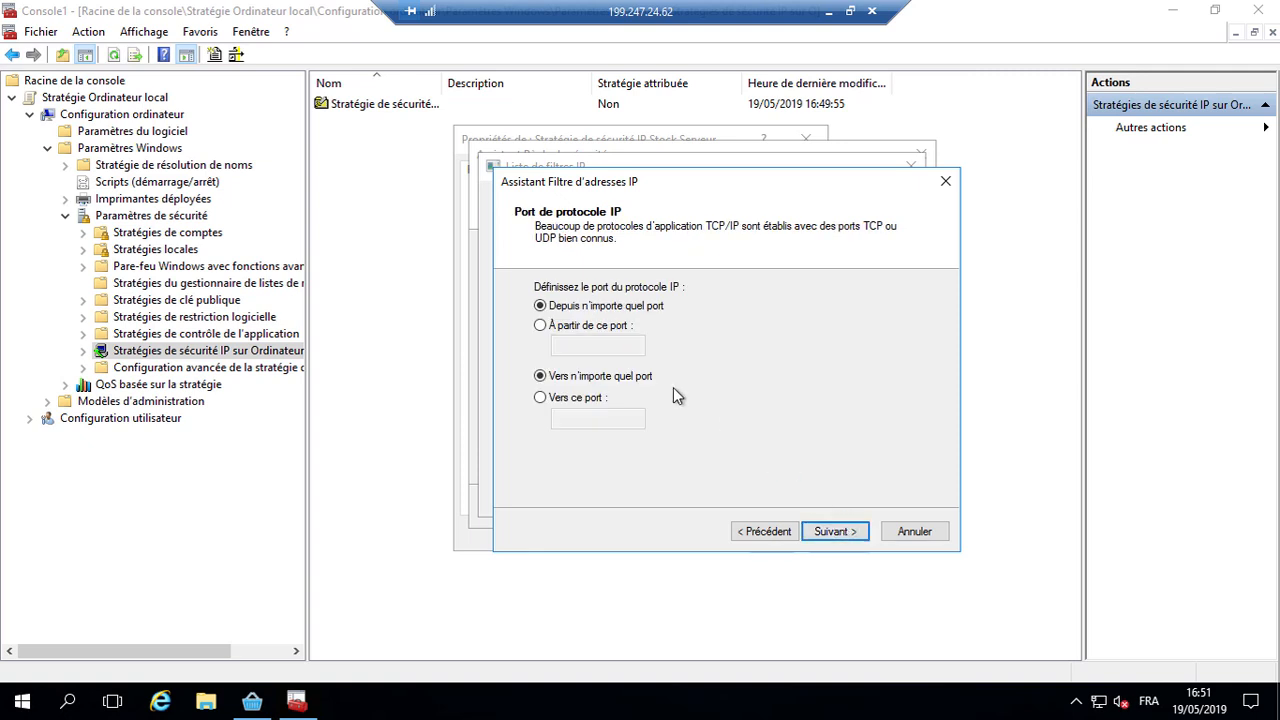
left_click(587, 400)
left_click(619, 420)
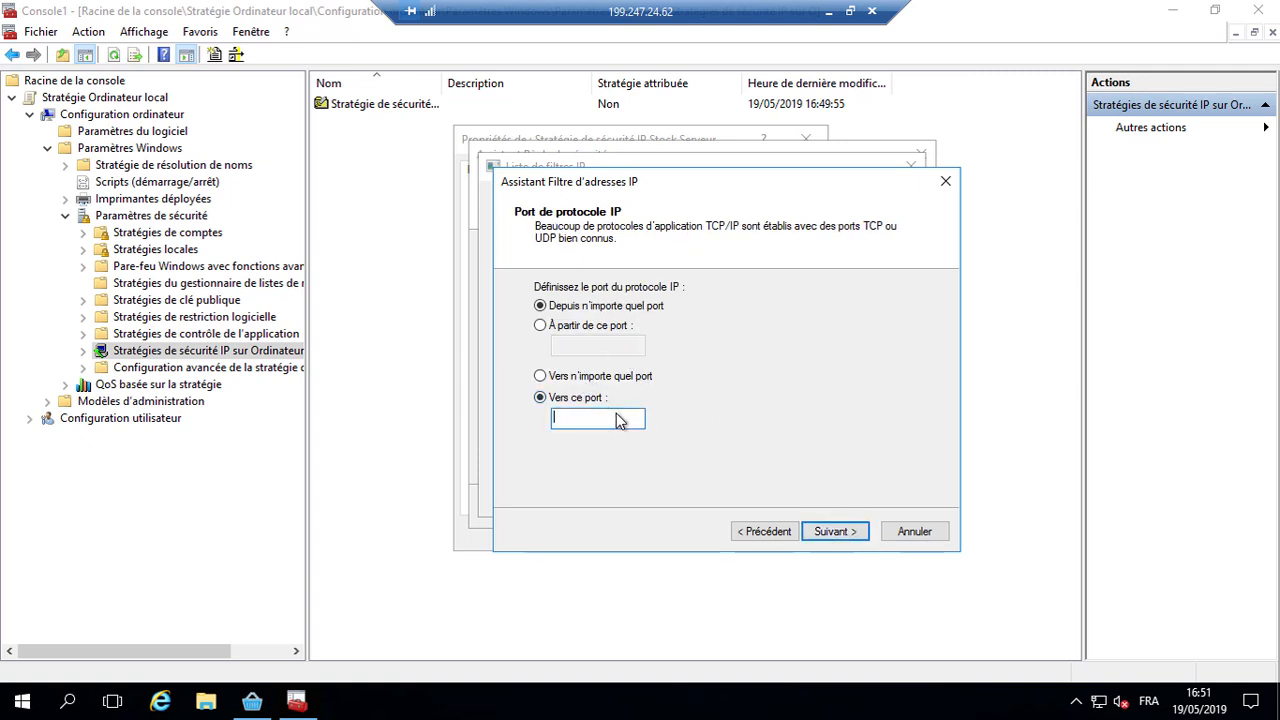
type("31031")
left_click(835, 531)
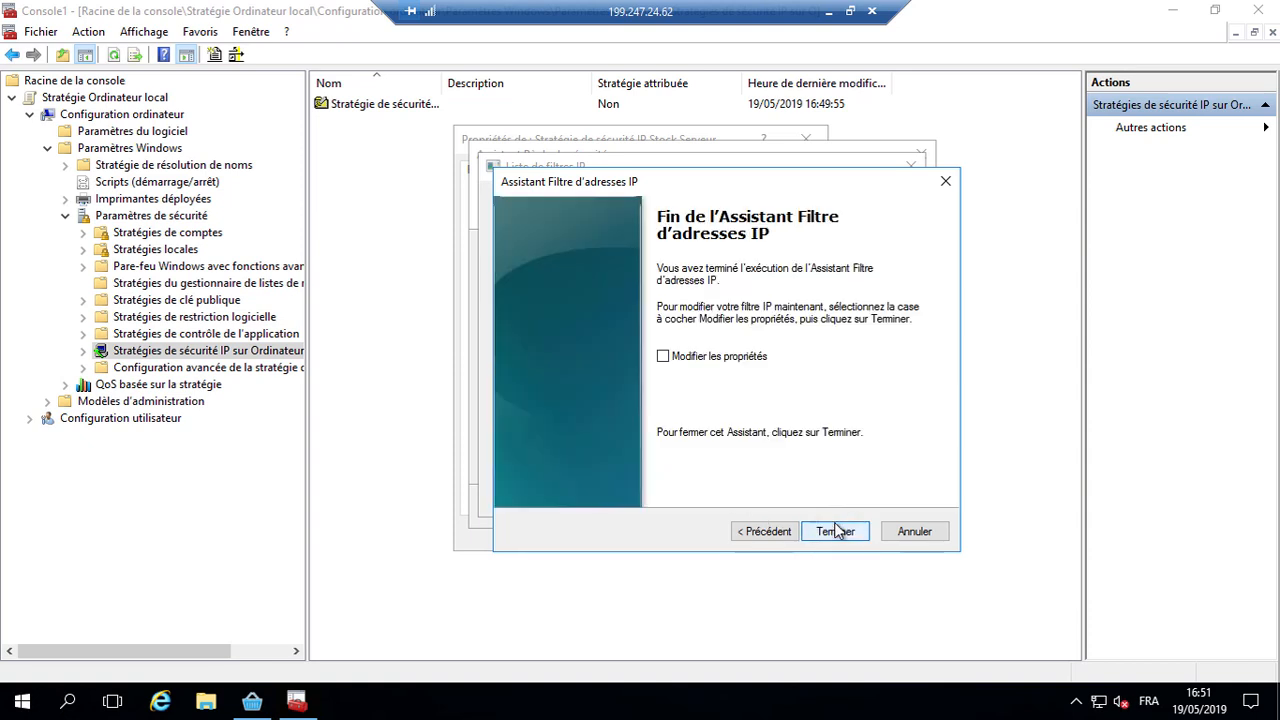
left_click(835, 531)
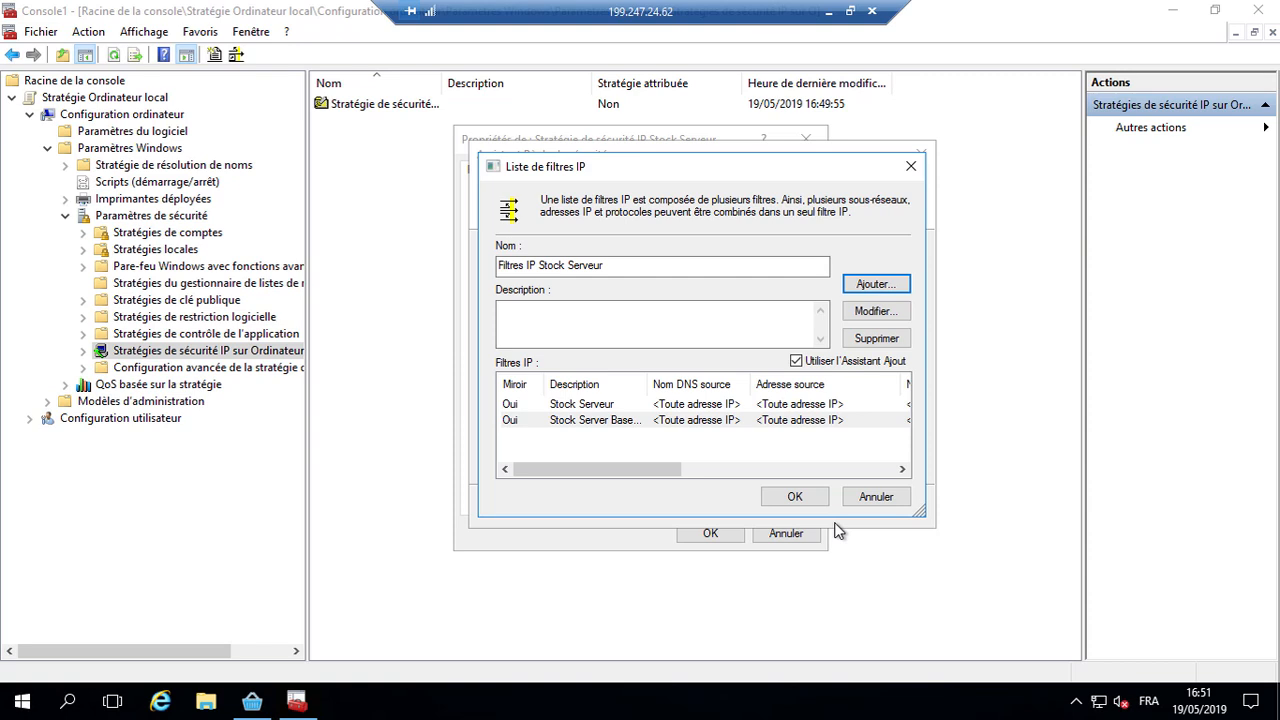
Step: Save the filter list, select Filtres IP Stock Serveur for the rule, and begin a new filter action
left_click(787, 504)
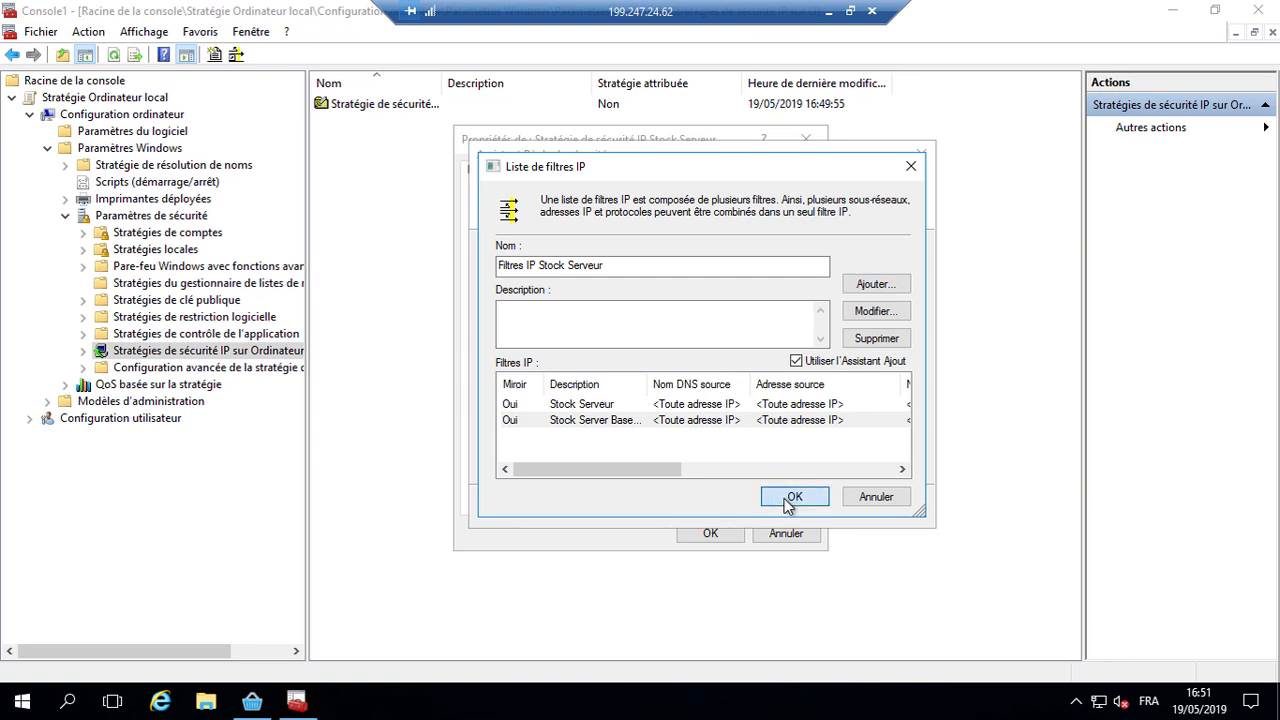
left_click(522, 334)
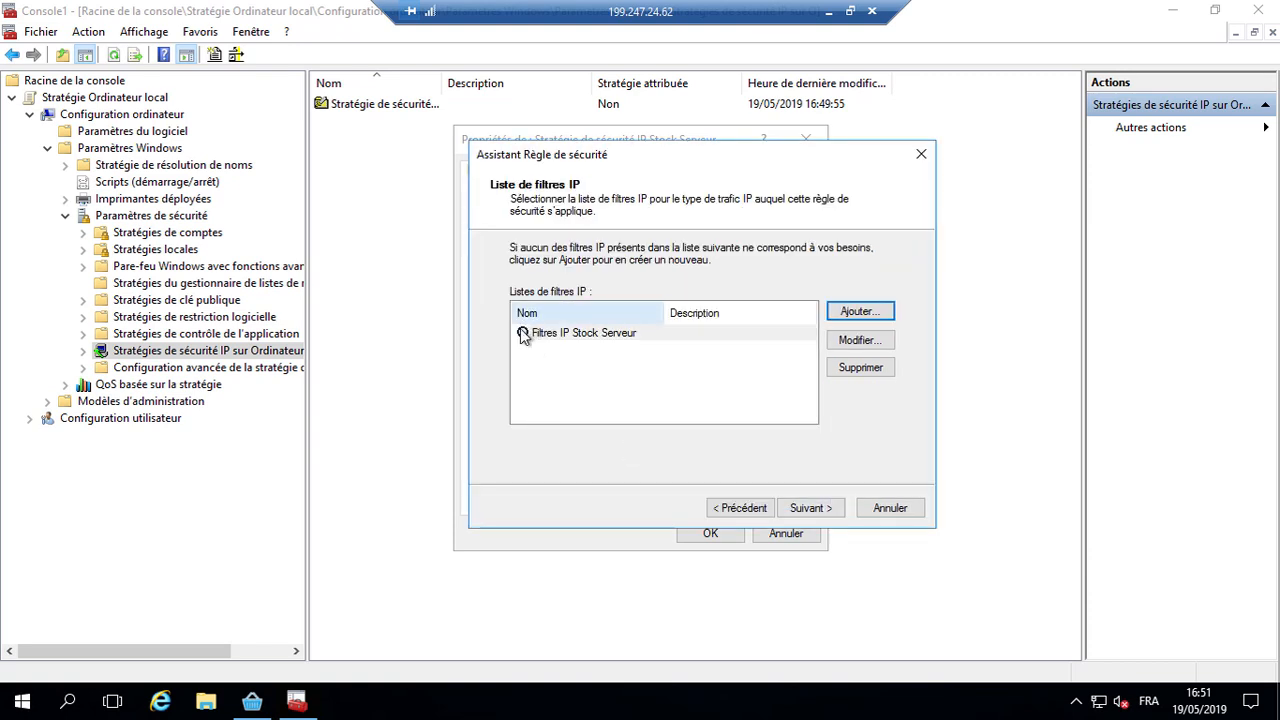
left_click(826, 517)
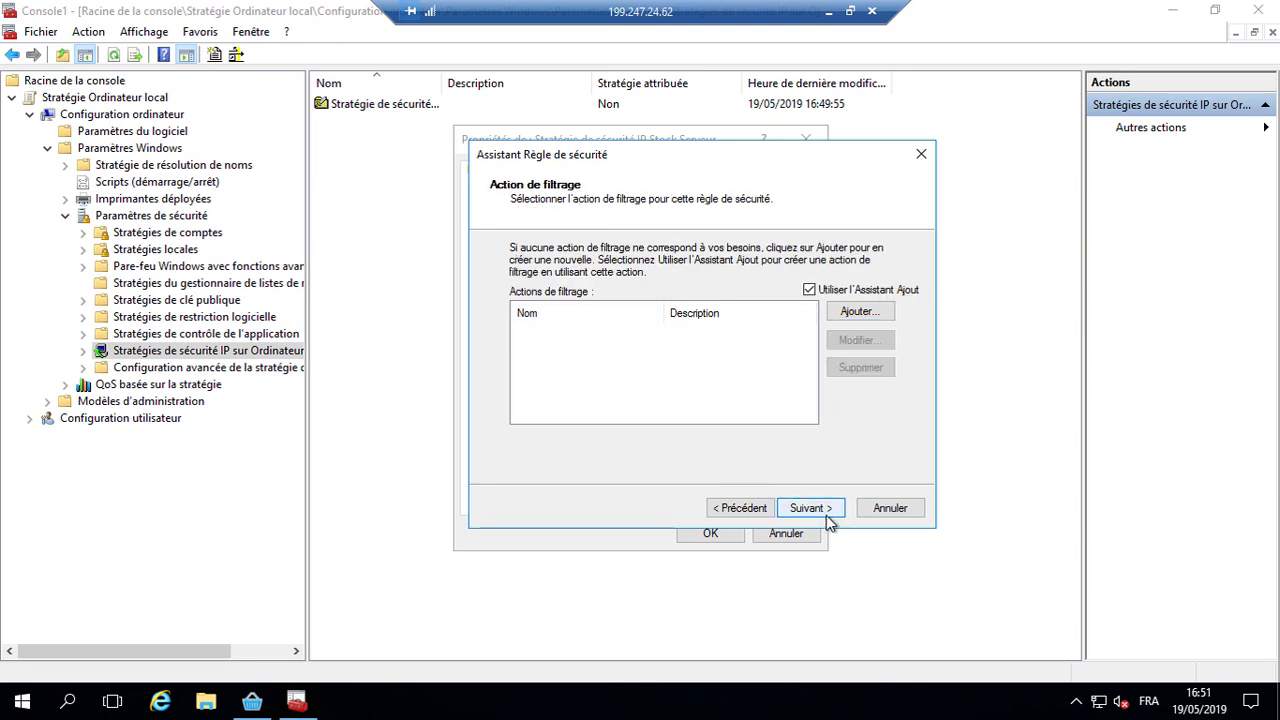
left_click(871, 312)
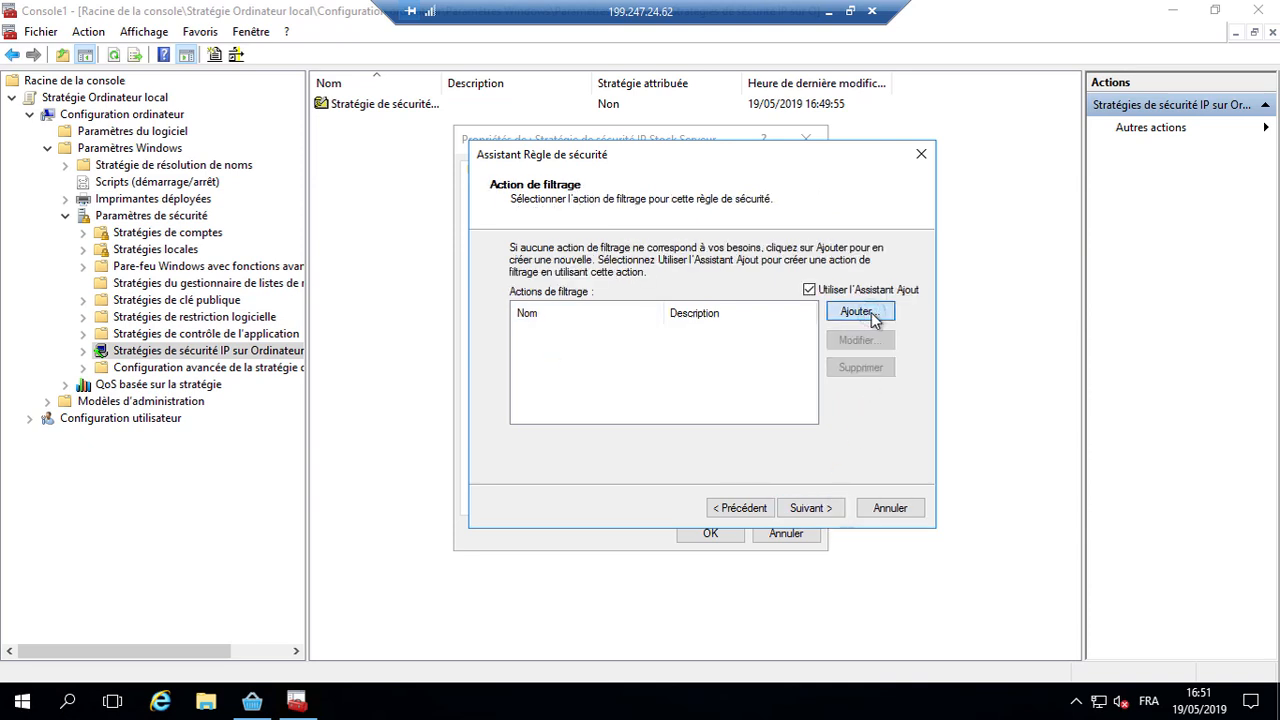
left_click(841, 505)
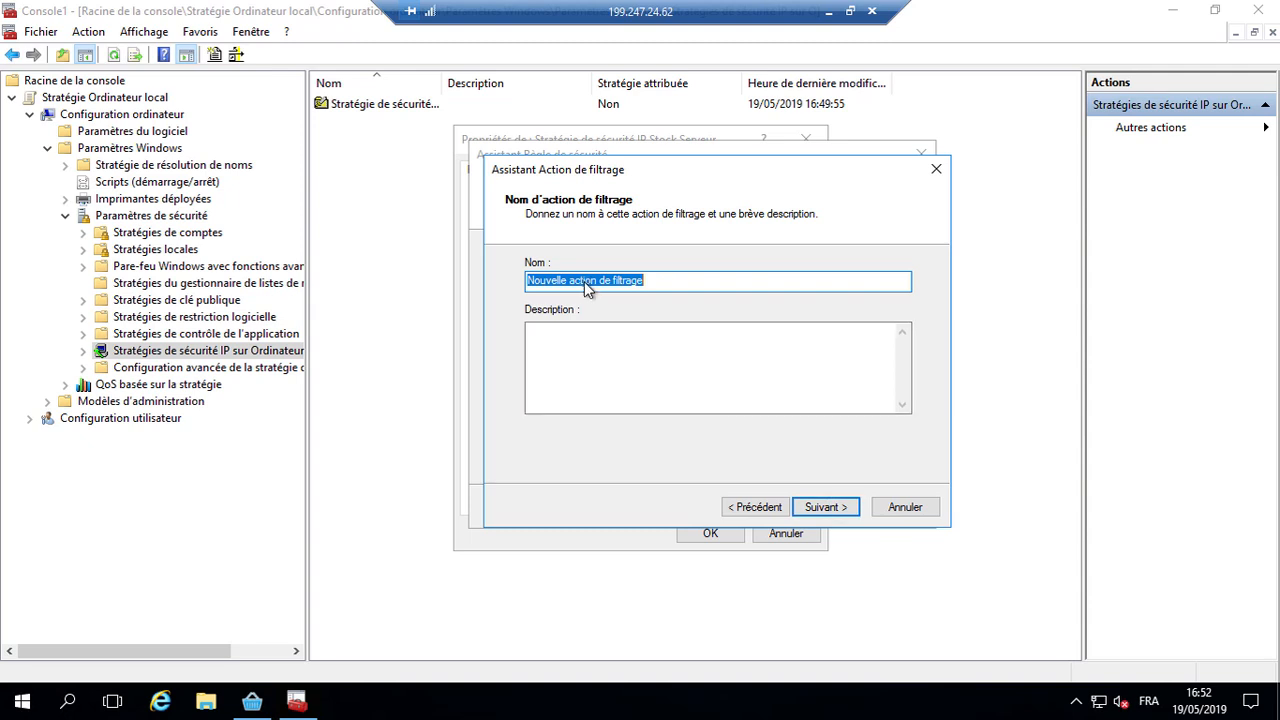
Step: Name the action 'Action de filtrage Stock Serveur': negotiate security, refuse unsecured traffic, use integrity and encryption
left_click(584, 281)
double_click(557, 283)
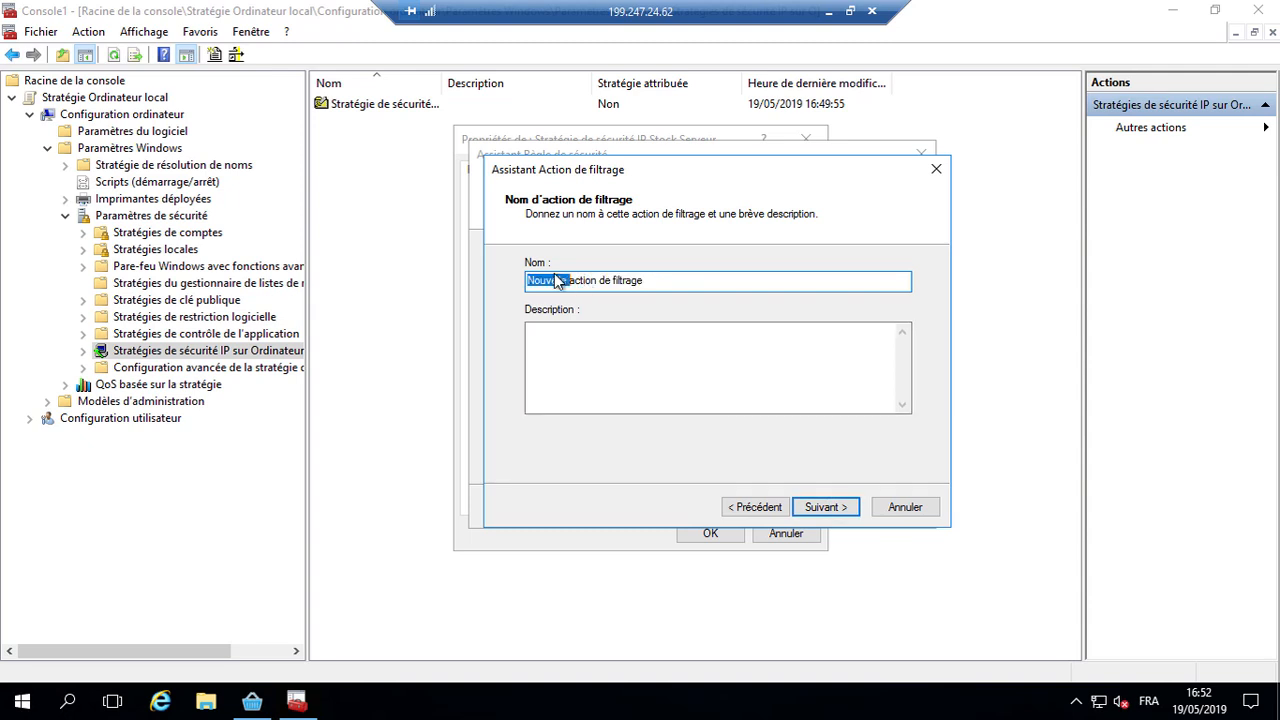
key("BackSpace")
key("Delete")
type("A")
type(" Stock Ser")
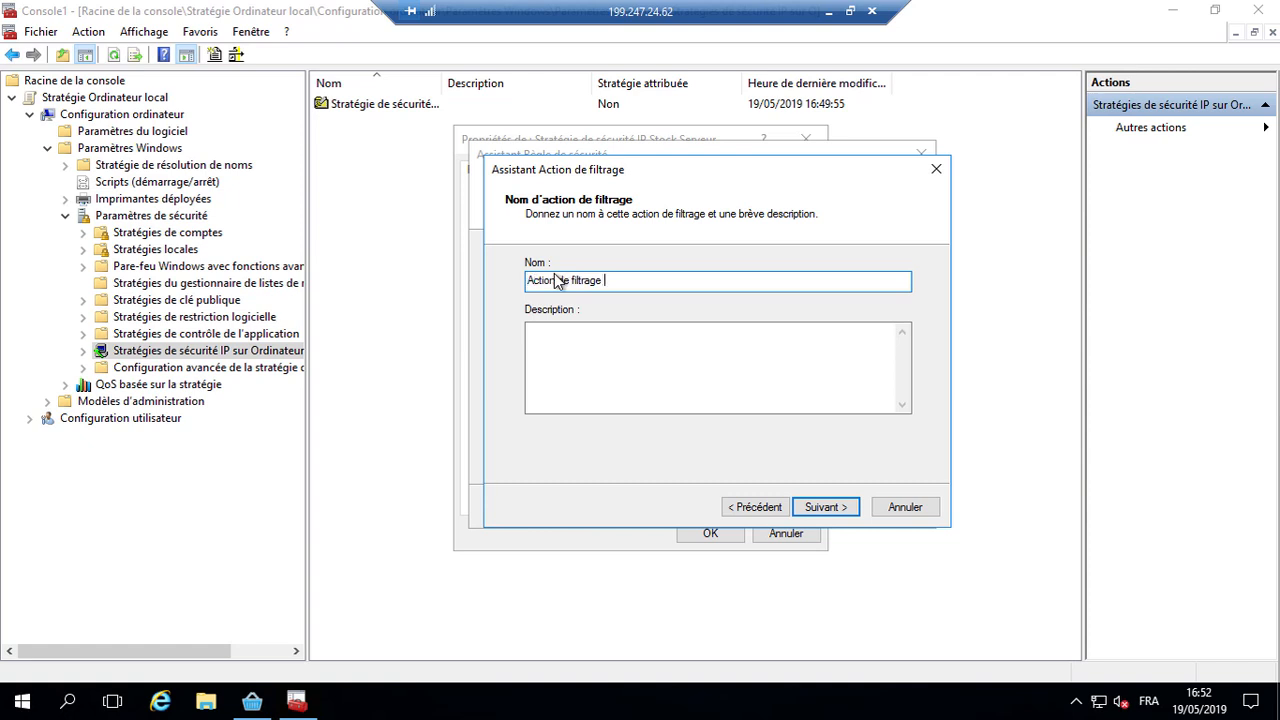
type("veur")
left_click(831, 509)
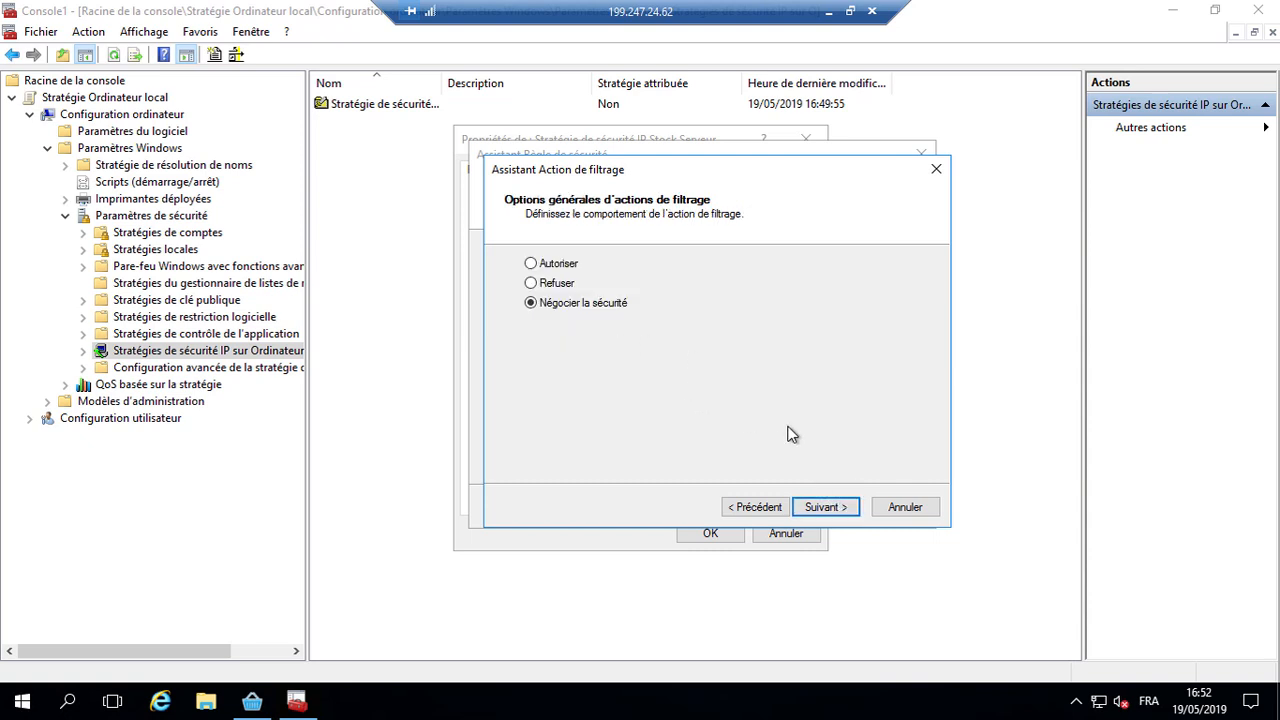
left_click(836, 508)
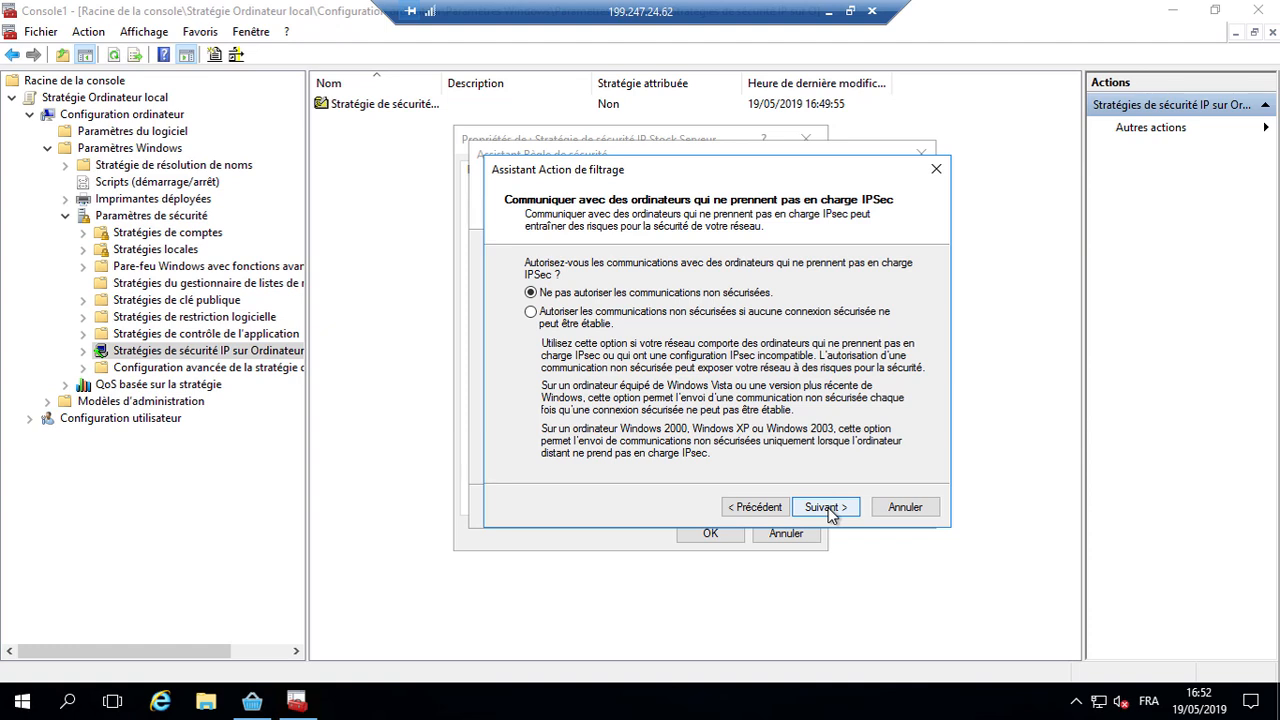
left_click(829, 512)
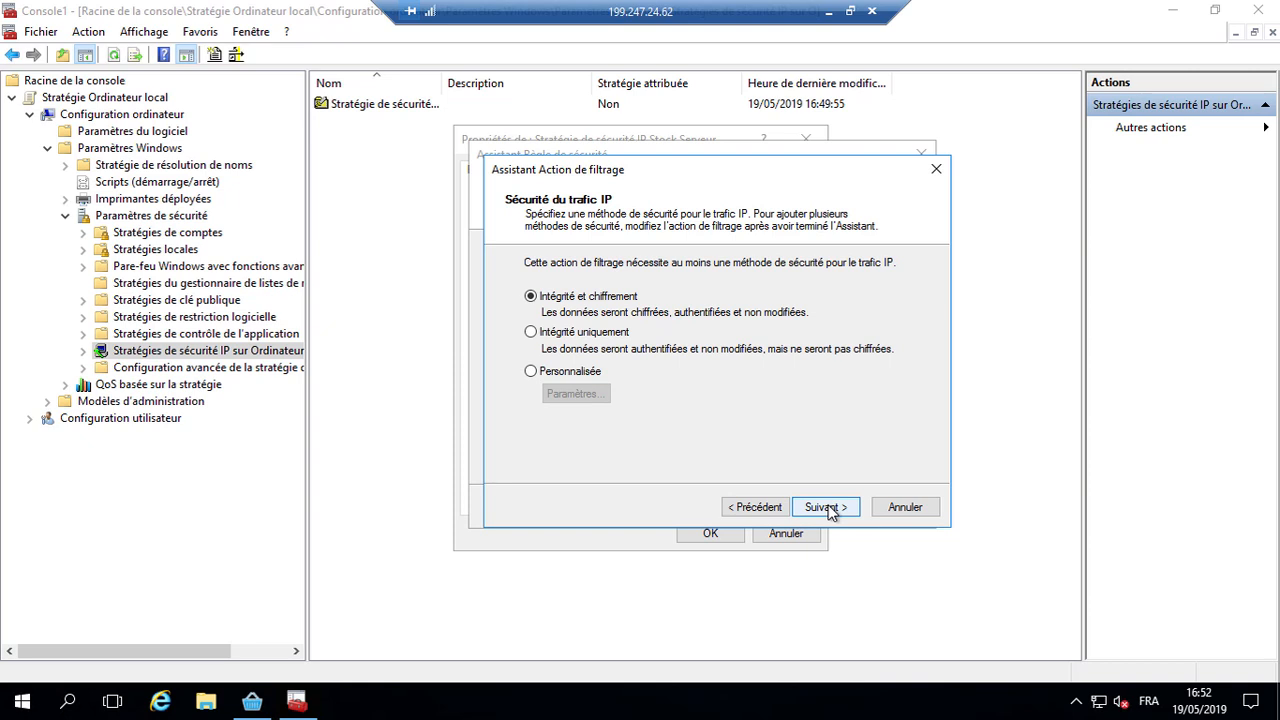
left_click(826, 507)
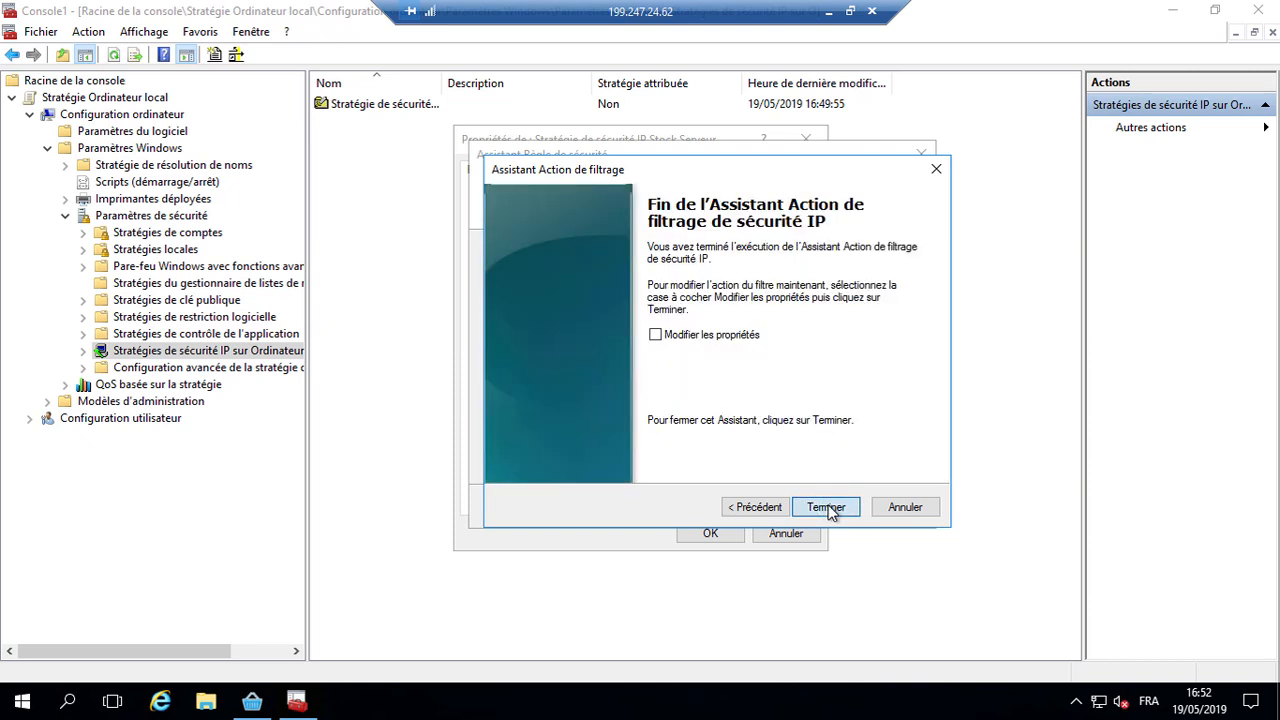
left_click(826, 507)
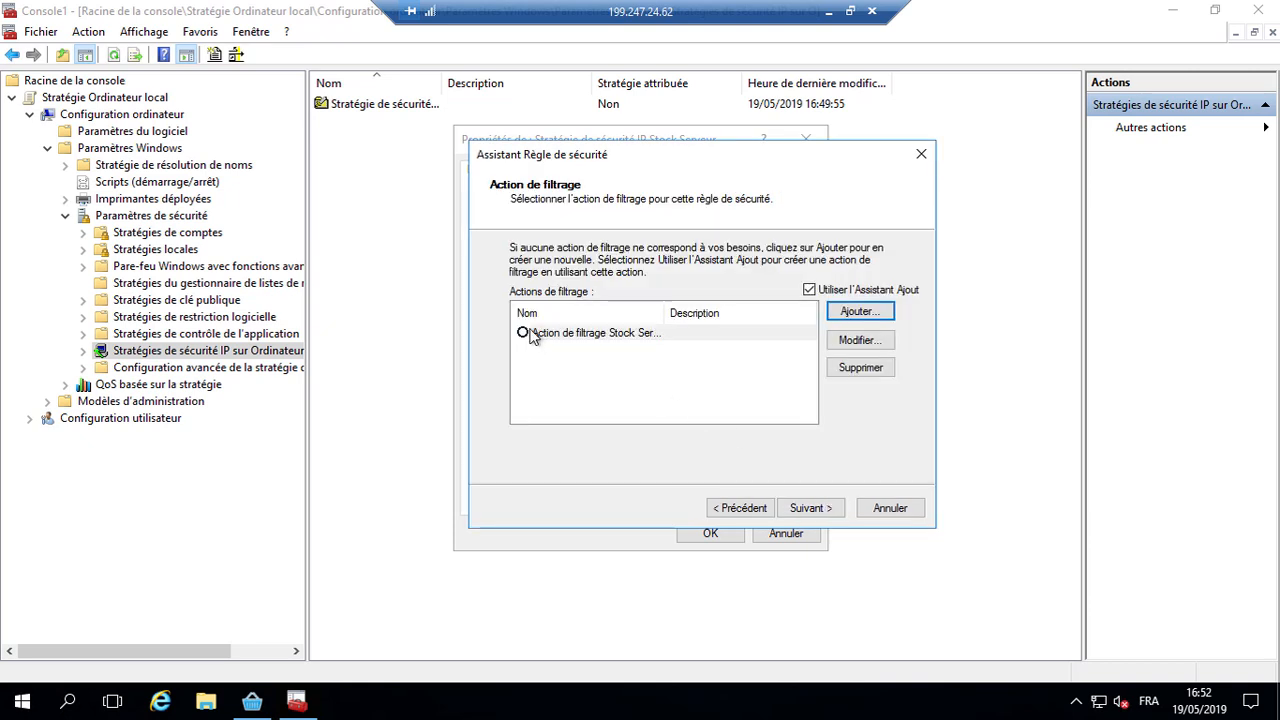
Step: Complete the rule with the Stock Serveur filter action and pre-shared key authentication, then close its properties
left_click(530, 335)
left_click(828, 509)
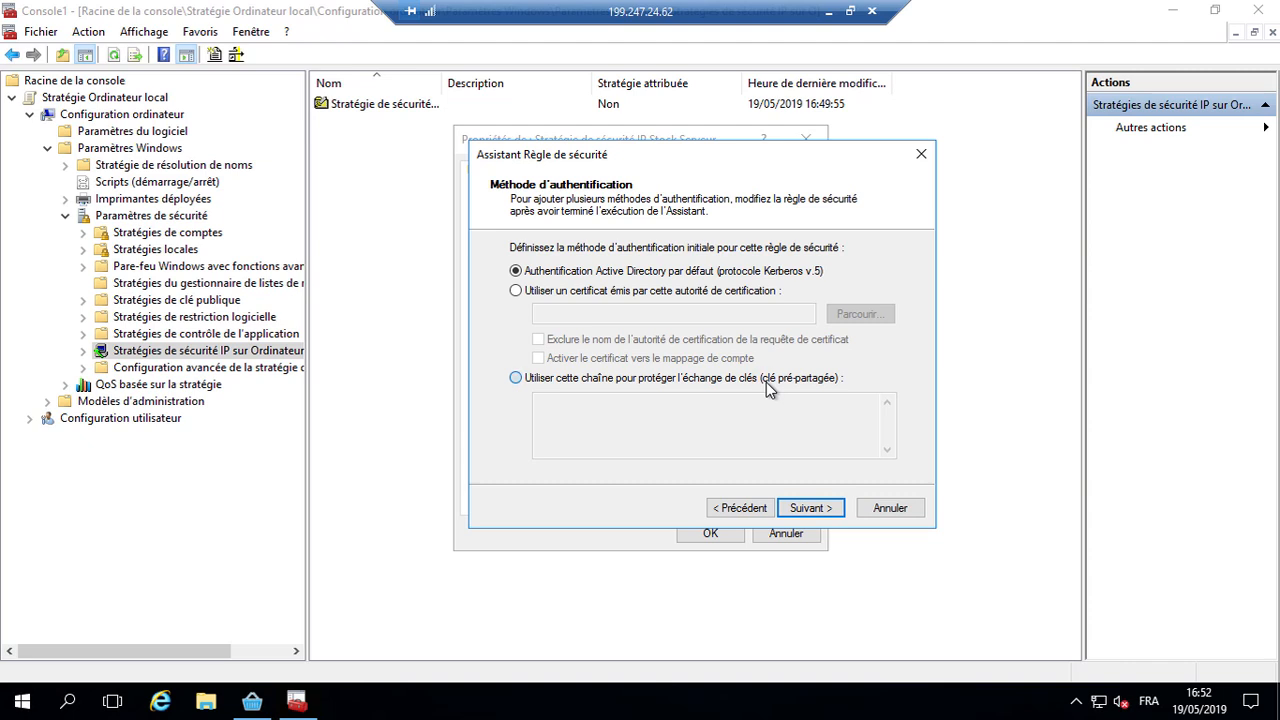
left_click(766, 382)
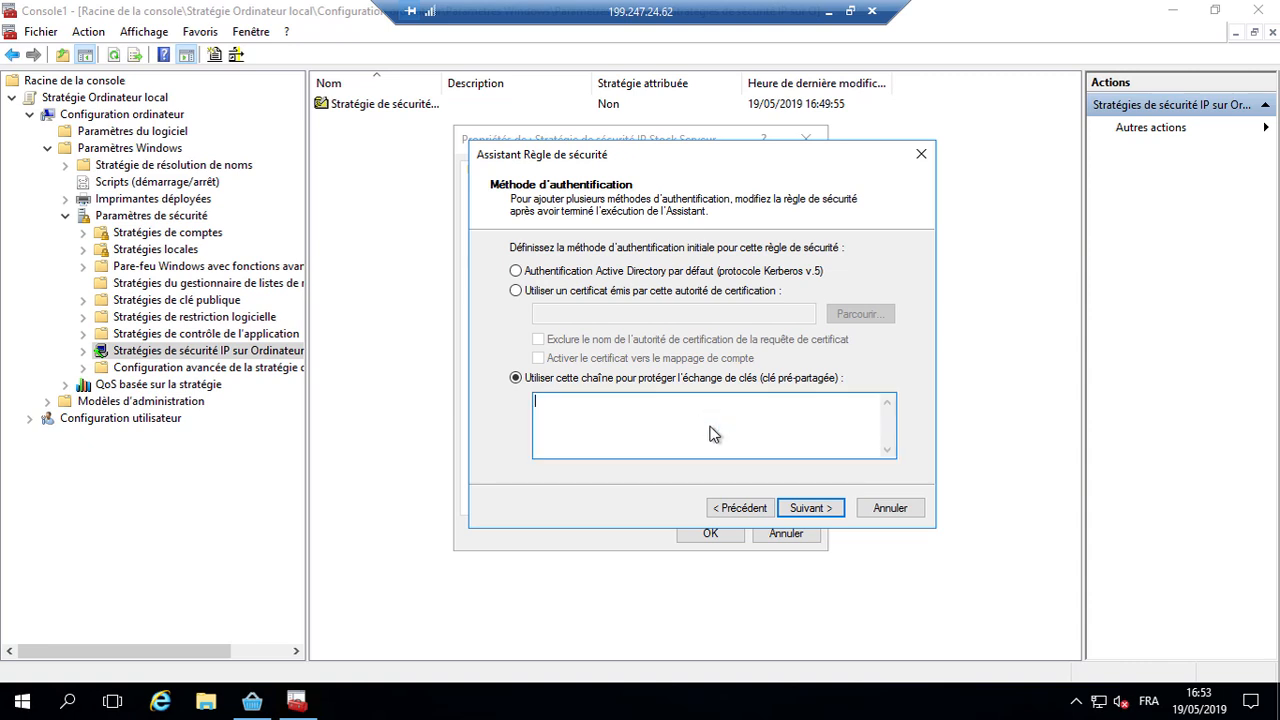
type("Mettez un mot de passe ici")
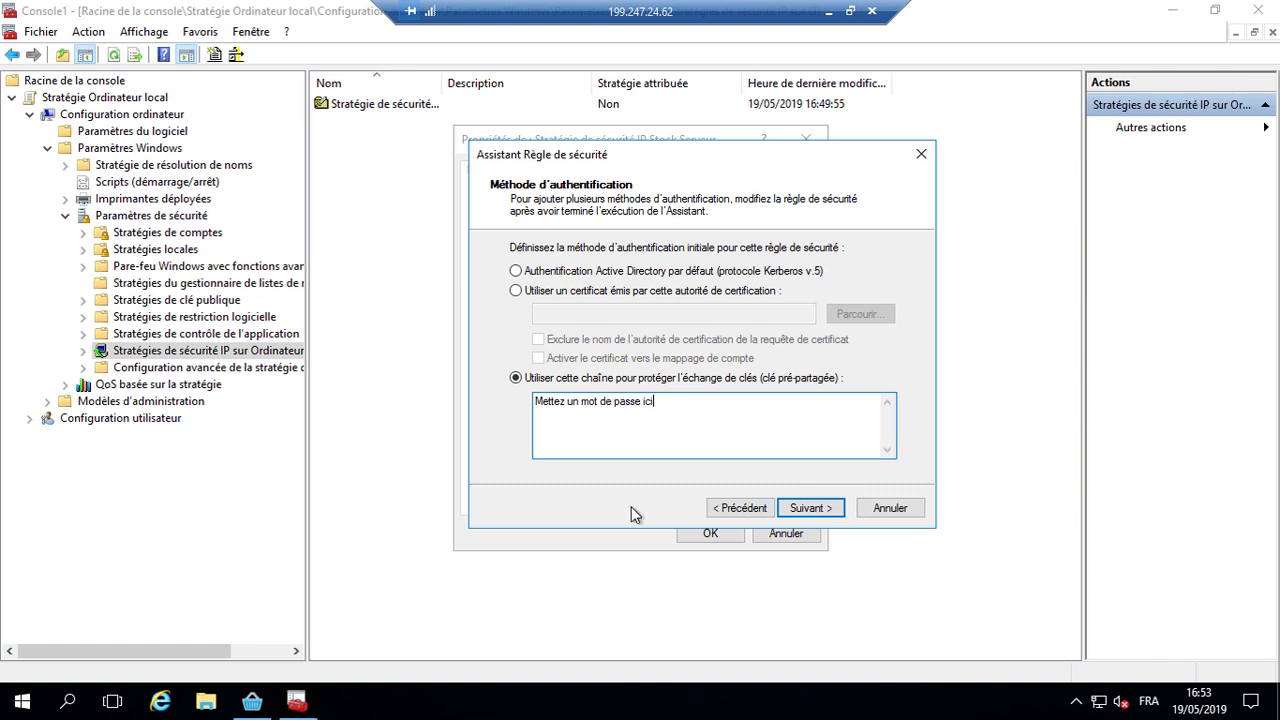
left_click(816, 513)
left_click(812, 509)
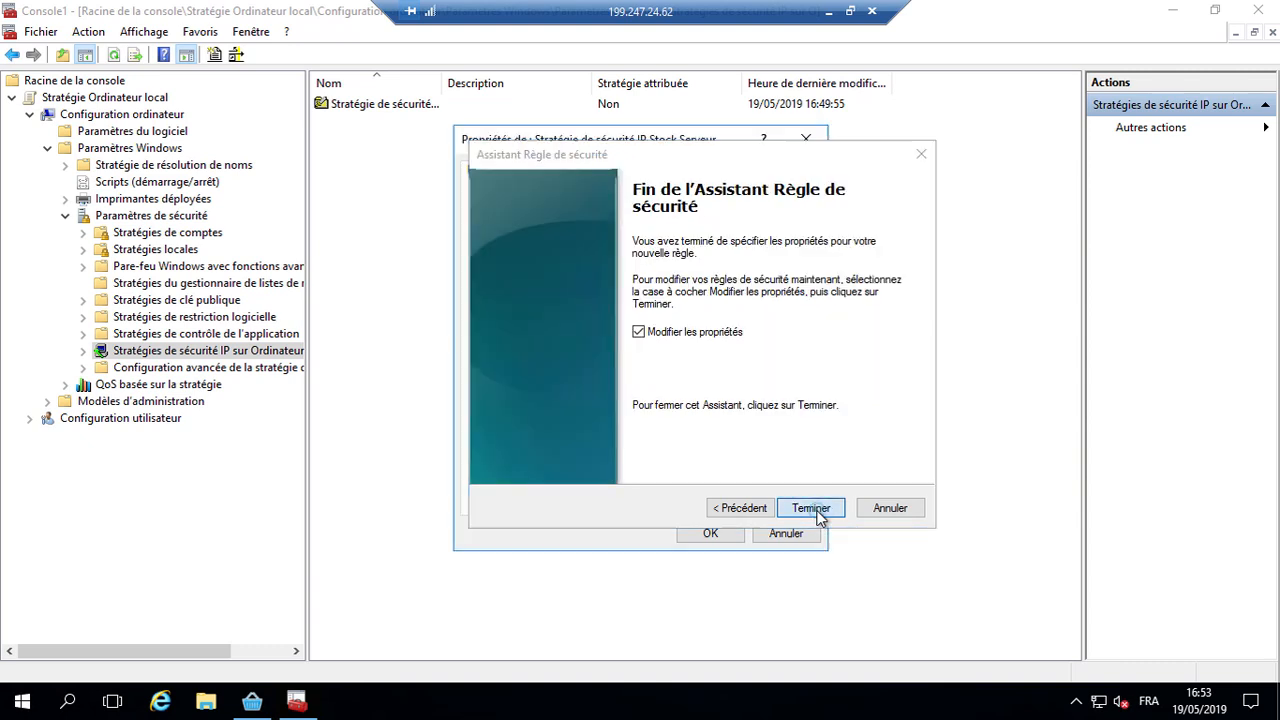
left_click(638, 541)
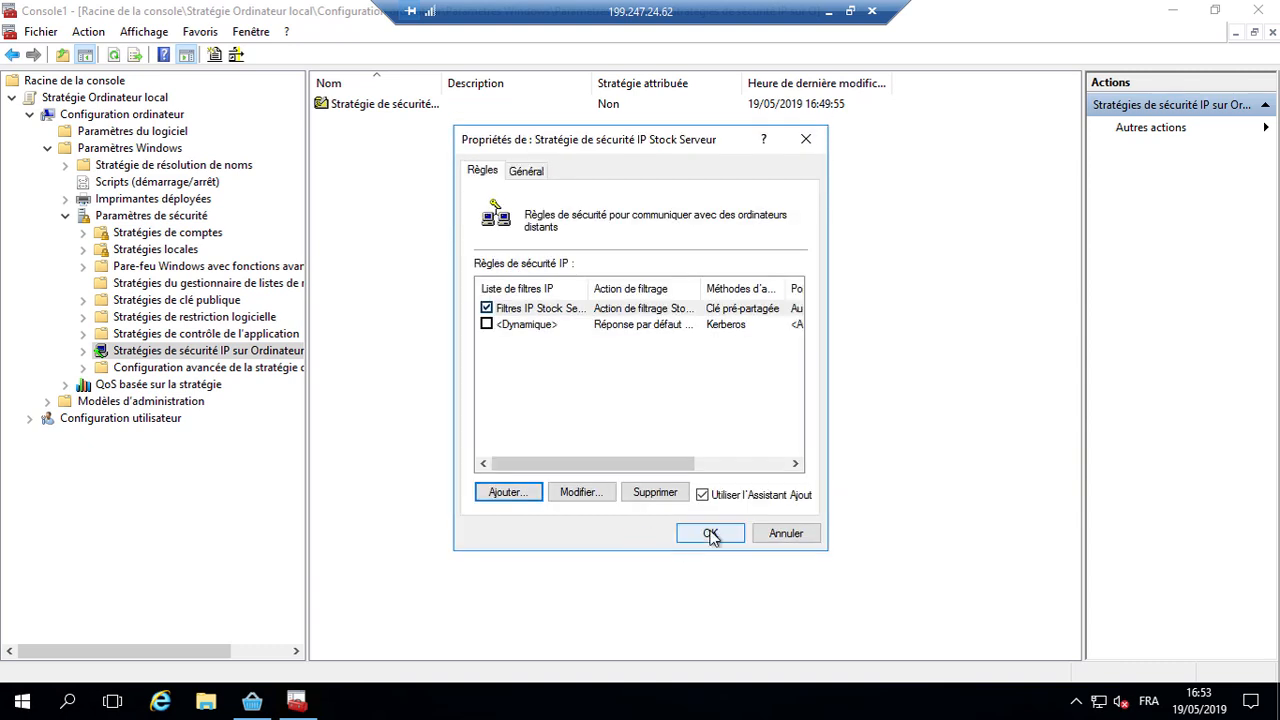
Step: Save and assign the Stock Serveur IP security policy, then disconnect from the remote server
left_click(711, 534)
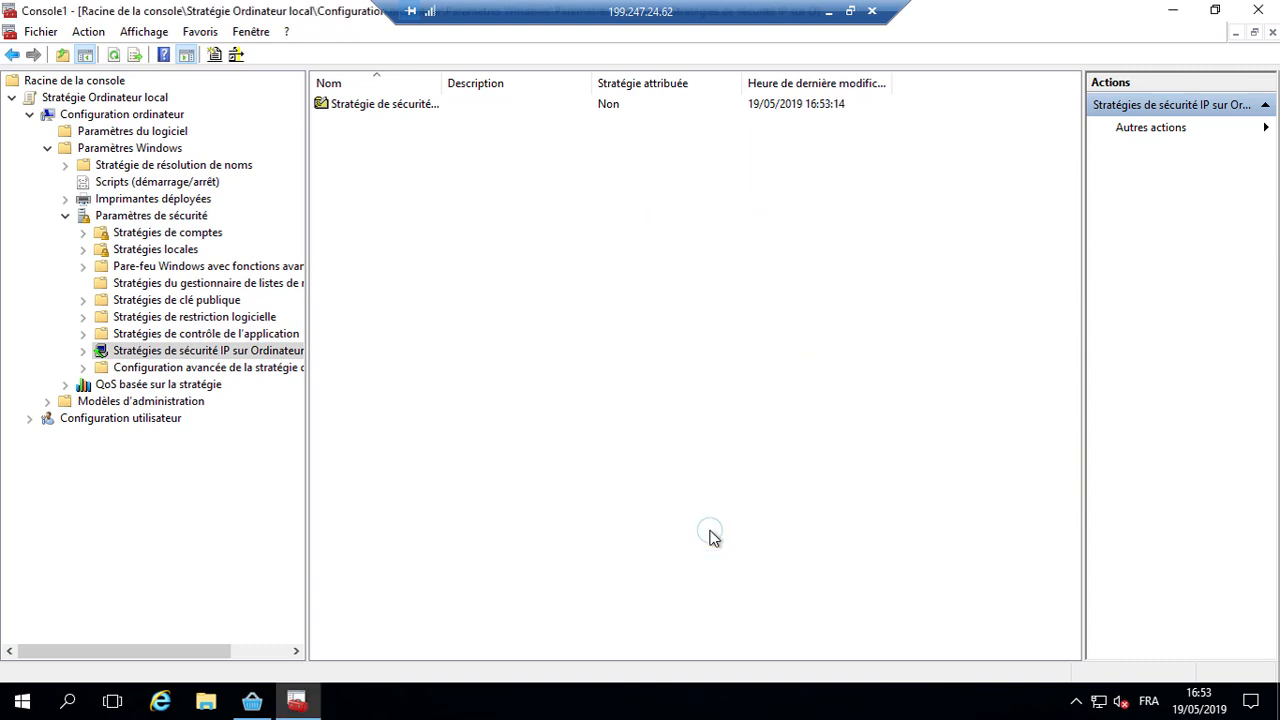
right_click(415, 106)
left_click(462, 115)
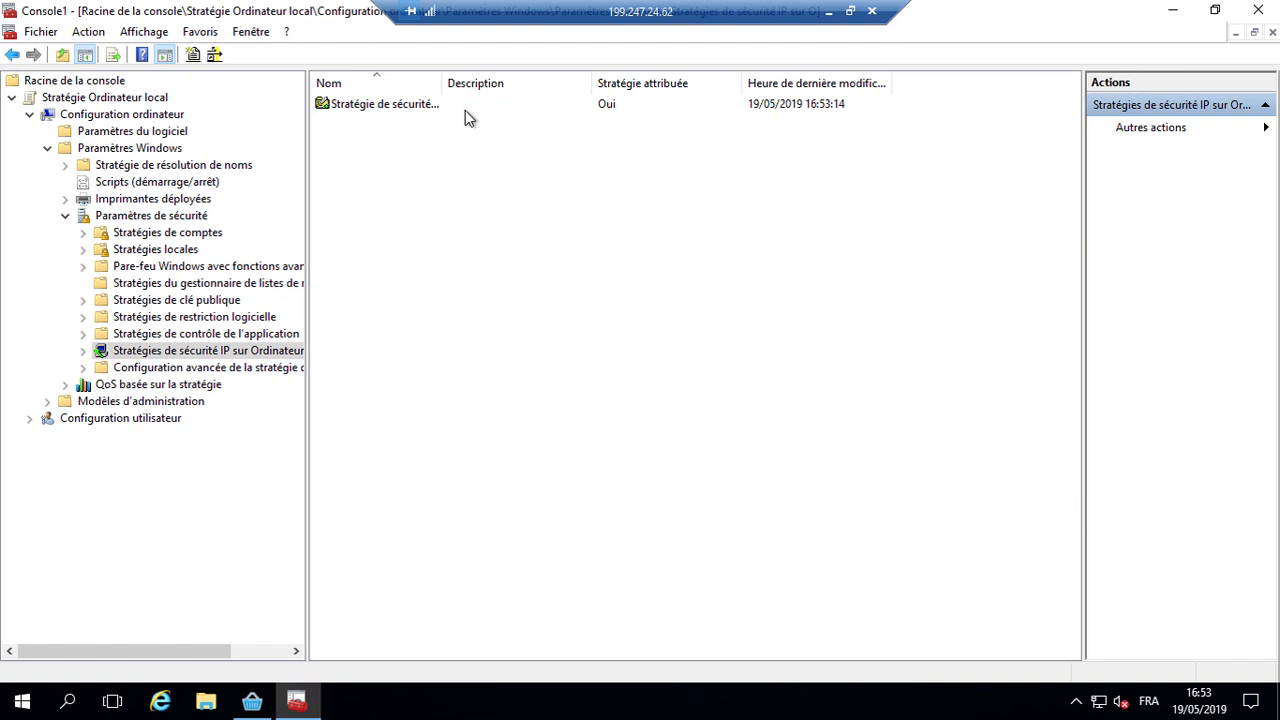
left_click(872, 11)
left_click(688, 390)
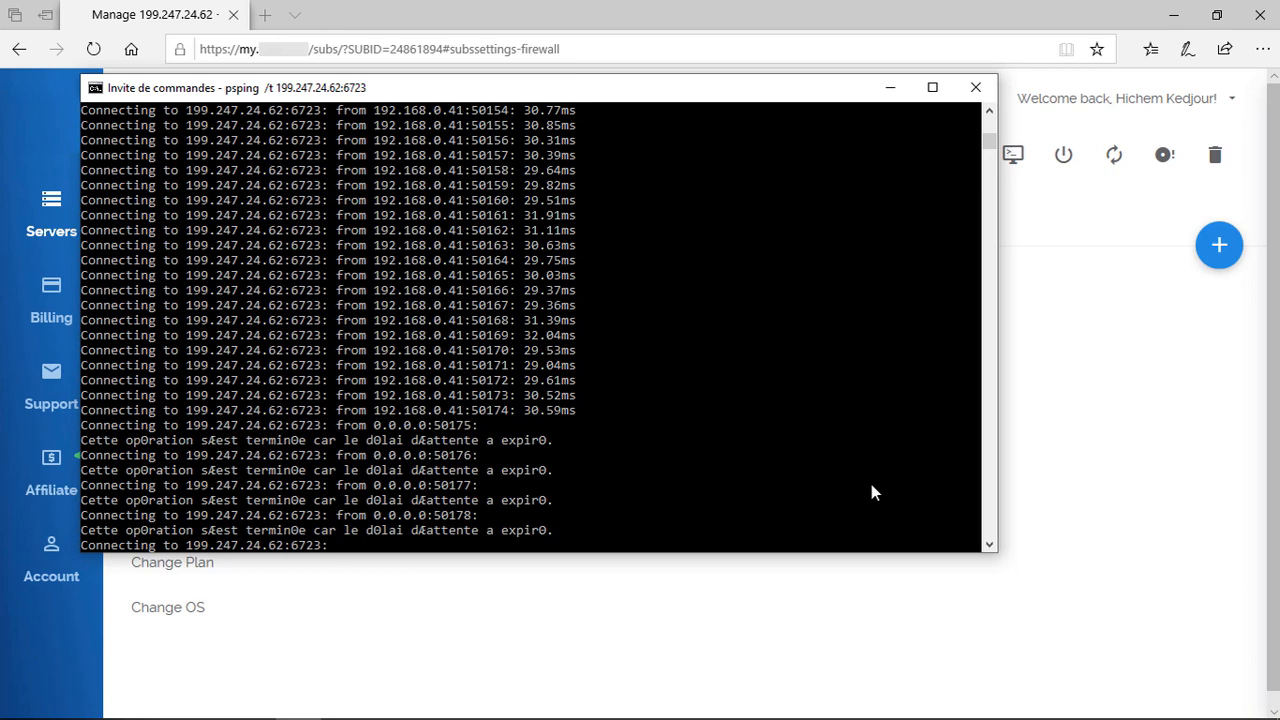
Step: Launch the local group policy editor through a 'group' search and maximize its window
key("super")
type("group")
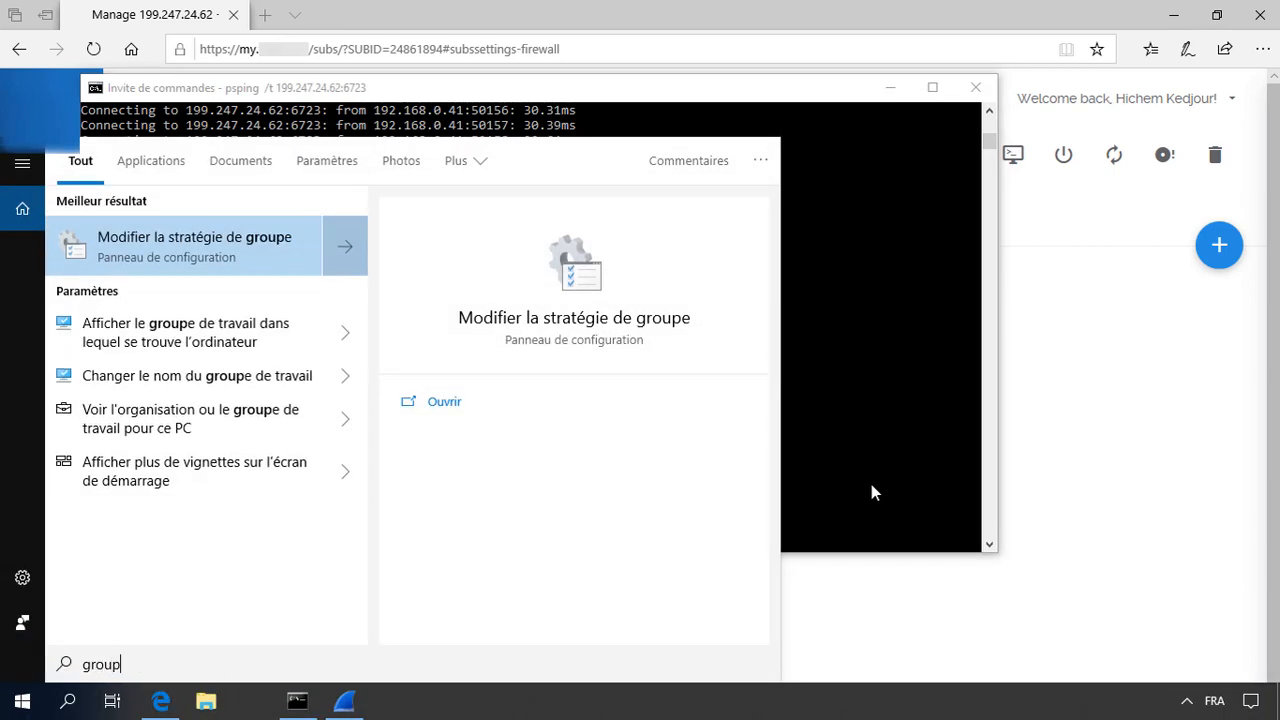
key("Return")
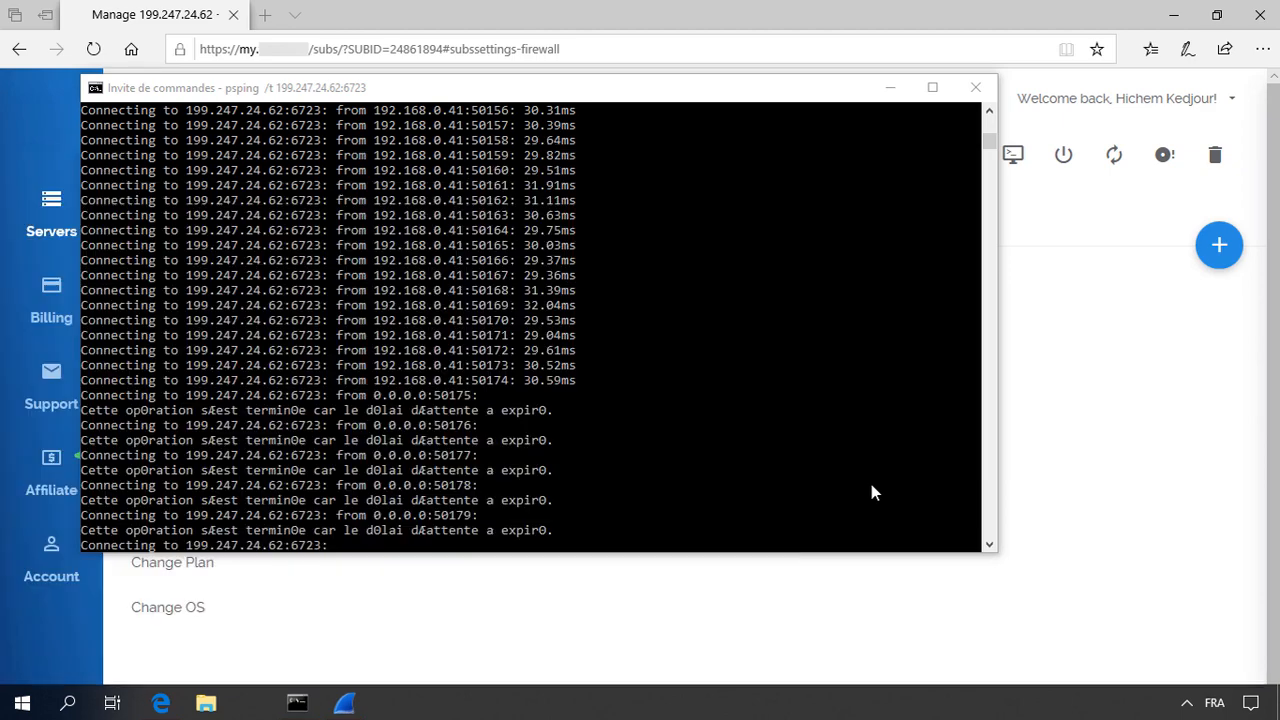
key("super+Up")
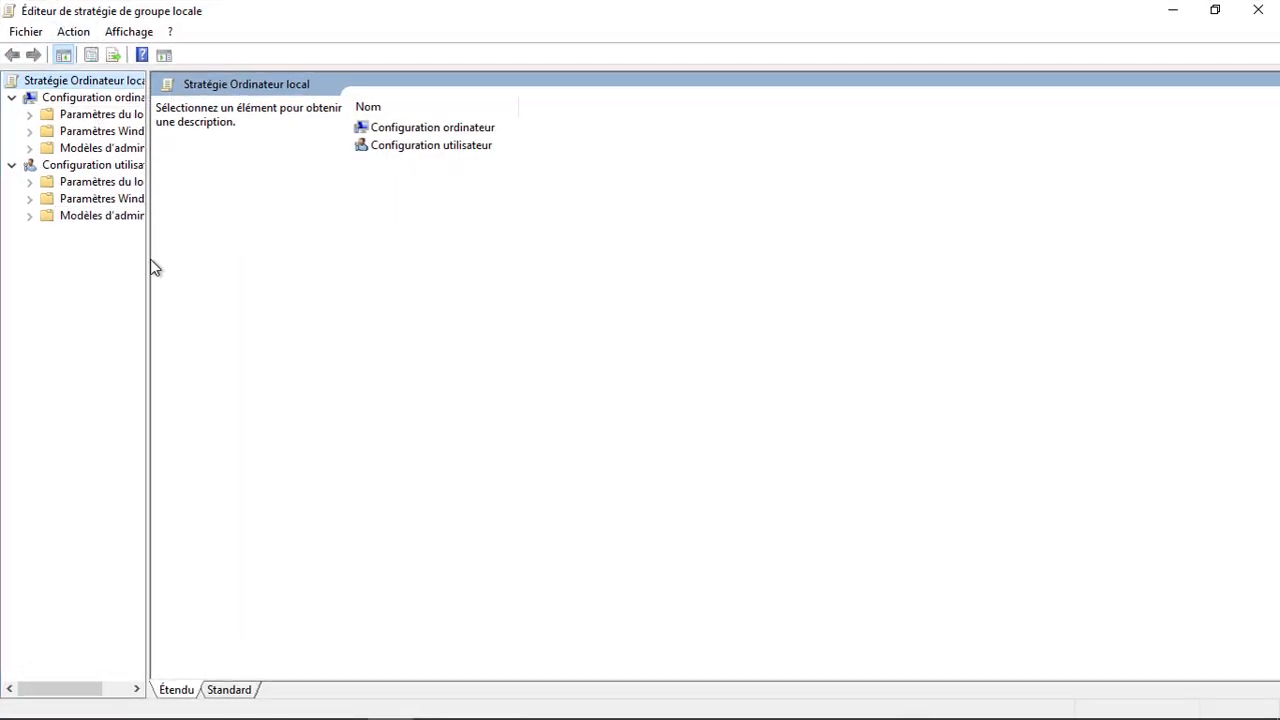
Step: Widen the tree, expand Paramètres Windows > Paramètres de sécurité, and start a new IP security policy
left_click_drag(147, 281, 268, 281)
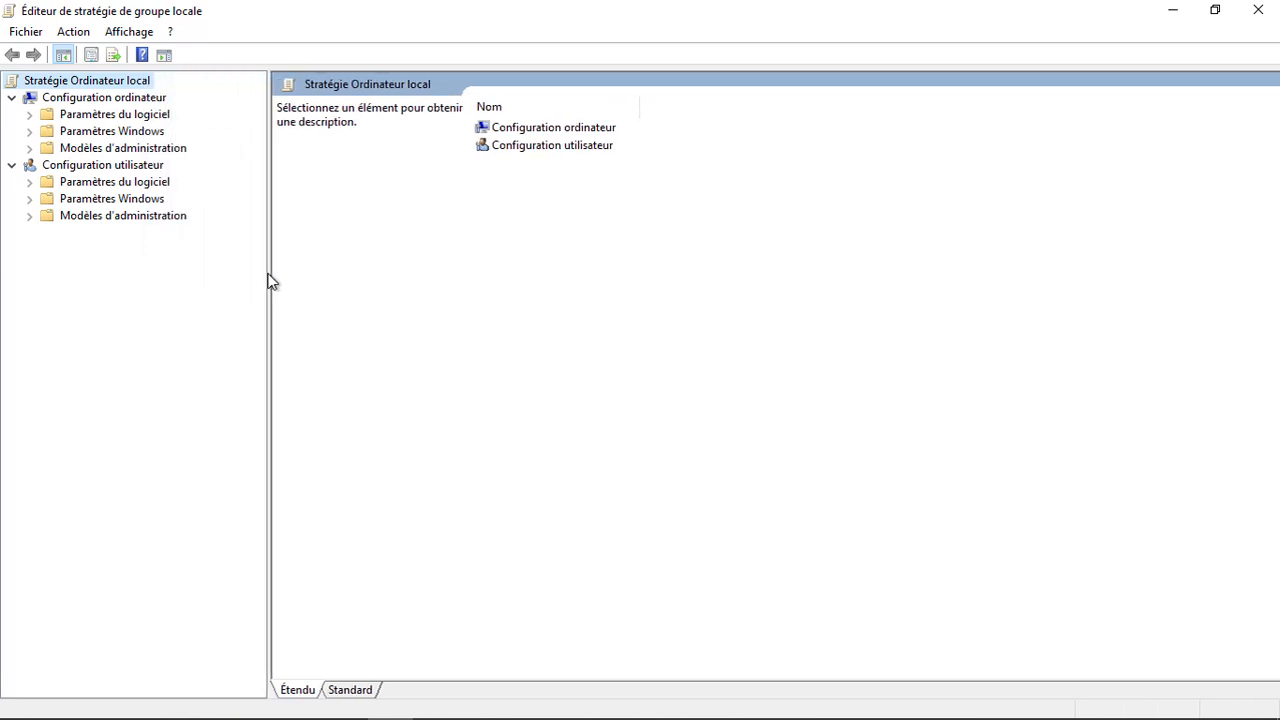
left_click(29, 131)
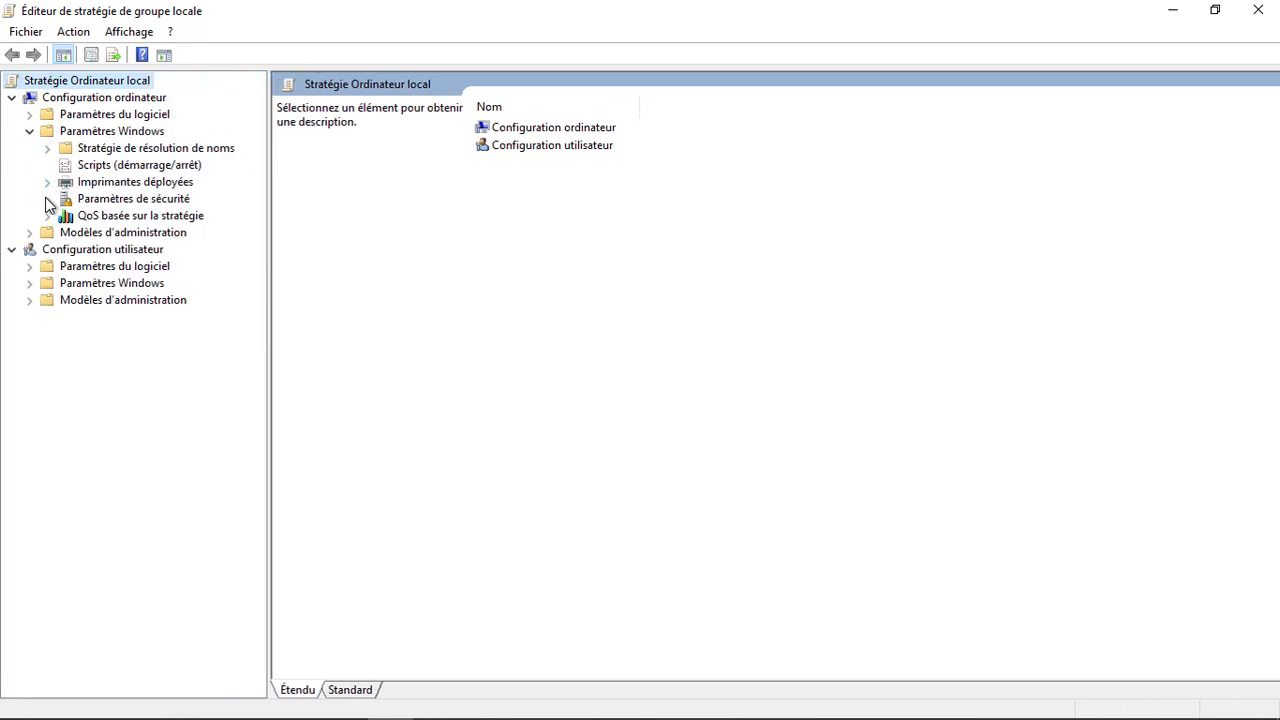
left_click(46, 199)
left_click(130, 338)
right_click(594, 265)
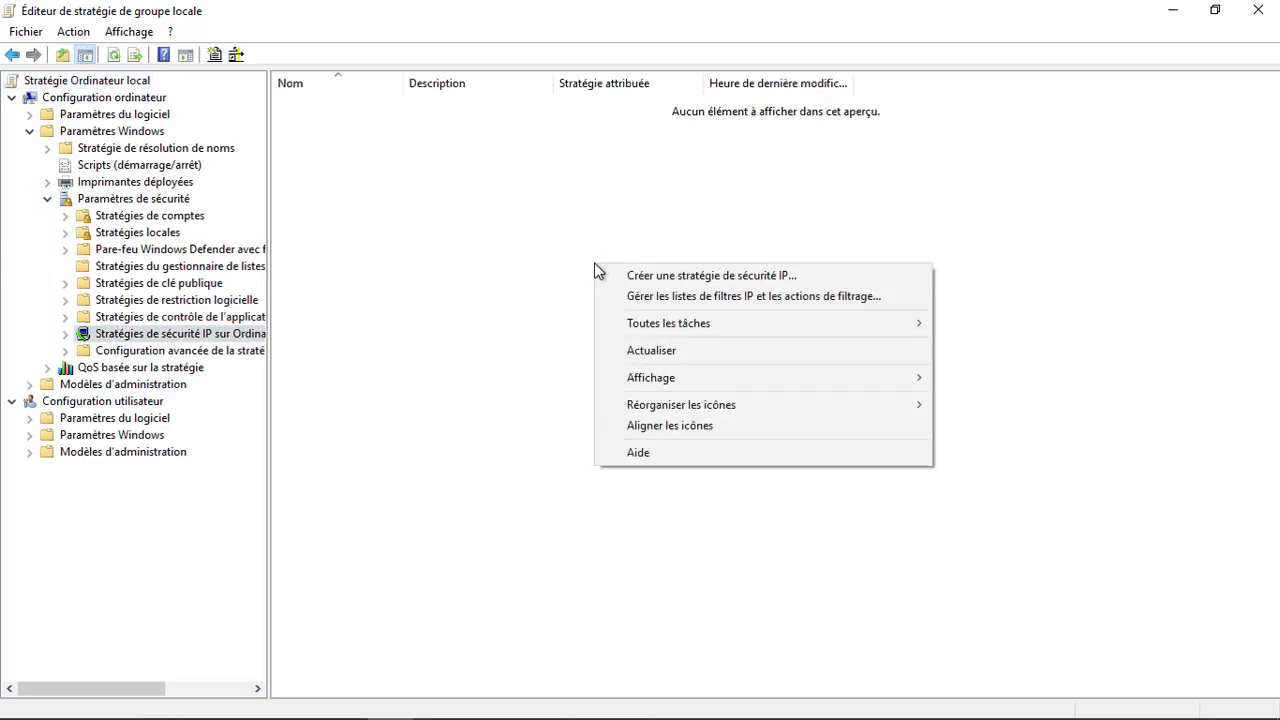
left_click(648, 284)
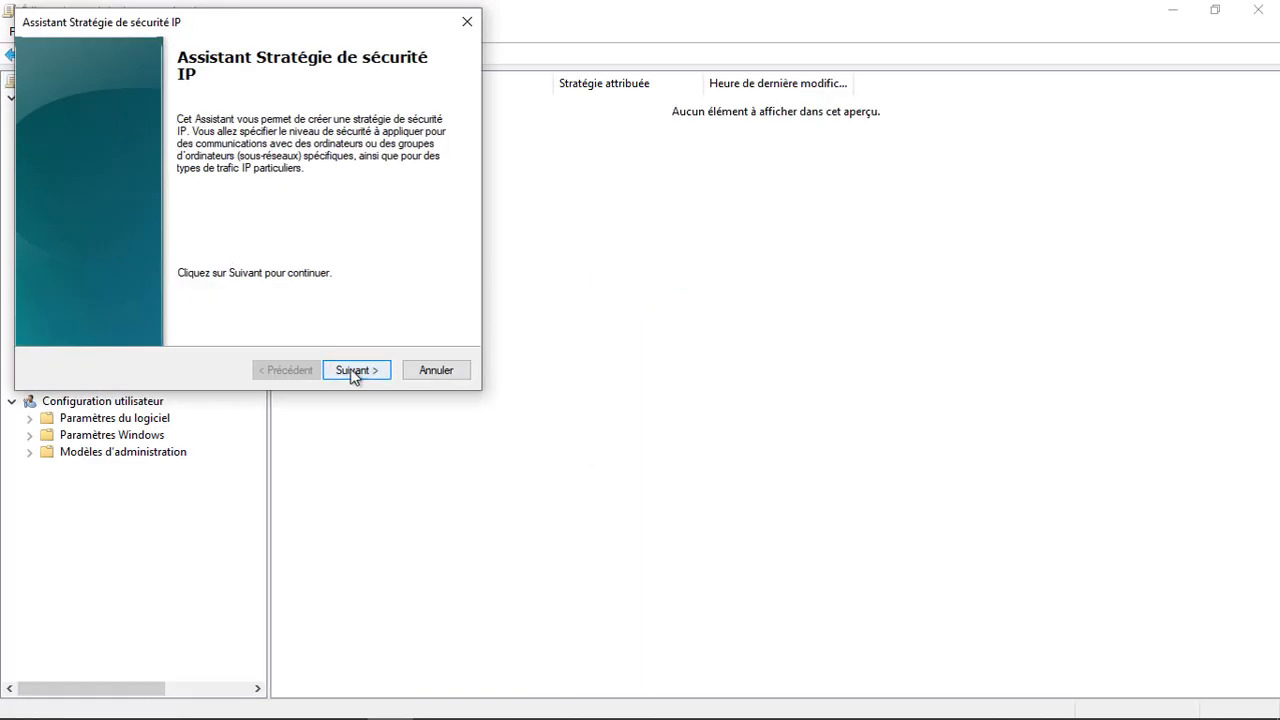
Step: Name it 'Stratégie de sécurité IP Stock Serveur', leave the default response rule off, and open its properties
left_click(354, 370)
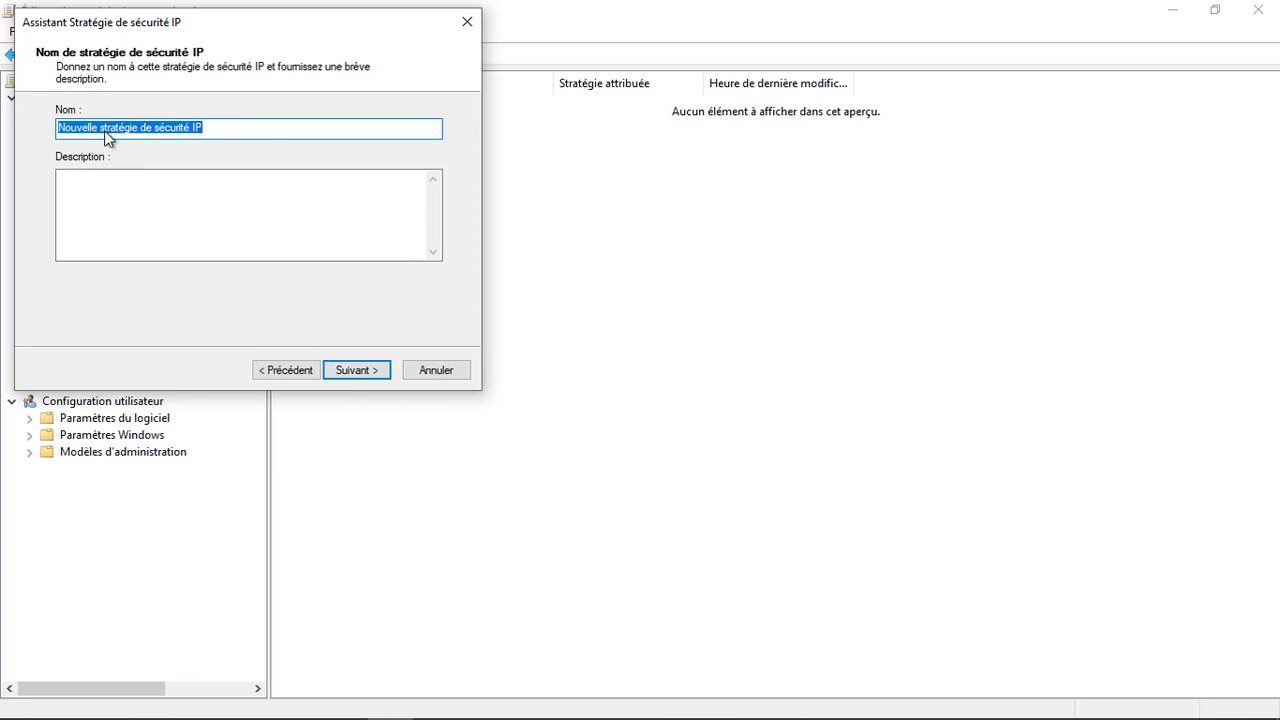
left_click_drag(104, 130, 8, 148)
type("S")
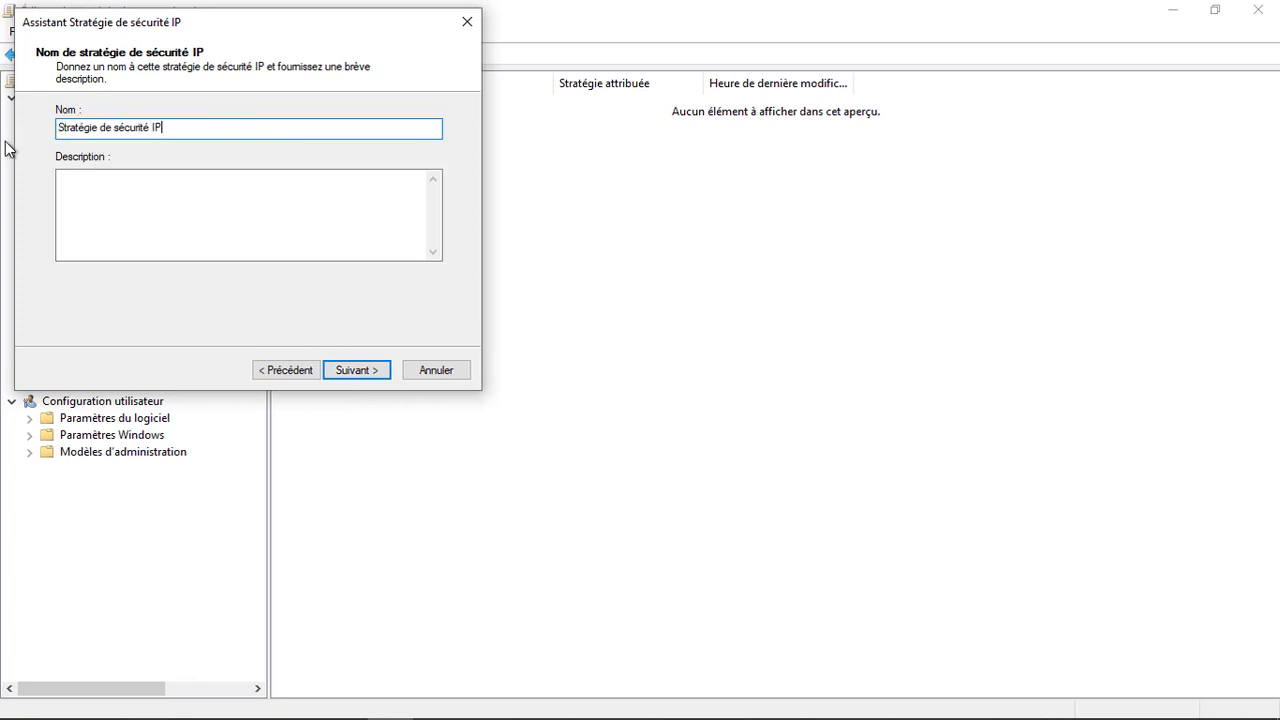
type(" Stock Serveur")
key("Return")
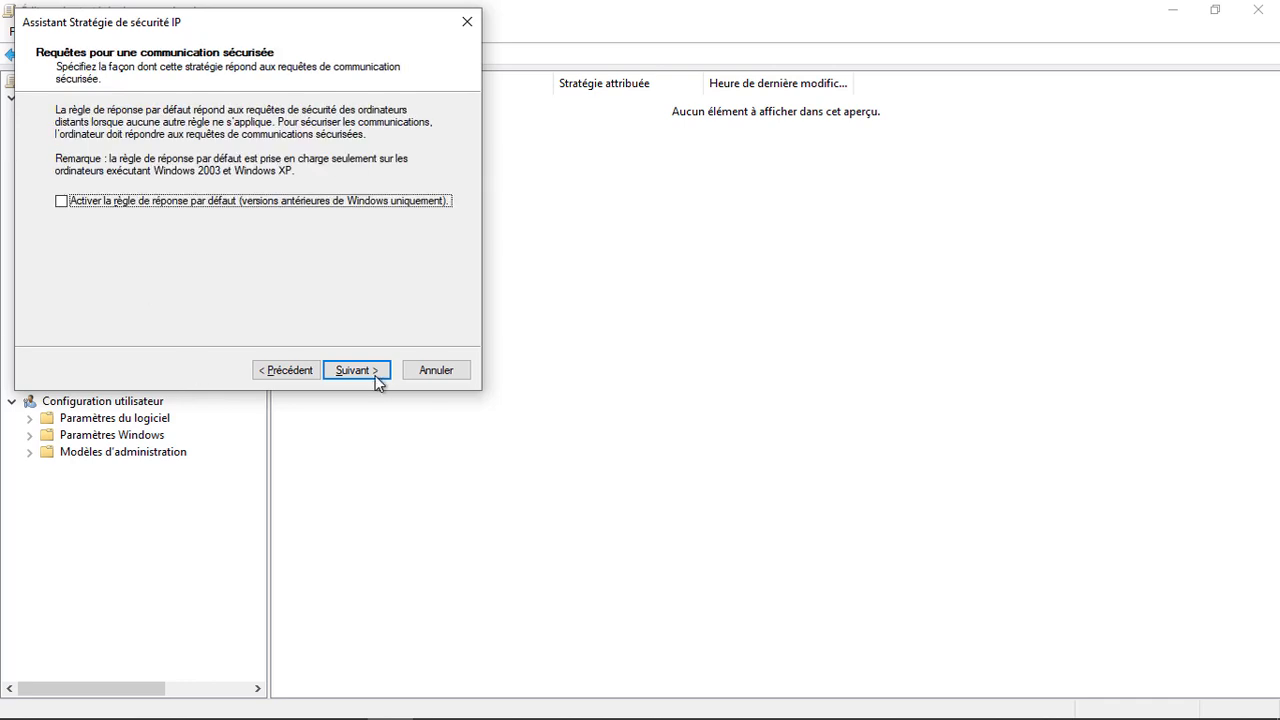
left_click(376, 378)
left_click(374, 372)
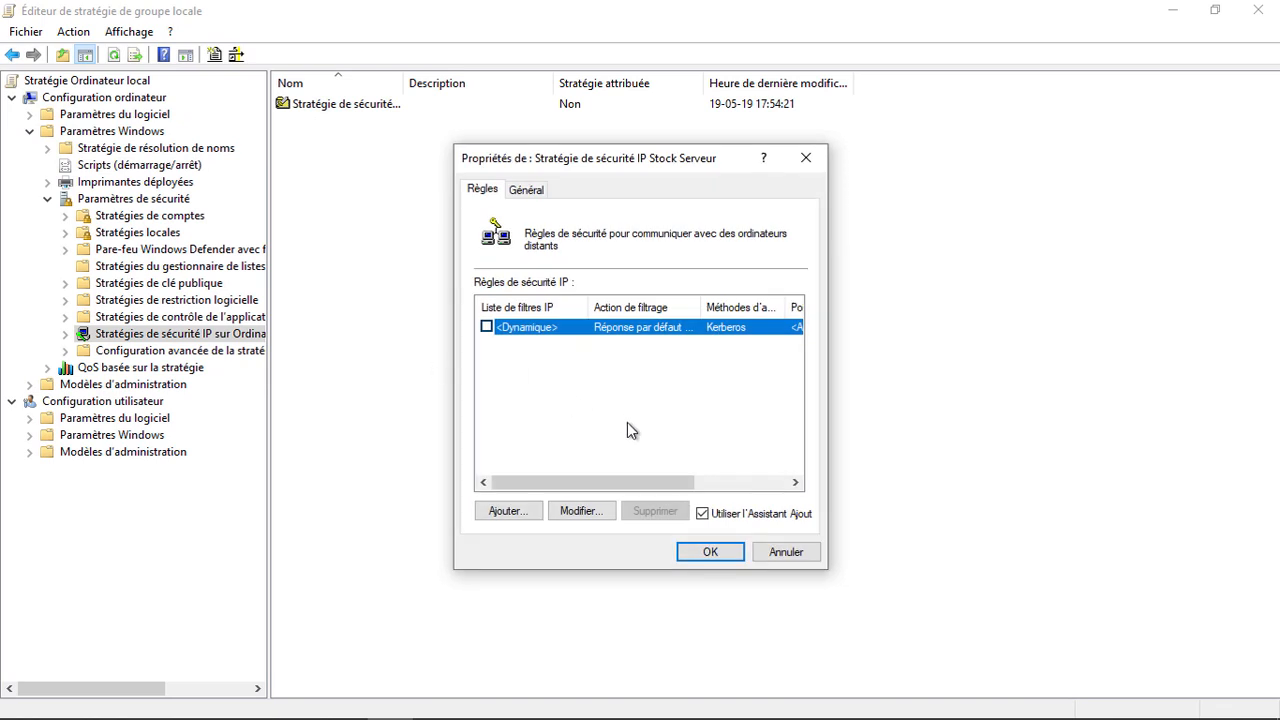
Step: Start a new security rule with no tunnel endpoint and the default network type
left_click(528, 512)
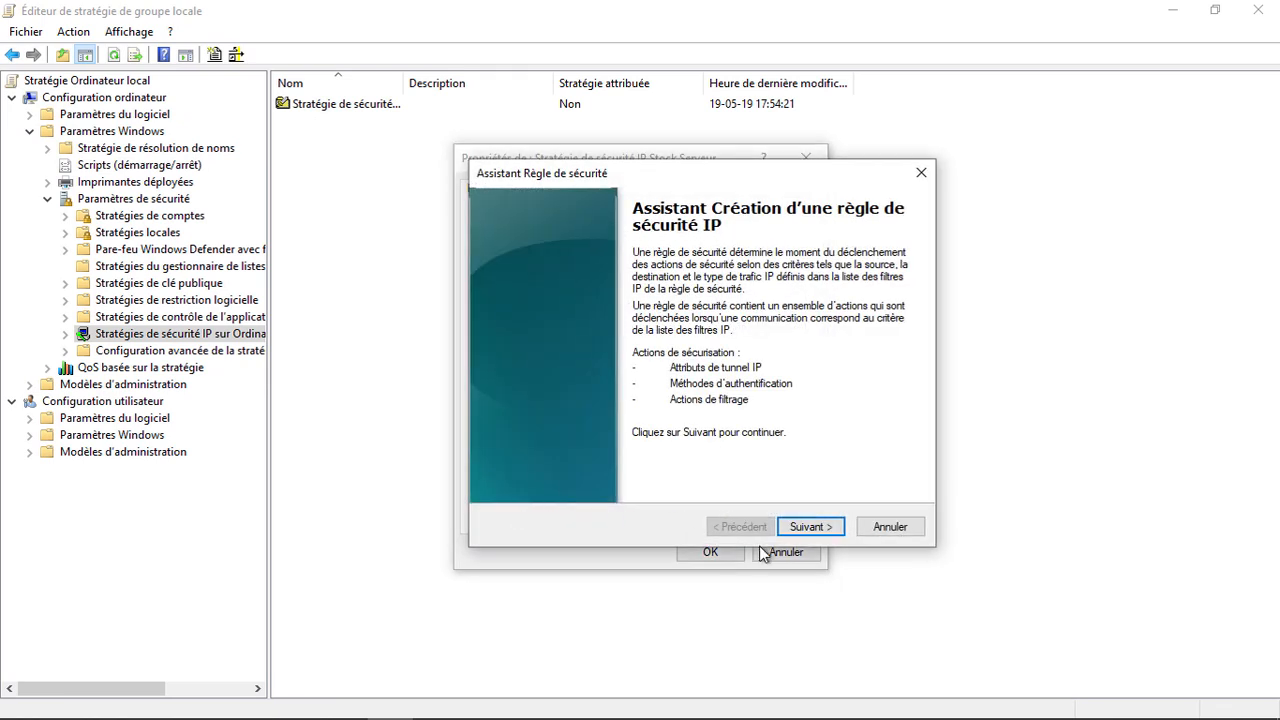
left_click(808, 526)
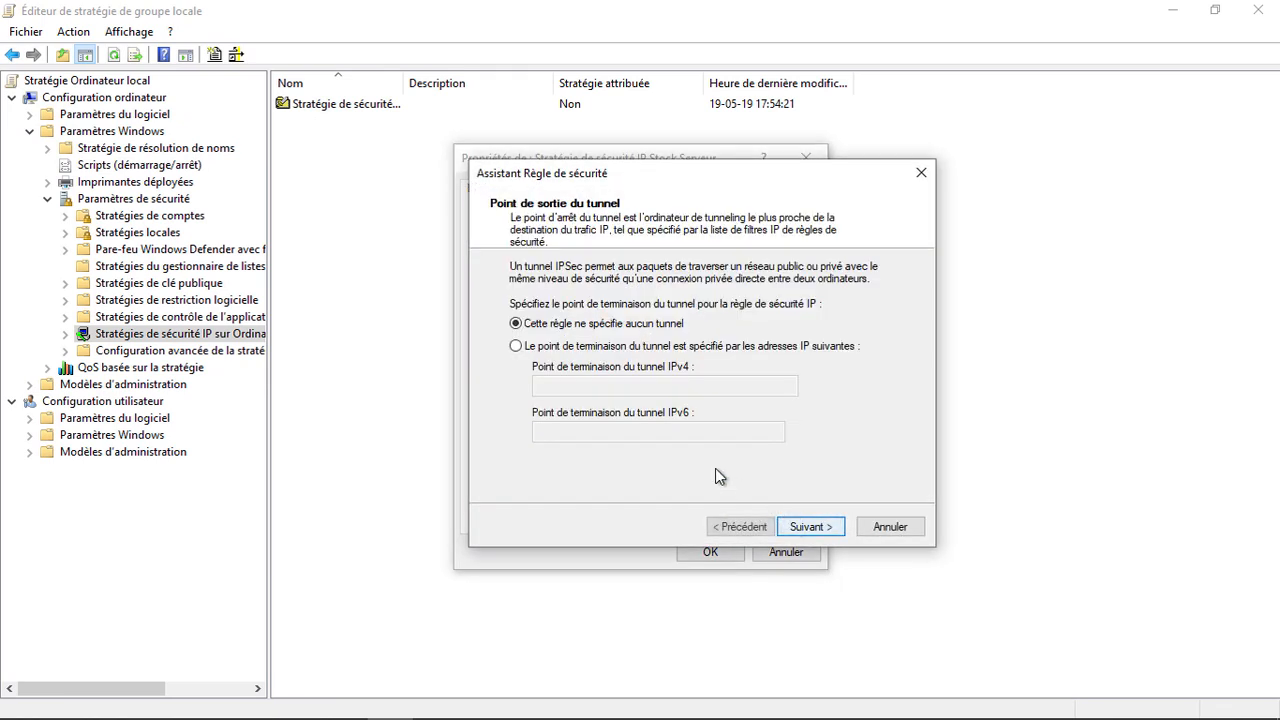
left_click(812, 527)
left_click(811, 527)
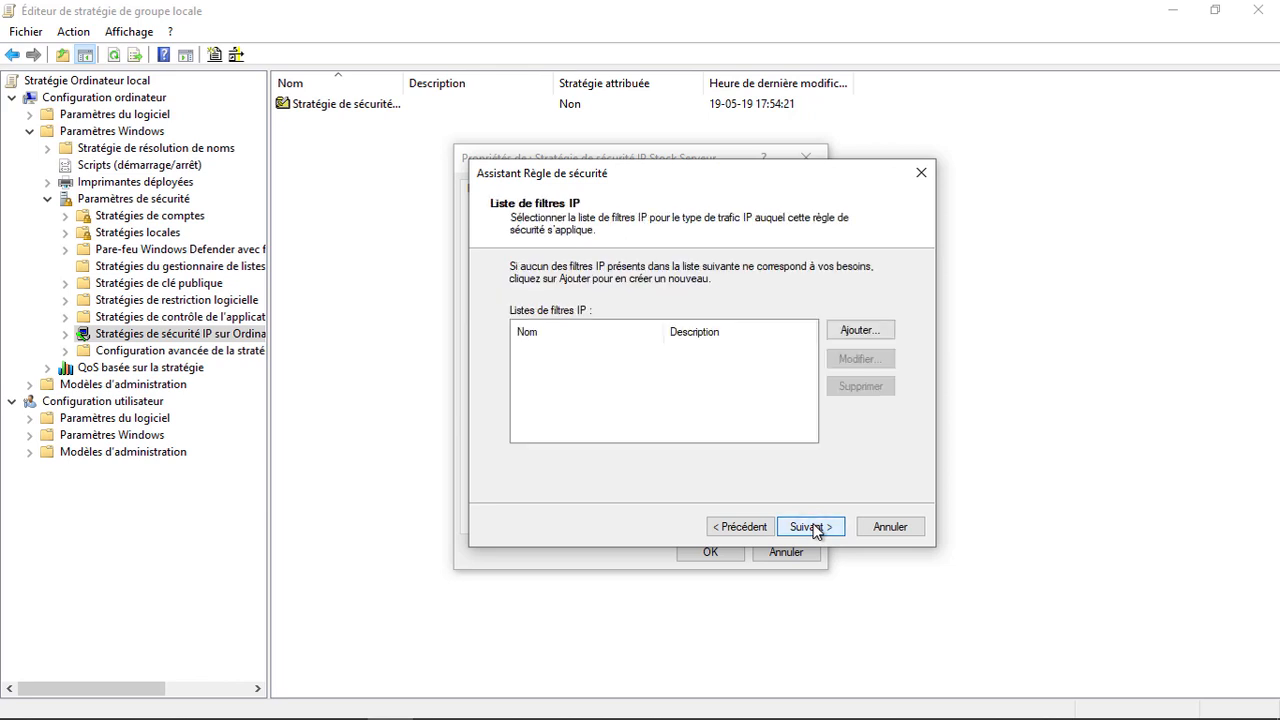
Step: Create filter list 'Liste de filtres IP Stock Serveur' and begin a filter described 'Filtre service stock serveur'
left_click(856, 333)
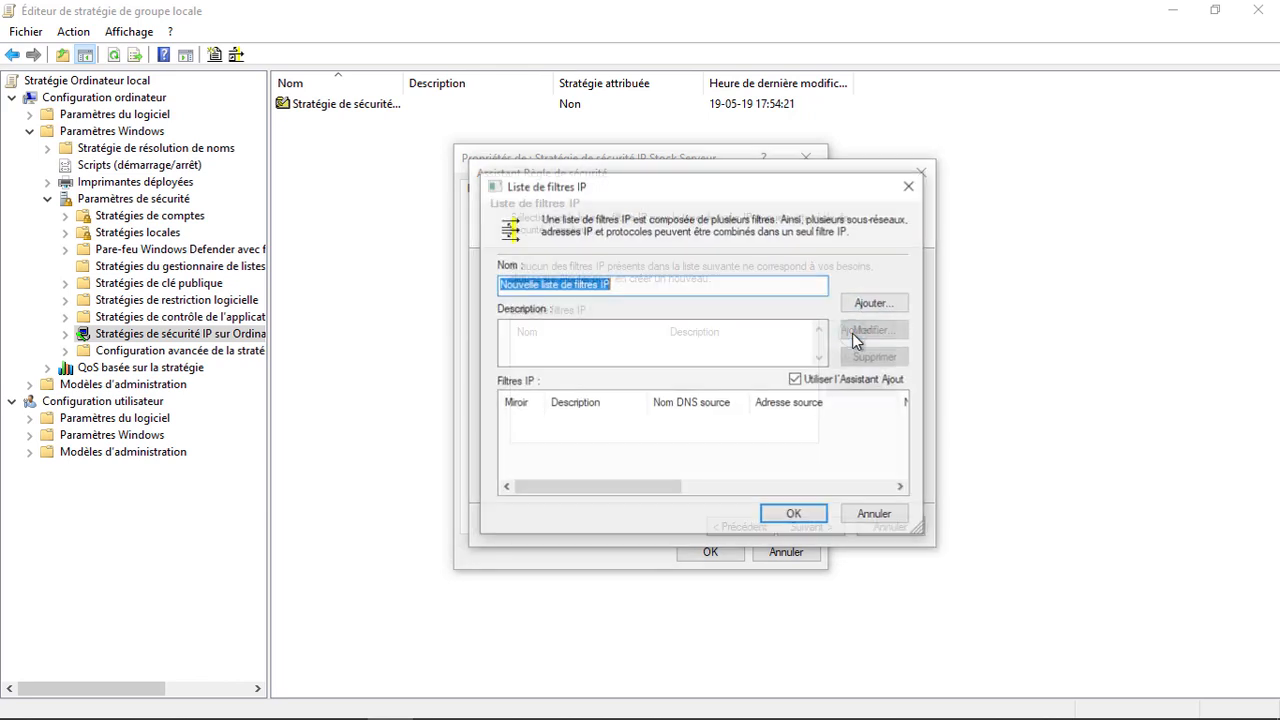
left_click(542, 287)
left_click_drag(542, 290, 306, 300)
type("L")
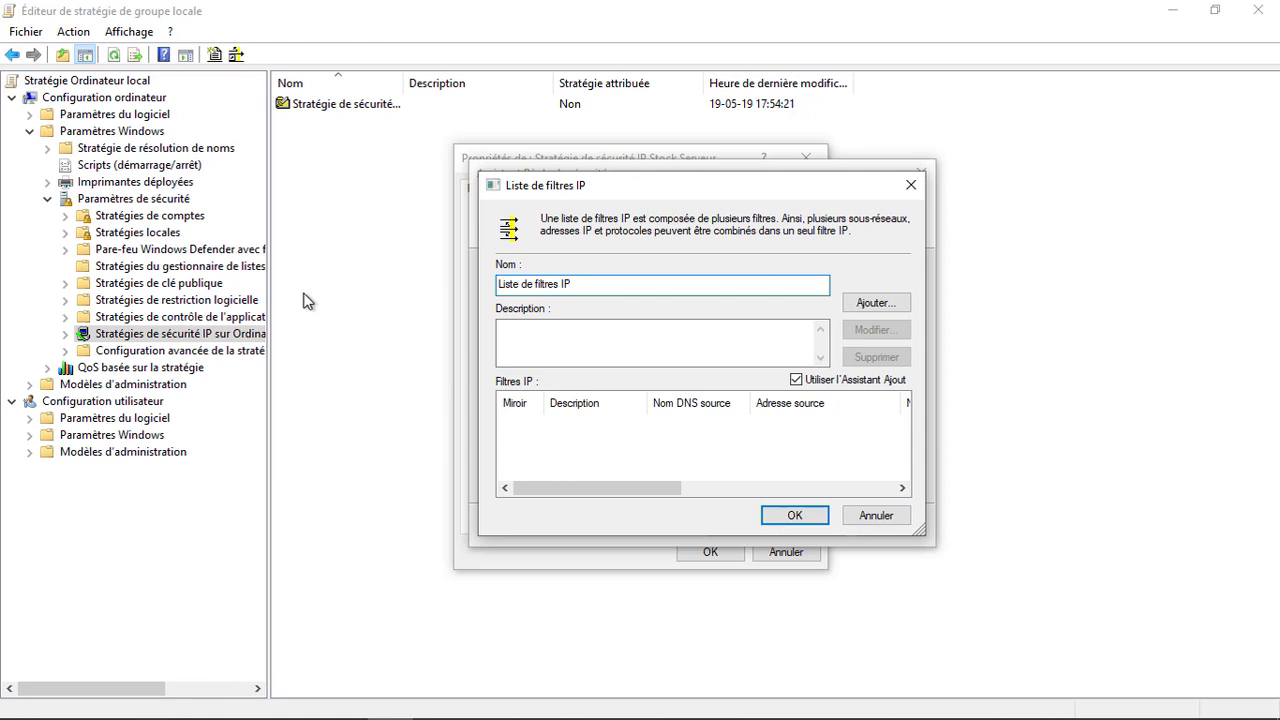
type(" Stock Serveur")
left_click(875, 302)
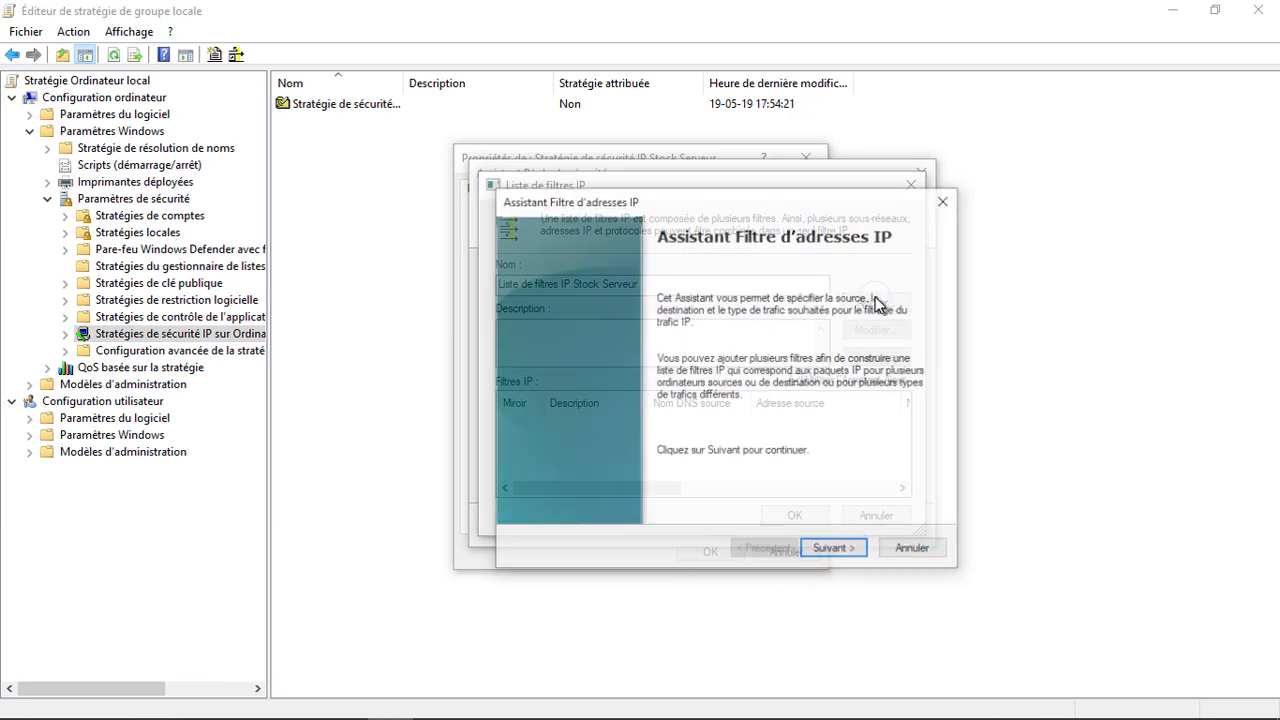
left_click(839, 553)
type("Filtre service s")
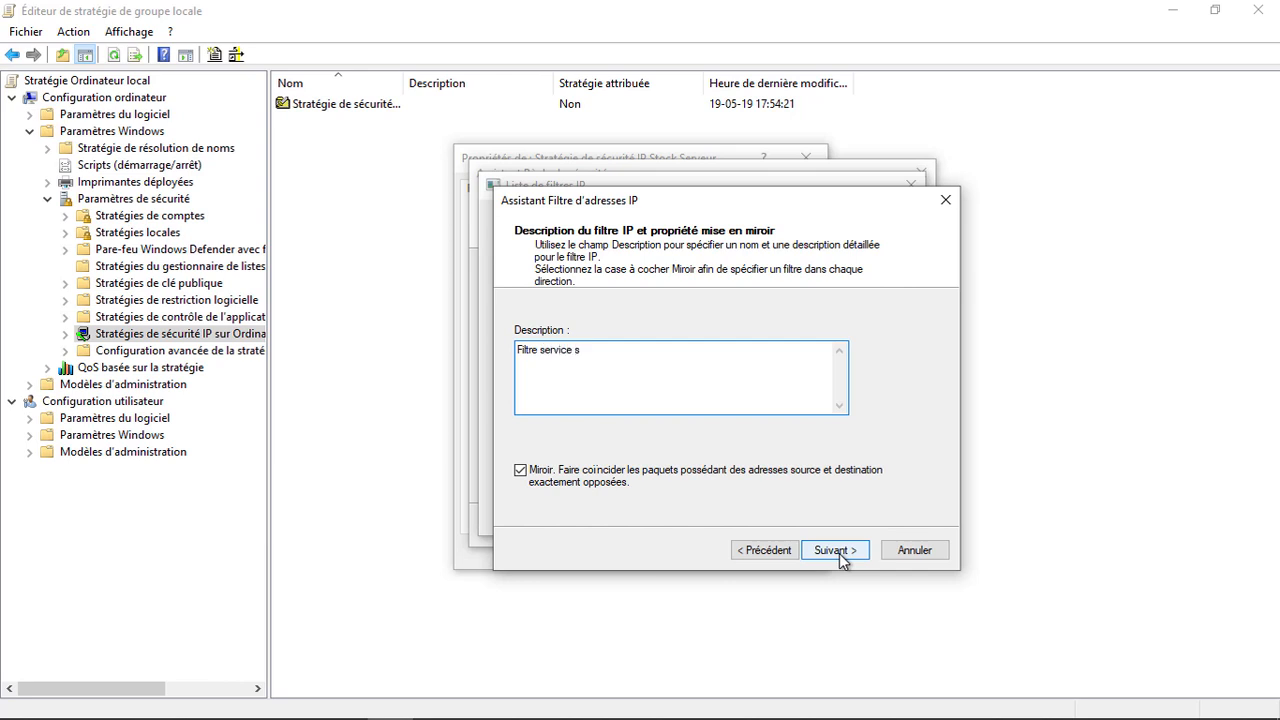
type("tock serveur")
Step: Make the first filter mirrored, from any source IP to destination 199.247.24.62
left_click(851, 556)
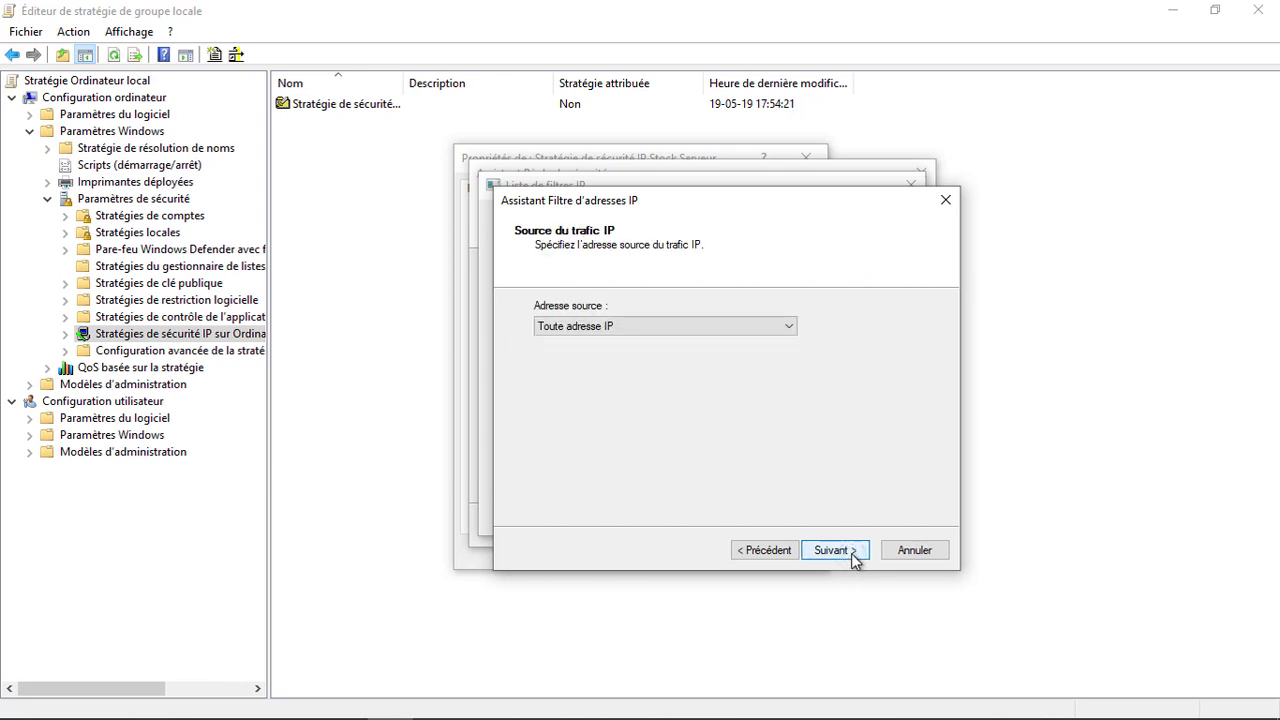
left_click(852, 556)
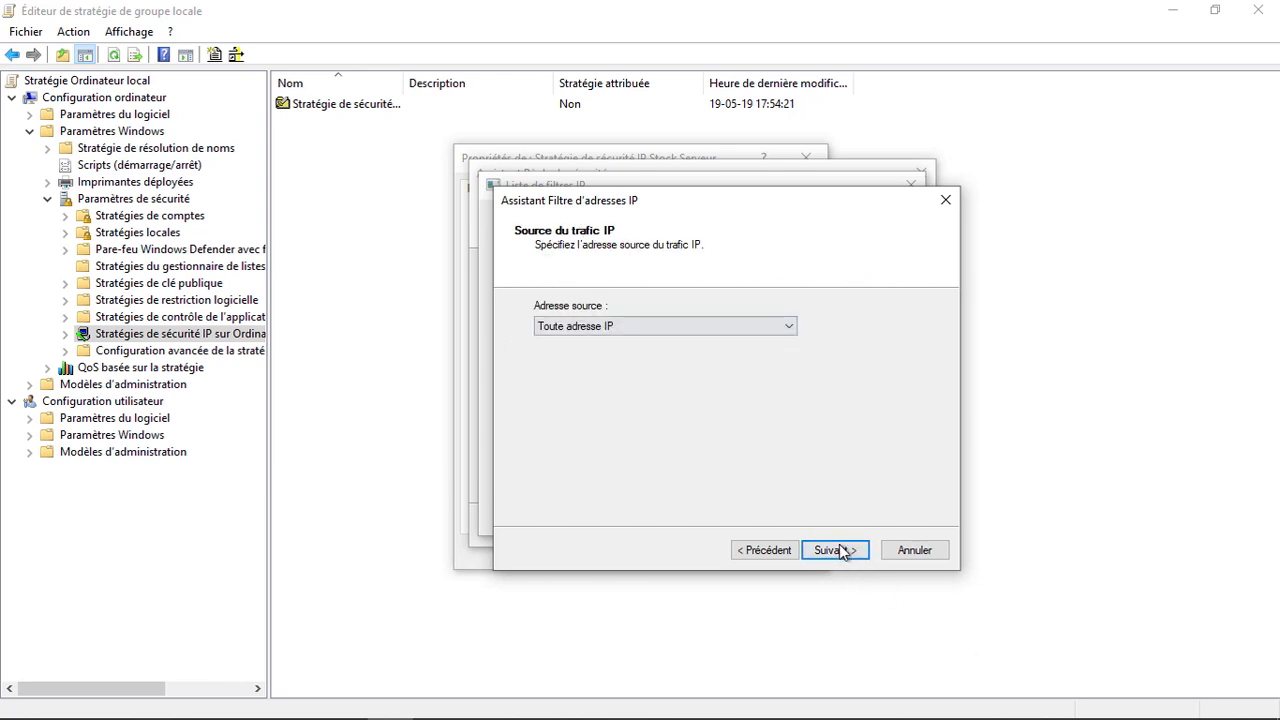
left_click(632, 331)
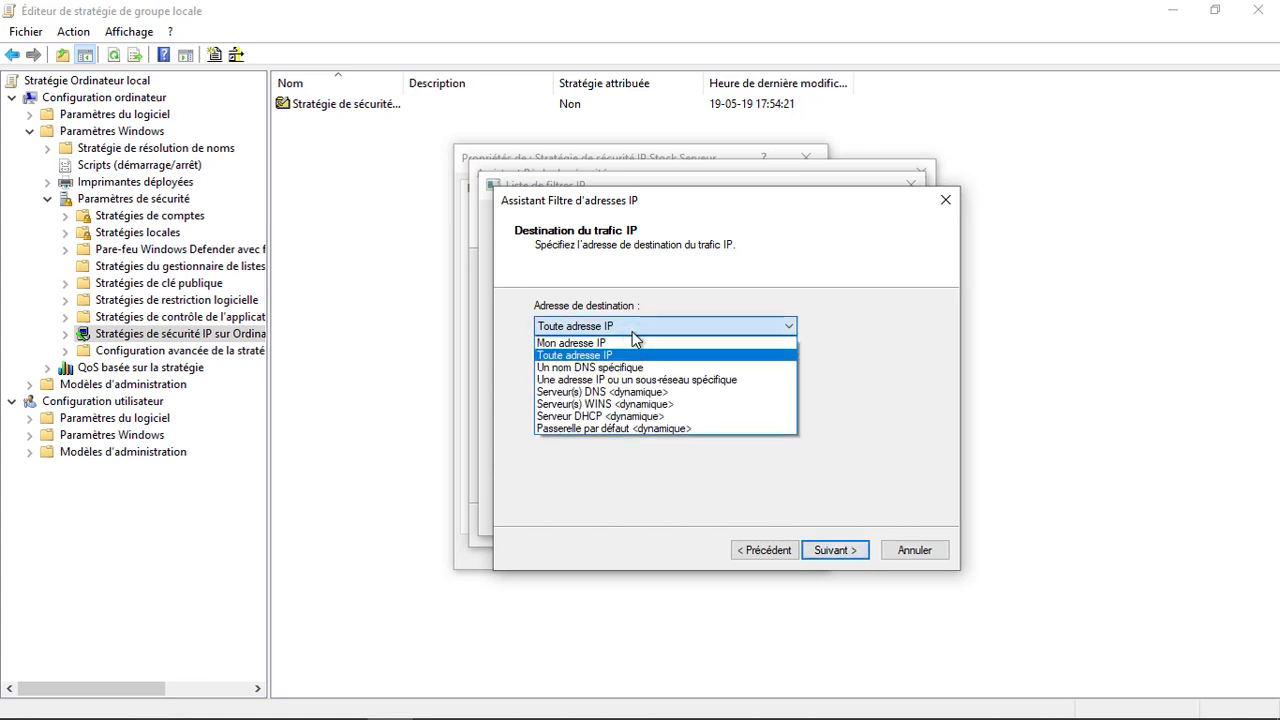
left_click(730, 382)
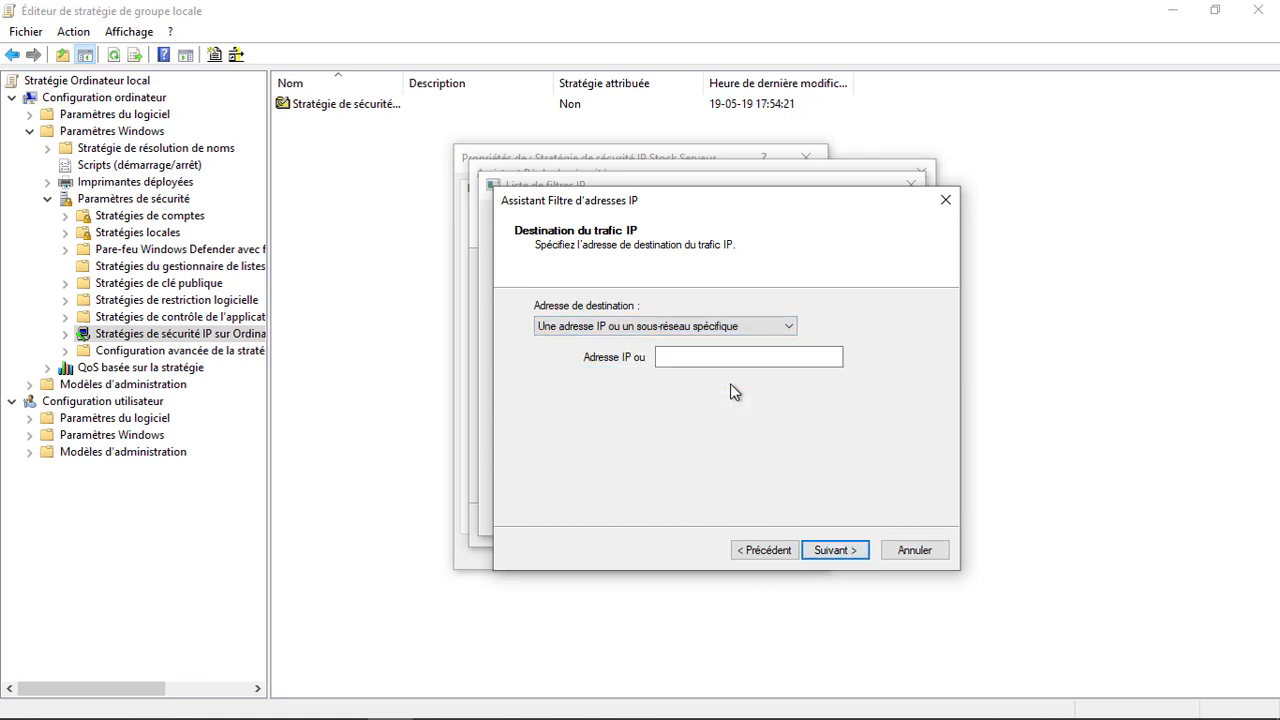
left_click(729, 364)
left_click(731, 369)
type("199.247.24.62")
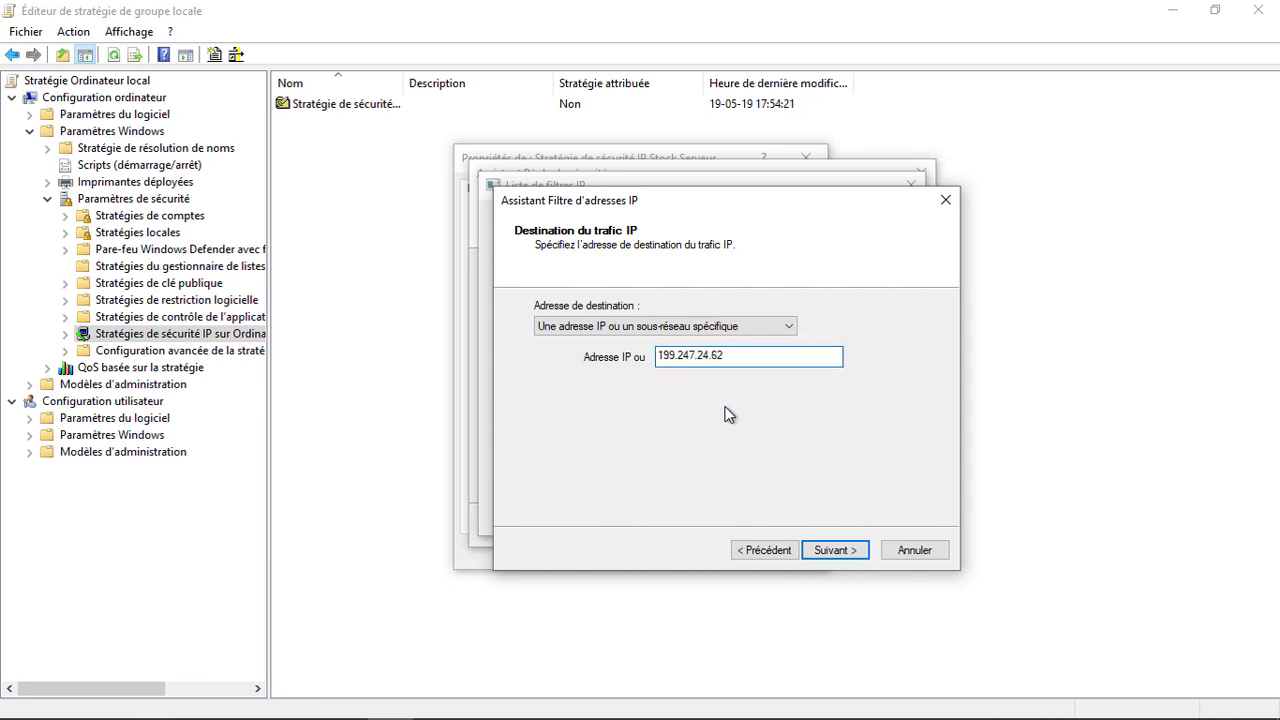
left_click(832, 551)
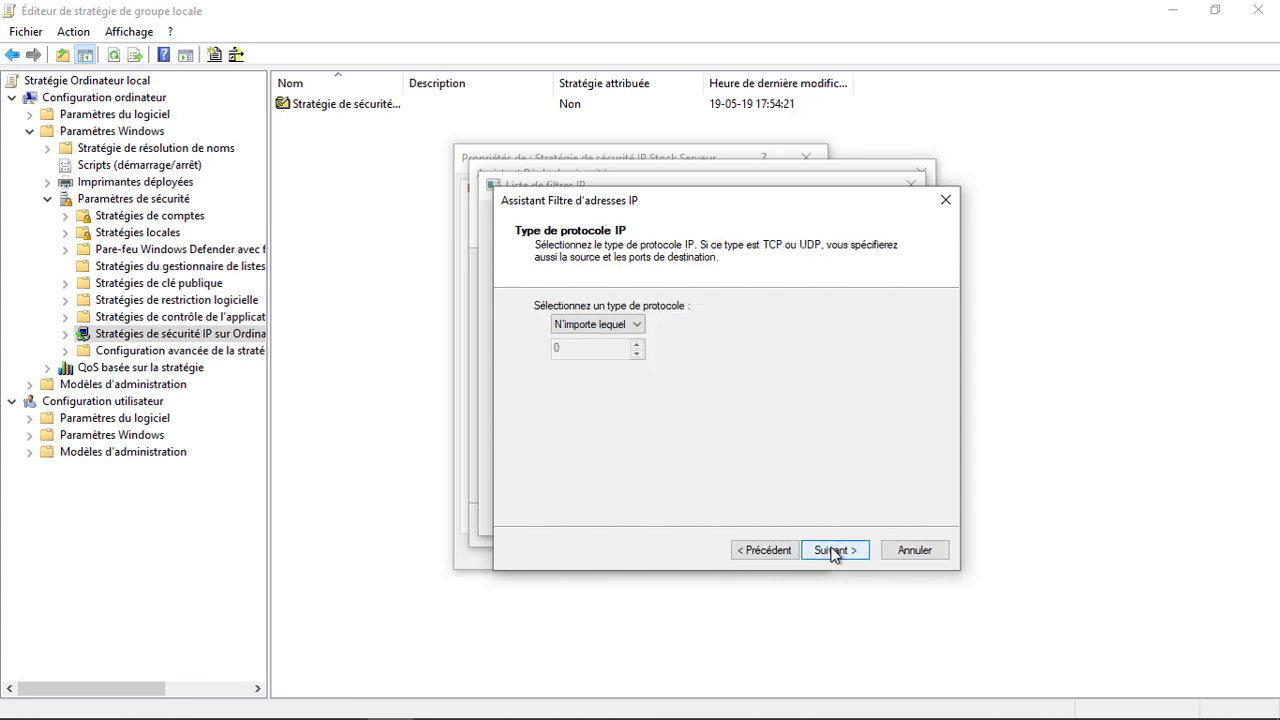
Step: Restrict the filter to TCP destination port 6723 and add it to the list
left_click(622, 327)
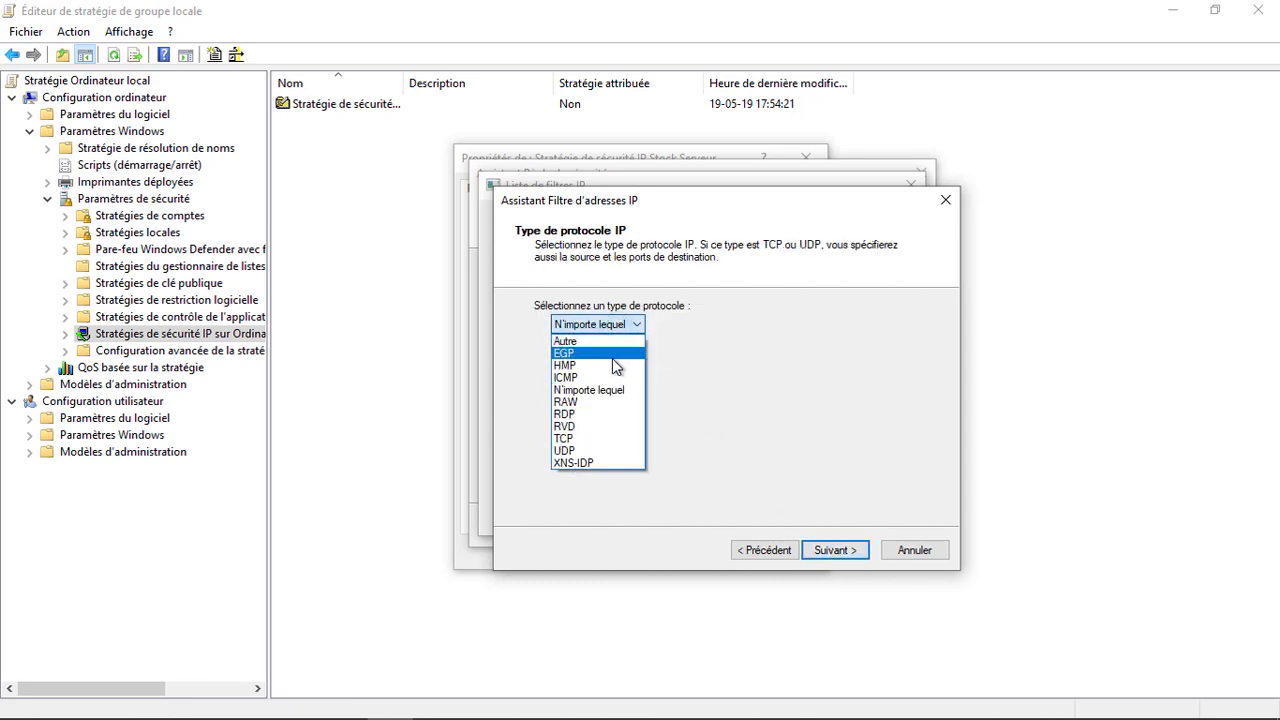
left_click(615, 439)
left_click(830, 550)
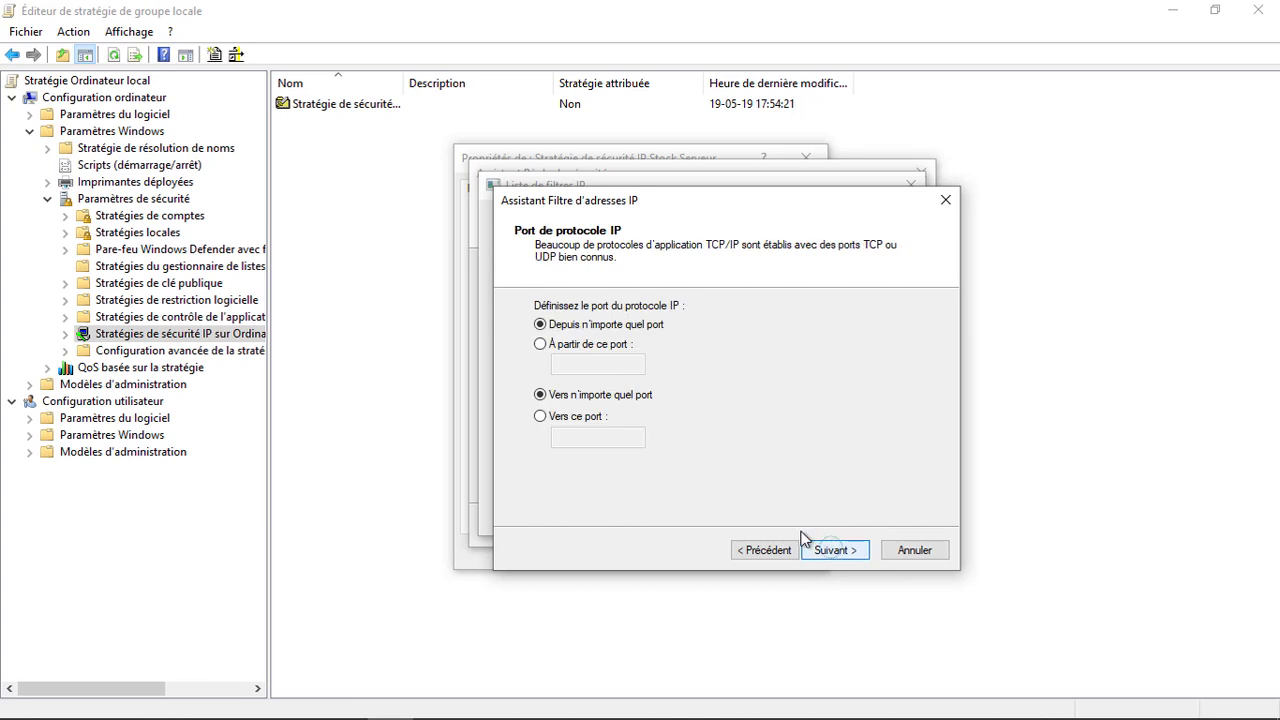
left_click(605, 416)
left_click(597, 438)
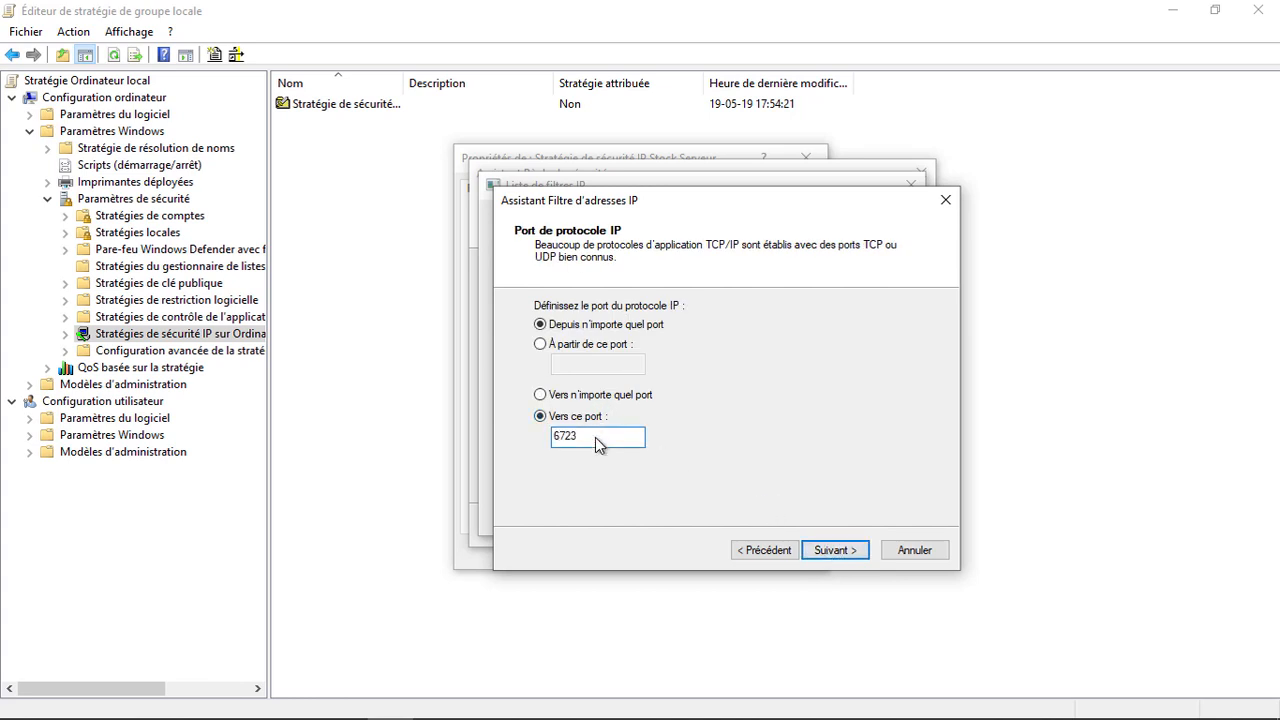
left_click(835, 549)
left_click(833, 550)
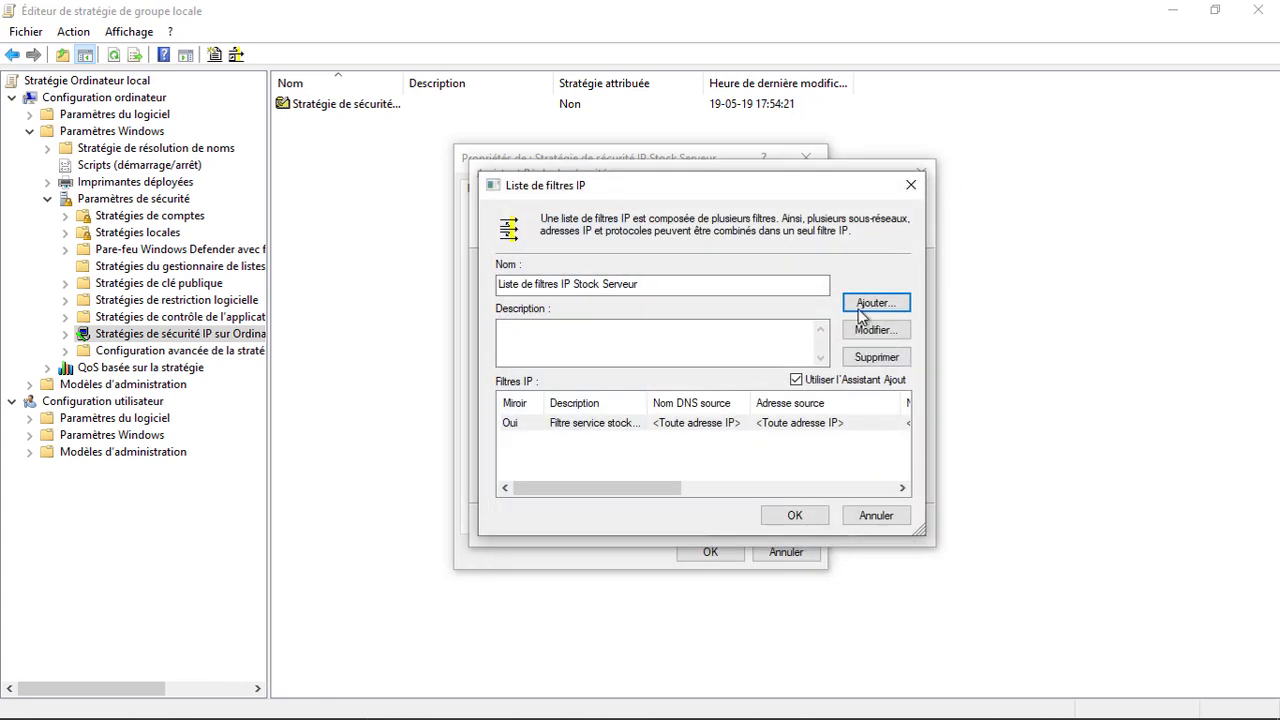
left_click(858, 309)
Step: Describe the second filter as the stock server database, from any source to 199.247.24.62
left_click(838, 549)
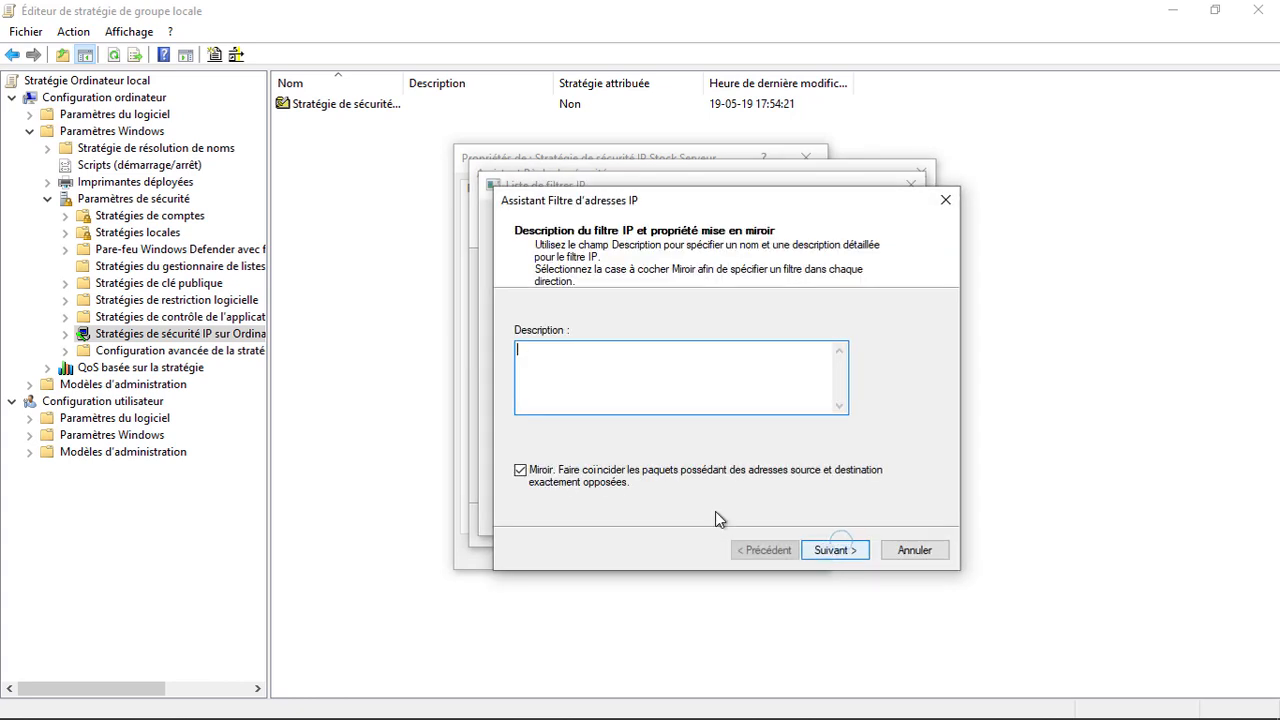
type("Stock Srv")
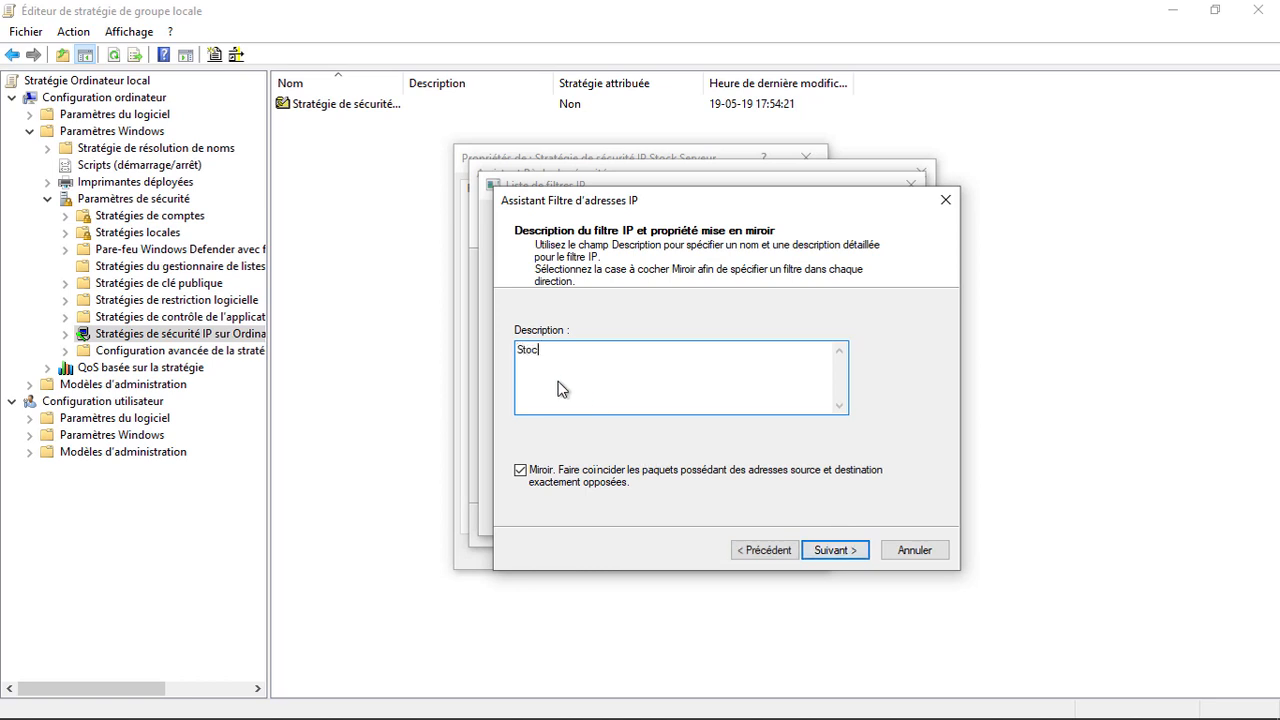
key("BackSpace")
key("BackSpace")
type("erveur base de donnée")
left_click(842, 554)
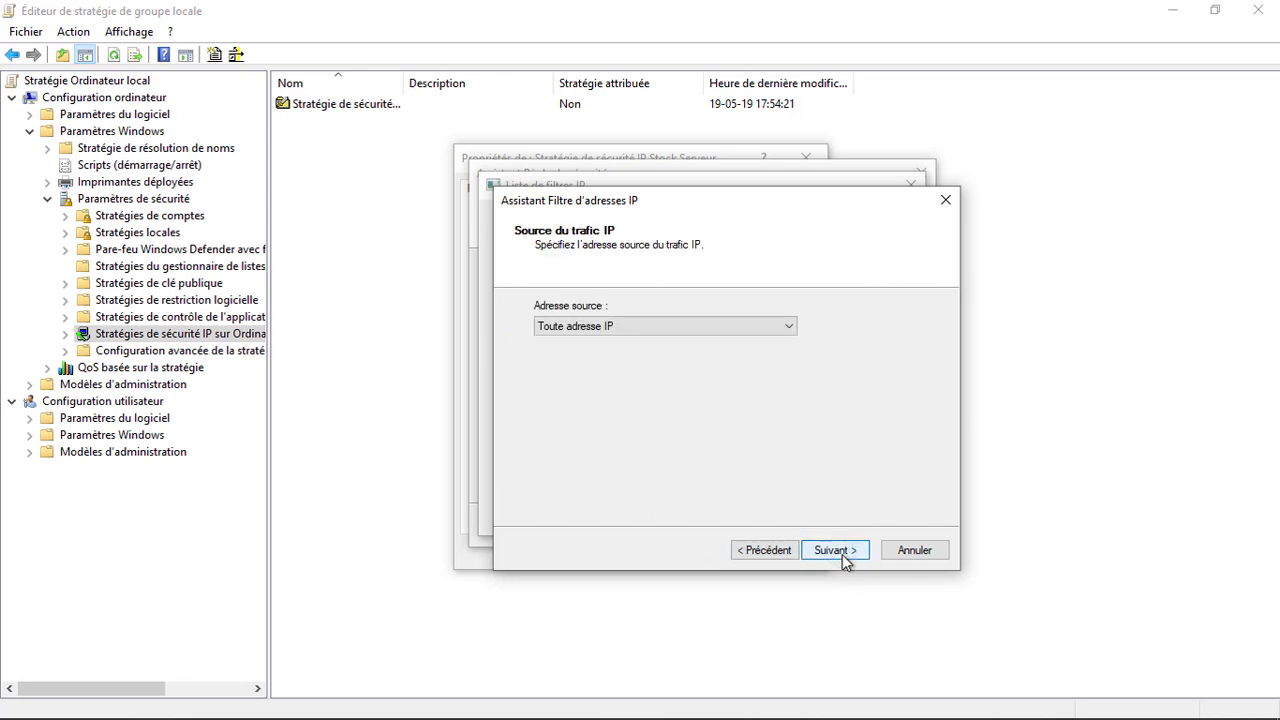
left_click(842, 554)
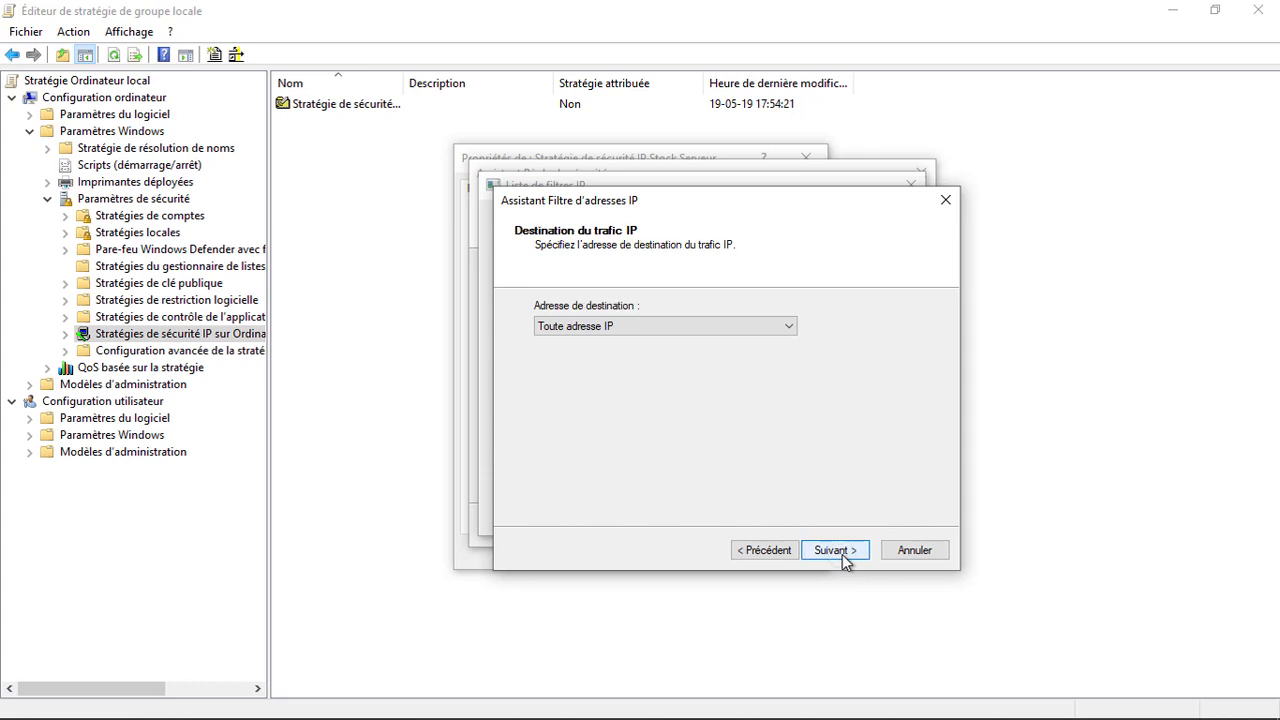
left_click(684, 326)
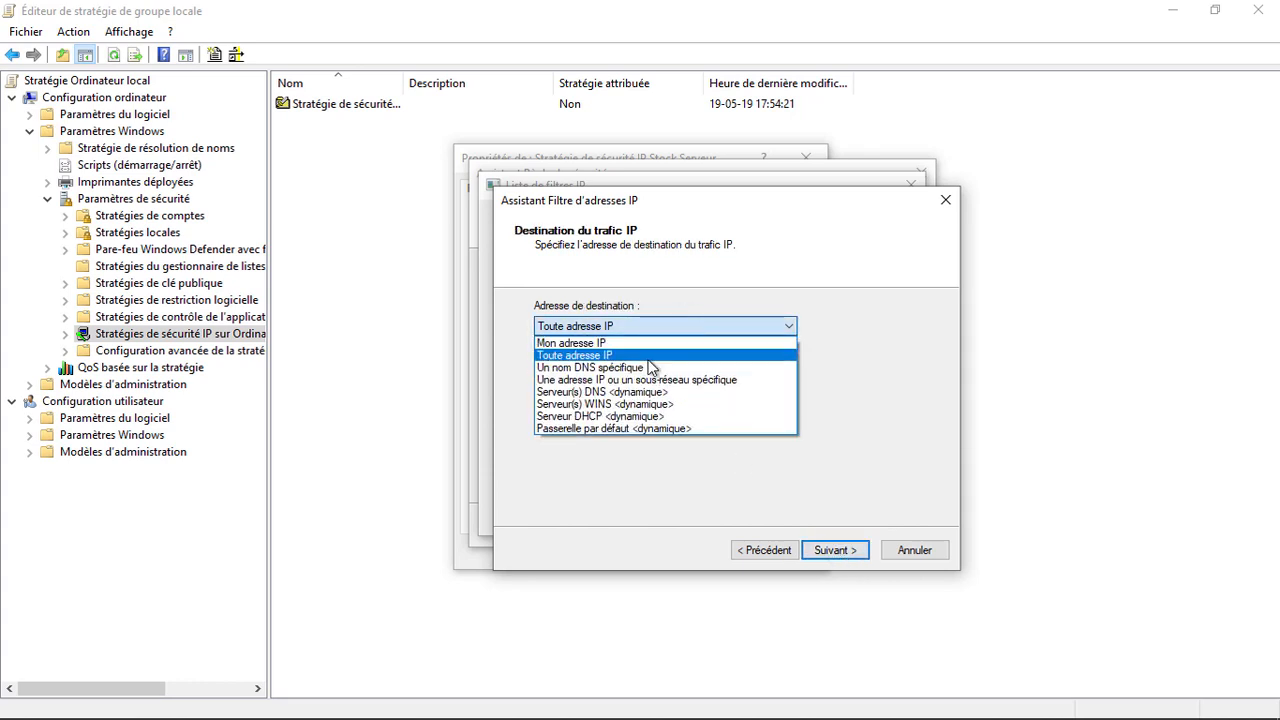
left_click(693, 382)
left_click(686, 363)
type("199.247.24.62")
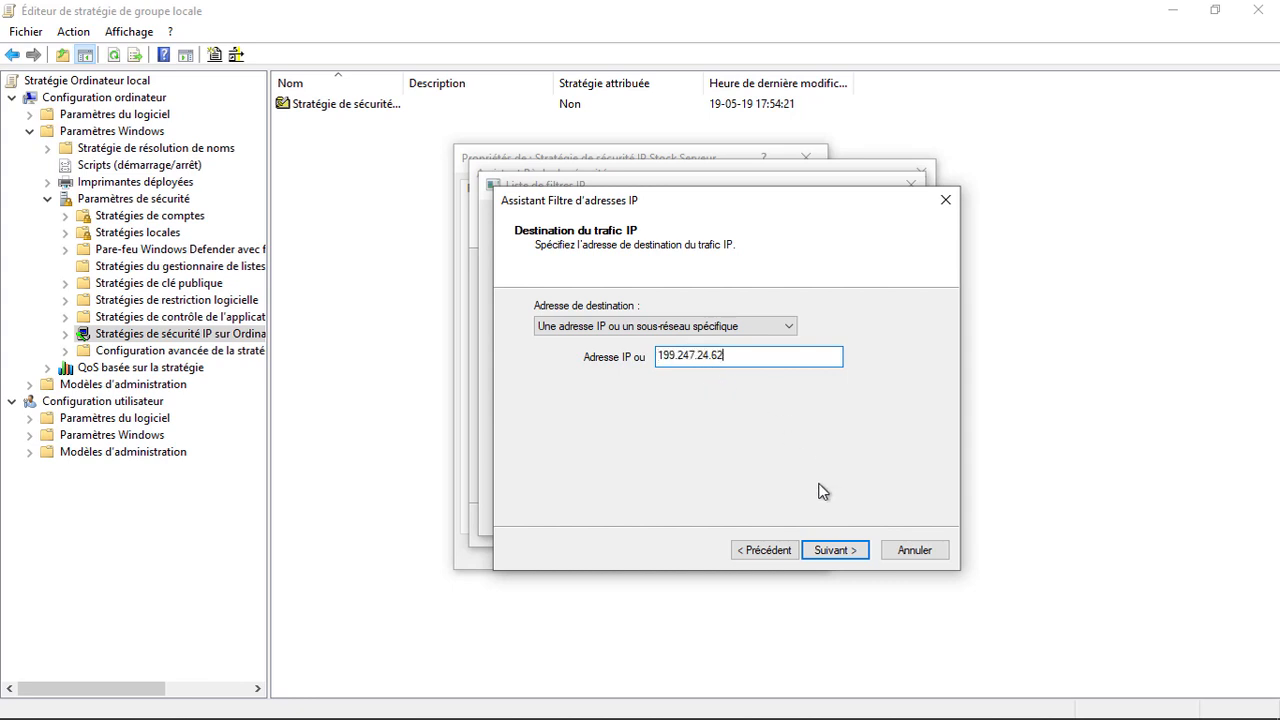
Step: Limit it to TCP destination port 31031 and save the filter list with both filters
left_click(838, 550)
left_click(634, 326)
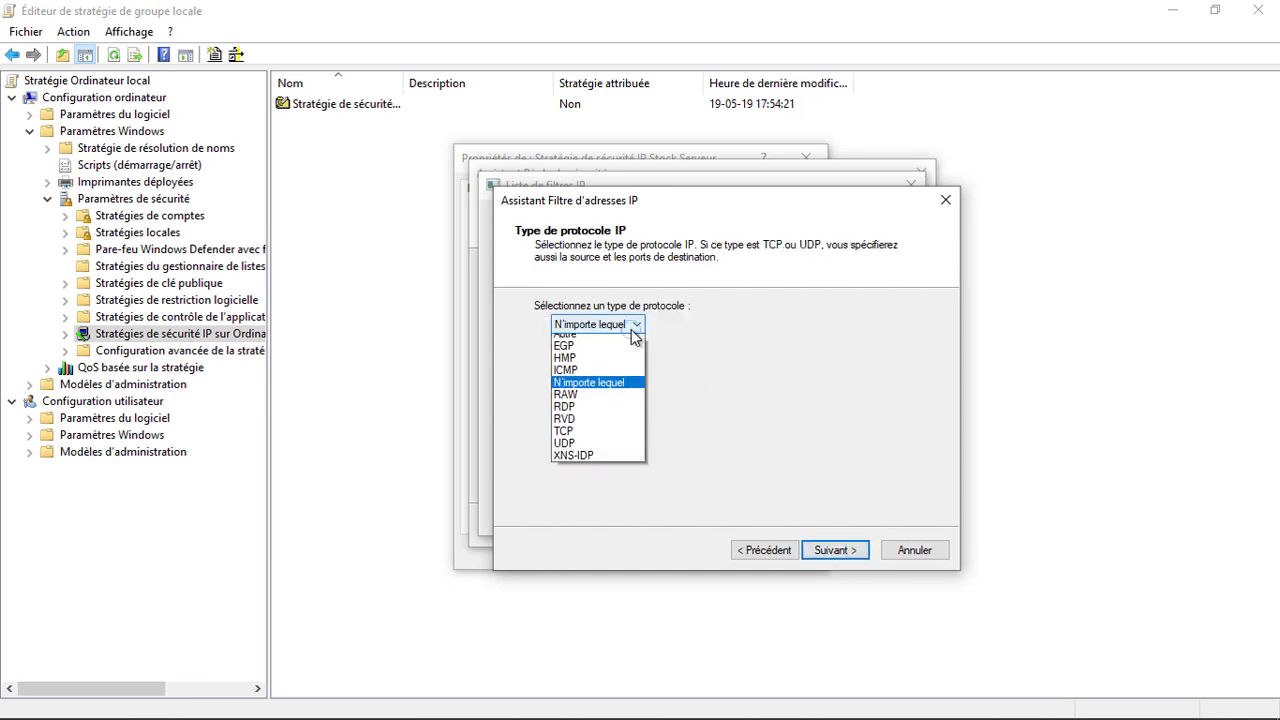
left_click(615, 438)
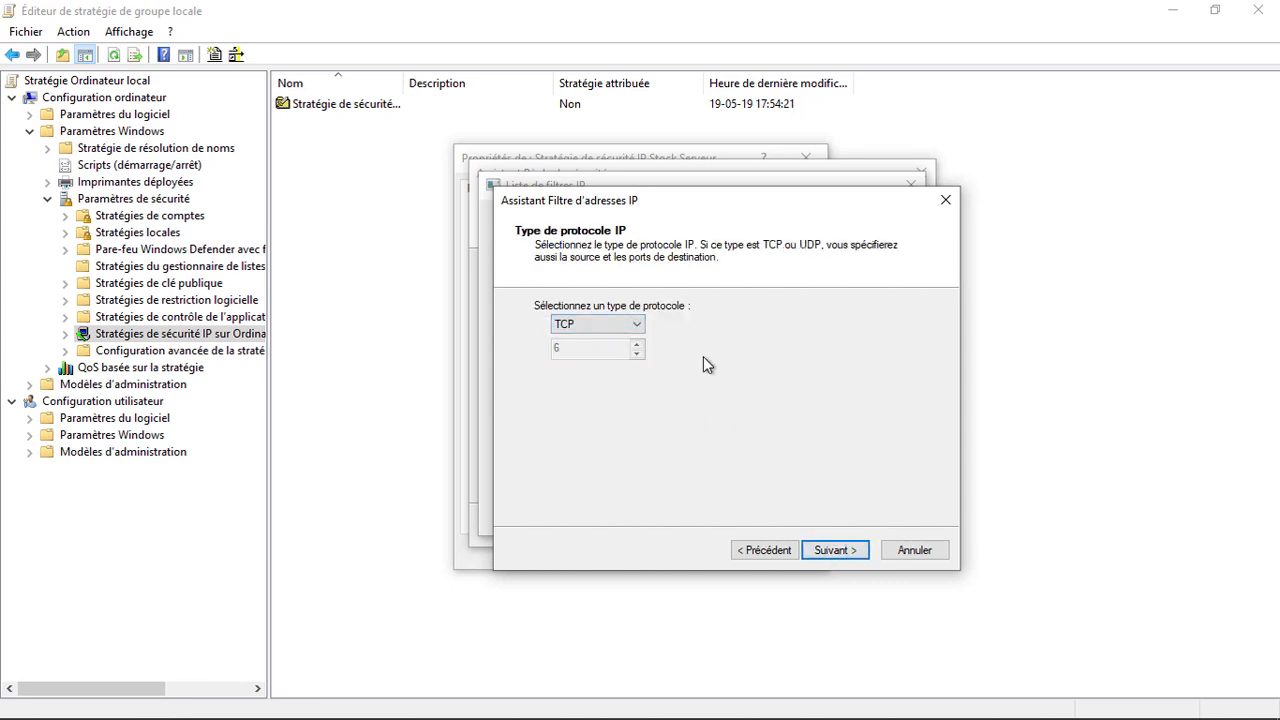
left_click(835, 550)
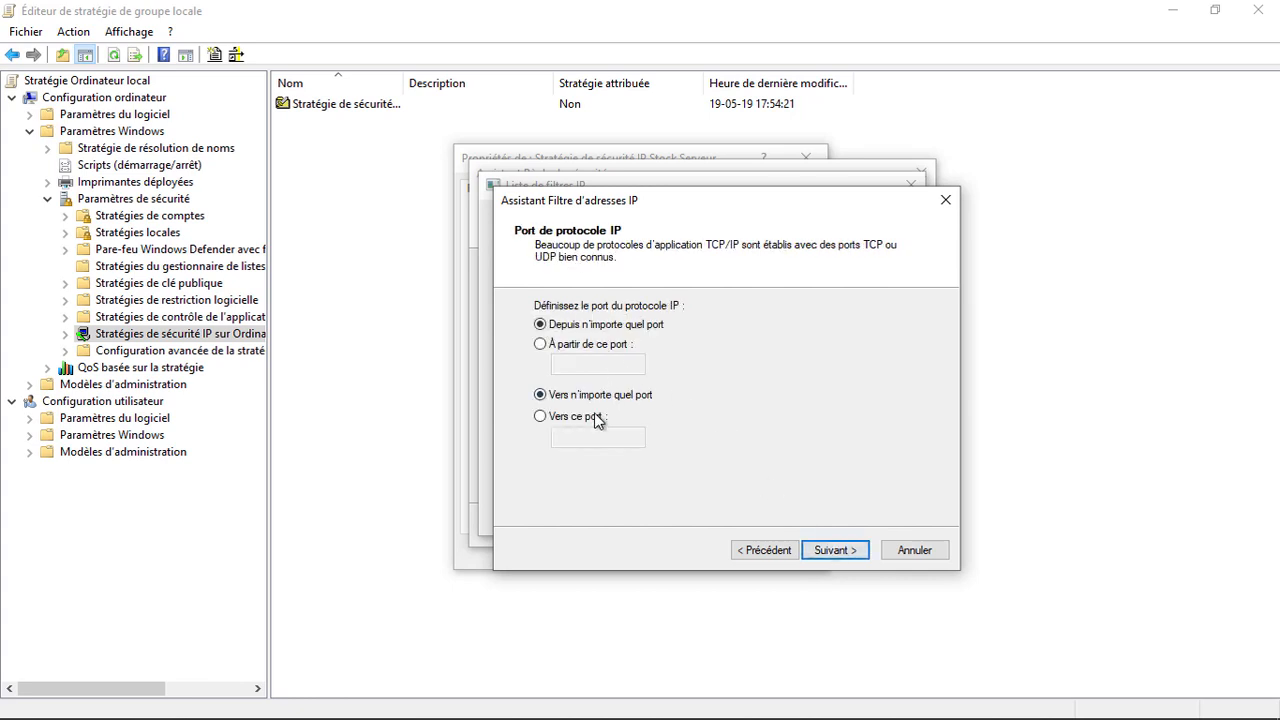
left_click(593, 418)
left_click(590, 440)
type("31031")
left_click(835, 552)
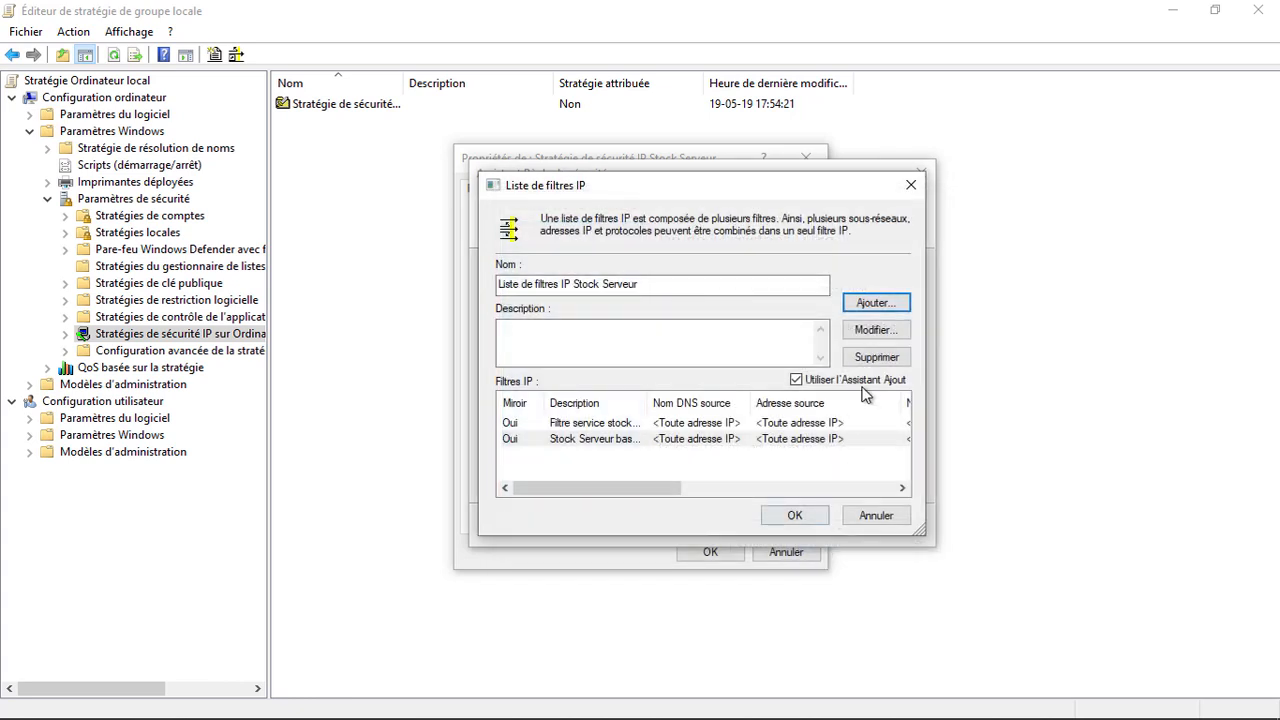
left_click(797, 514)
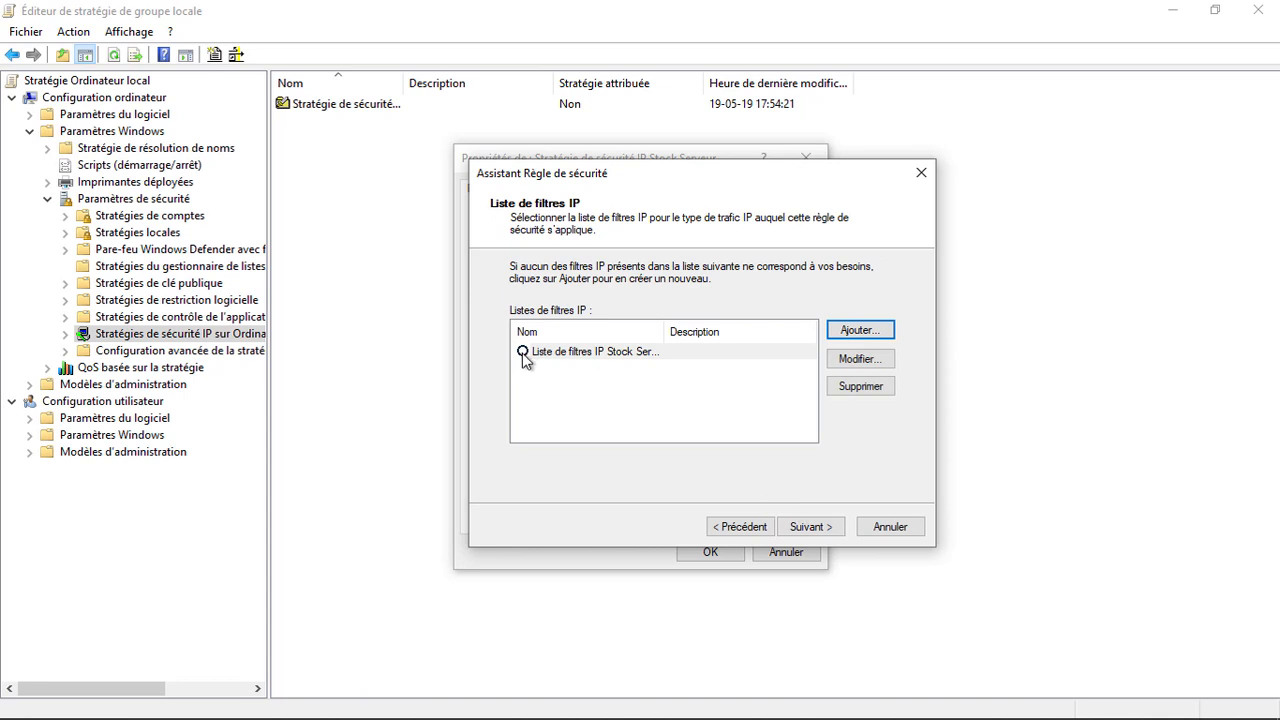
Step: Select the Stock Serveur filter list for the rule and begin creating a filter action
left_click(523, 351)
left_click(810, 526)
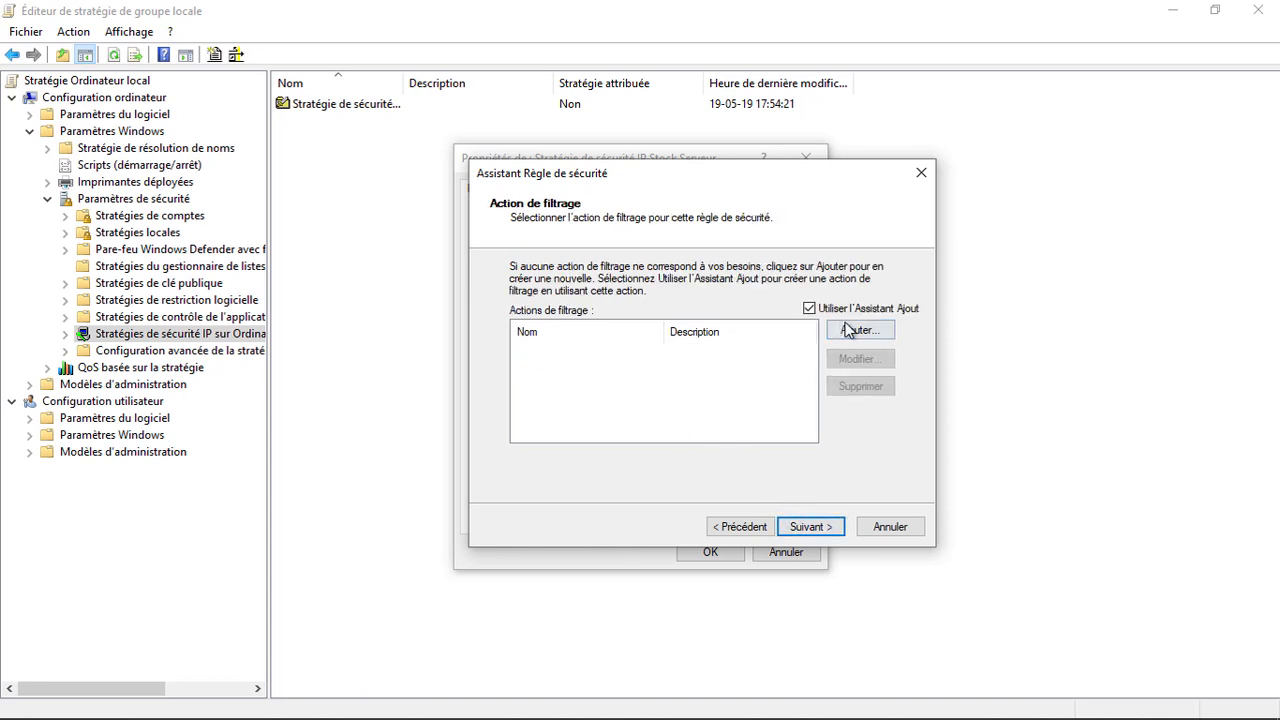
left_click(858, 331)
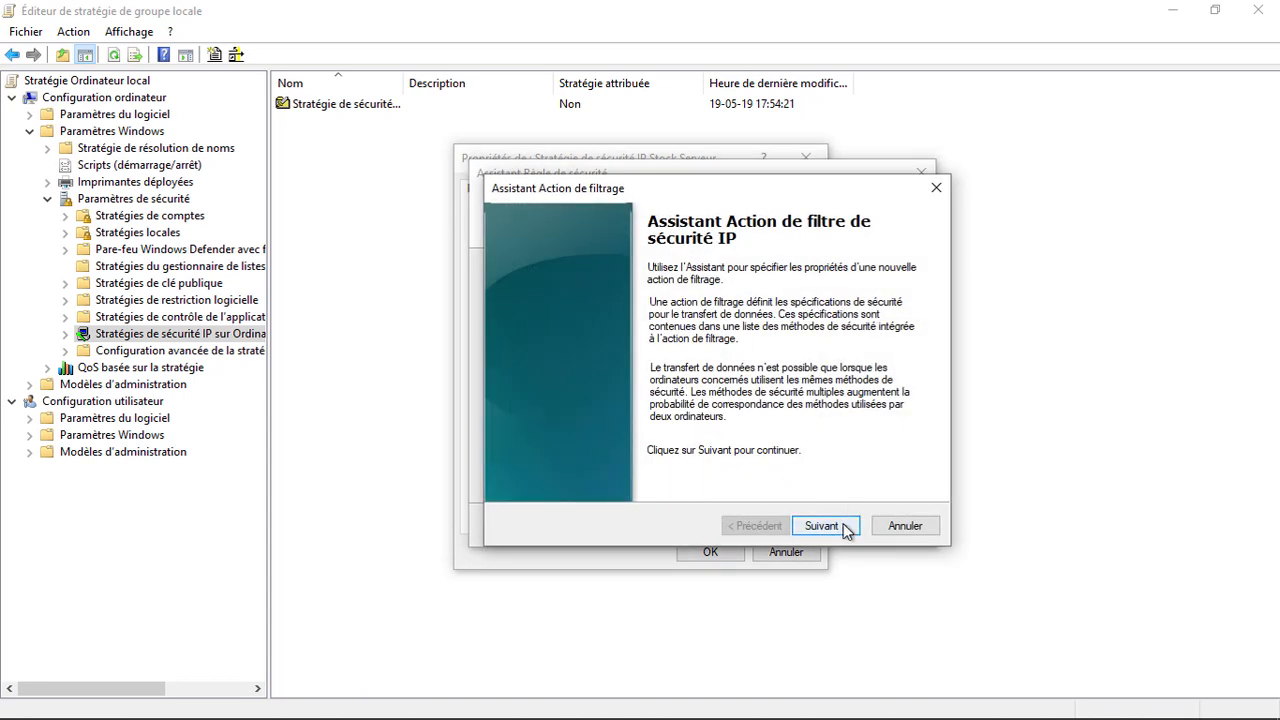
left_click(846, 527)
Step: Create 'Action de filtrage Stock Serveur' negotiating security with integrity and encryption, and select it
left_click_drag(575, 303, 480, 305)
type("Action de filtrage S")
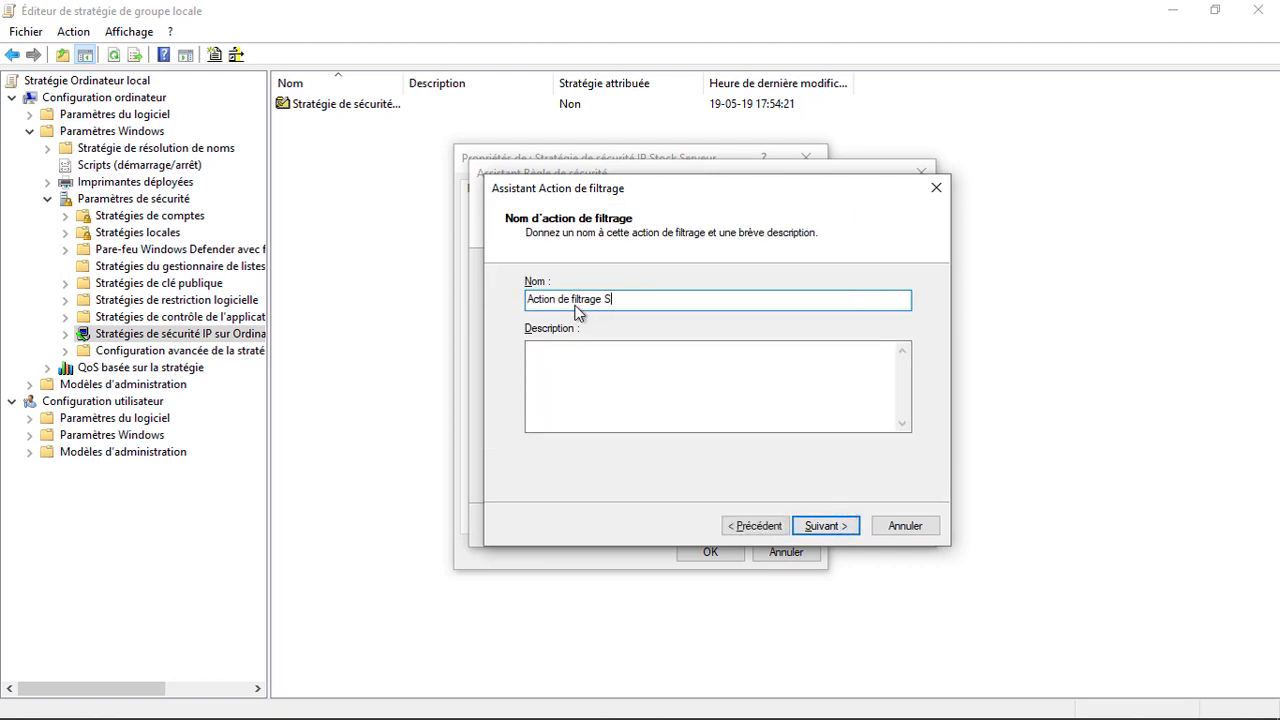
type("tock Serveur")
key("Return")
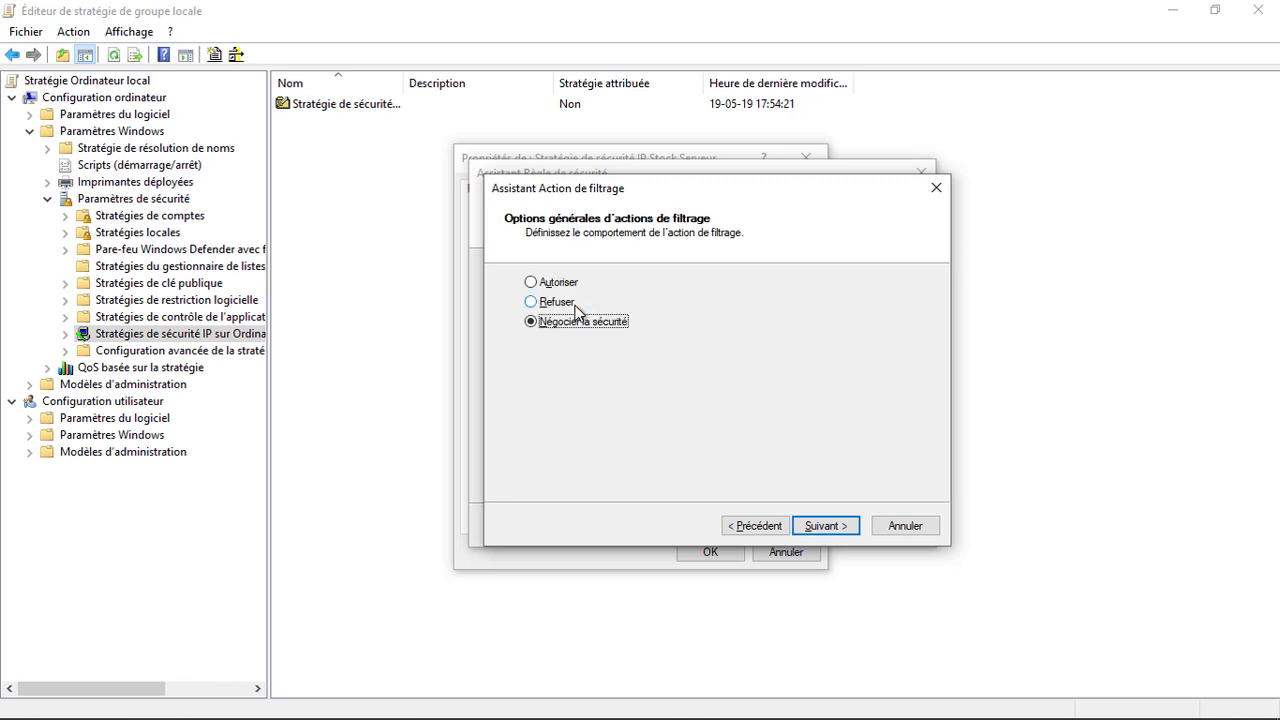
left_click(836, 528)
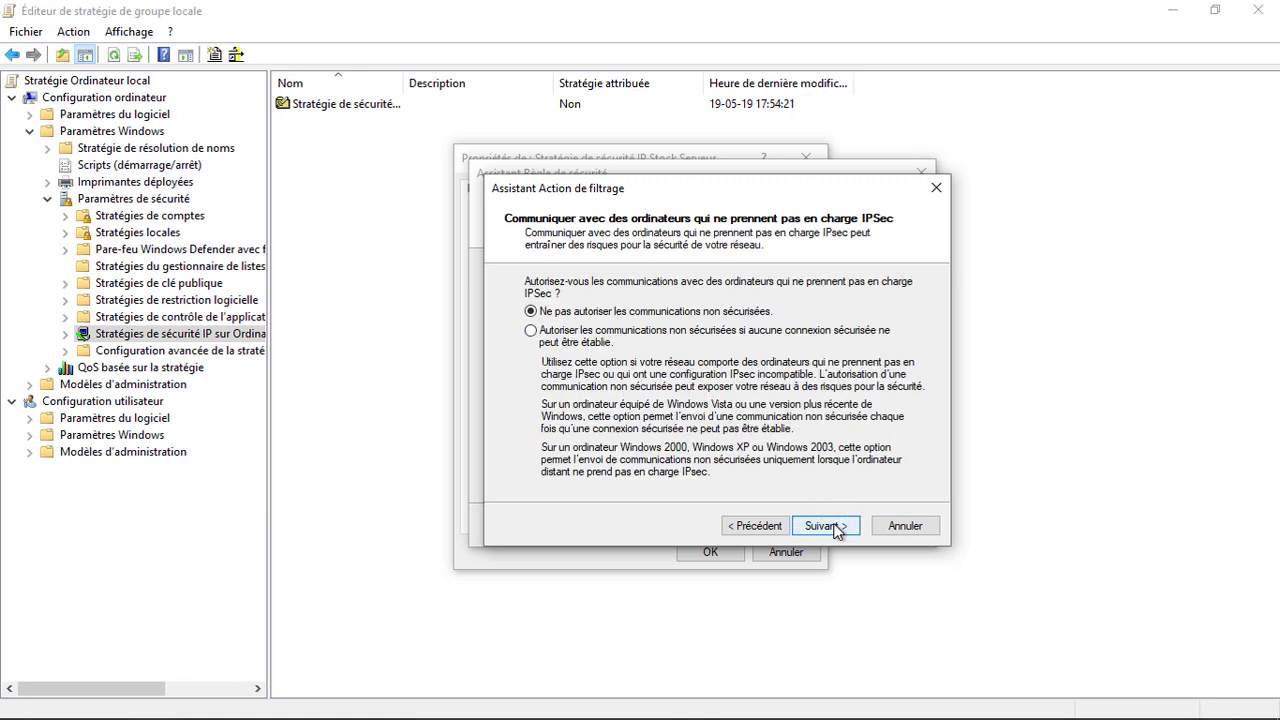
left_click(836, 528)
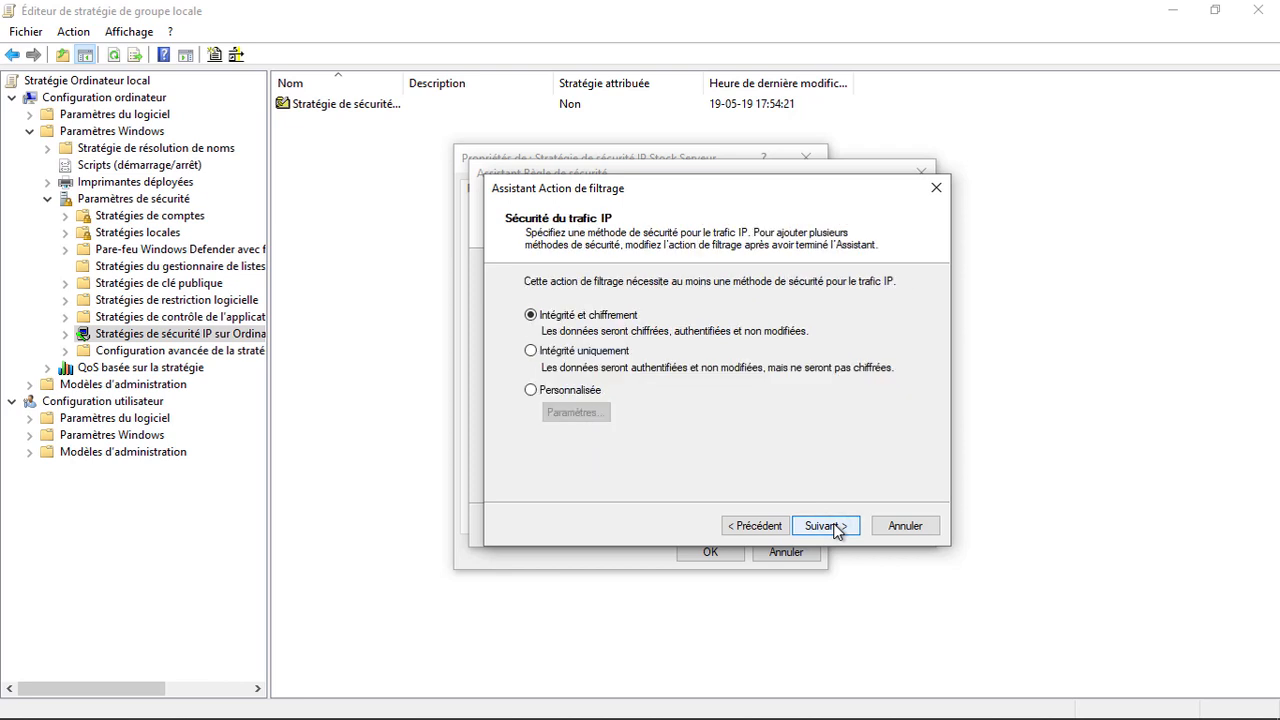
left_click(836, 528)
left_click(836, 528)
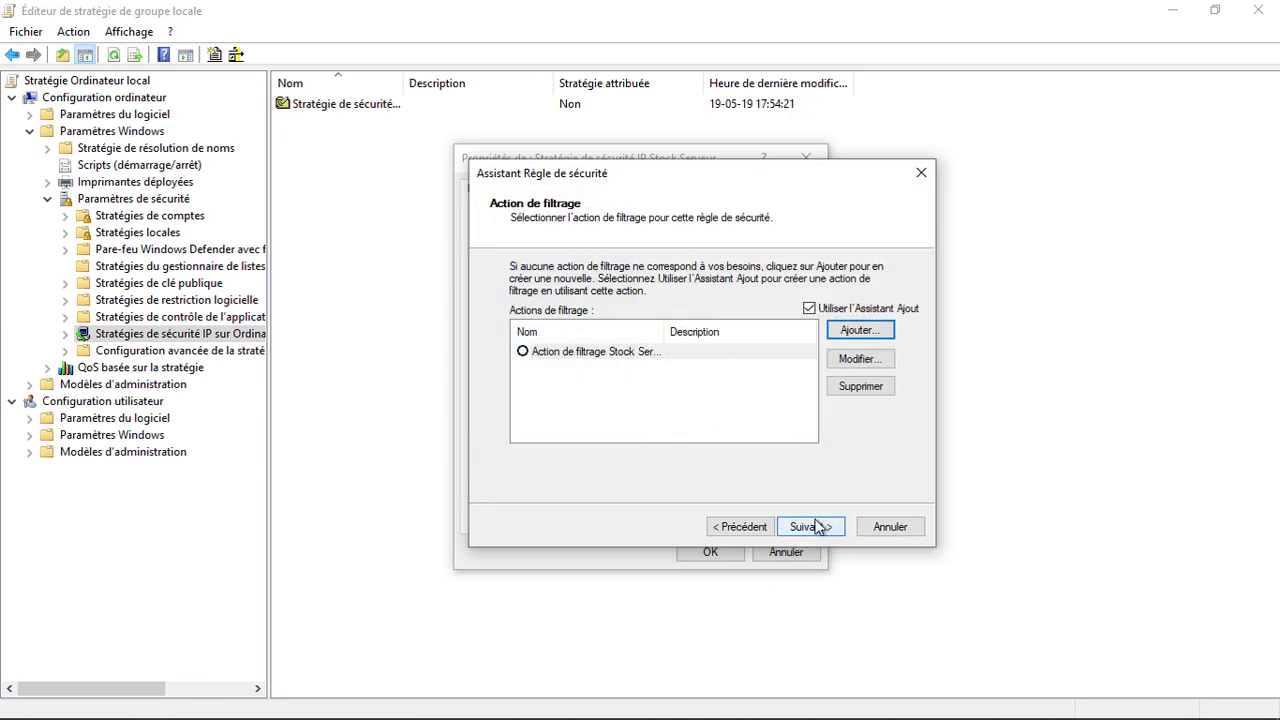
left_click(524, 353)
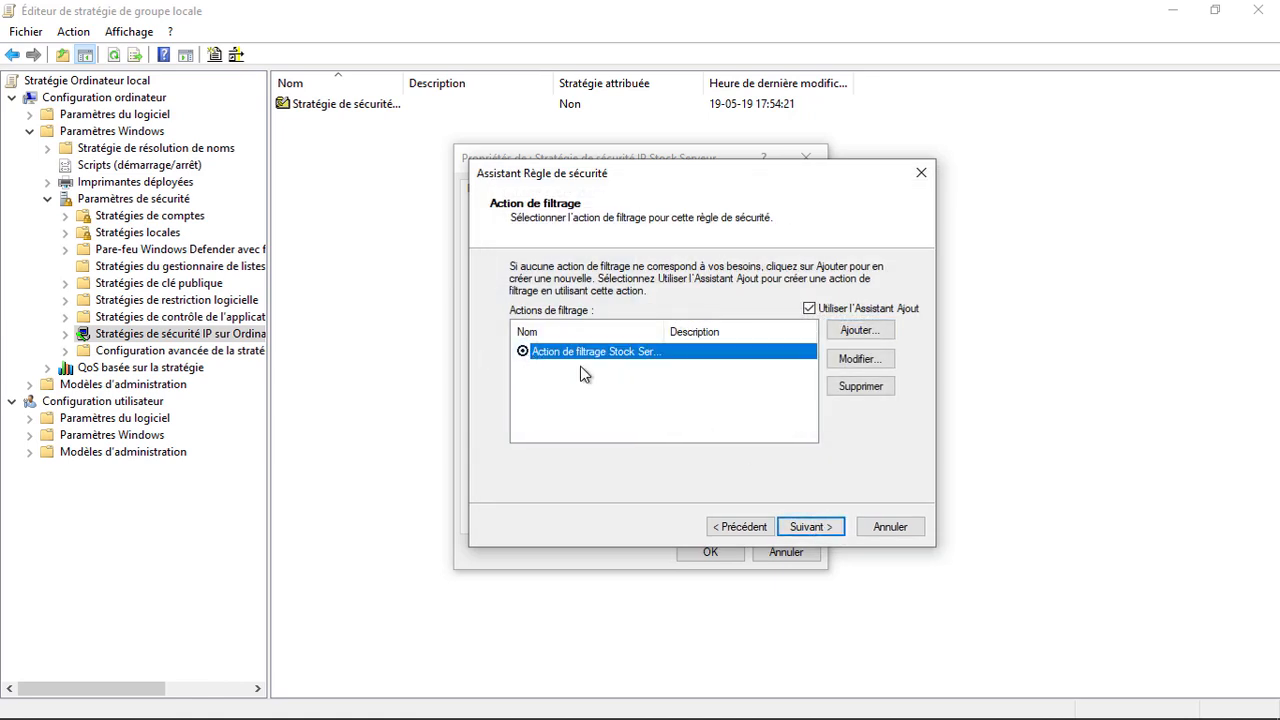
Step: Authenticate the rule with a pre-shared key, finish it, and save the policy's rules
left_click(805, 527)
left_click(710, 396)
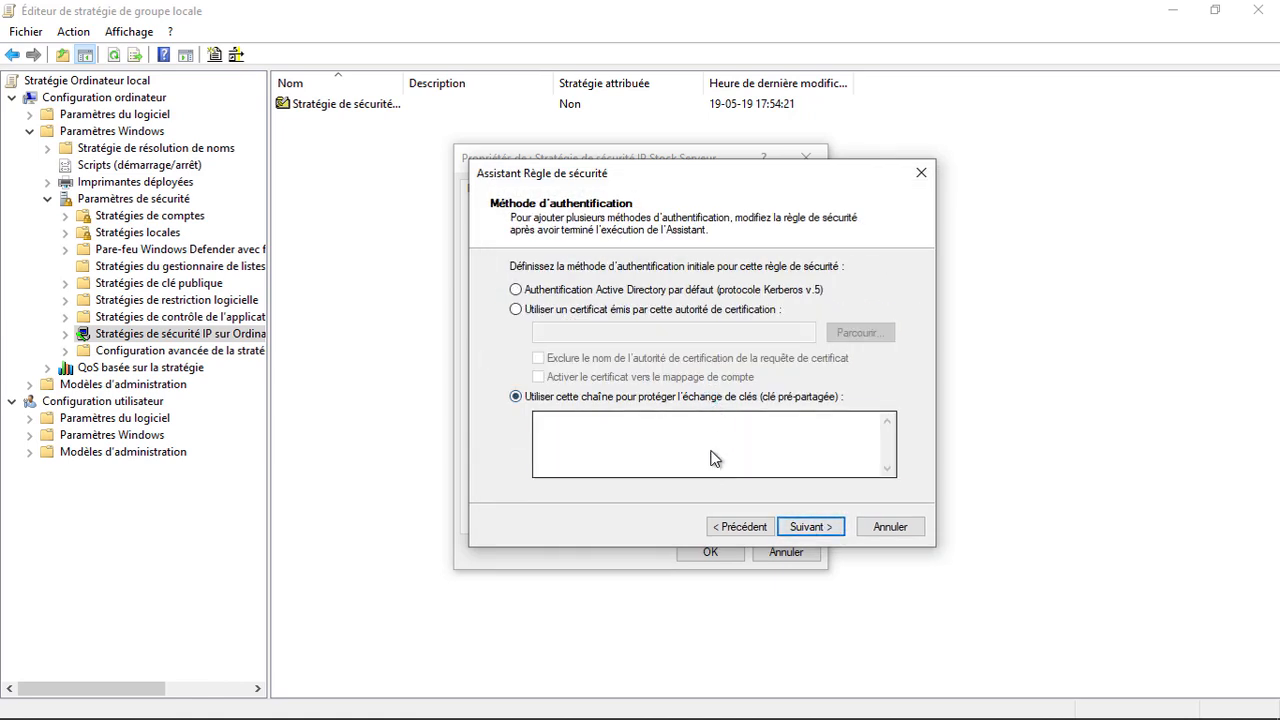
left_click(713, 458)
type("Met")
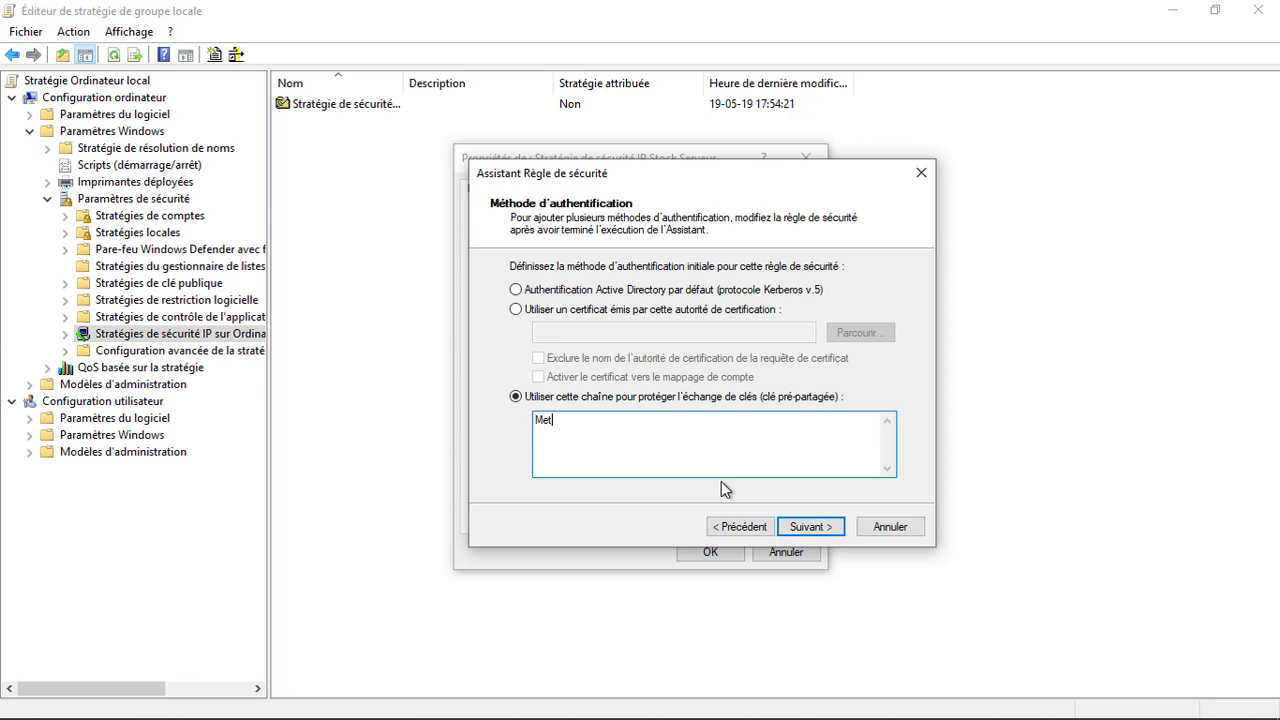
type("tez un mot de passe ici")
left_click(820, 528)
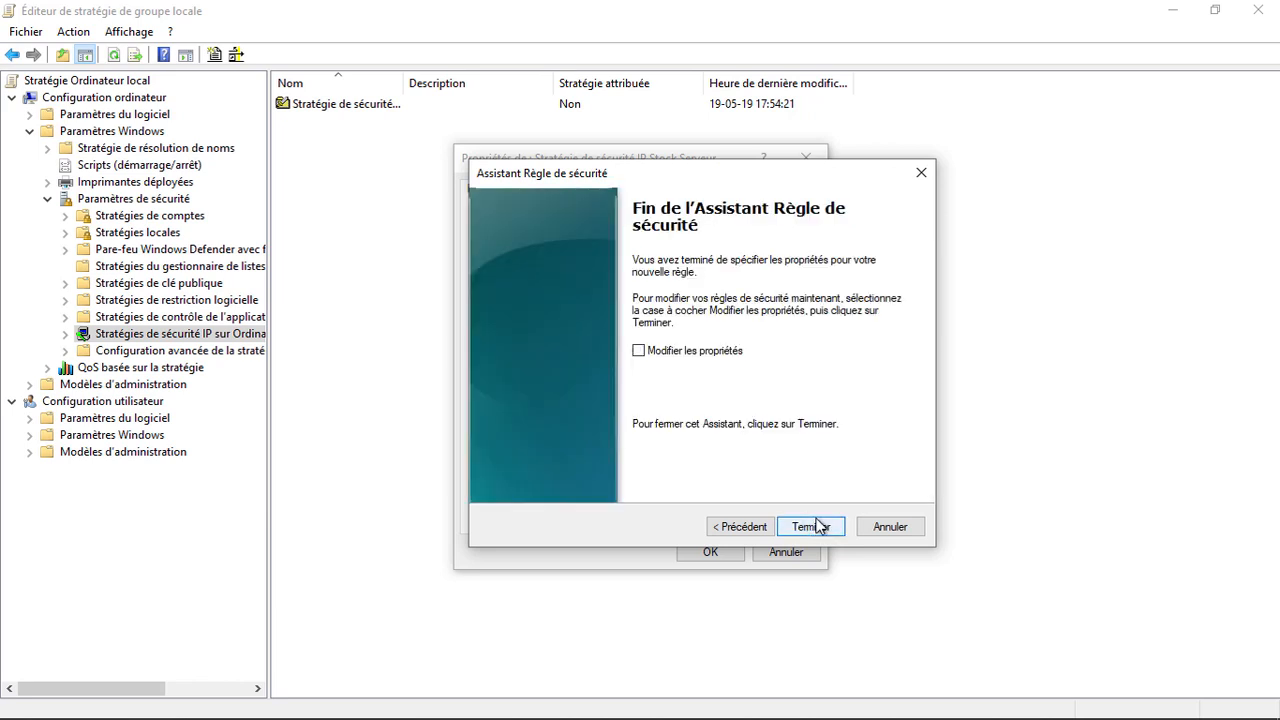
left_click(818, 527)
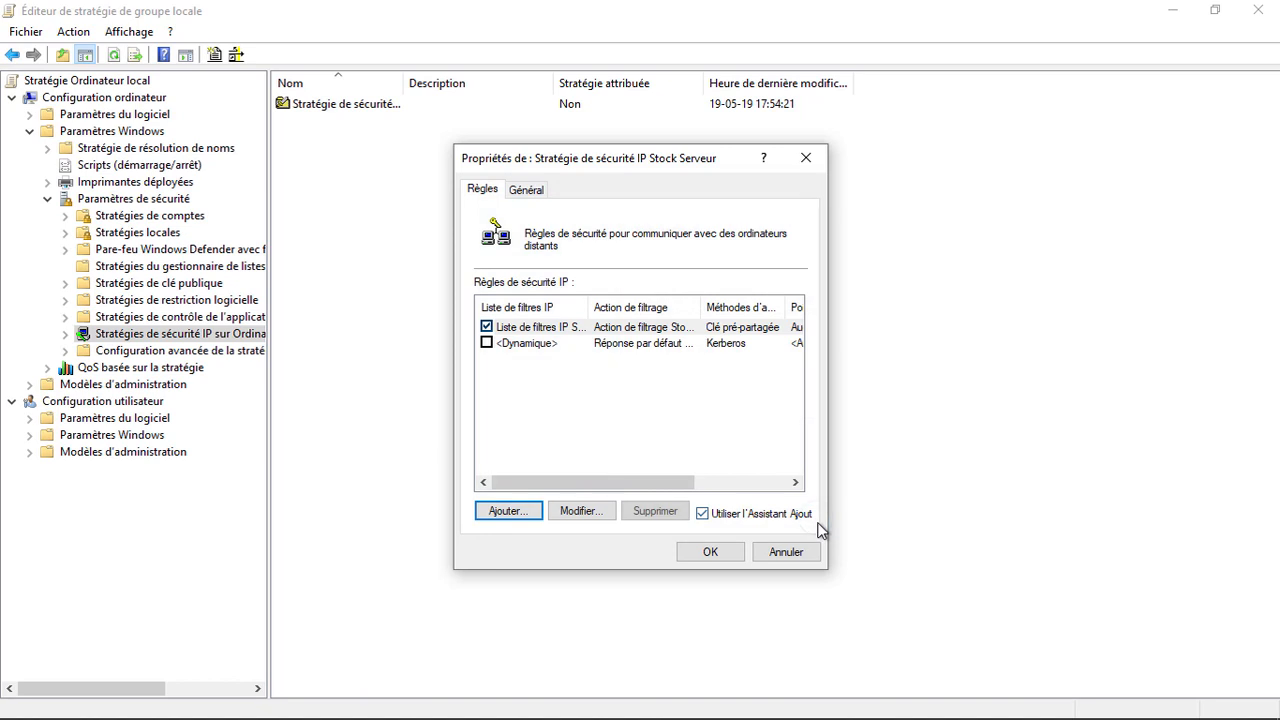
left_click(697, 553)
Step: Assign the Stock Serveur IP security policy and switch to Command Prompt
right_click(350, 106)
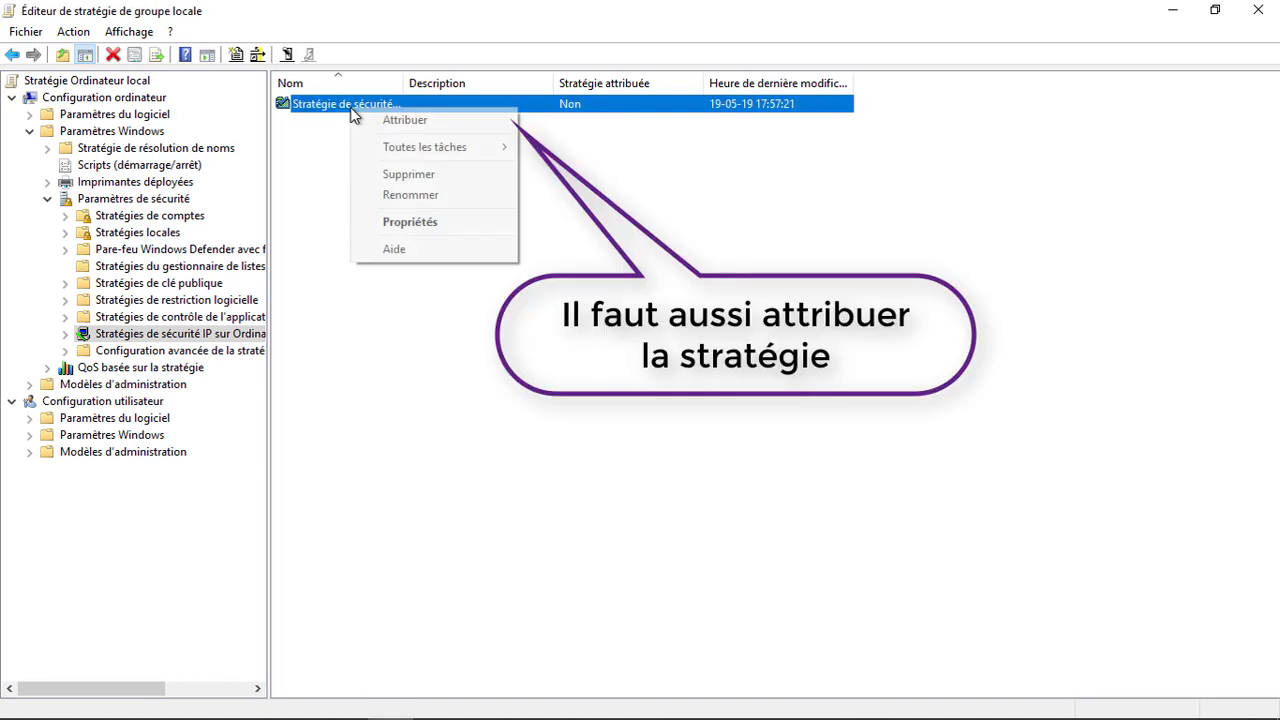
left_click(415, 126)
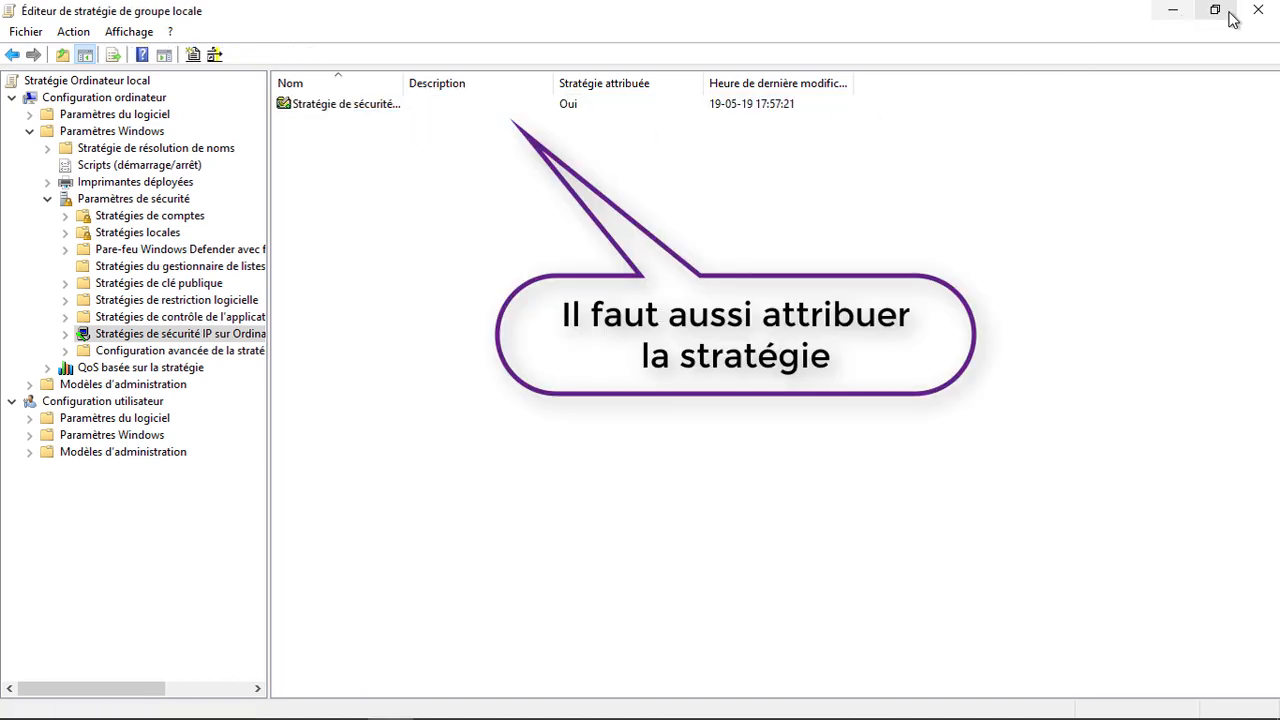
left_click(1253, 10)
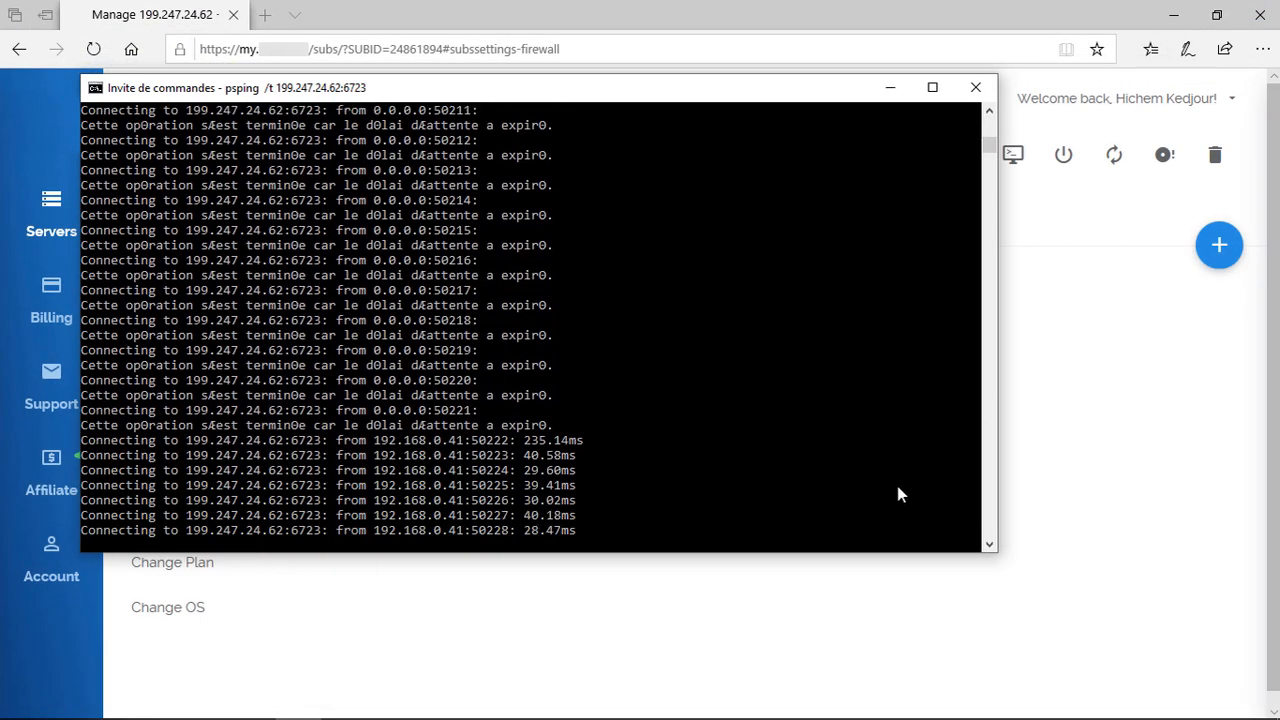
Step: Rerun psping to 199.247.24.62 on port 31031, confirming 0% loss, then stop it
key("ctrl+c")
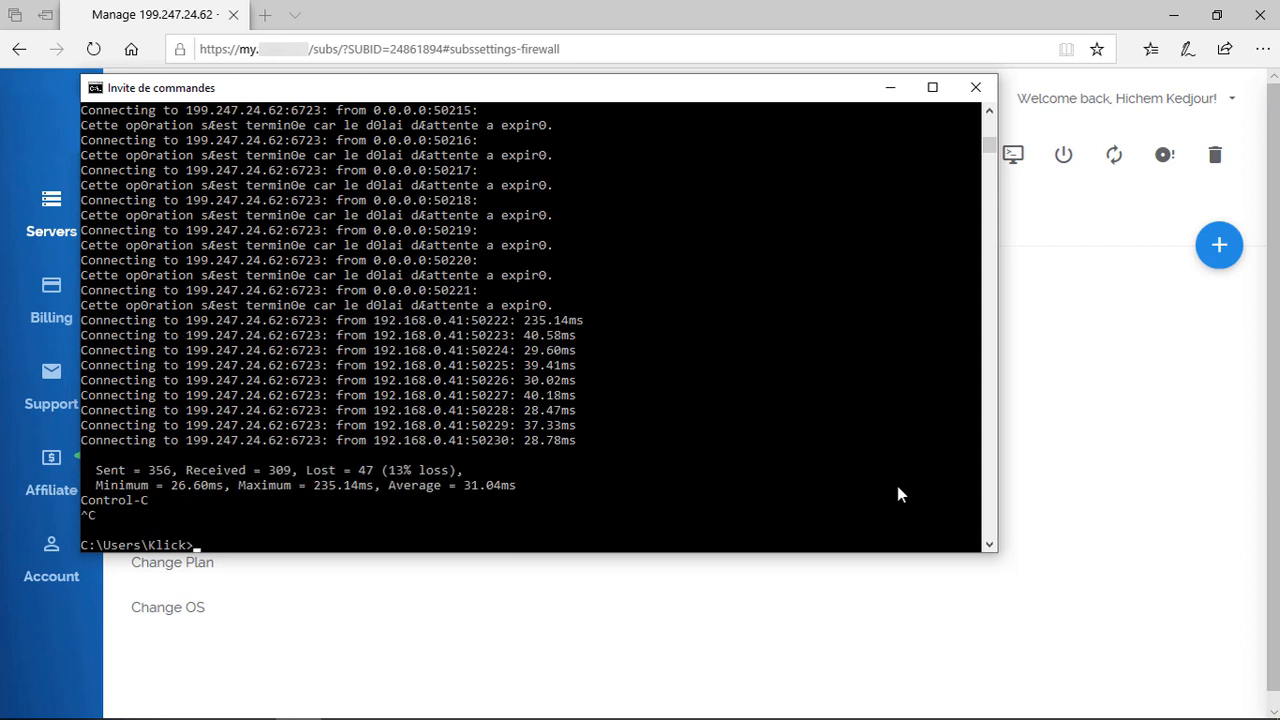
key("Up")
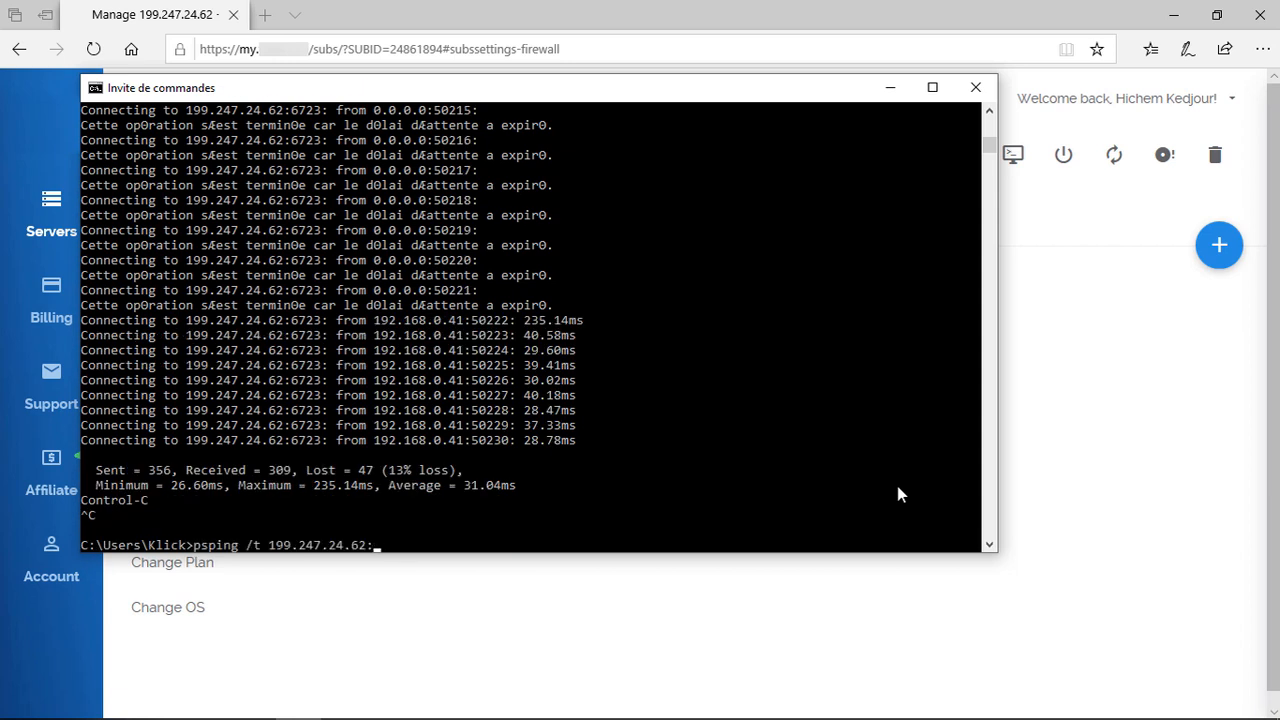
type("31031")
key("Return")
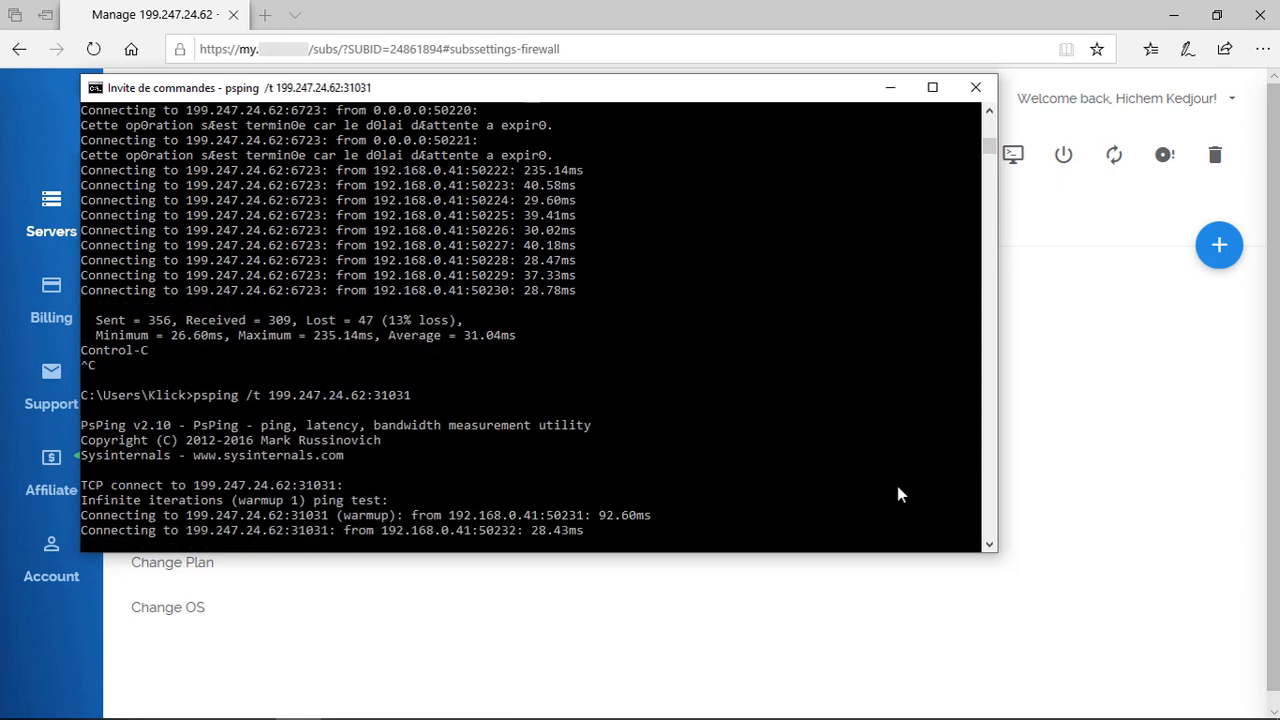
key("ctrl+c")
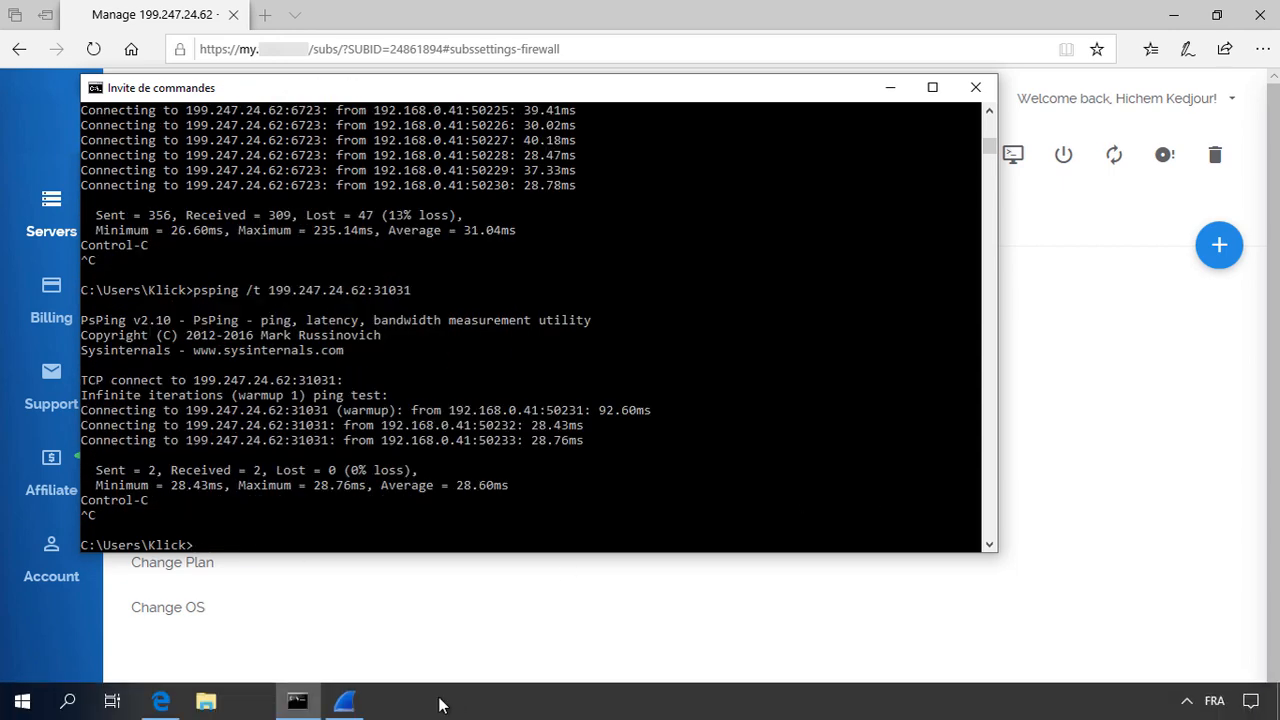
key("super")
Step: Launch Stock Standard, open the test folder on STOCK-SERVEUR to reach its login, then return to Wireshark
type("stock")
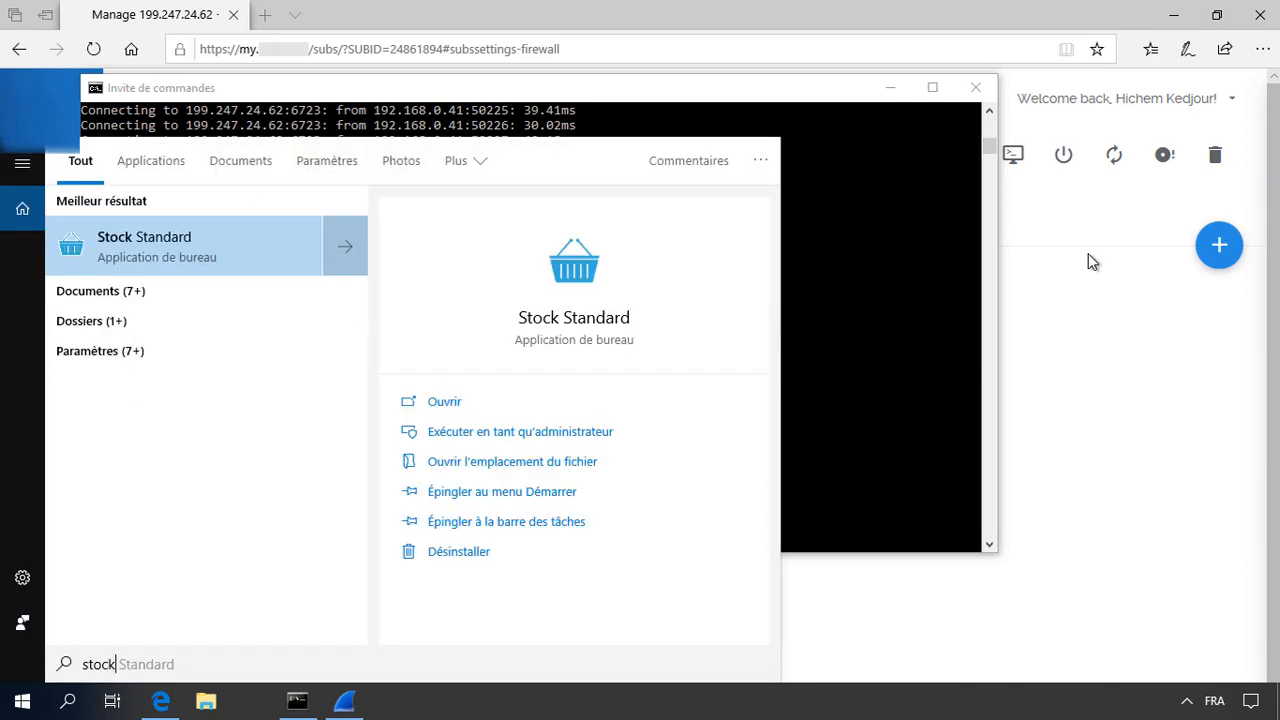
key("Return")
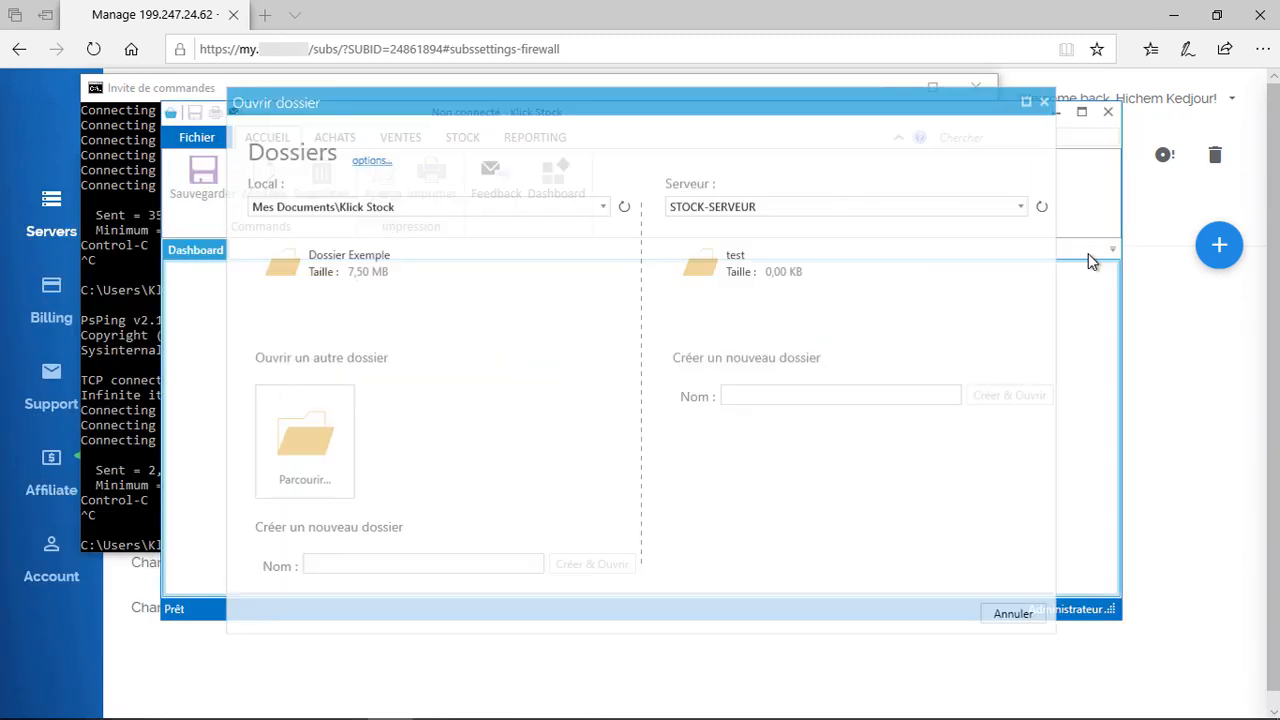
left_click(771, 272)
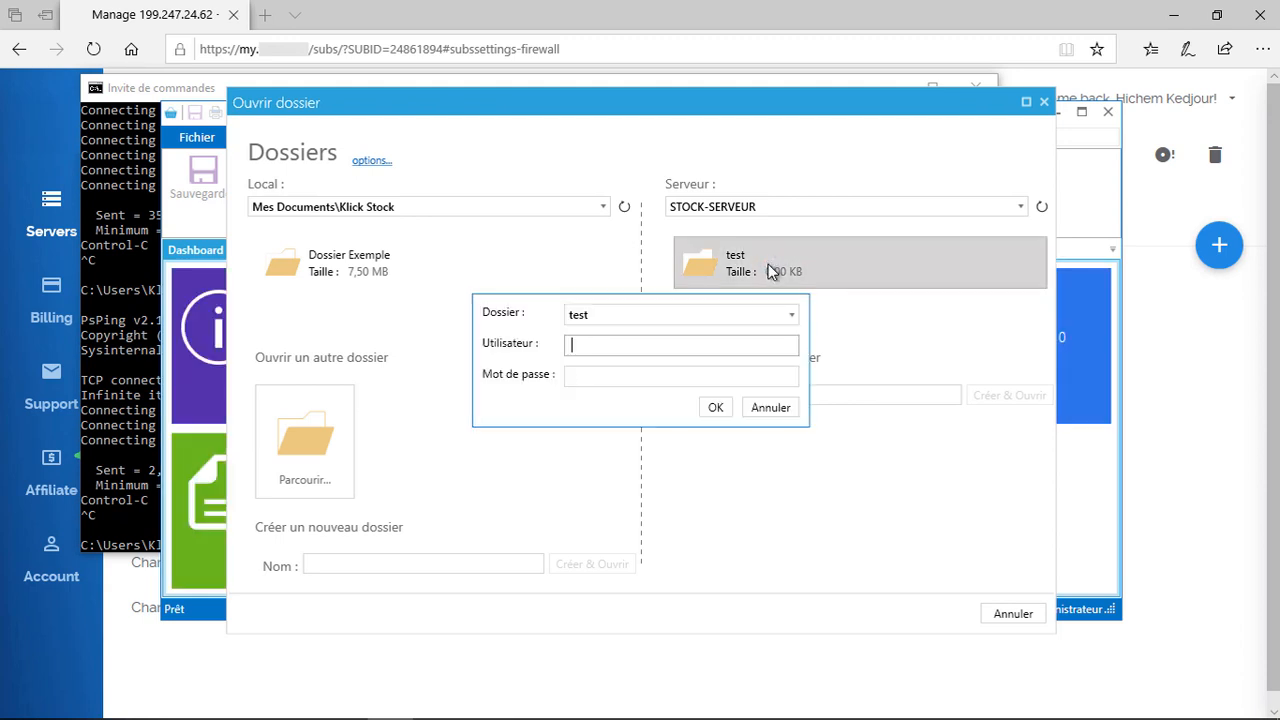
key("alt+Tab")
key("alt+Tab")
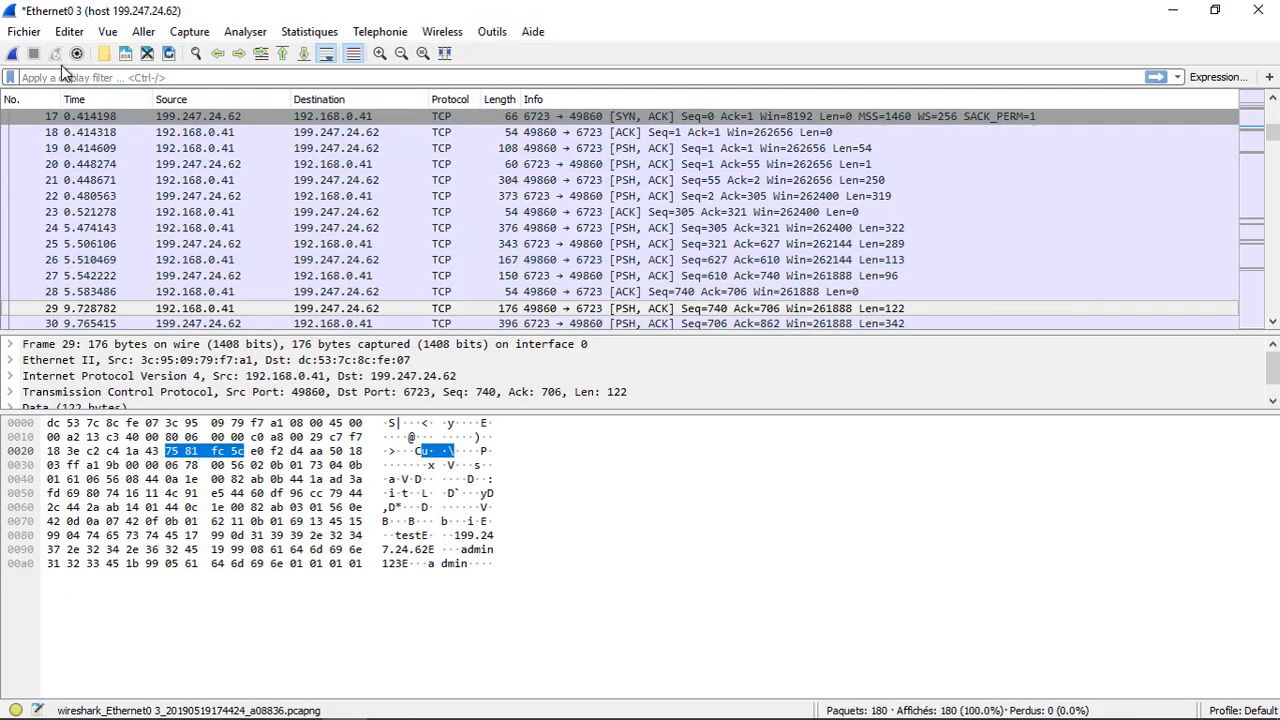
Step: Capture a fresh Wireshark trace without saving the old one while logging in to test, stopping at 157 packets
left_click(14, 53)
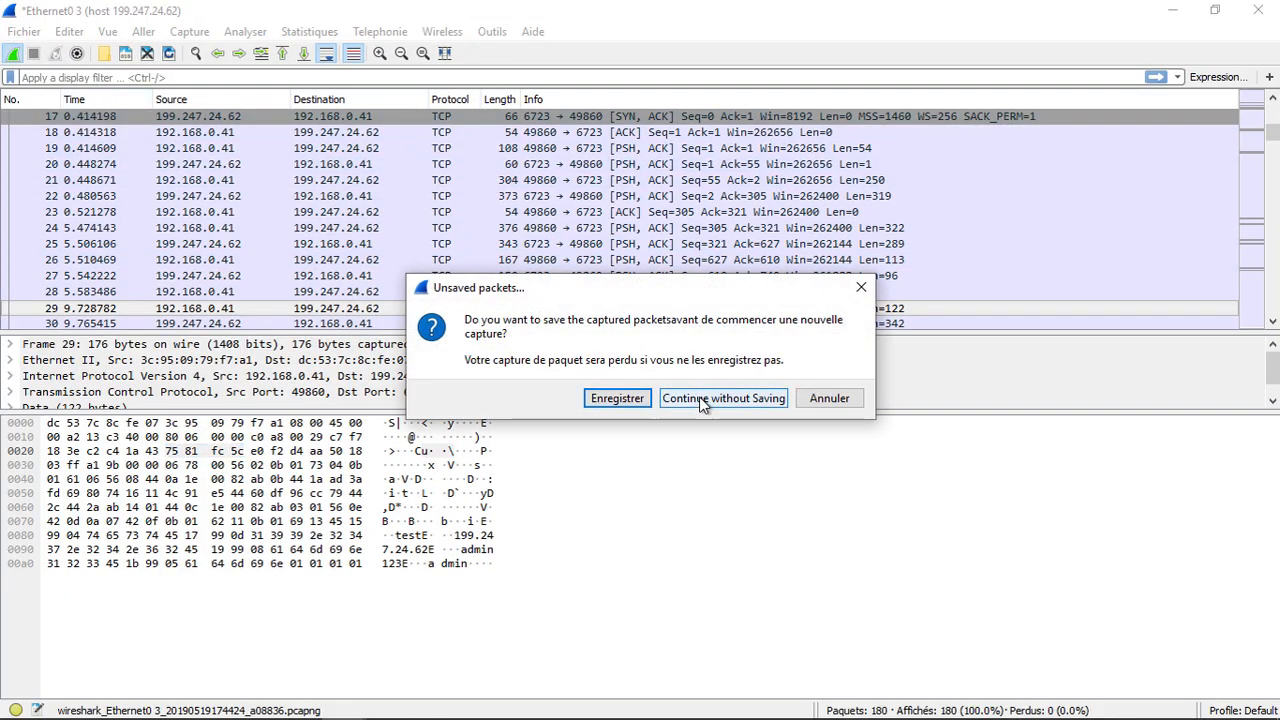
left_click(700, 398)
key("alt+Tab")
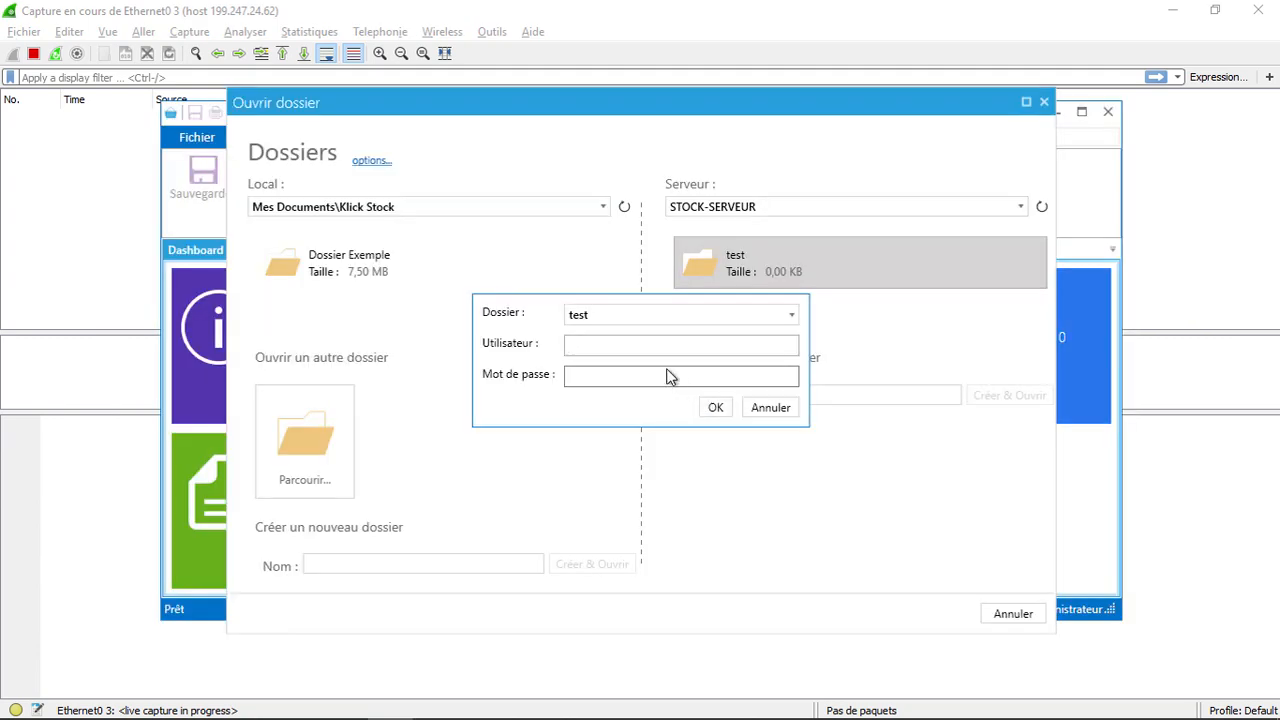
type("admin")
left_click(666, 373)
type("a")
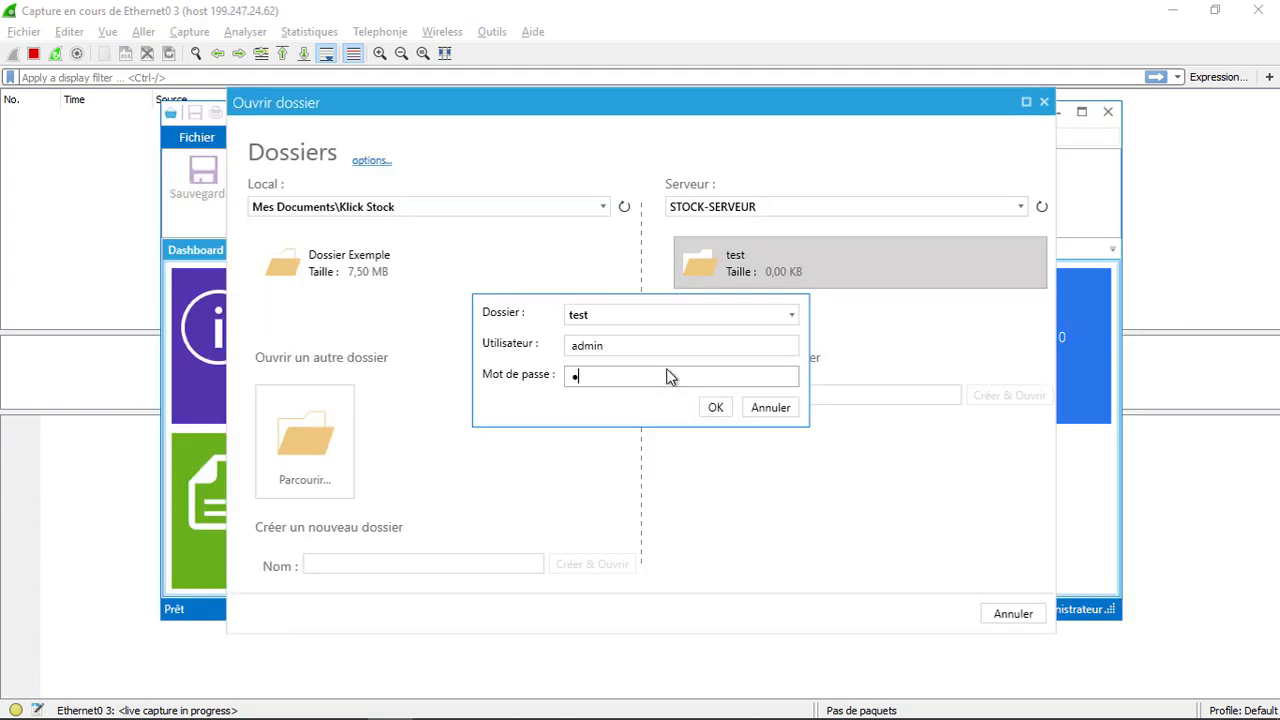
type("dmin")
key("Return")
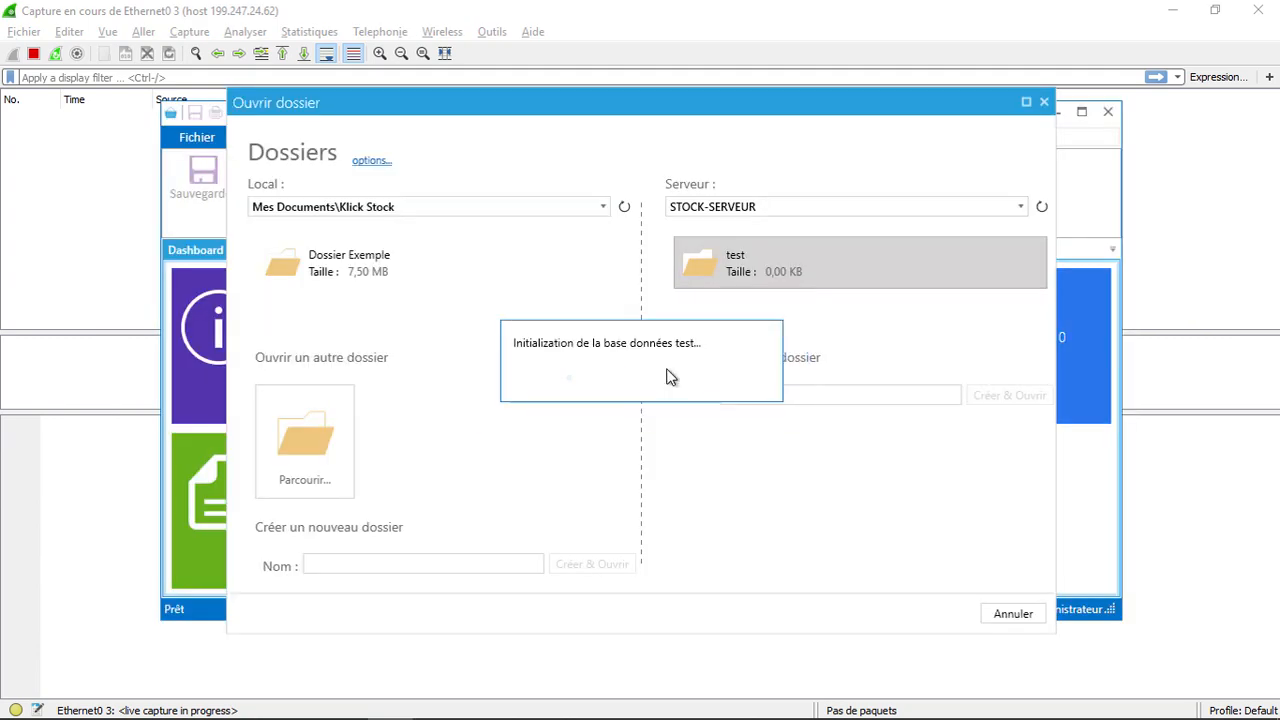
left_click(36, 50)
left_click(34, 55)
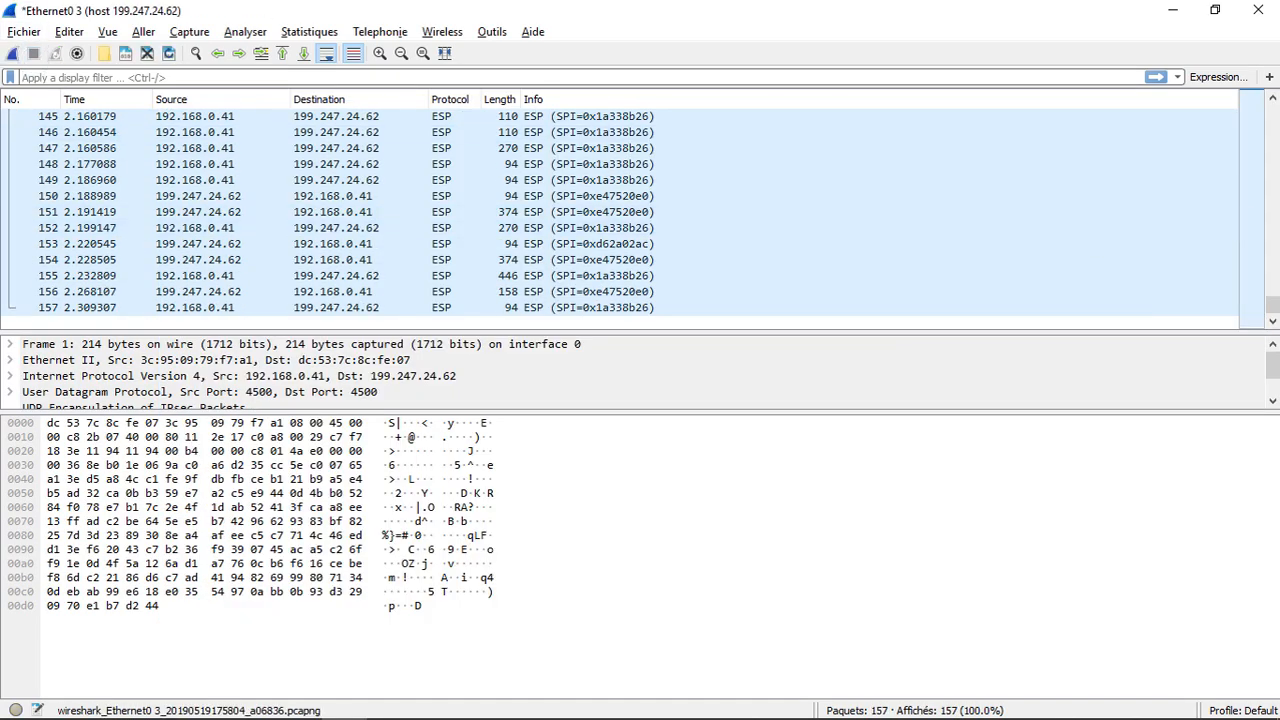
Step: Step through frames 1–12 confirming UDP 4500 ESP traffic to 199.247.24.62, then minimize Wireshark
left_click_drag(1272, 306, 1266, 112)
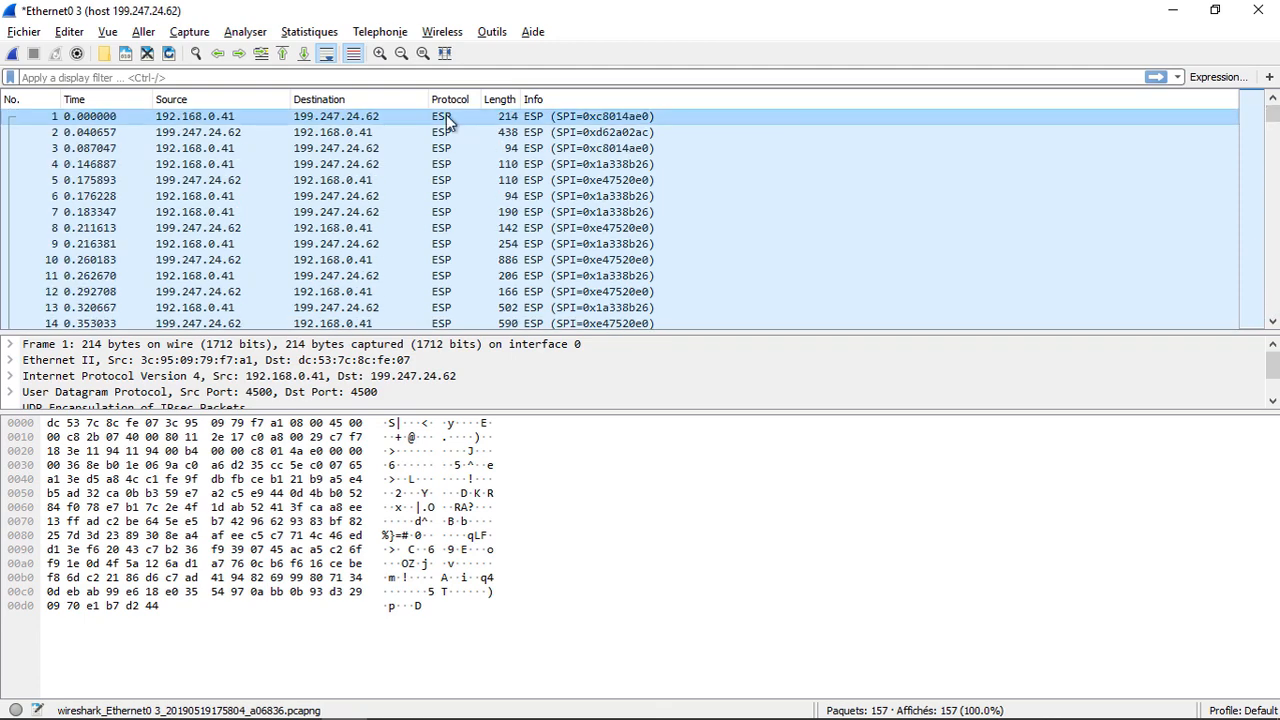
key("Down")
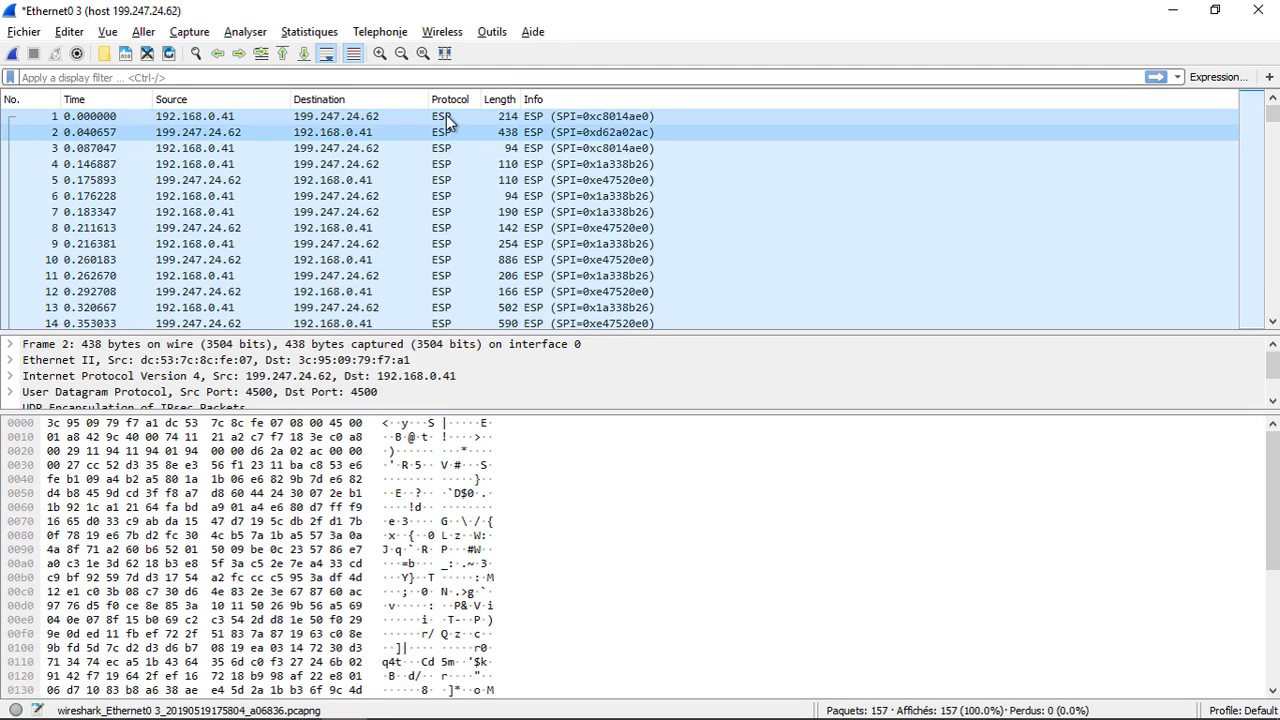
key("Down")
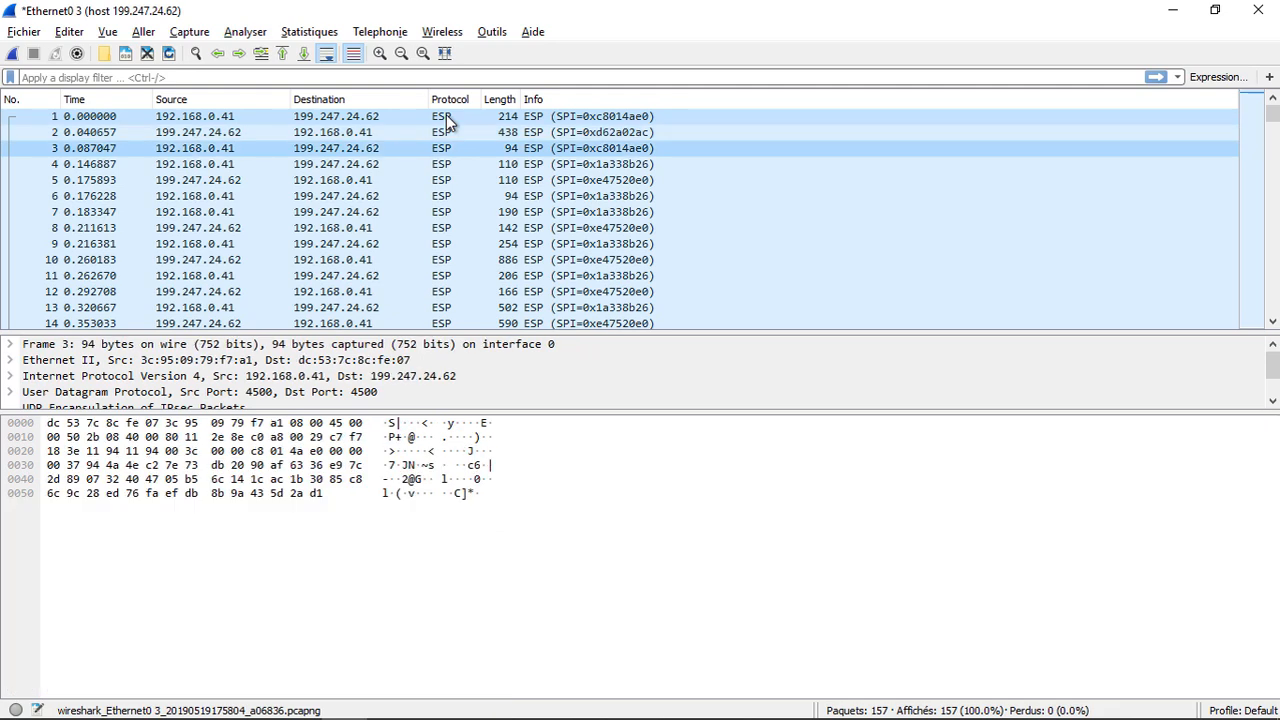
key("Down")
key("Down")
key("Down")
key("Down")
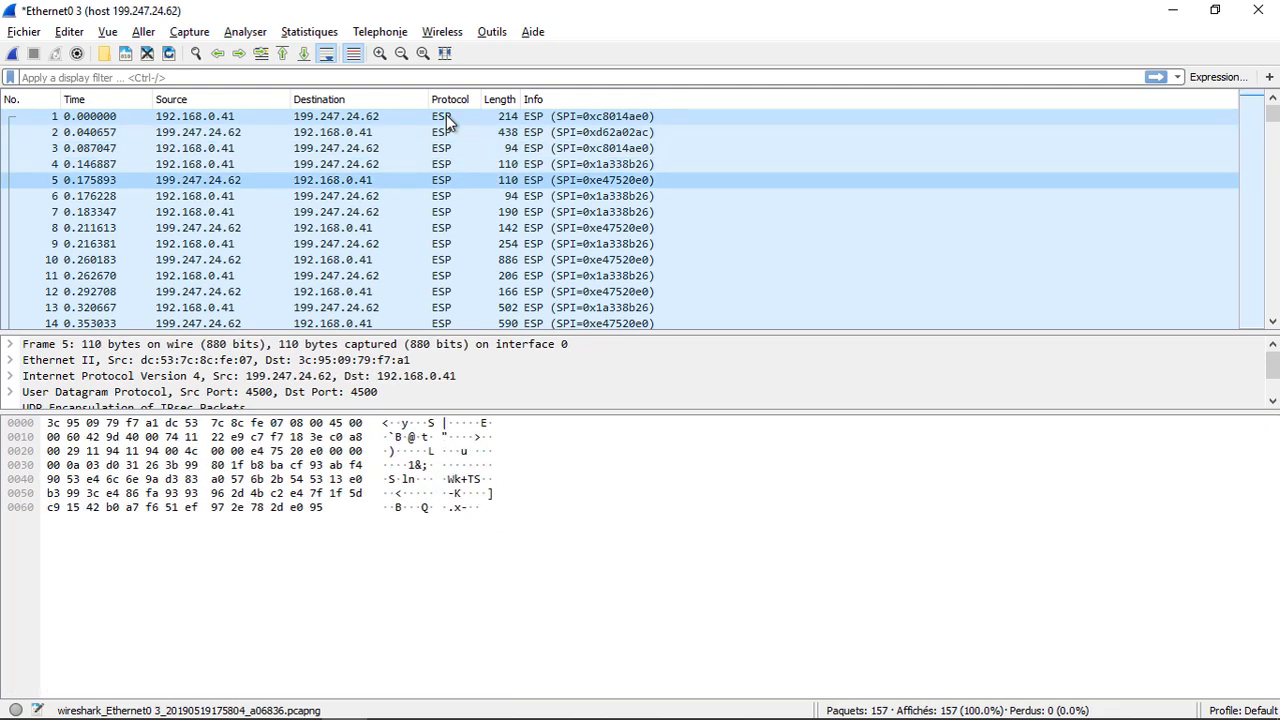
key("Down")
key("Down")
key("Down")
key("Down")
key("Down")
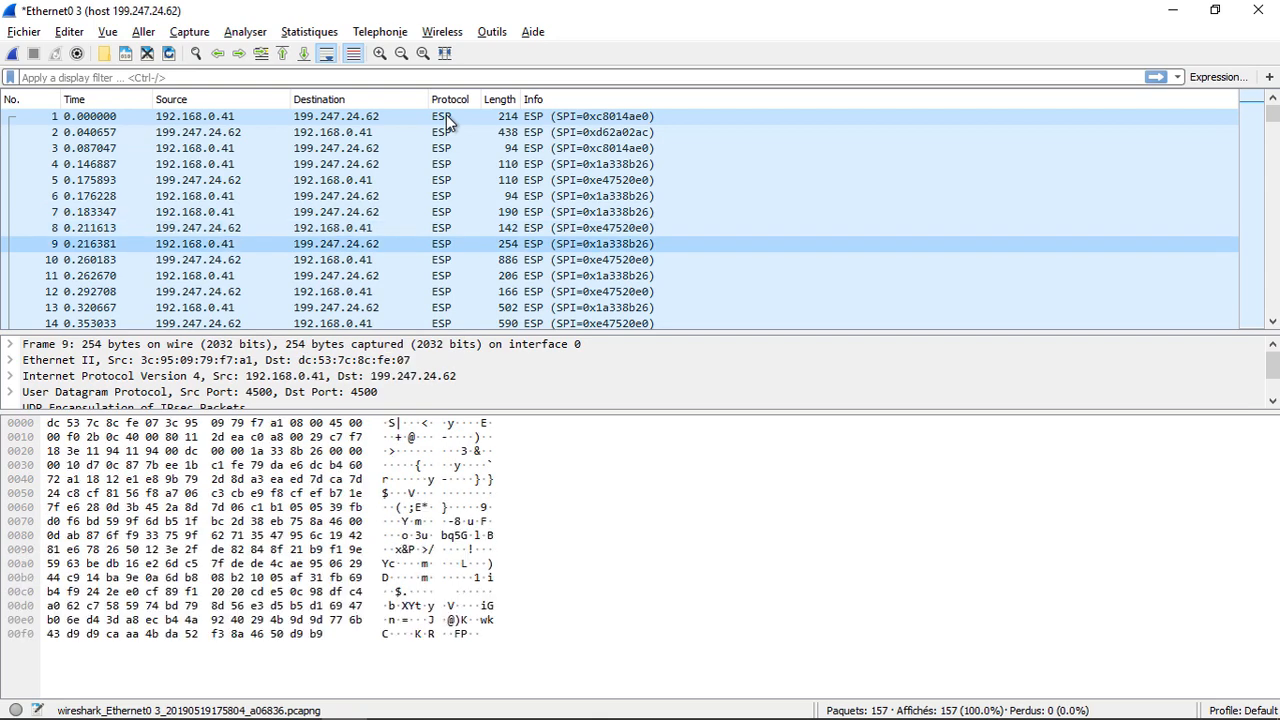
key("Down")
key("Down")
key("Down")
key("Down")
key("Down")
key("Down")
key("Down")
key("Down")
key("Down")
key("Down")
key("Down")
key("Down")
key("Down")
key("Down")
key("Down")
key("Down")
key("Down")
key("Down")
key("Down")
key("Down")
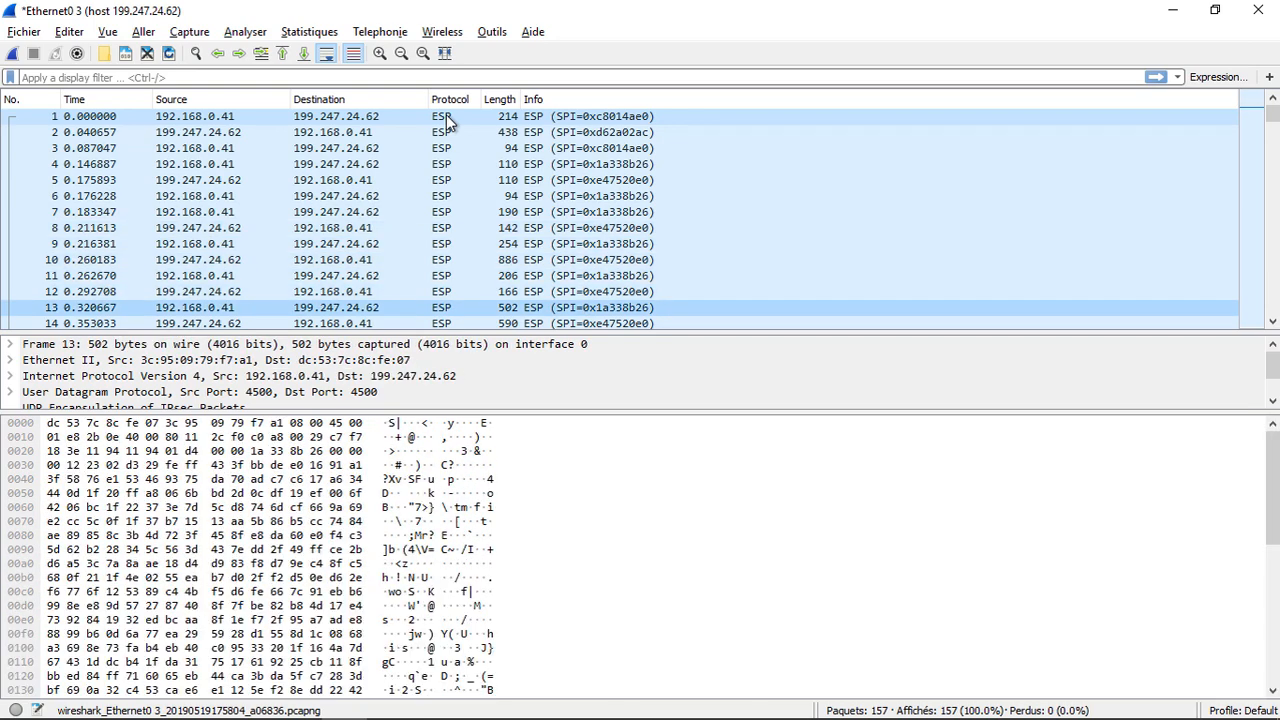
left_click(1175, 9)
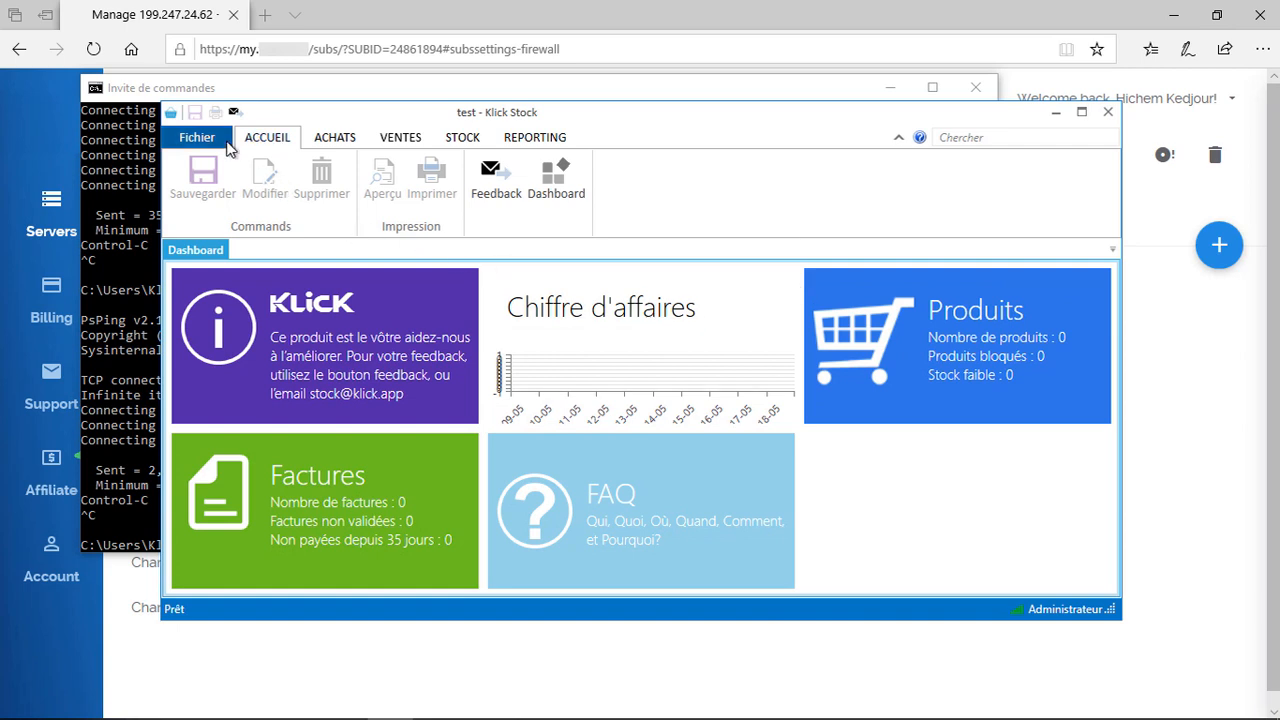
Step: Open the local Dossier Exemple folder in Klick Stock
left_click(223, 141)
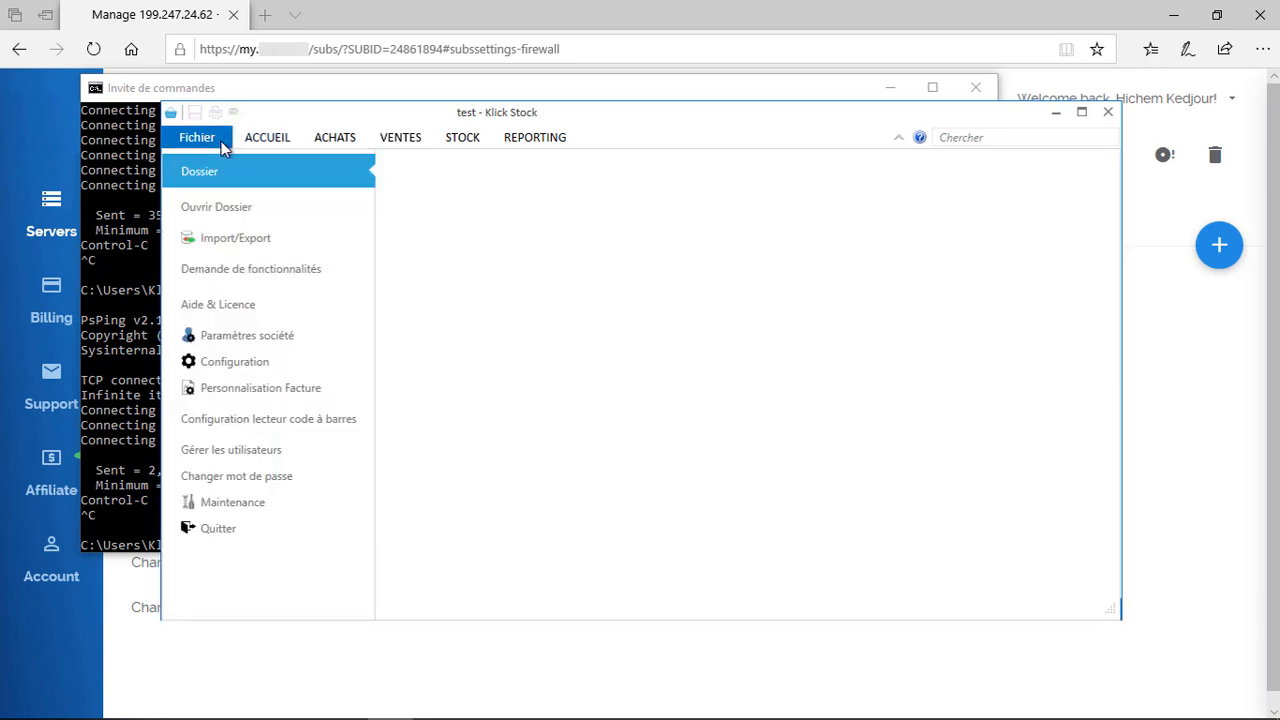
left_click(277, 222)
left_click(428, 290)
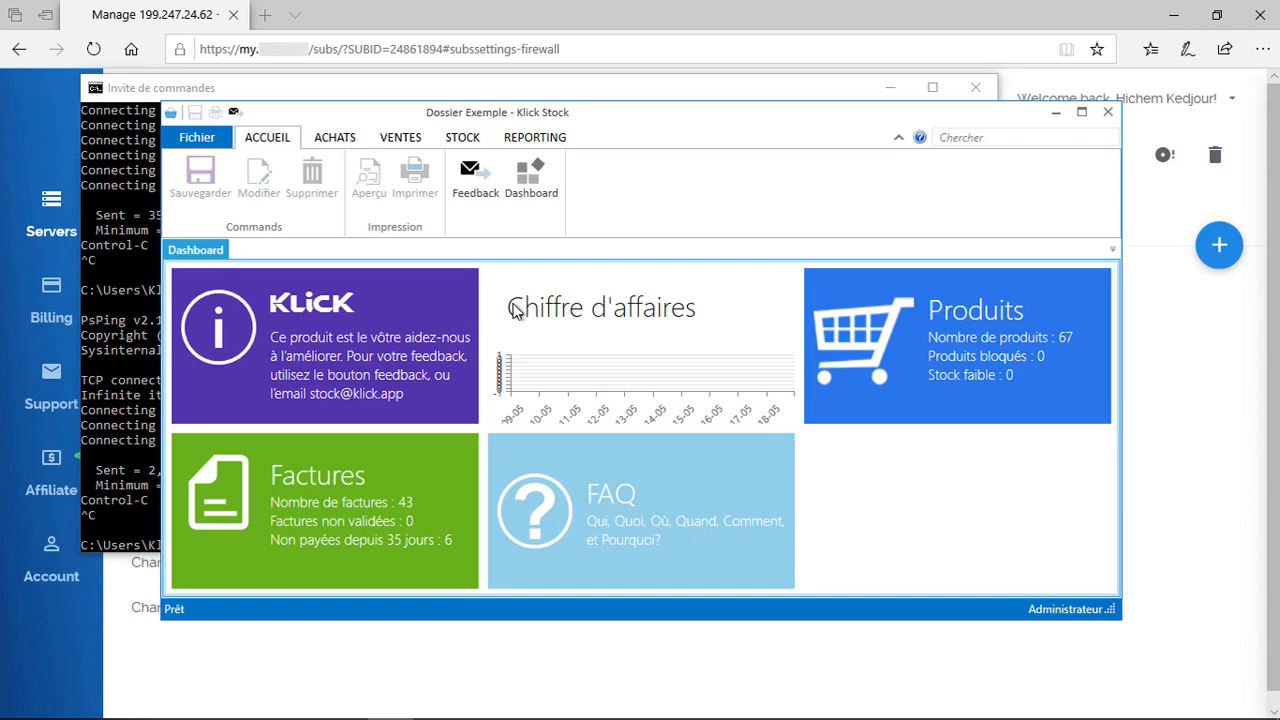
Step: Migrate the current folder to the server as database Dossier Exemple
left_click(226, 142)
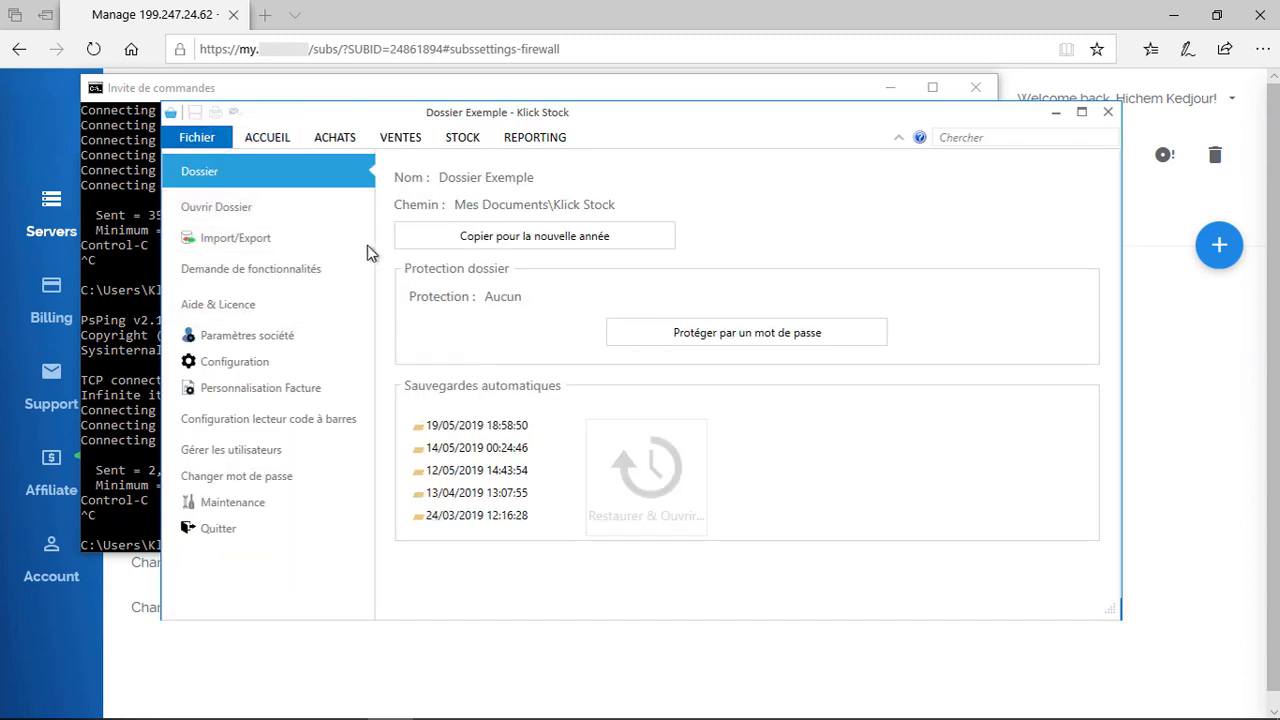
left_click(306, 209)
left_click(874, 428)
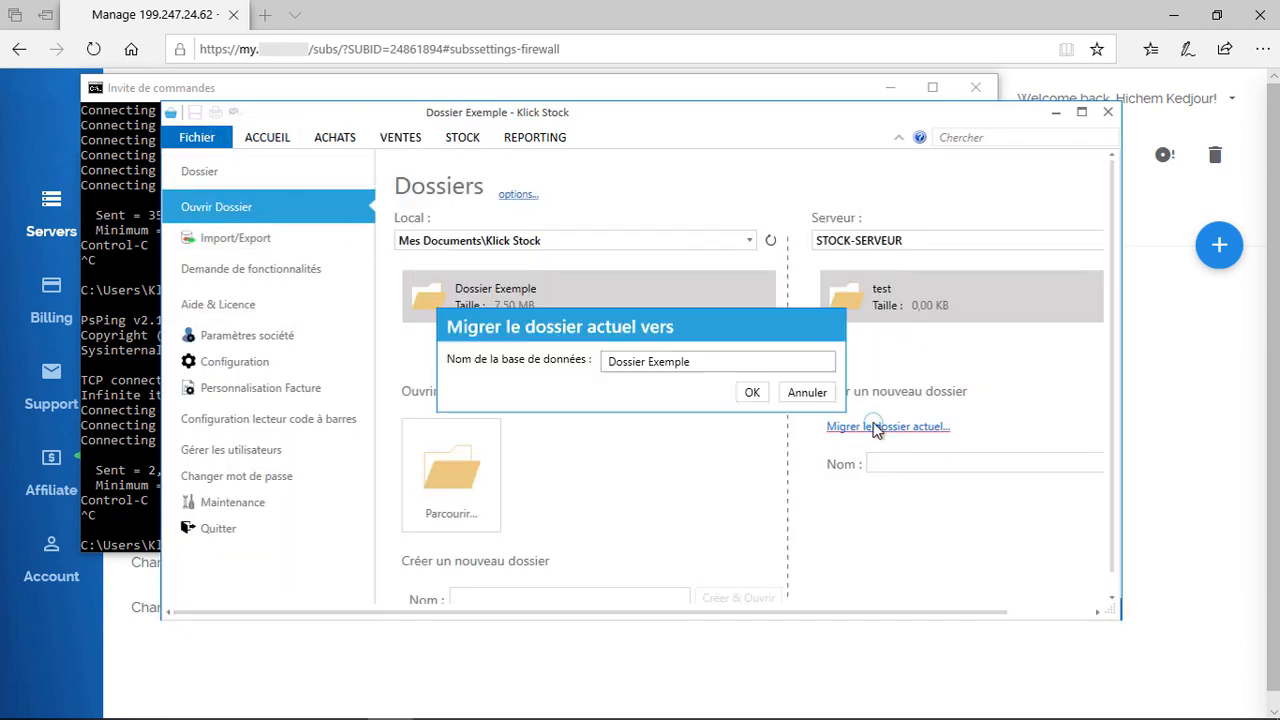
left_click(752, 392)
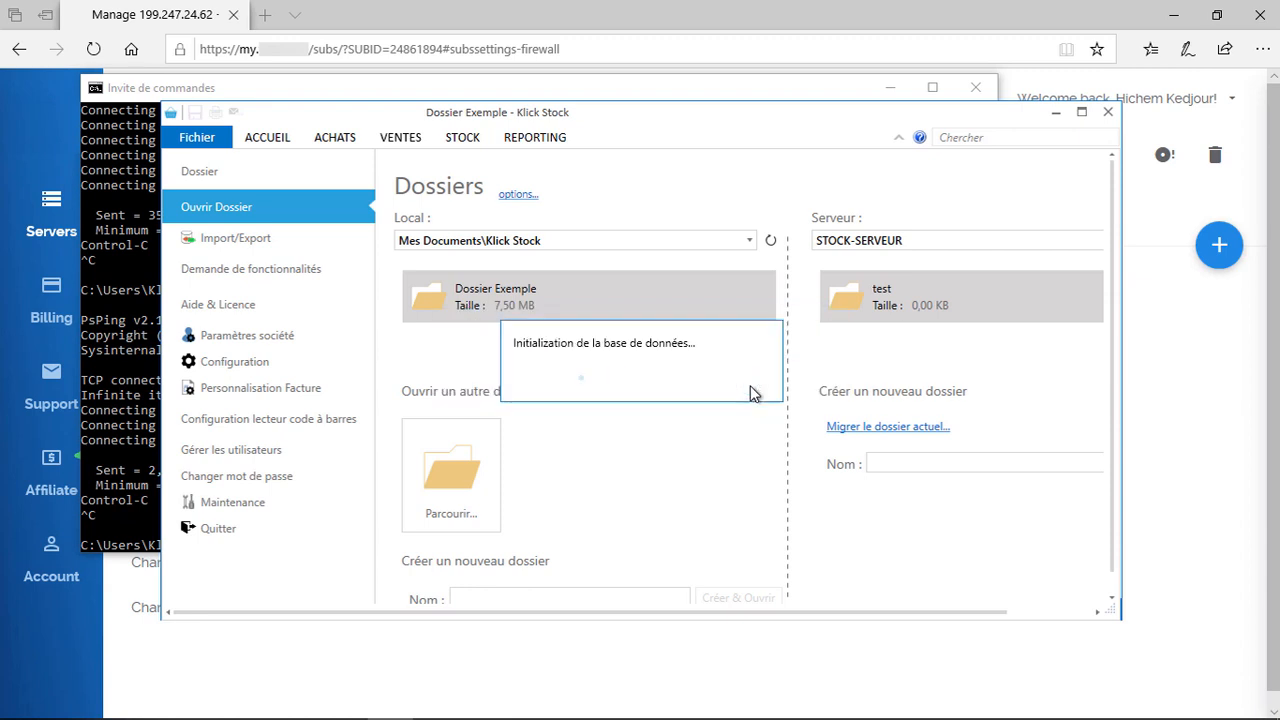